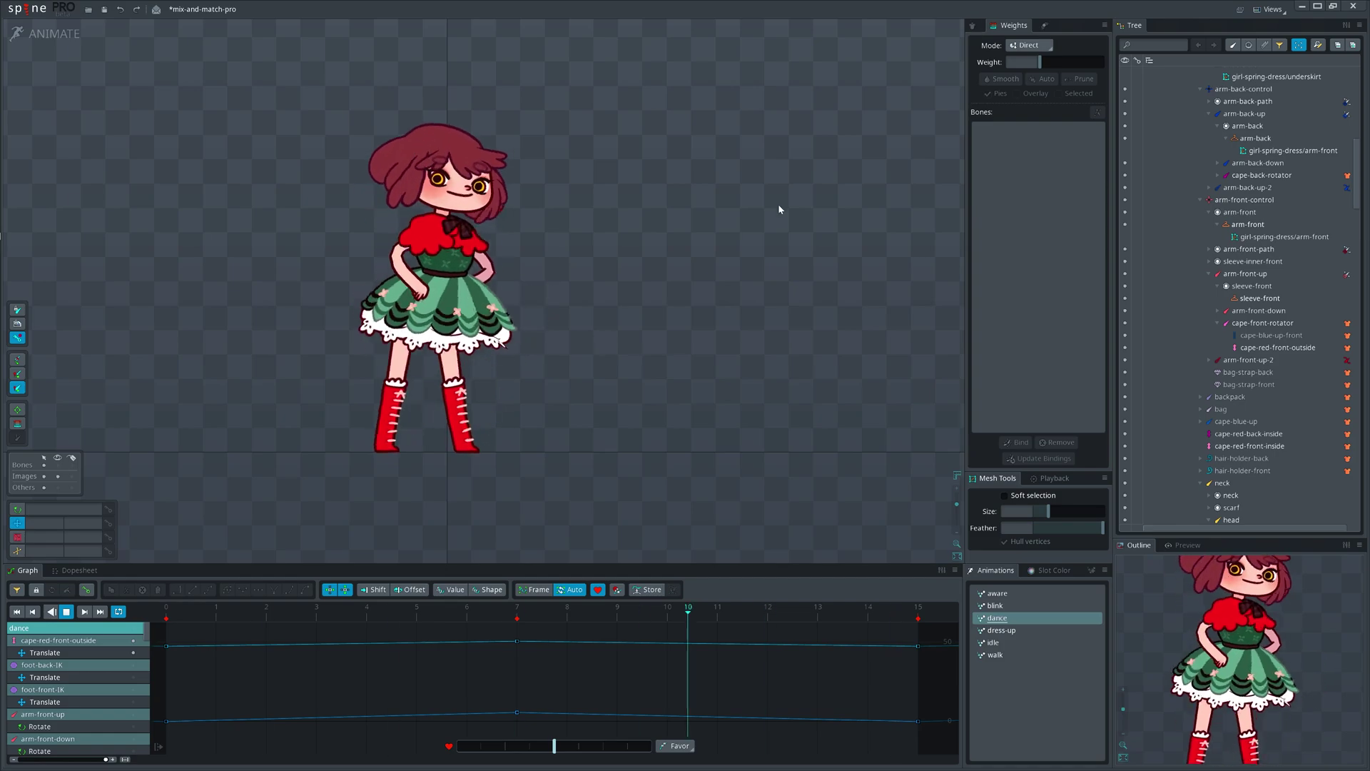
Step: Show the project's skins and preview the walk, aware and idle animations
{"action": "left_click_drag", "start_coordinate": [752, 228], "coordinate": [824, 277]}
{"action": "left_click", "coordinate": [972, 25]}
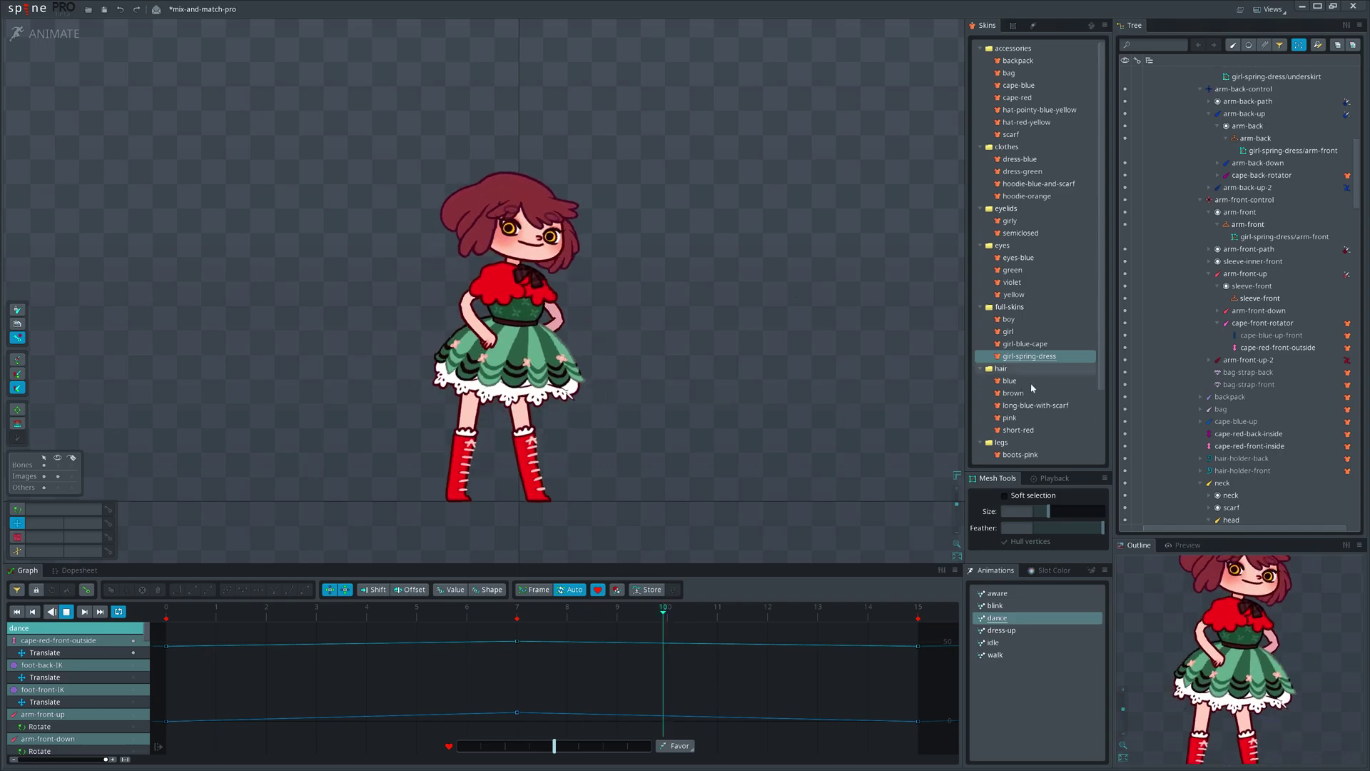
{"action": "left_click", "coordinate": [996, 655]}
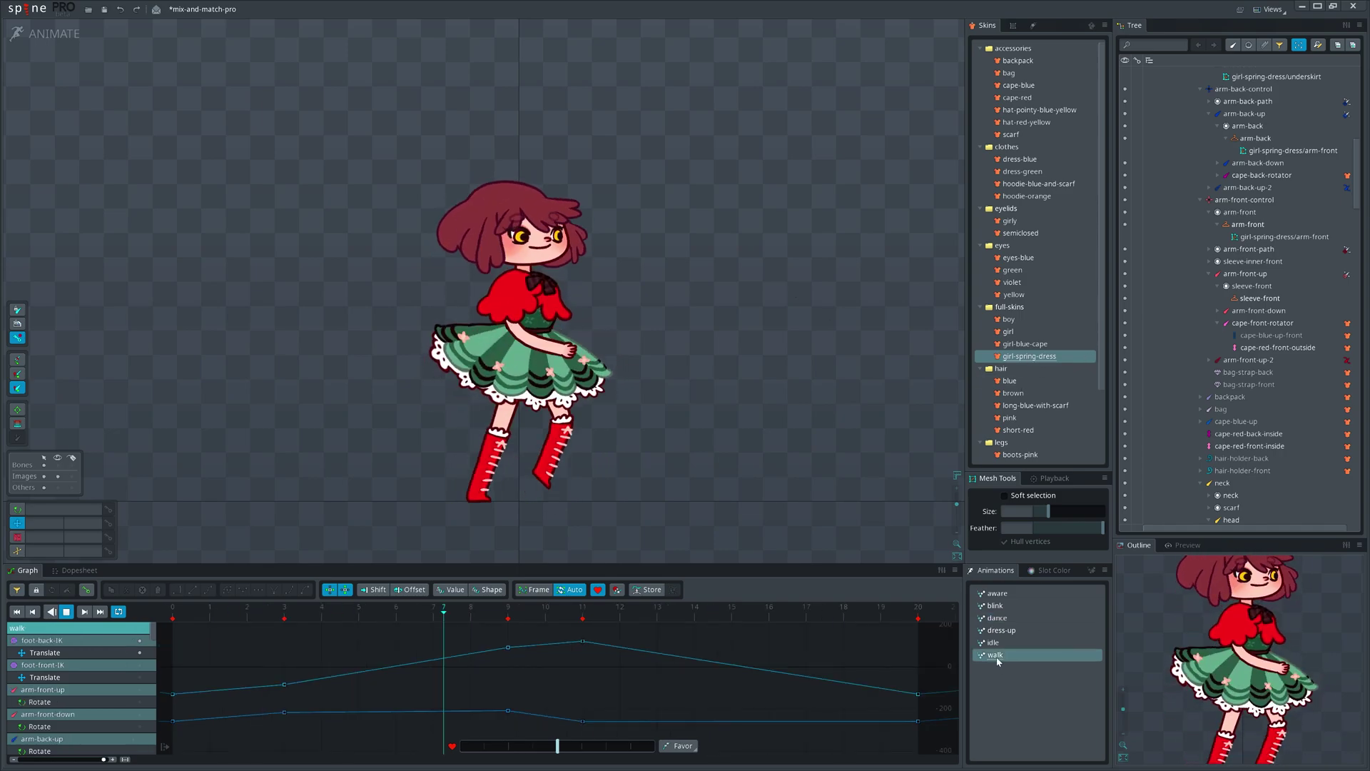
{"action": "left_click", "coordinate": [1007, 598]}
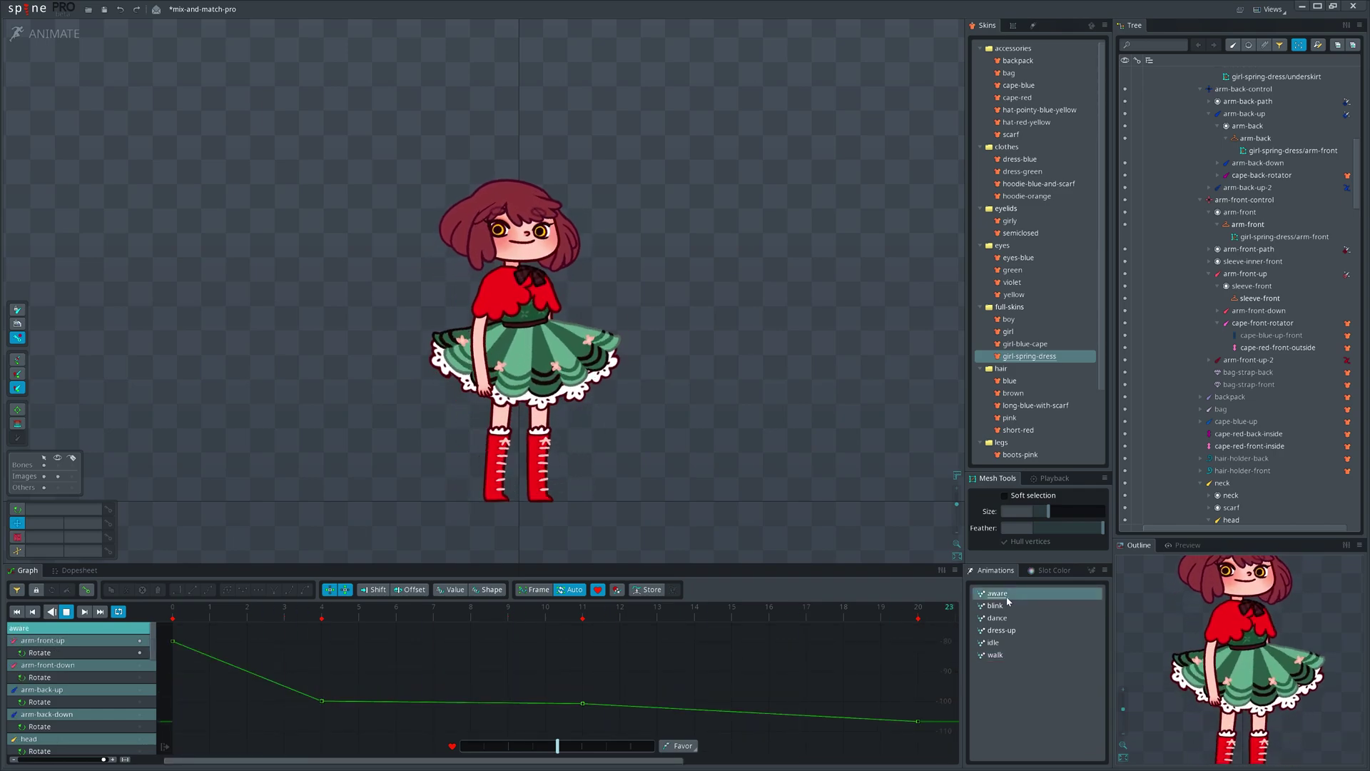
{"action": "left_click", "coordinate": [994, 644]}
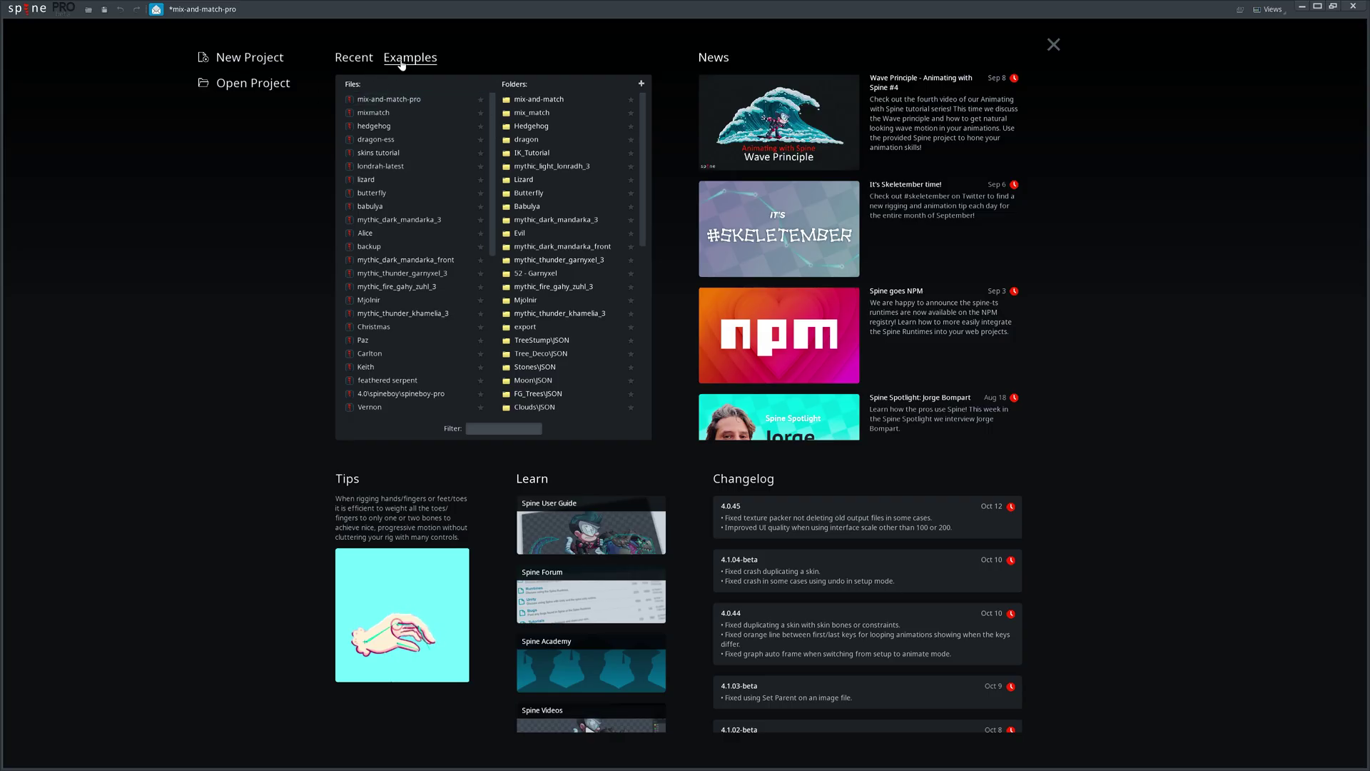
Step: Look at the example projects on the welcome screen and return to the open project
{"action": "left_click", "coordinate": [402, 62]}
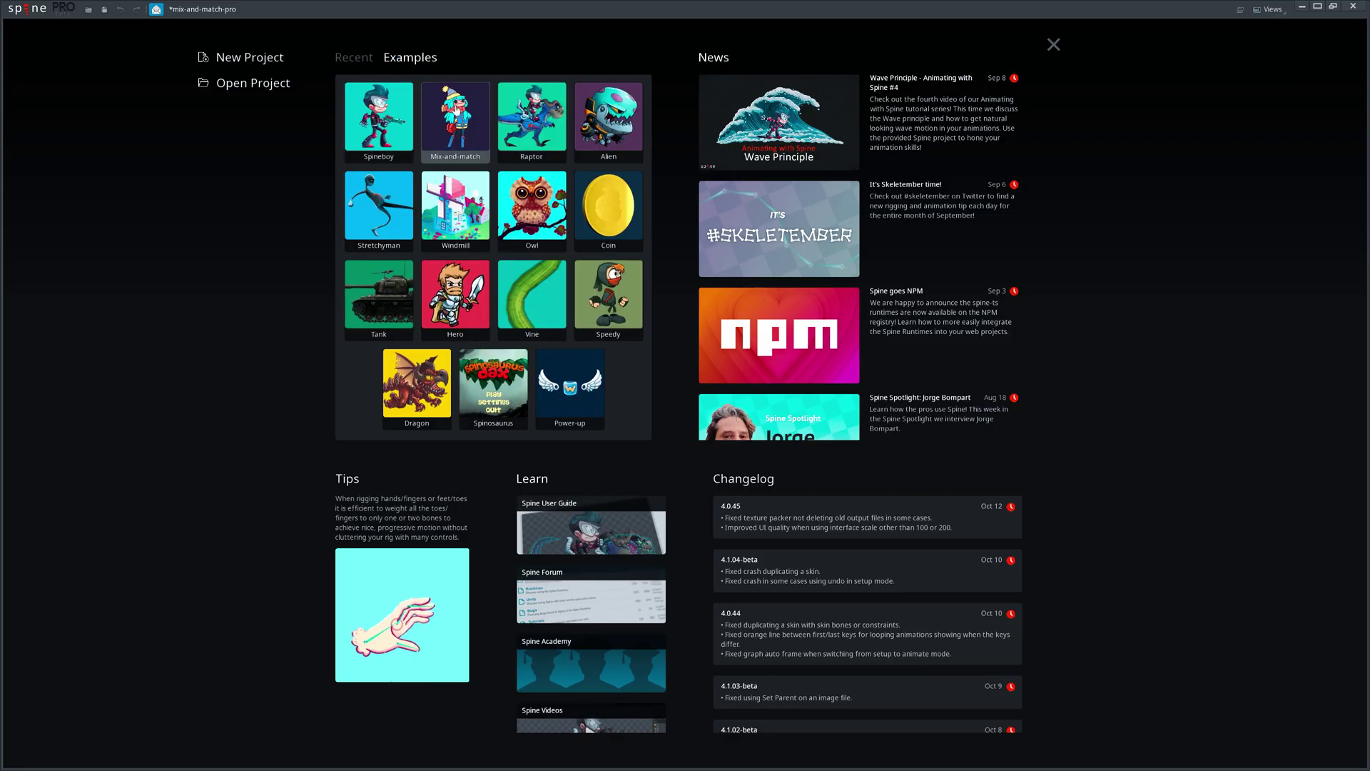
{"action": "left_click", "coordinate": [153, 12]}
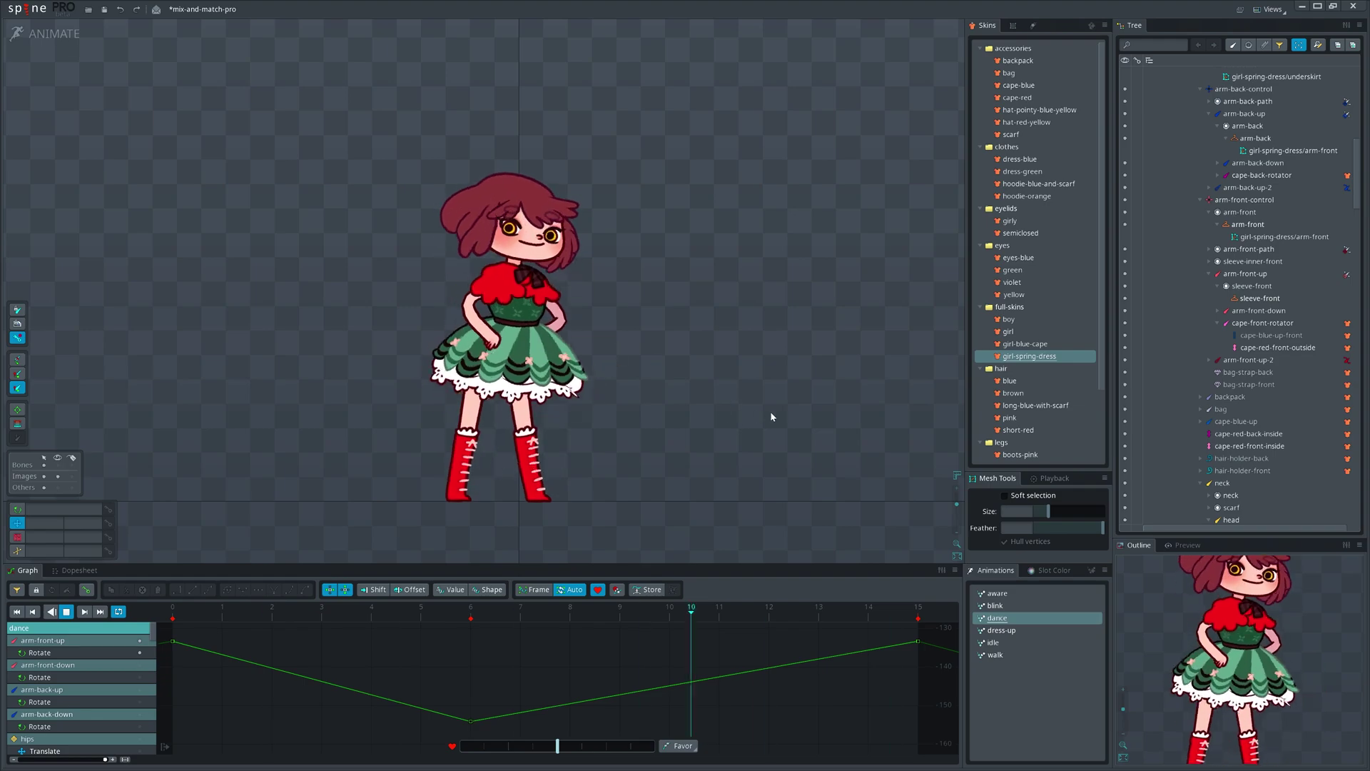
Step: Select the girl-spring-dress skin and examine the constraints and skins in the tree
{"action": "scroll", "coordinate": [1241, 401], "scroll_direction": "down", "scroll_amount": 8}
{"action": "left_click", "coordinate": [1067, 356]}
{"action": "scroll", "coordinate": [1224, 421], "scroll_direction": "down", "scroll_amount": 10}
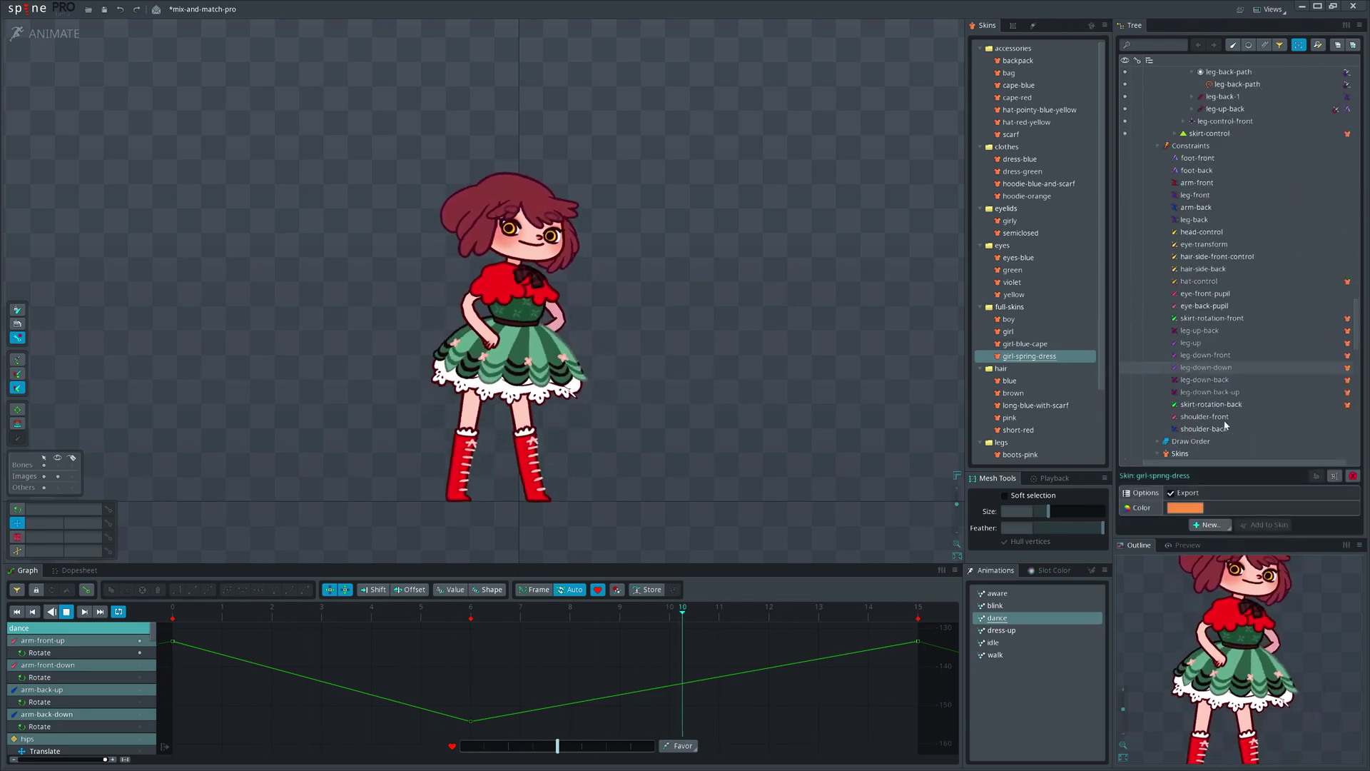
{"action": "scroll", "coordinate": [1238, 385], "scroll_direction": "up", "scroll_amount": 5}
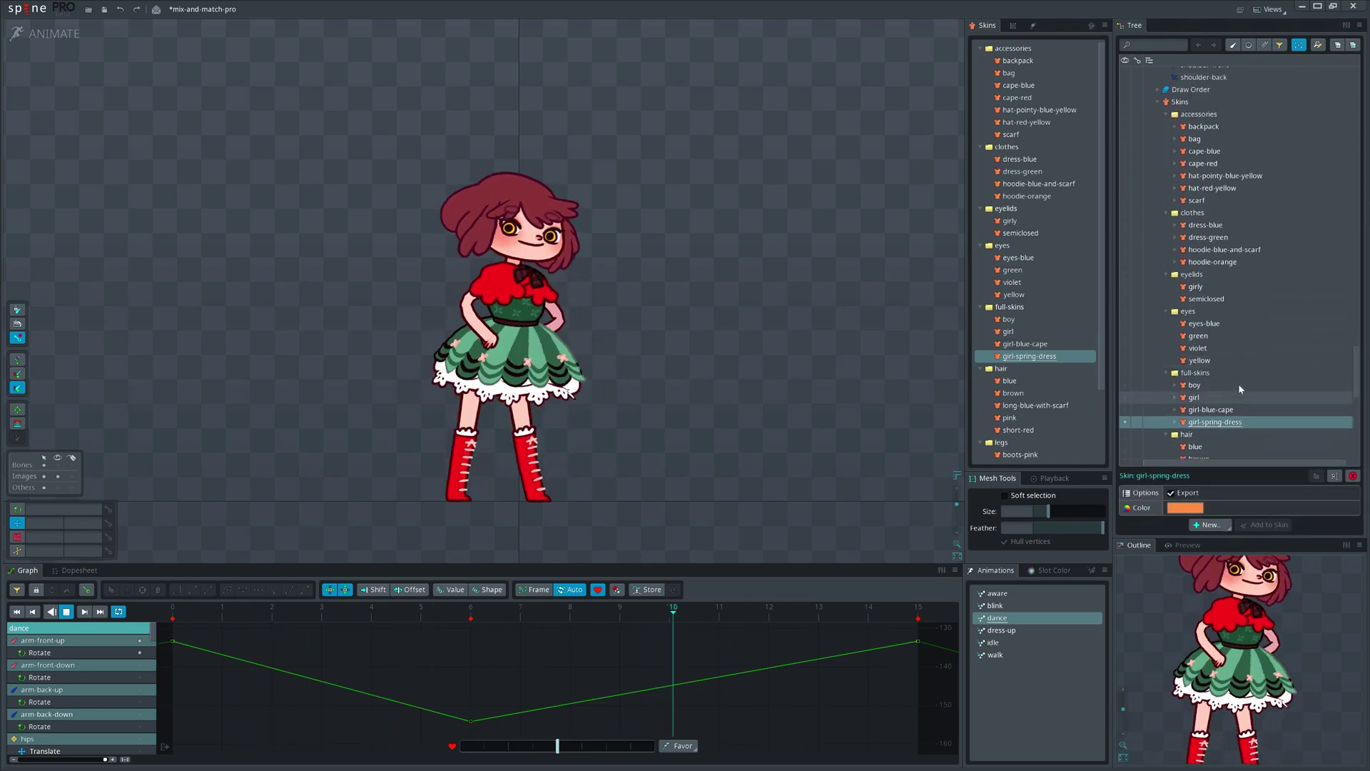
Step: Preview the boy, girl, girl-blue-cape and girl-spring-dress full skins on the character, ending on boy
{"action": "left_click", "coordinate": [1009, 320]}
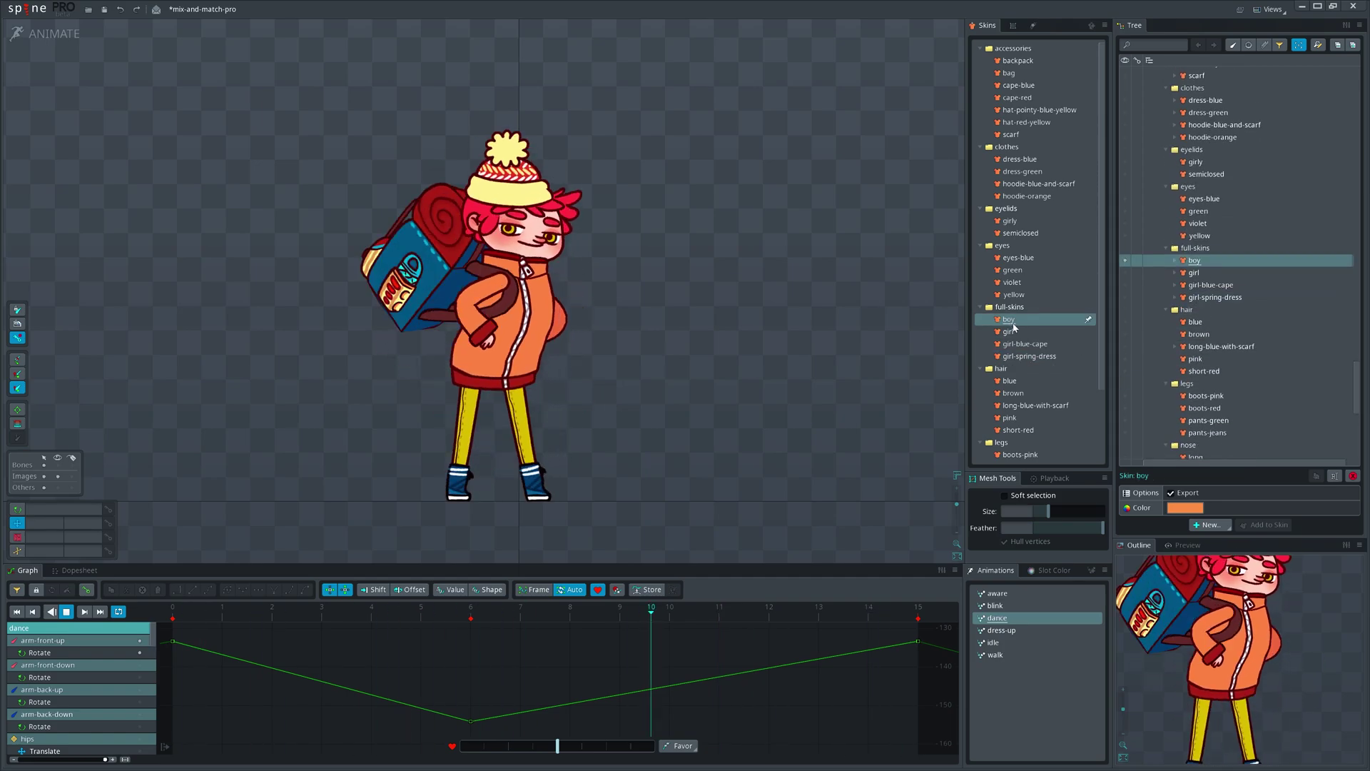
{"action": "left_click", "coordinate": [1013, 332]}
{"action": "left_click", "coordinate": [1021, 345]}
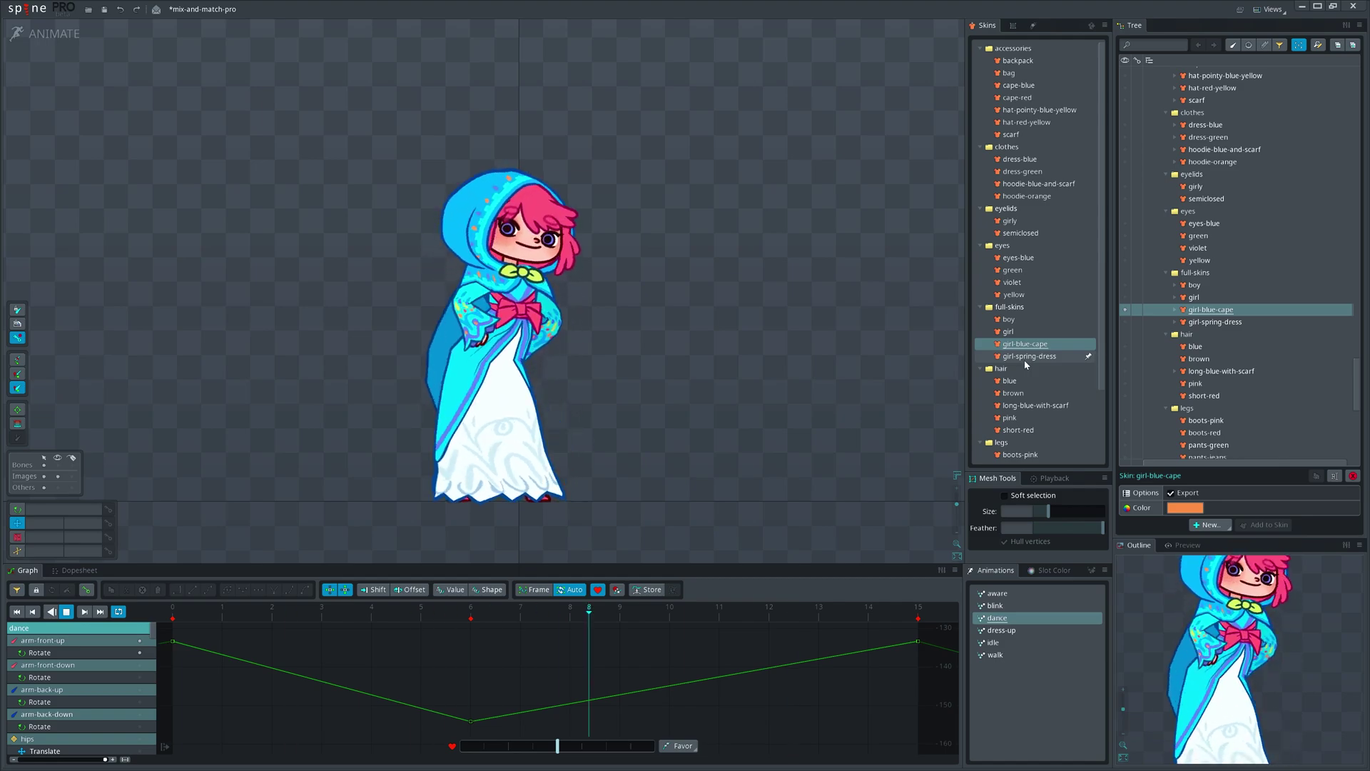
{"action": "left_click", "coordinate": [1025, 358]}
{"action": "left_click", "coordinate": [1024, 344]}
{"action": "left_click", "coordinate": [1008, 332]}
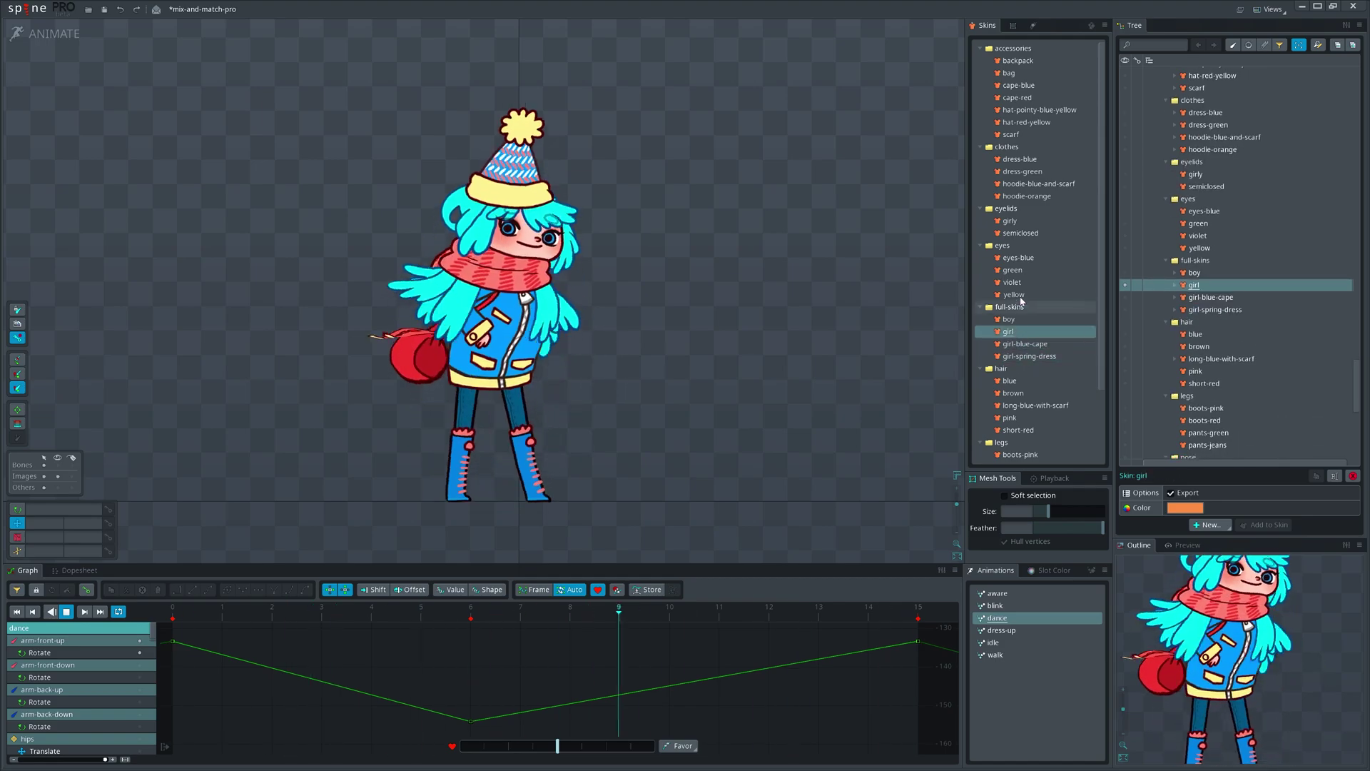
{"action": "left_click", "coordinate": [1008, 319]}
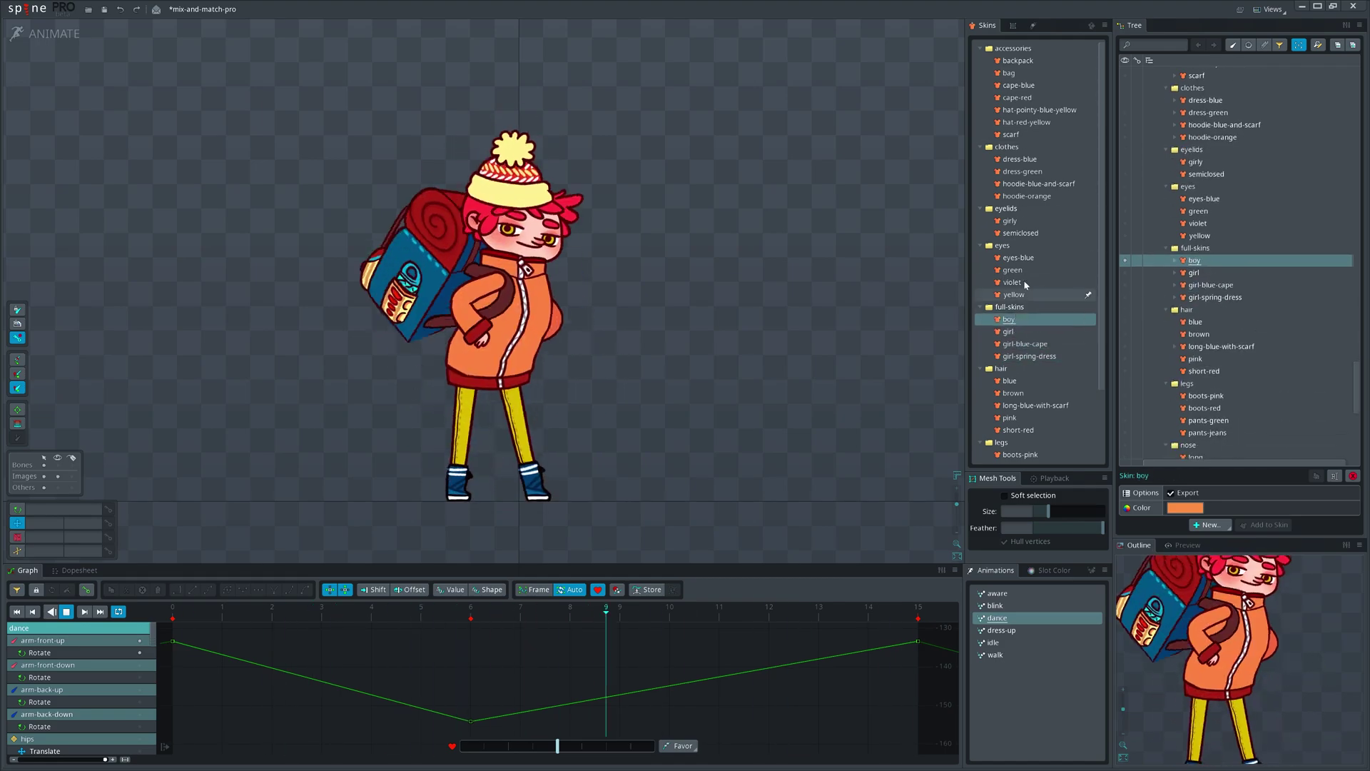
Step: Preview individual eye, eyelid, clothes and accessory skins, including hoodie-orange, hat-pointy-blue-yellow and backpack
{"action": "left_click", "coordinate": [1012, 282]}
{"action": "left_click", "coordinate": [1013, 269]}
{"action": "left_click", "coordinate": [1020, 233]}
{"action": "left_click", "coordinate": [1026, 195]}
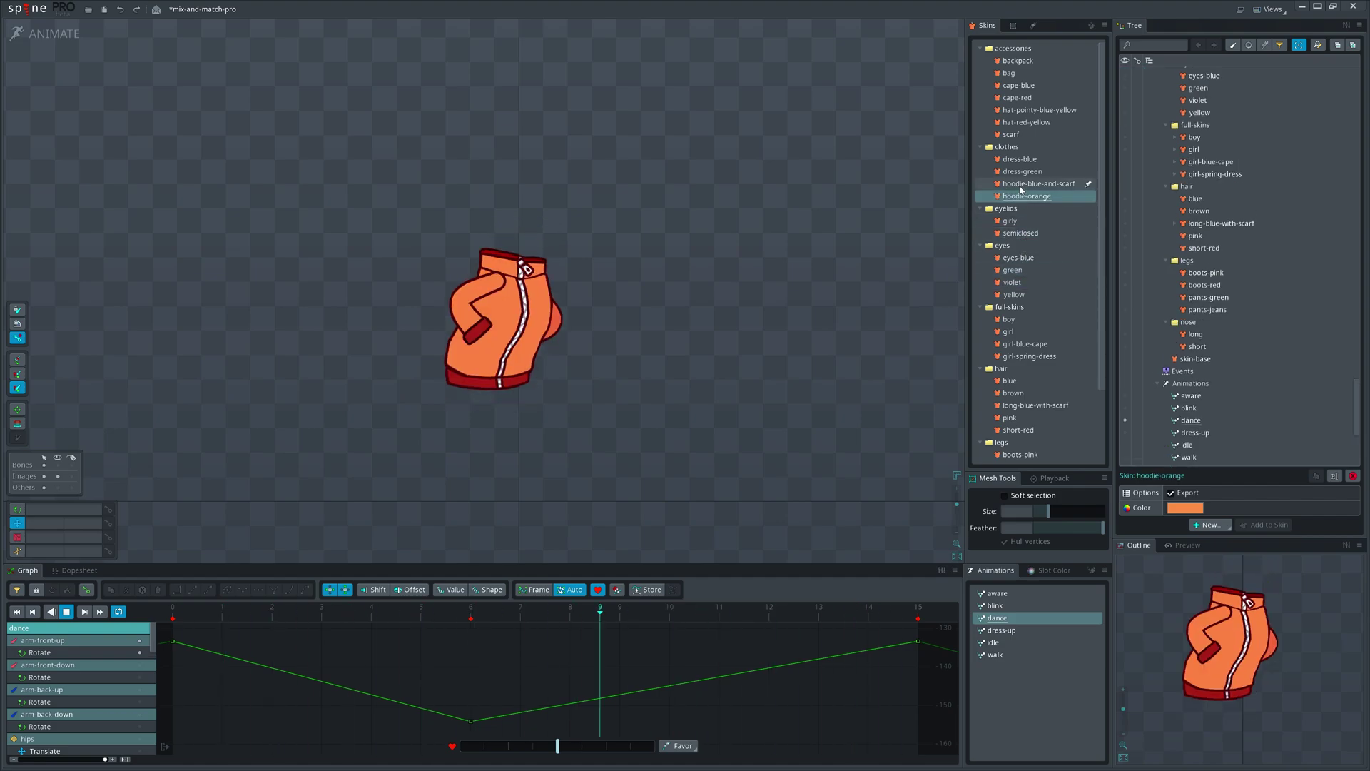
{"action": "left_click", "coordinate": [1022, 171]}
{"action": "left_click", "coordinate": [1013, 122]}
{"action": "left_click", "coordinate": [1021, 110]}
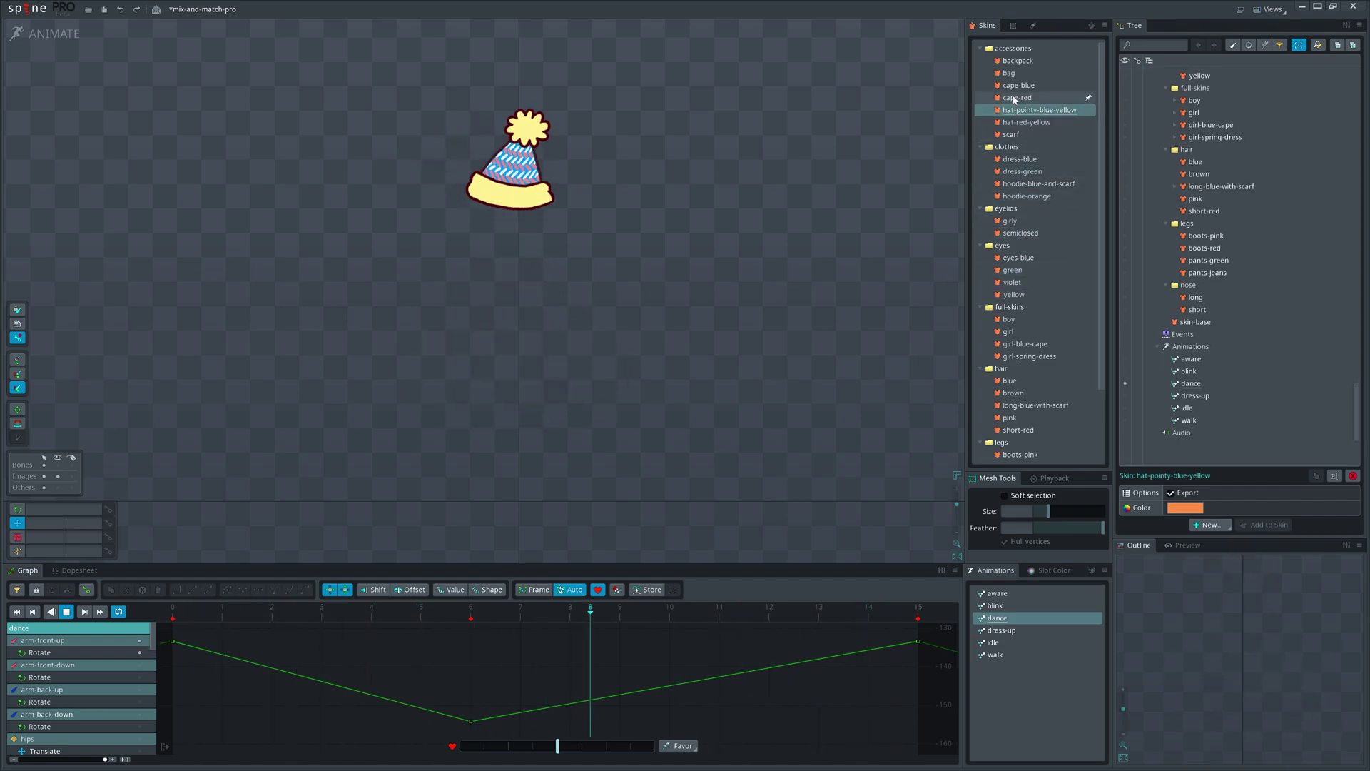
{"action": "left_click", "coordinate": [1018, 85]}
{"action": "left_click", "coordinate": [1012, 73]}
{"action": "left_click", "coordinate": [1017, 60]}
Step: Preview the individual leg and nose skins, including pants-green and the short nose, and the skin-base skin
{"action": "scroll", "coordinate": [1017, 214], "scroll_direction": "down", "scroll_amount": 3}
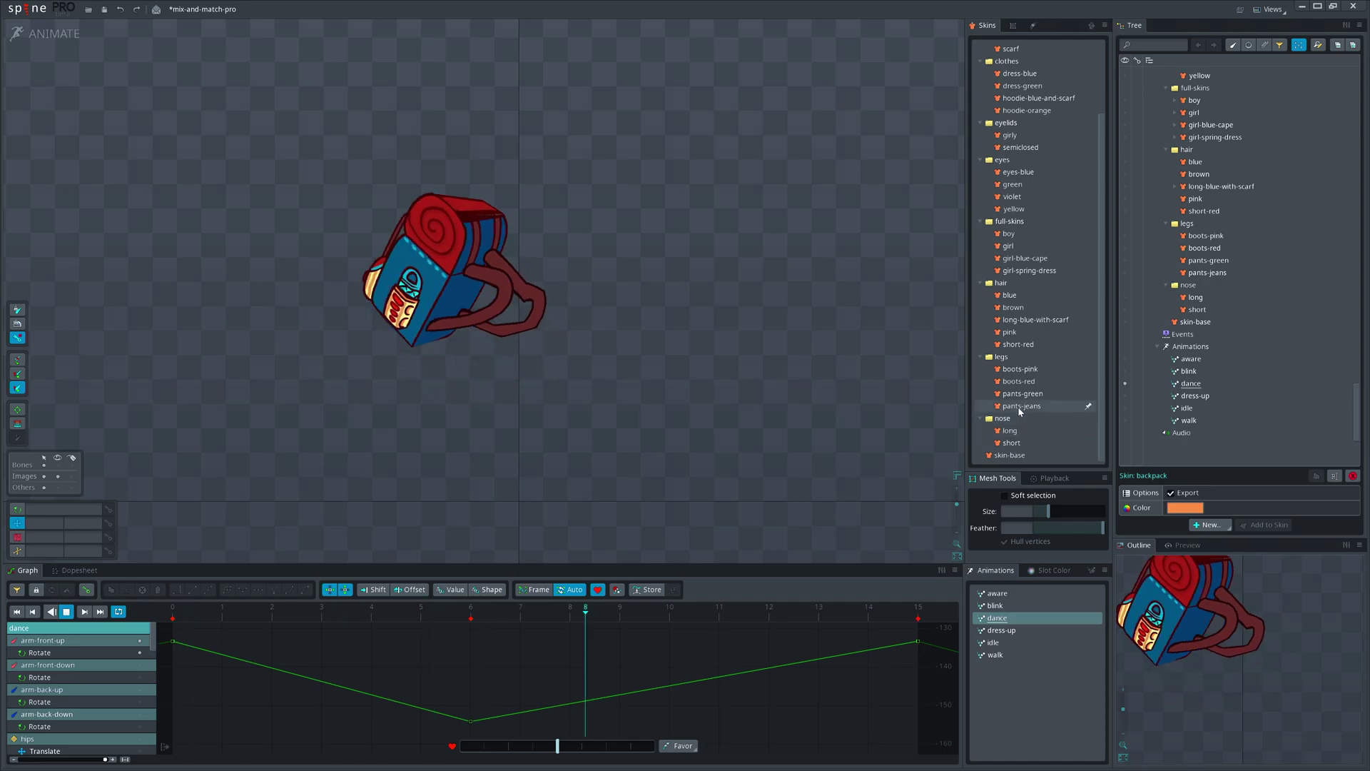
{"action": "left_click", "coordinate": [1020, 405]}
{"action": "left_click", "coordinate": [1018, 381]}
{"action": "left_click", "coordinate": [1023, 394]}
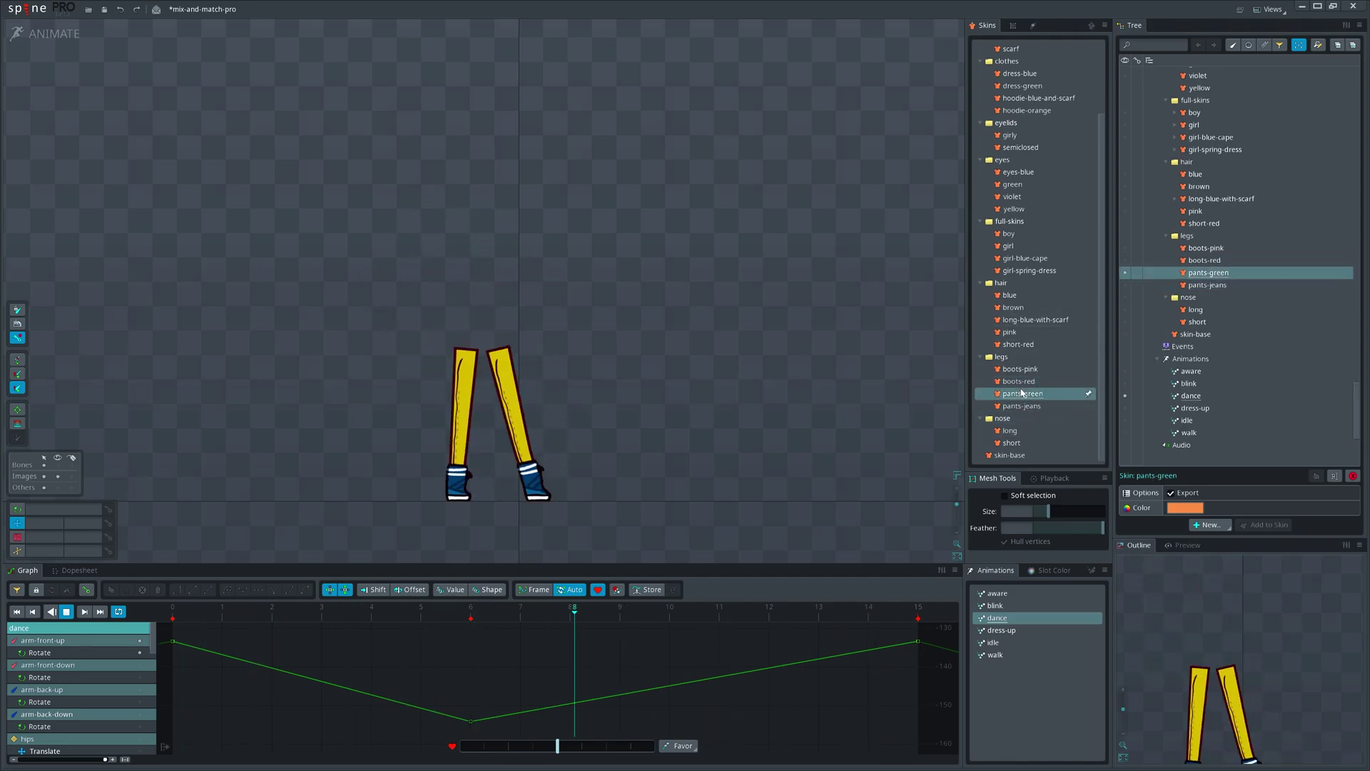
{"action": "left_click", "coordinate": [1020, 368]}
{"action": "left_click", "coordinate": [1020, 443]}
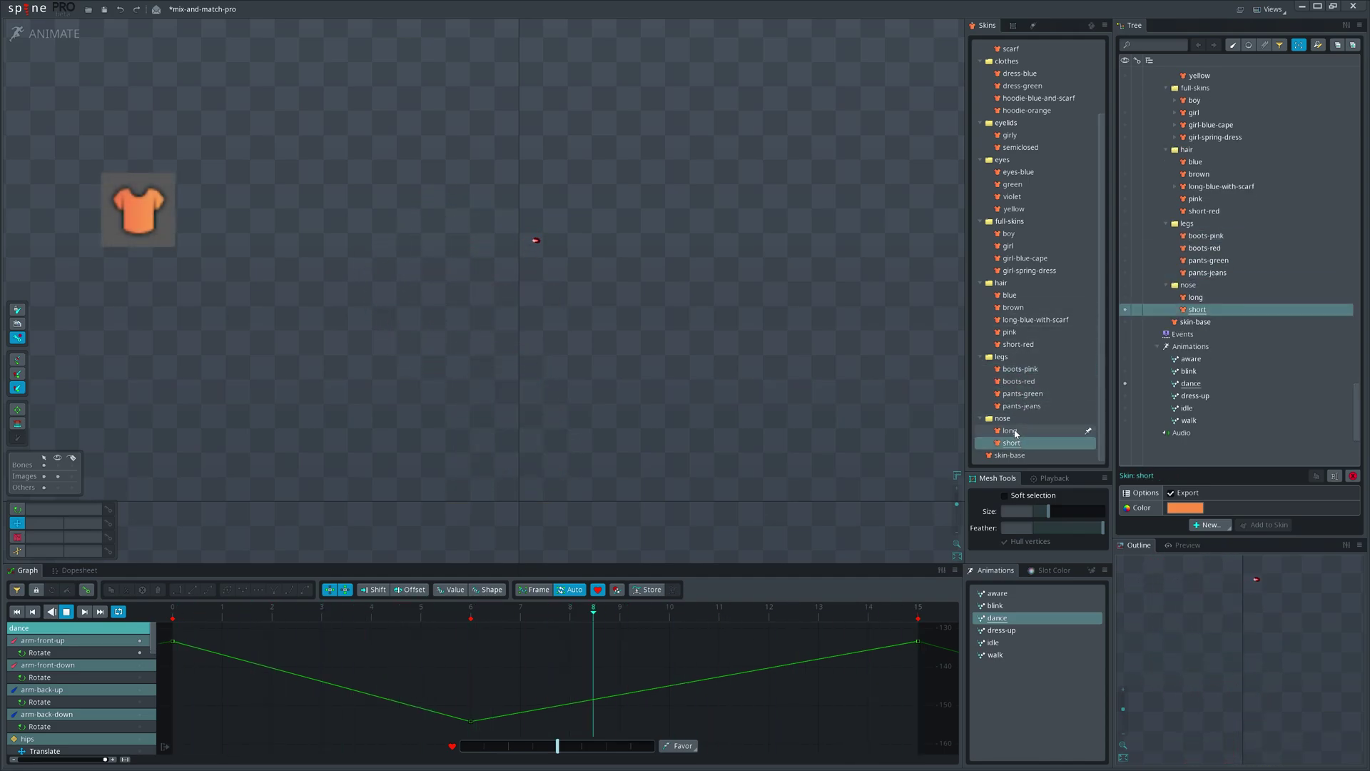
{"action": "left_click", "coordinate": [1016, 431]}
{"action": "left_click", "coordinate": [1009, 455]}
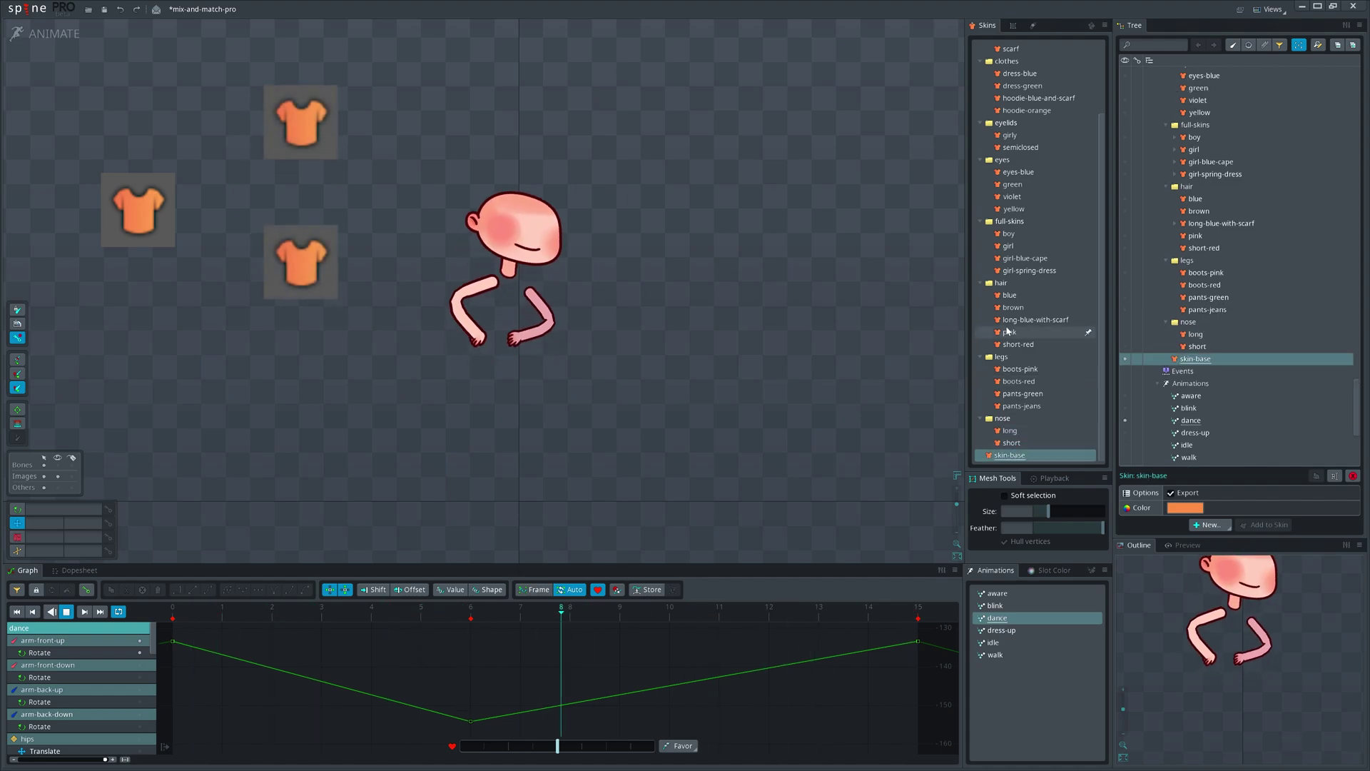
{"action": "scroll", "coordinate": [1016, 371], "scroll_direction": "up", "scroll_amount": 2}
{"action": "left_click", "coordinate": [1014, 284]}
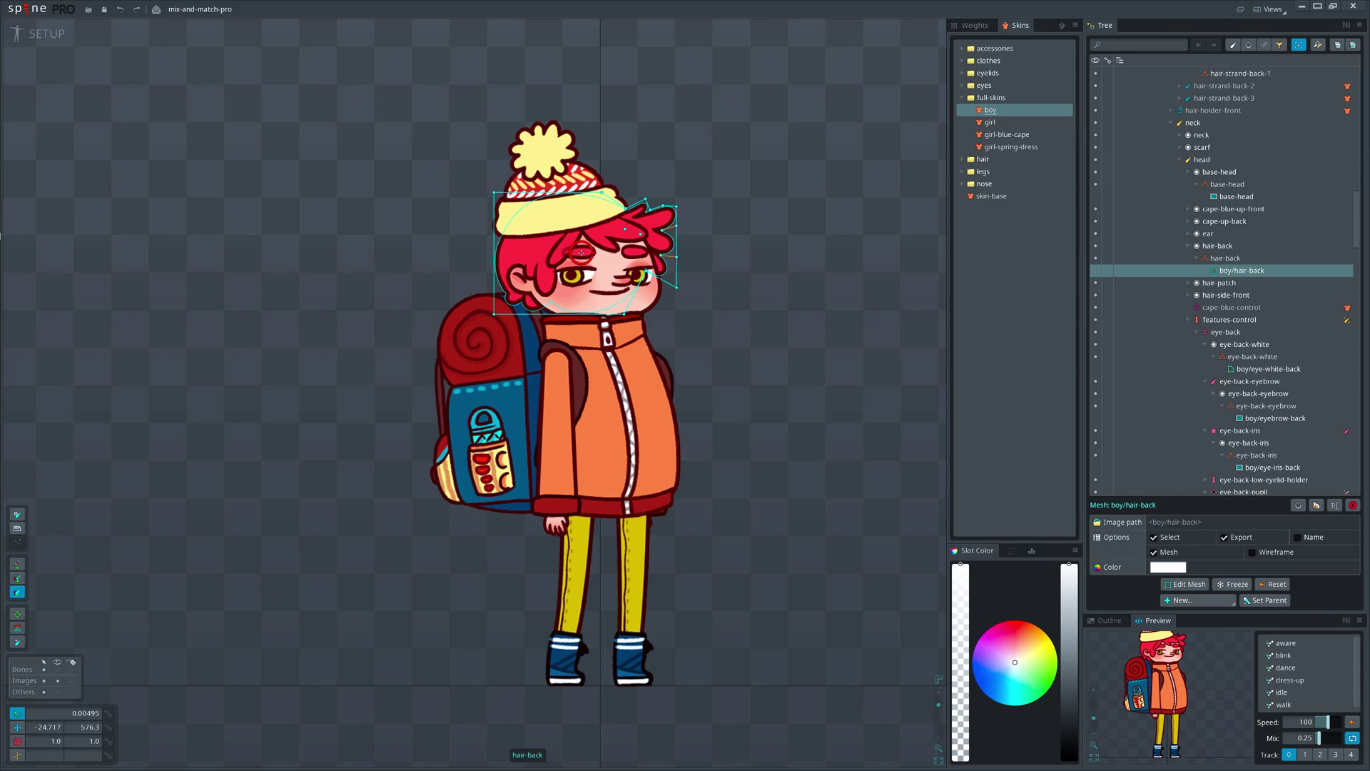
Step: Move the boy/hair-back and boy/hair-bangs meshes out of their skin placeholders, directly under the hair-back and hair-bangs slots
{"action": "left_click", "coordinate": [743, 443]}
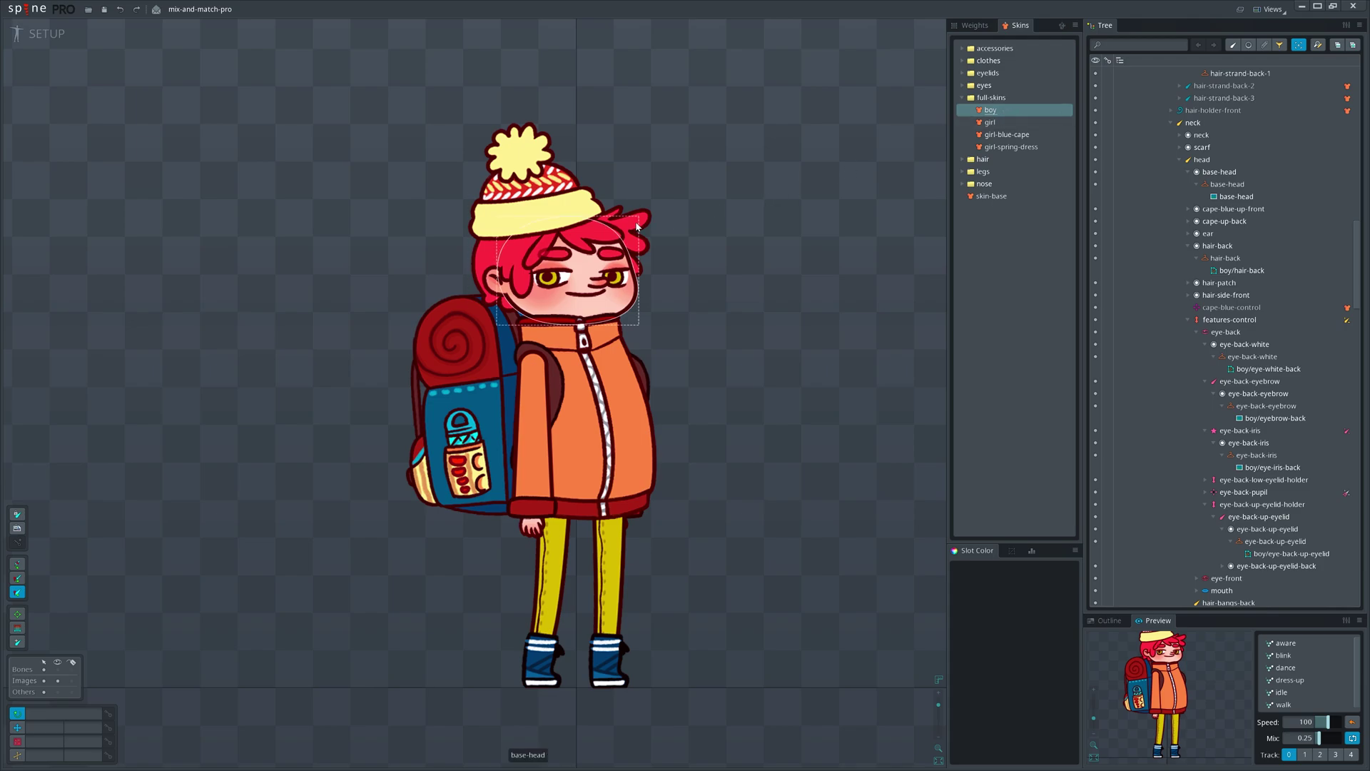
{"action": "left_click", "coordinate": [558, 229]}
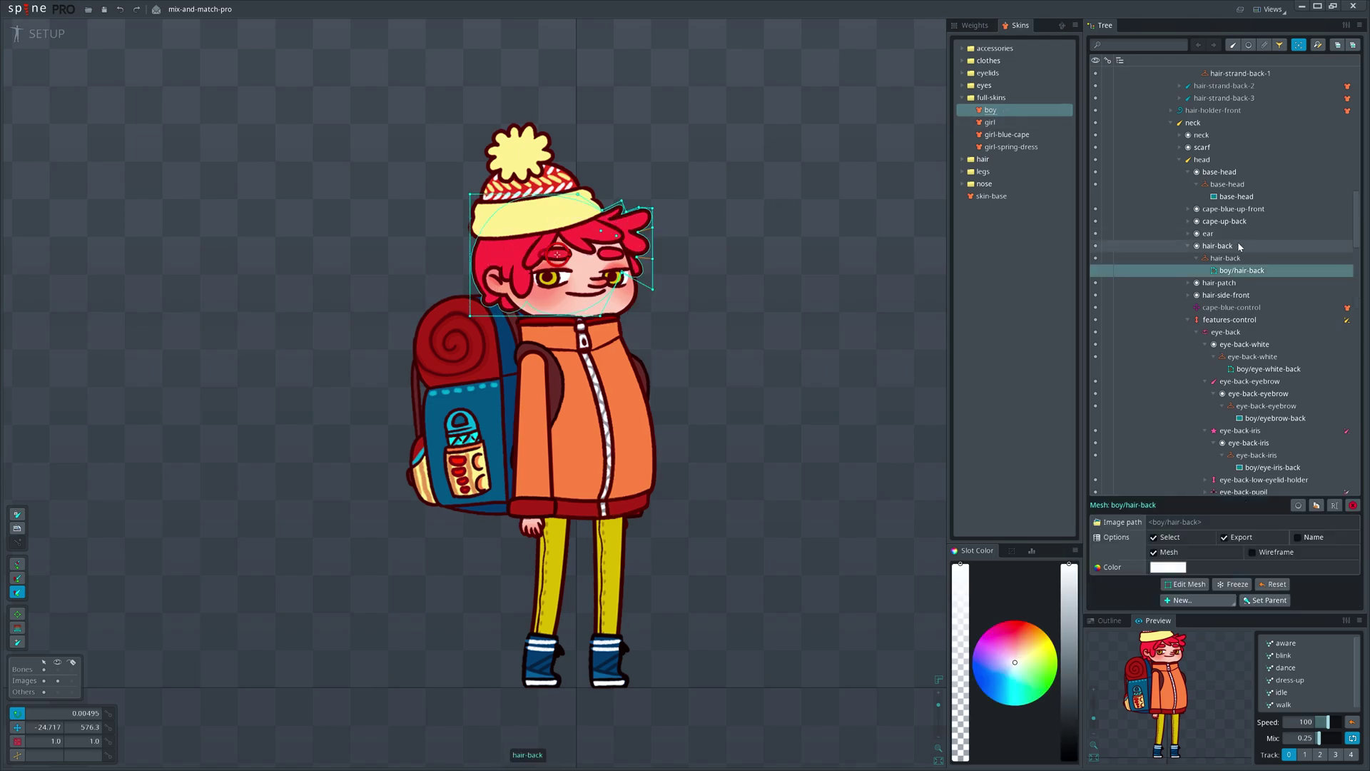
{"action": "left_click_drag", "start_coordinate": [1232, 249], "coordinate": [1232, 249]}
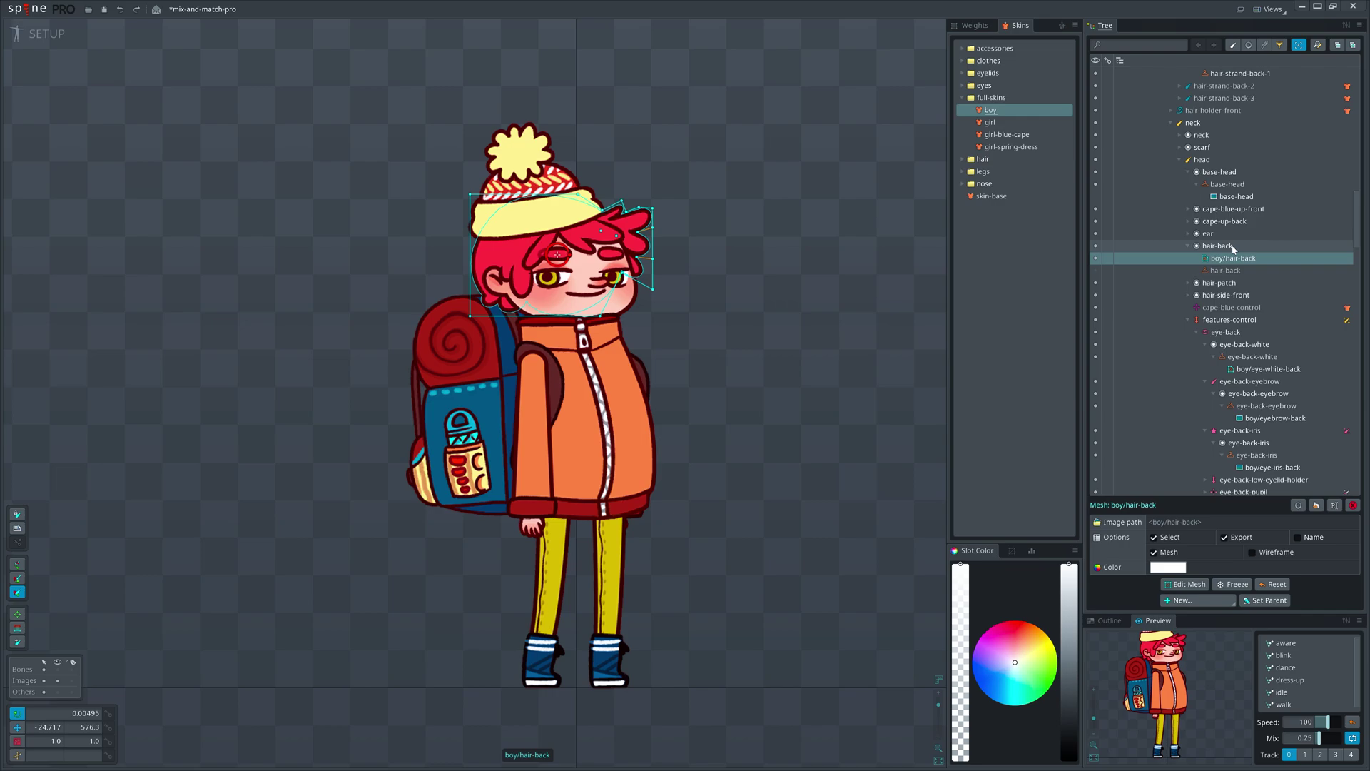
{"action": "key", "text": "Escape"}
{"action": "left_click", "coordinate": [571, 244]}
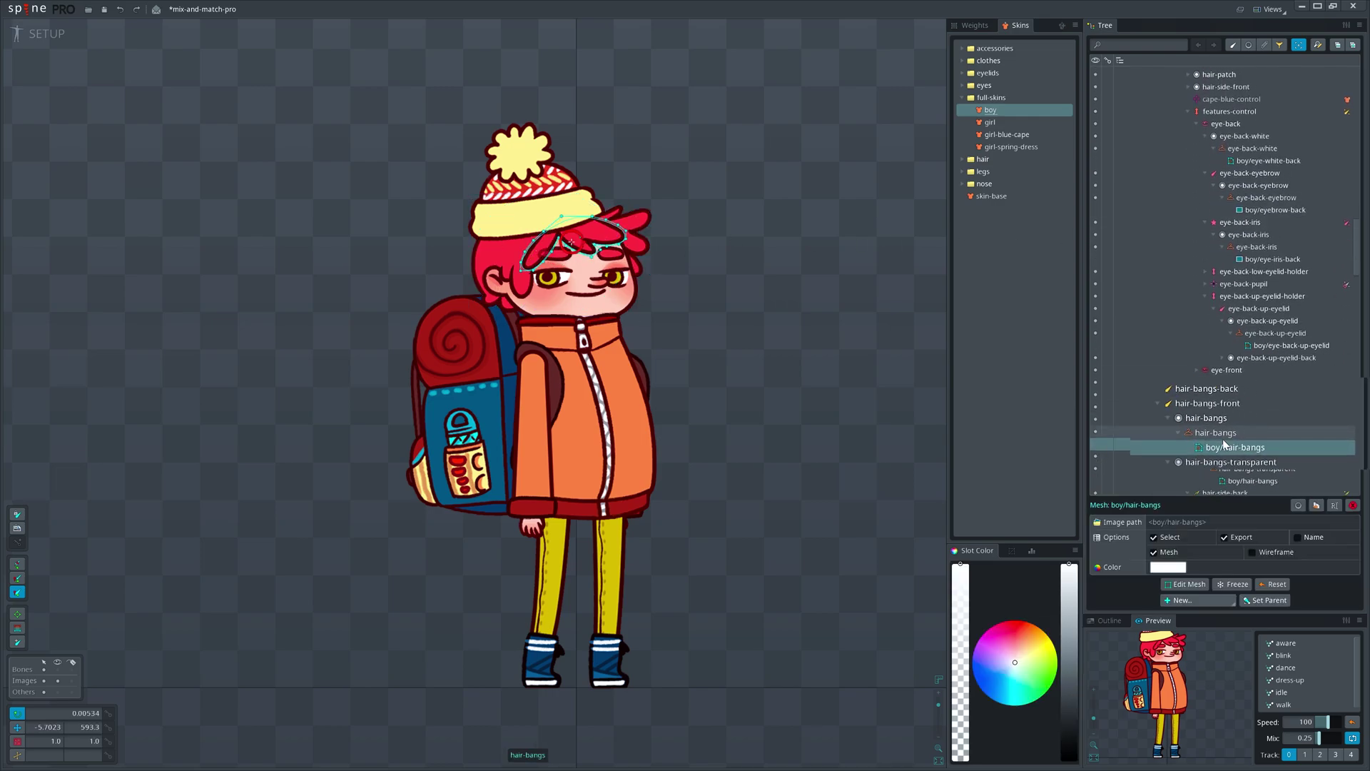
{"action": "left_click_drag", "start_coordinate": [1224, 444], "coordinate": [1211, 418]}
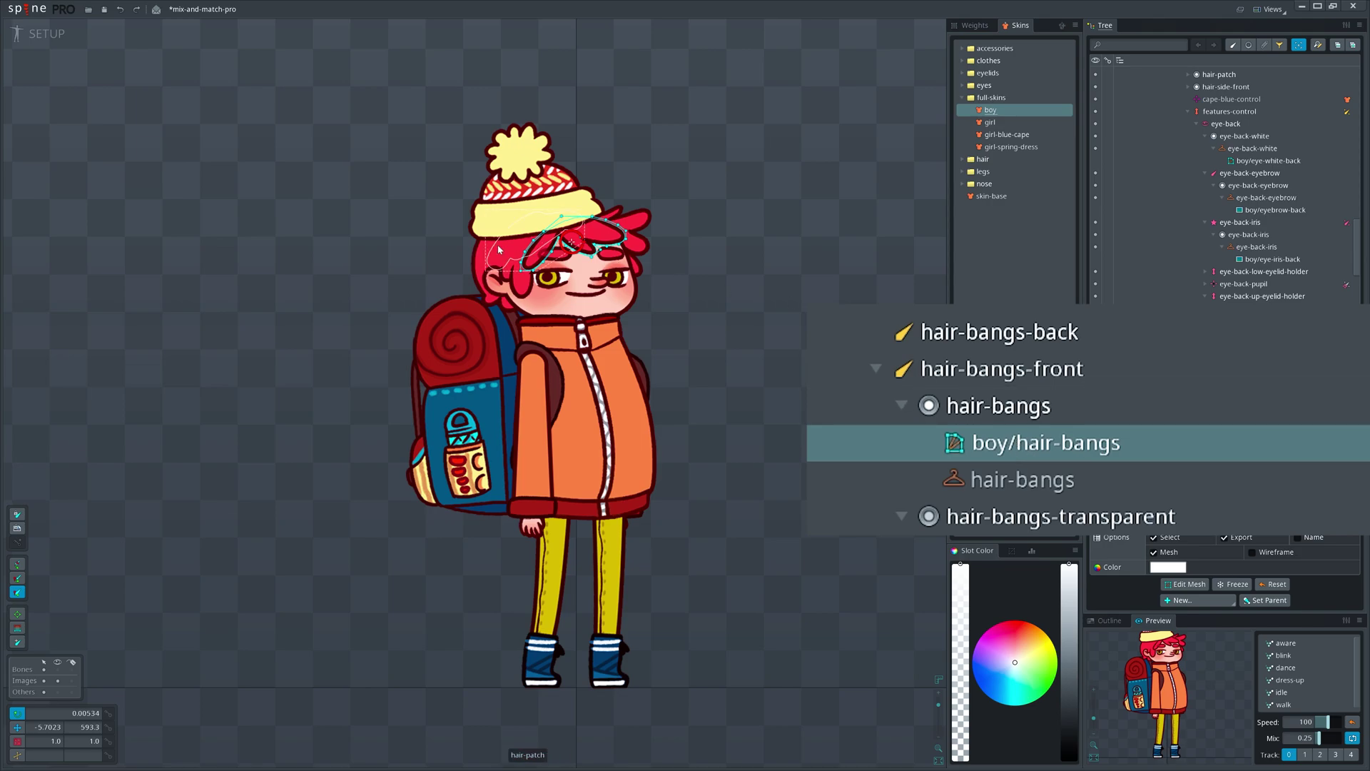
Step: Turn the boy skin off and on again to see which attachments no longer belong to it
{"action": "left_click", "coordinate": [998, 111]}
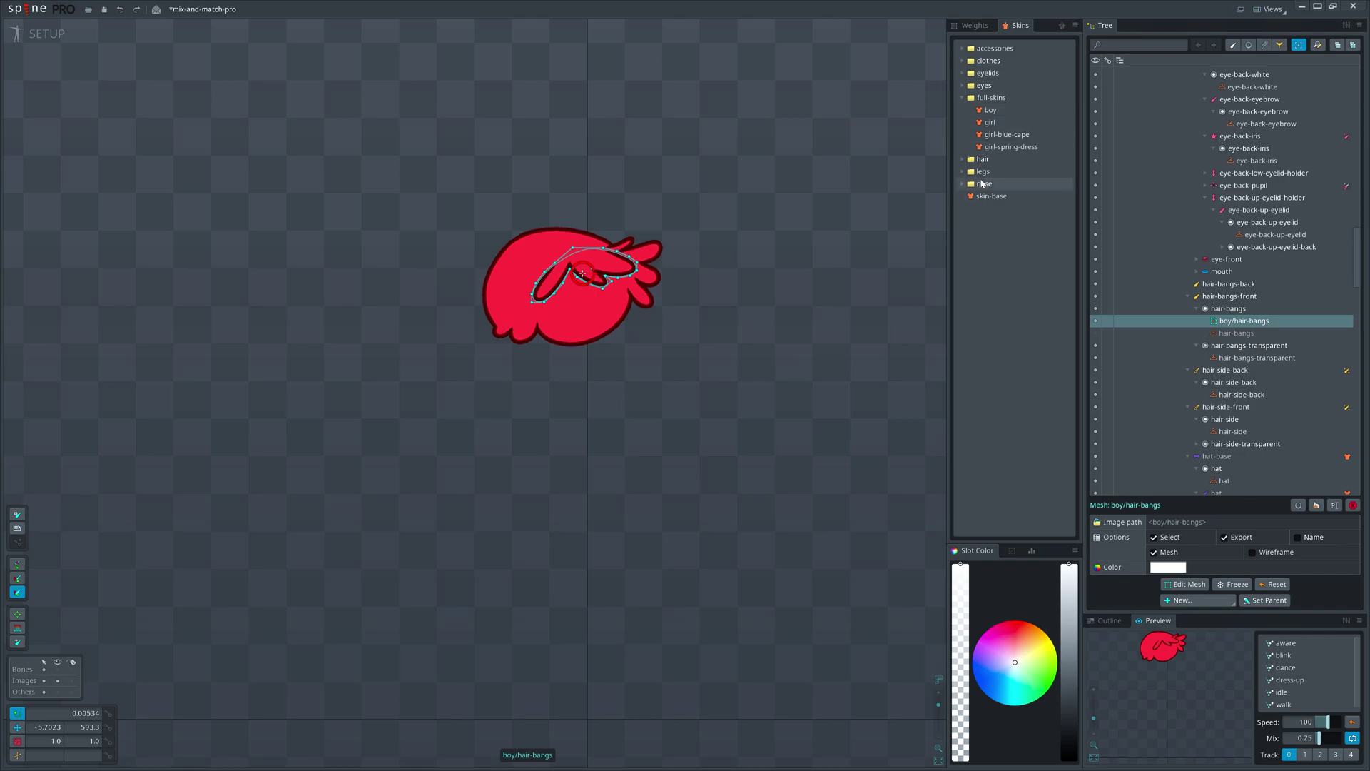
{"action": "left_click", "coordinate": [1003, 112]}
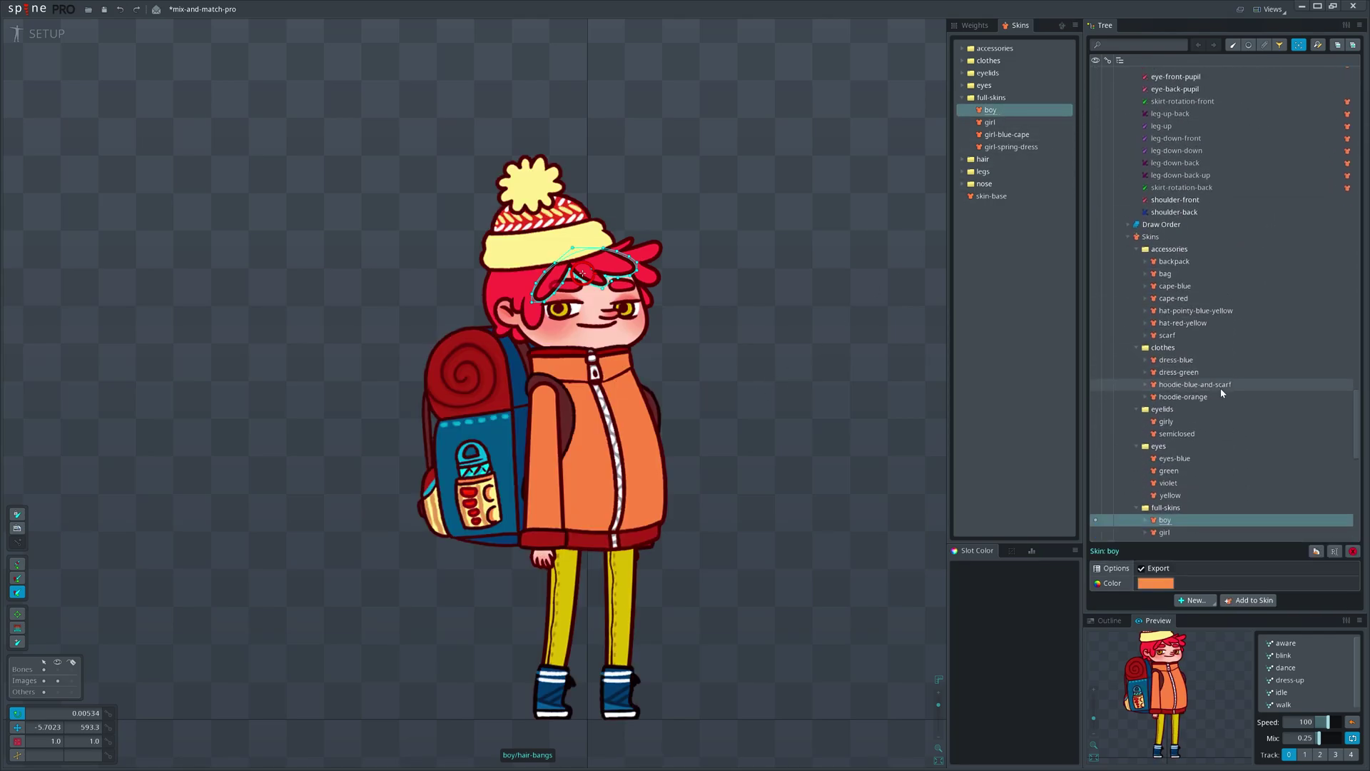
Step: Create a new skin named "a" under the Skins node
{"action": "left_click", "coordinate": [1166, 207]}
{"action": "double_click", "coordinate": [1164, 208]}
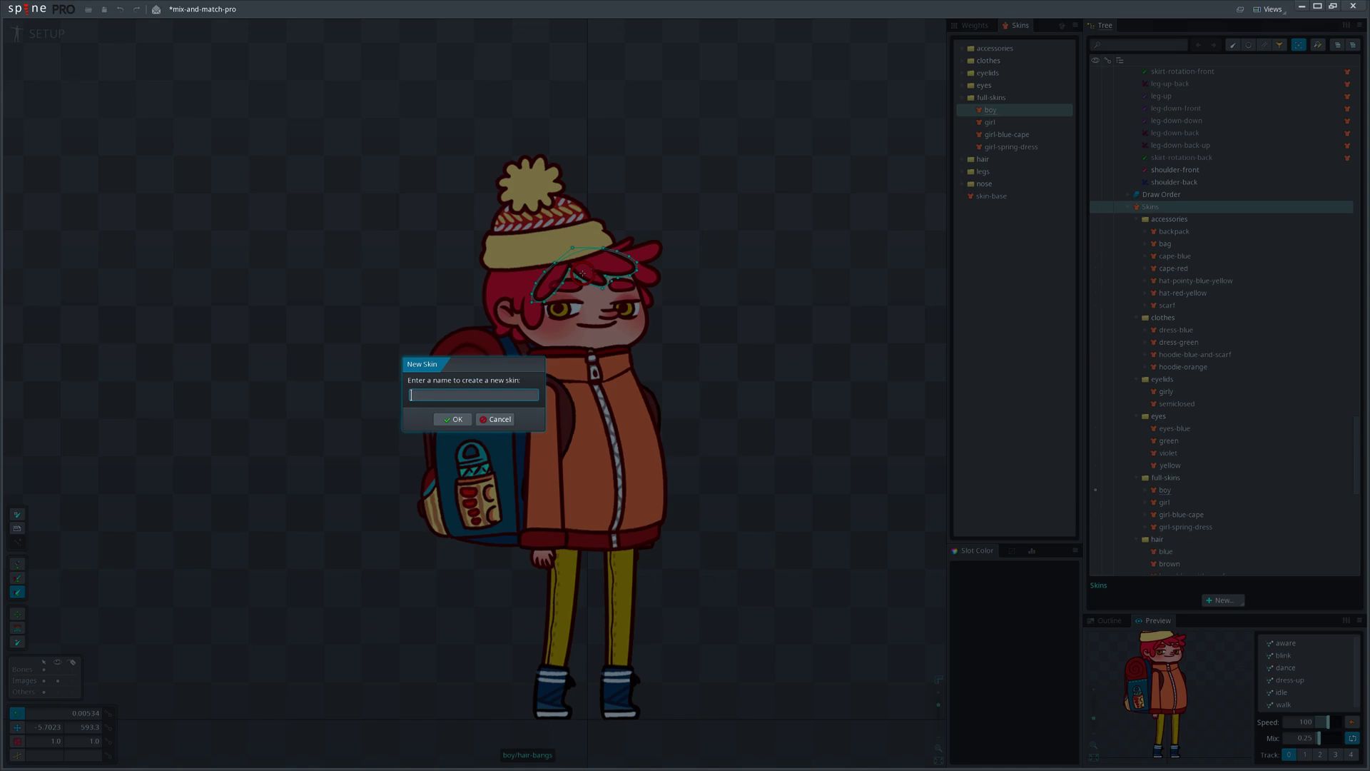
{"action": "type", "text": "a"}
{"action": "left_click", "coordinate": [451, 419]}
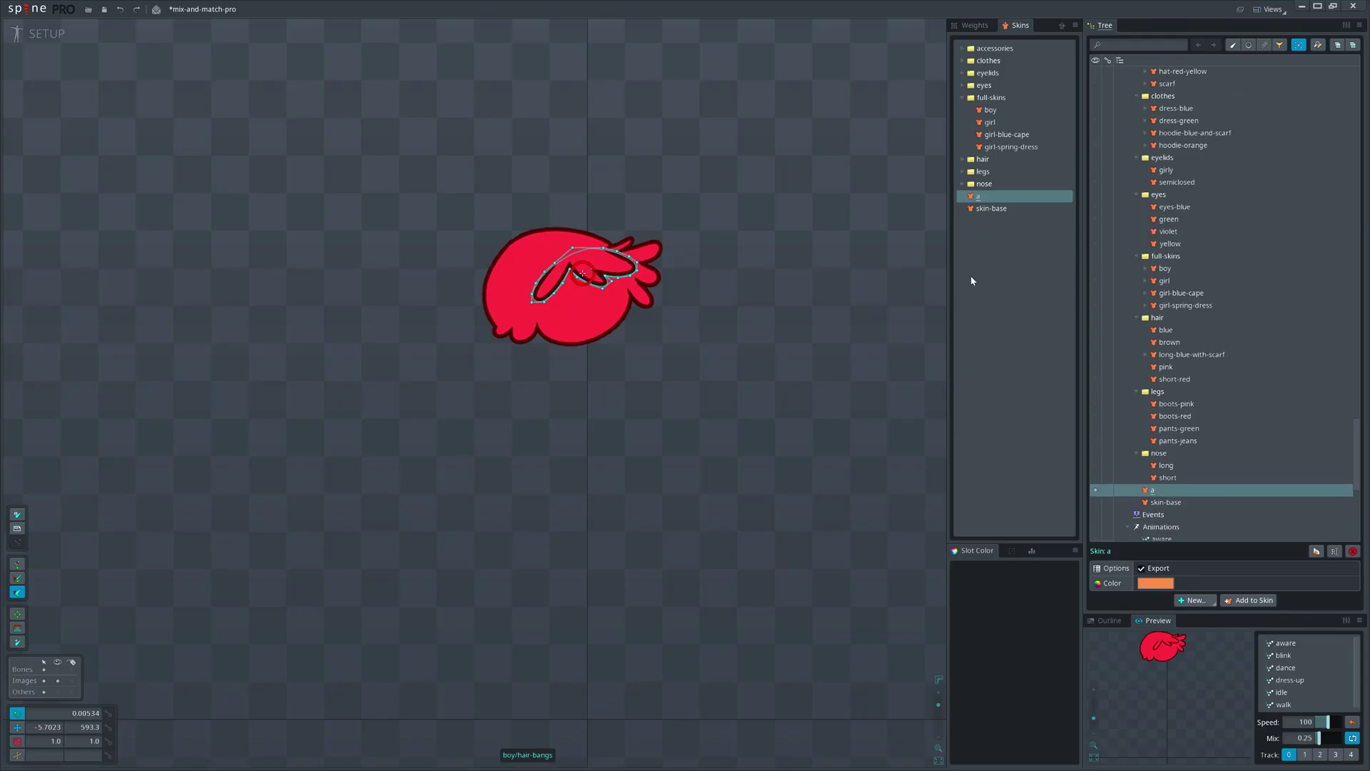
Step: With skin a active, move the boy/hair-back mesh into the hair-back skin placeholder
{"action": "left_click_drag", "start_coordinate": [780, 296], "coordinate": [778, 306]}
{"action": "key", "text": "space"}
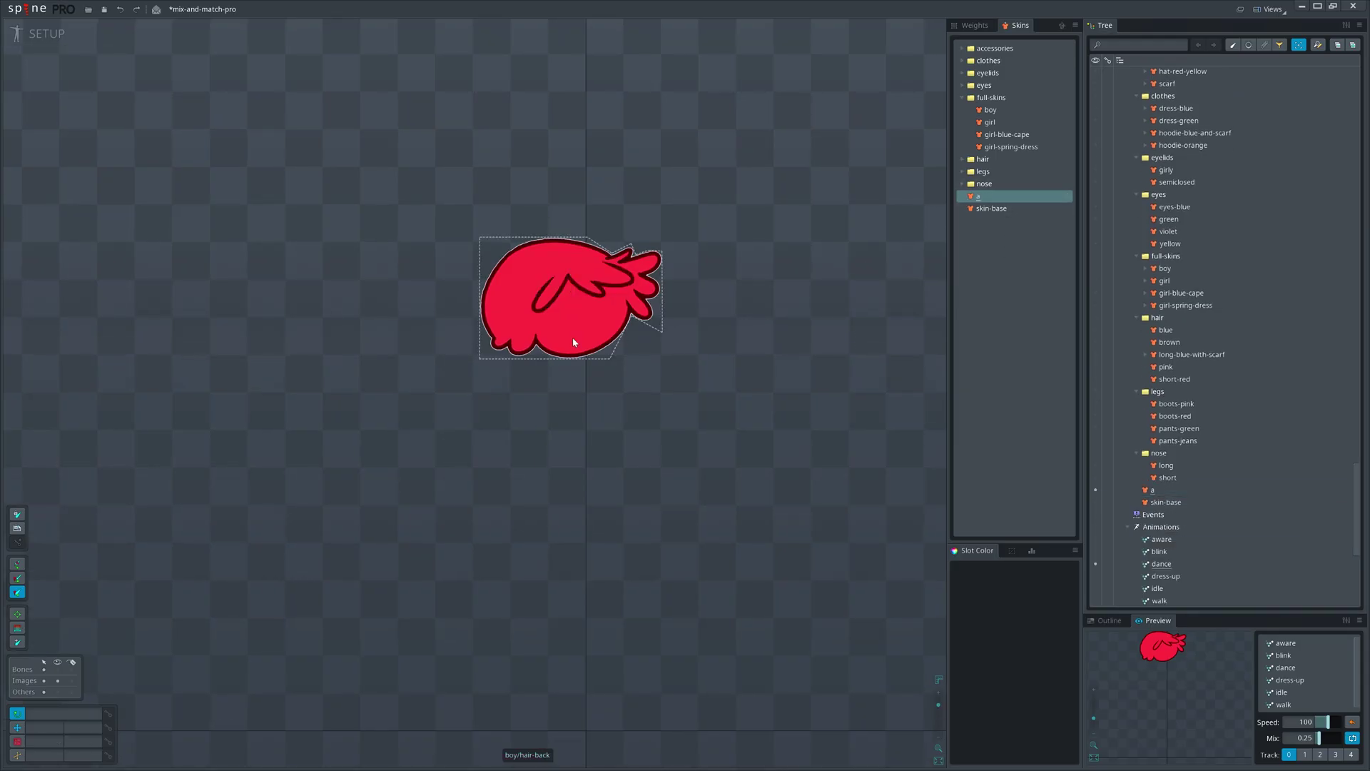
{"action": "left_click", "coordinate": [575, 341]}
{"action": "left_click", "coordinate": [618, 318]}
{"action": "left_click", "coordinate": [618, 318]}
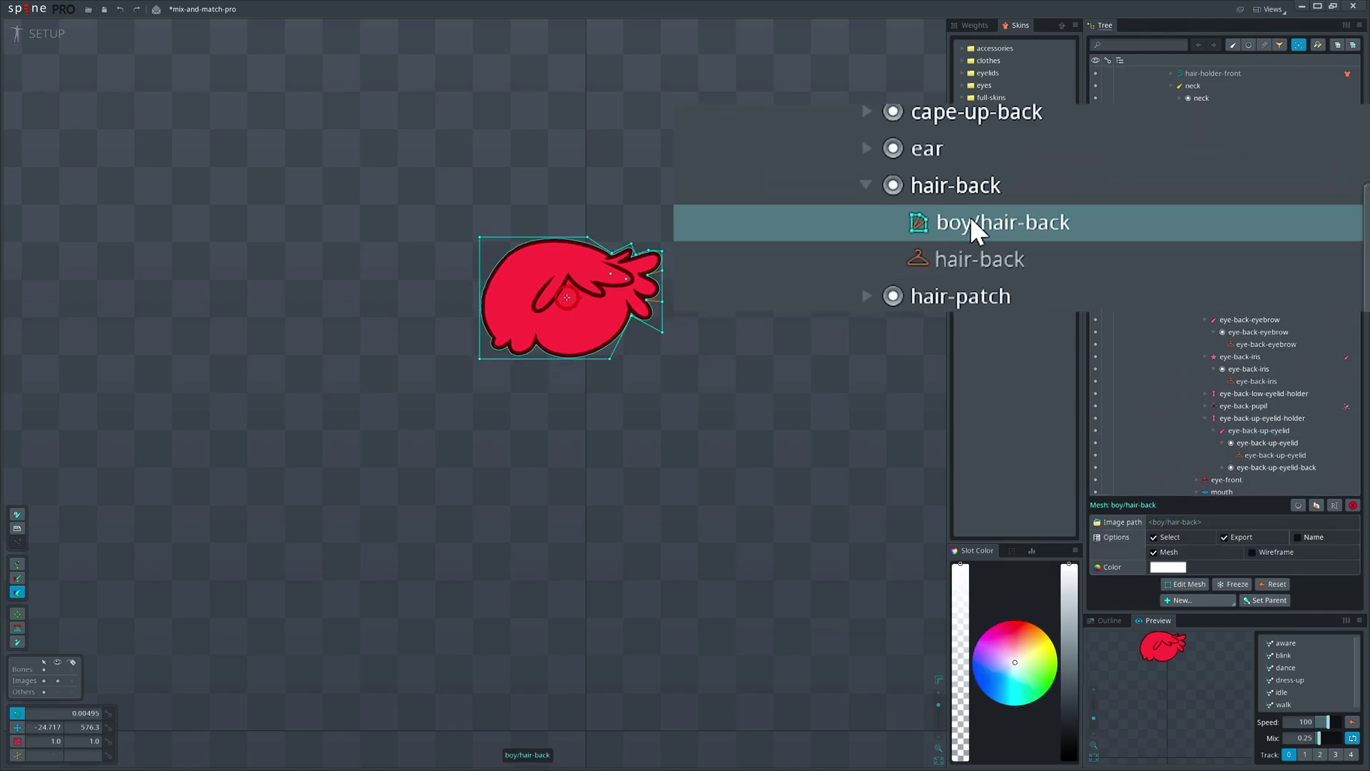
{"action": "left_click_drag", "start_coordinate": [969, 217], "coordinate": [974, 269]}
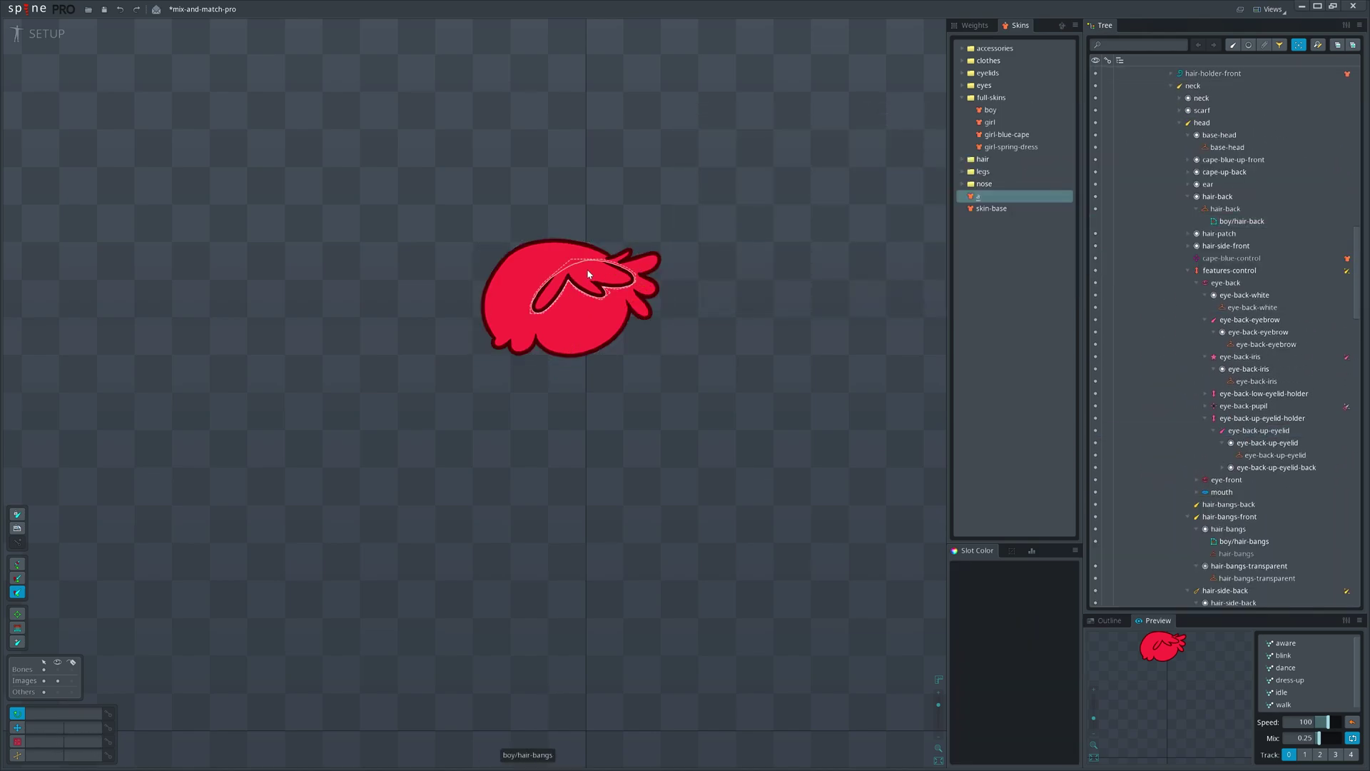
Step: Move the boy/hair-bangs mesh into the hair-bangs skin placeholder of skin a and clear the selection
{"action": "left_click", "coordinate": [629, 270]}
{"action": "left_click_drag", "start_coordinate": [1229, 459], "coordinate": [1224, 456]}
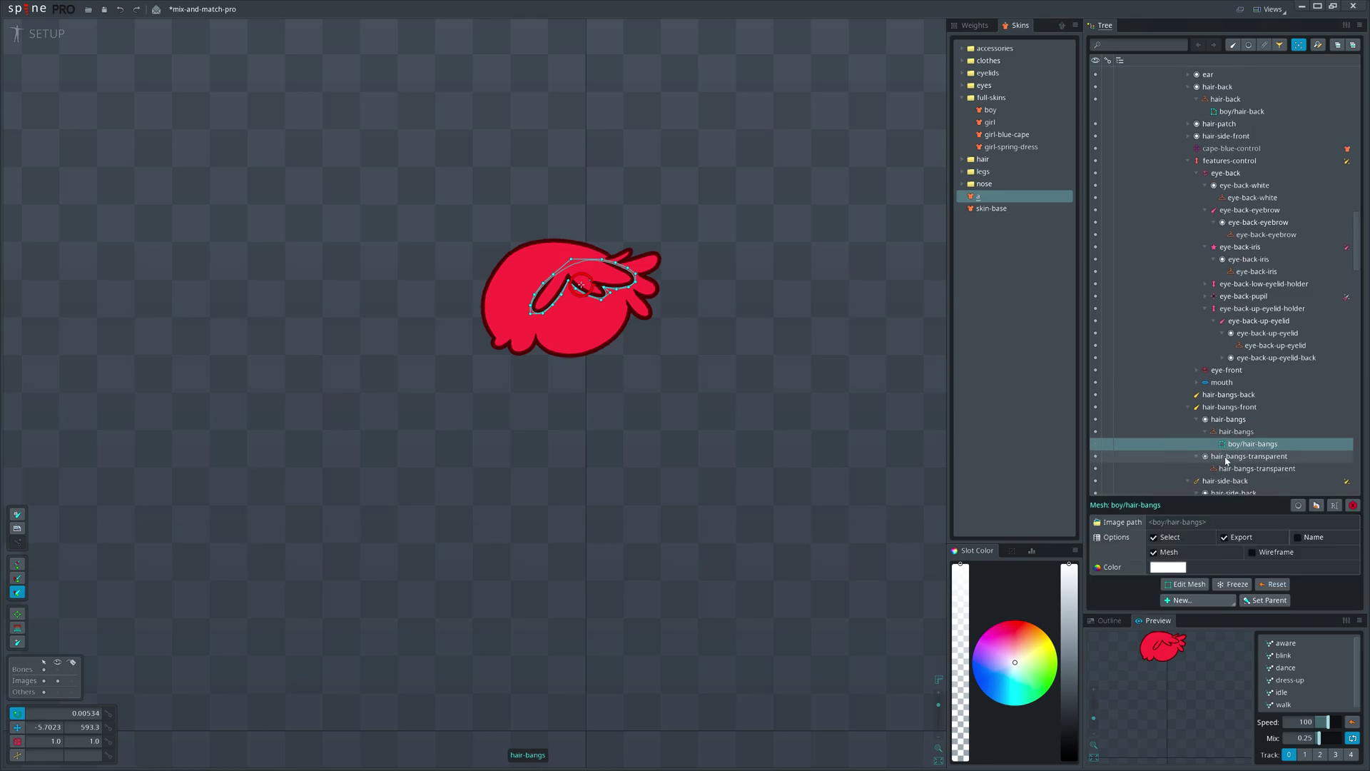
{"action": "left_click_drag", "start_coordinate": [898, 300], "coordinate": [876, 298]}
{"action": "key", "text": "space"}
Step: Switch between the boy skin and skin a to compare which attachments each one shows
{"action": "left_click", "coordinate": [1003, 114]}
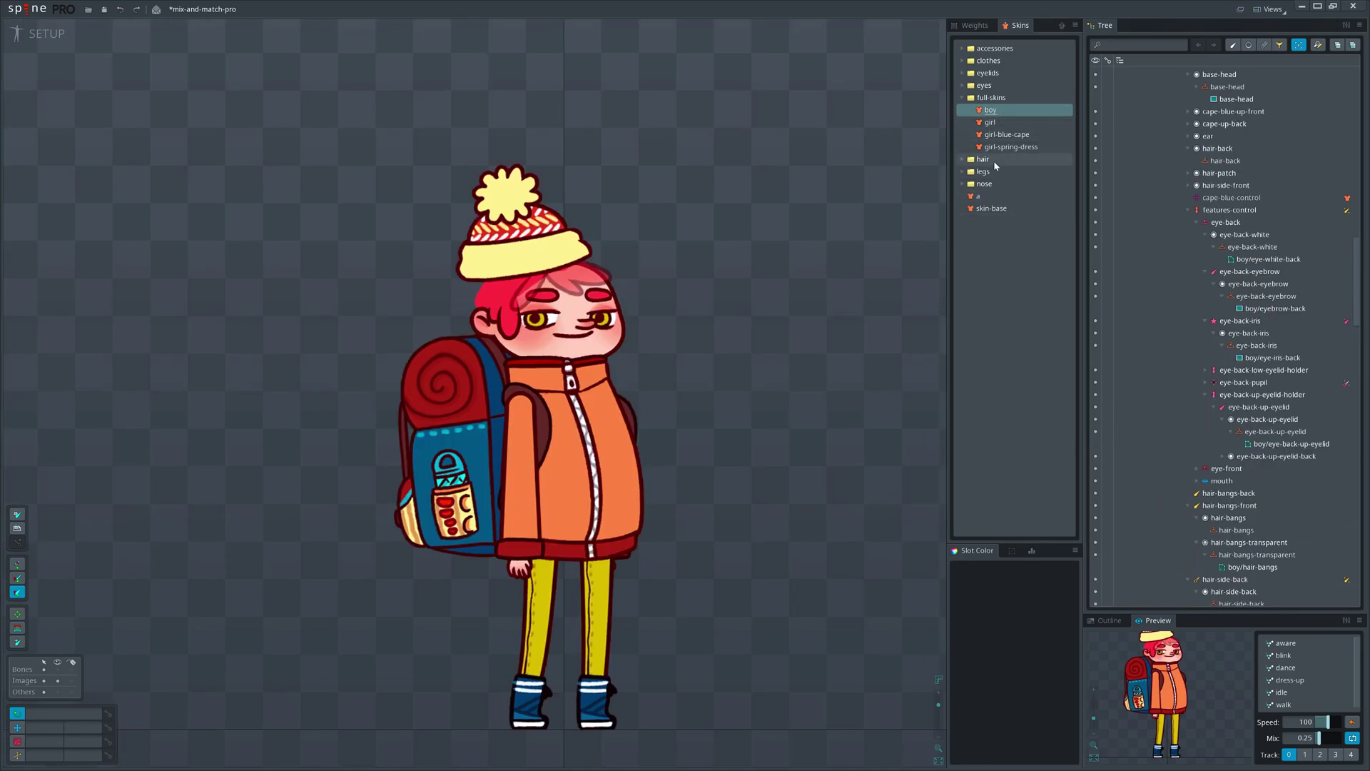
{"action": "left_click", "coordinate": [998, 197]}
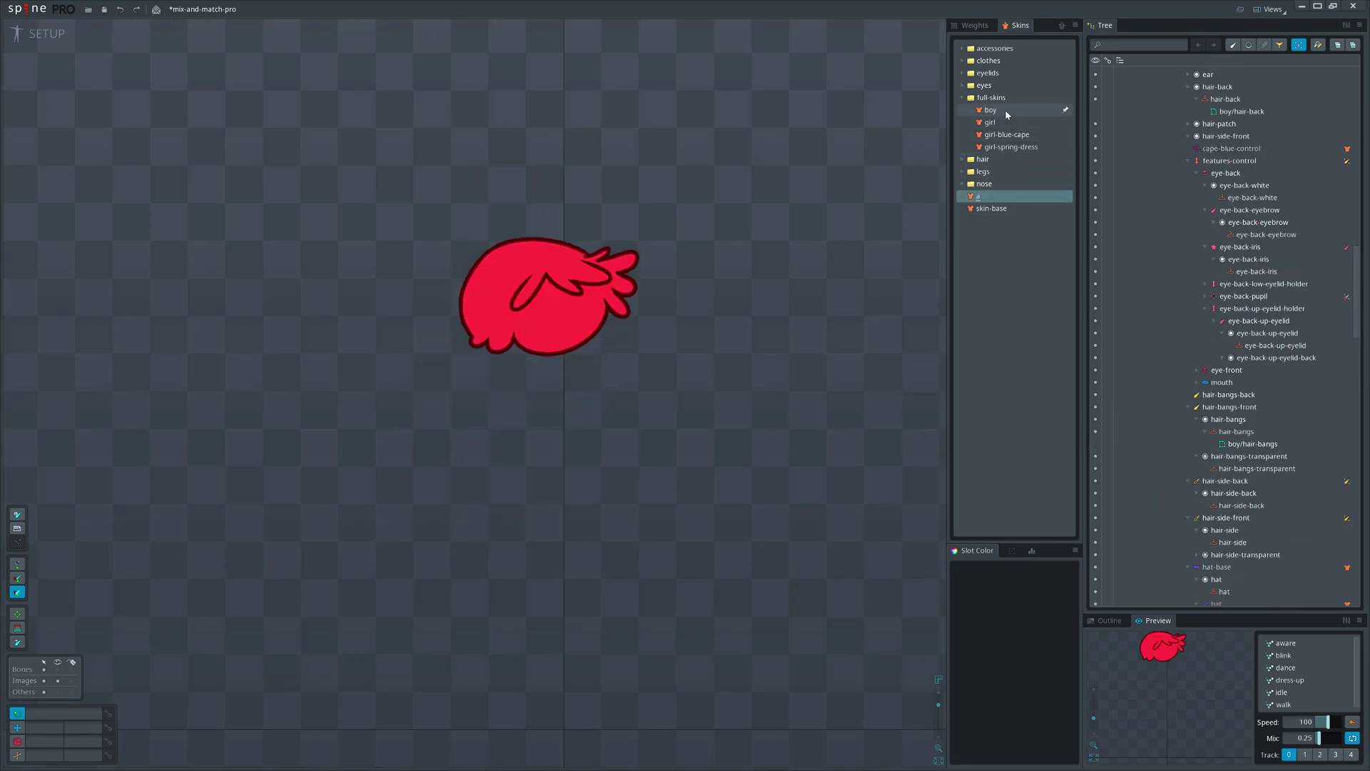
{"action": "left_click", "coordinate": [1005, 111]}
{"action": "left_click", "coordinate": [1000, 194]}
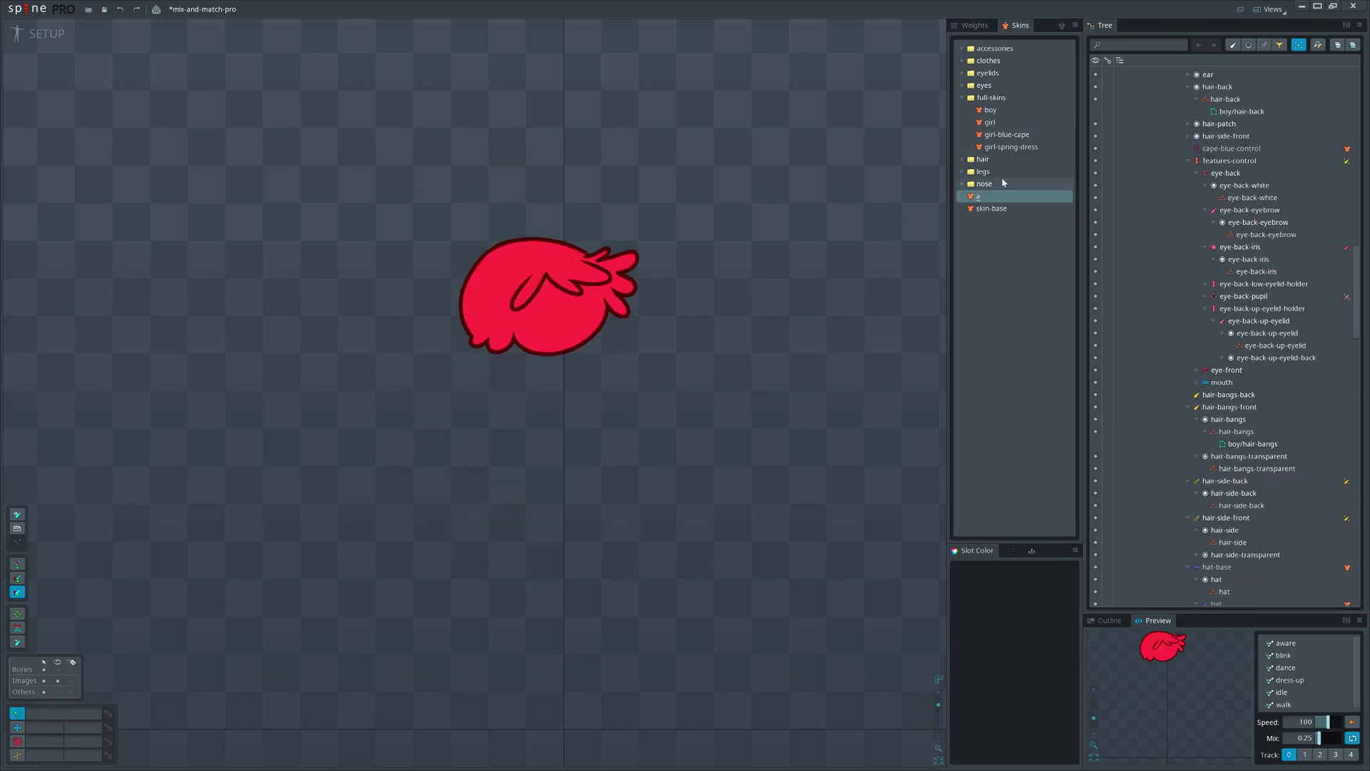
Step: Activate the boy skin and duplicate its boy/hair-back mesh
{"action": "left_click", "coordinate": [994, 110]}
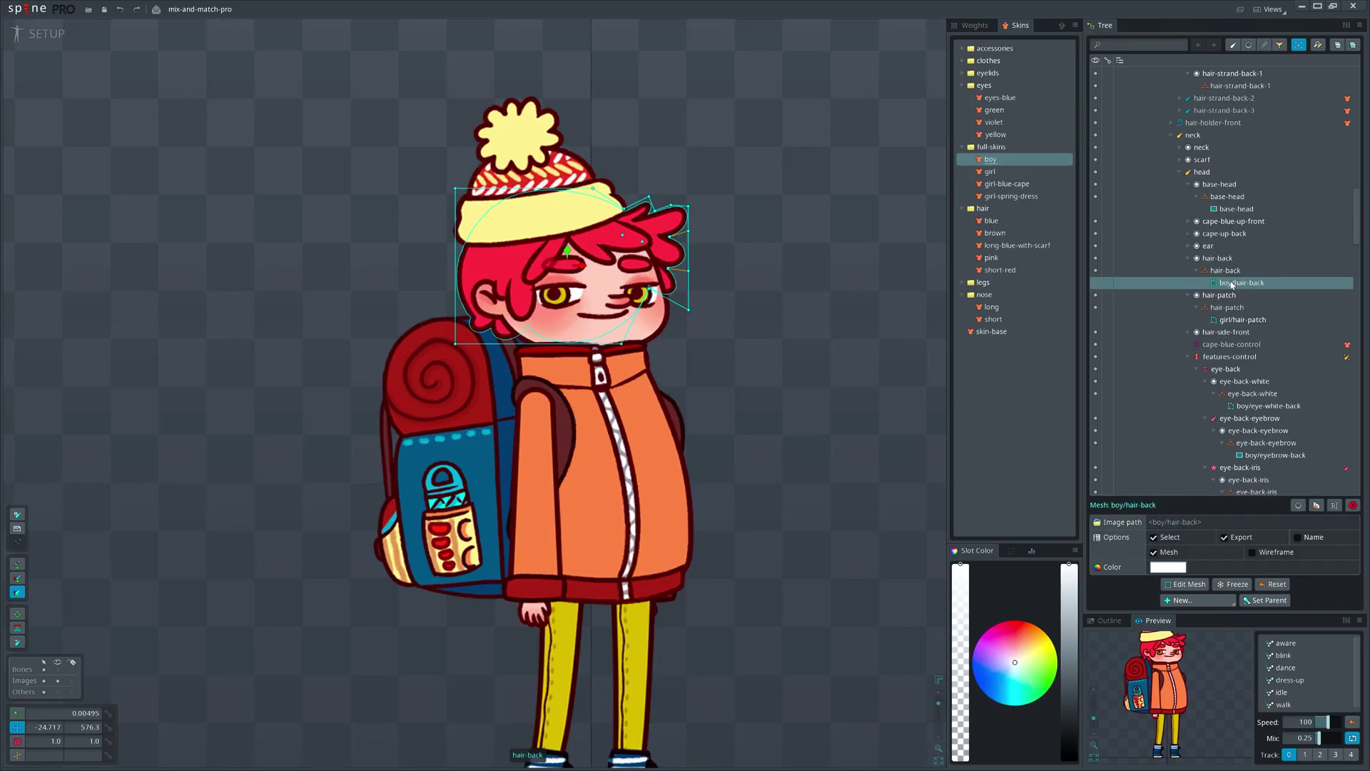
{"action": "mouse_move", "coordinate": [1277, 289]}
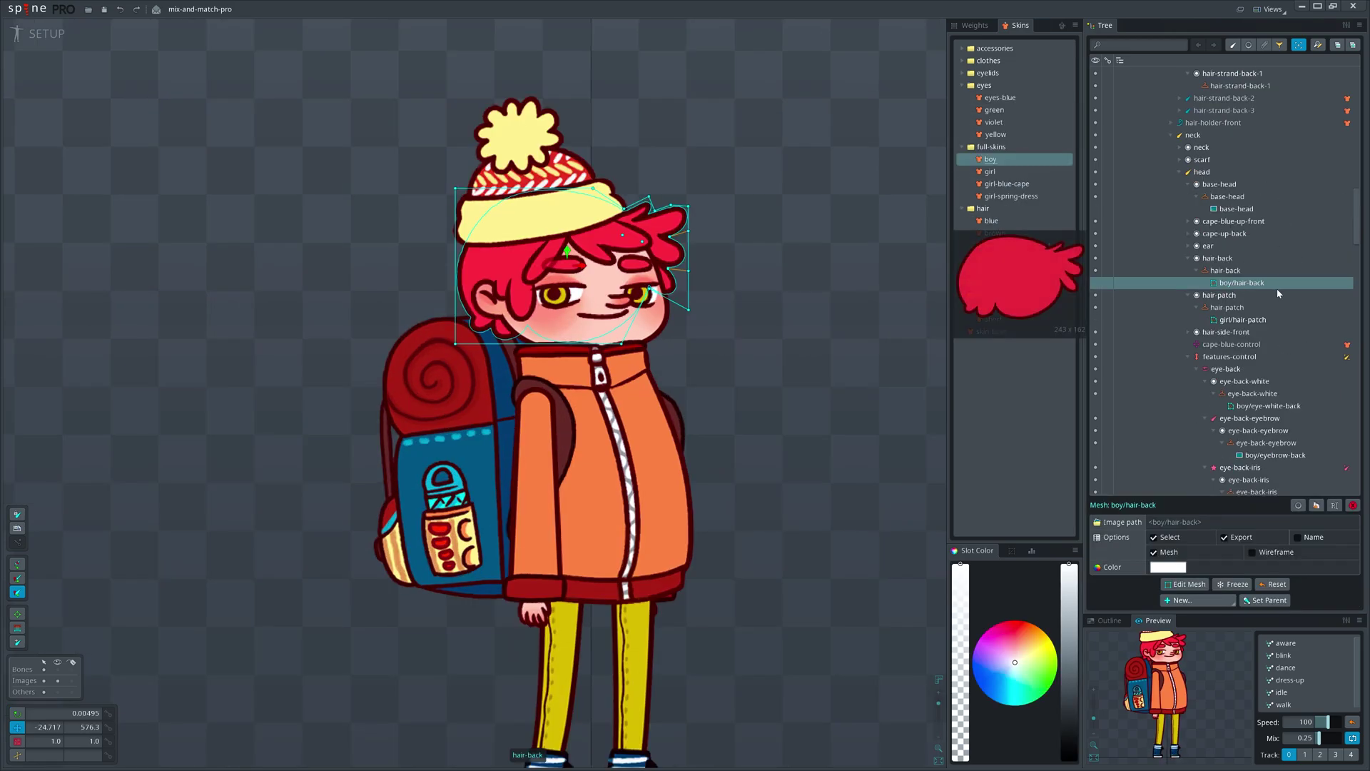
{"action": "left_click", "coordinate": [1316, 506]}
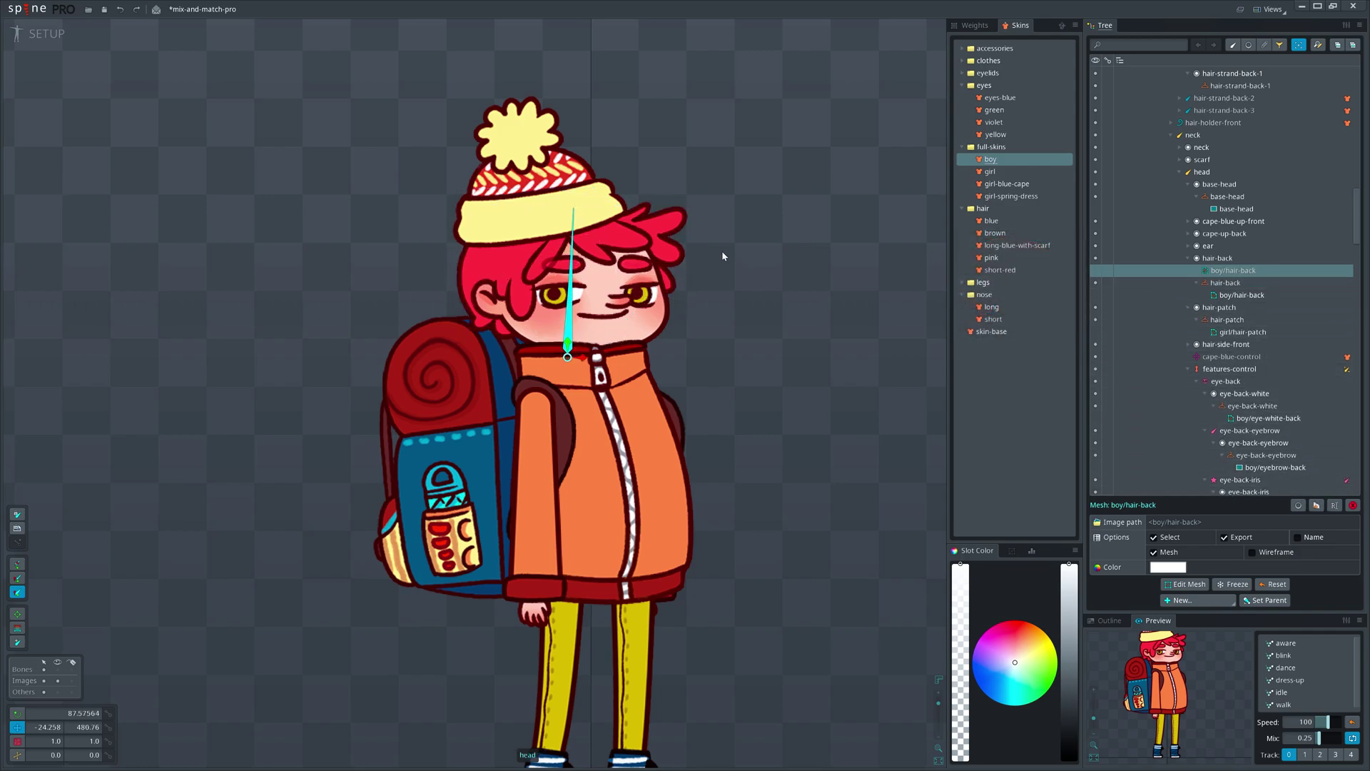
Step: Compare the duplicated boy/hair-back mesh outside the hair-back skin placeholder with the original mesh inside it
{"action": "left_click", "coordinate": [681, 230]}
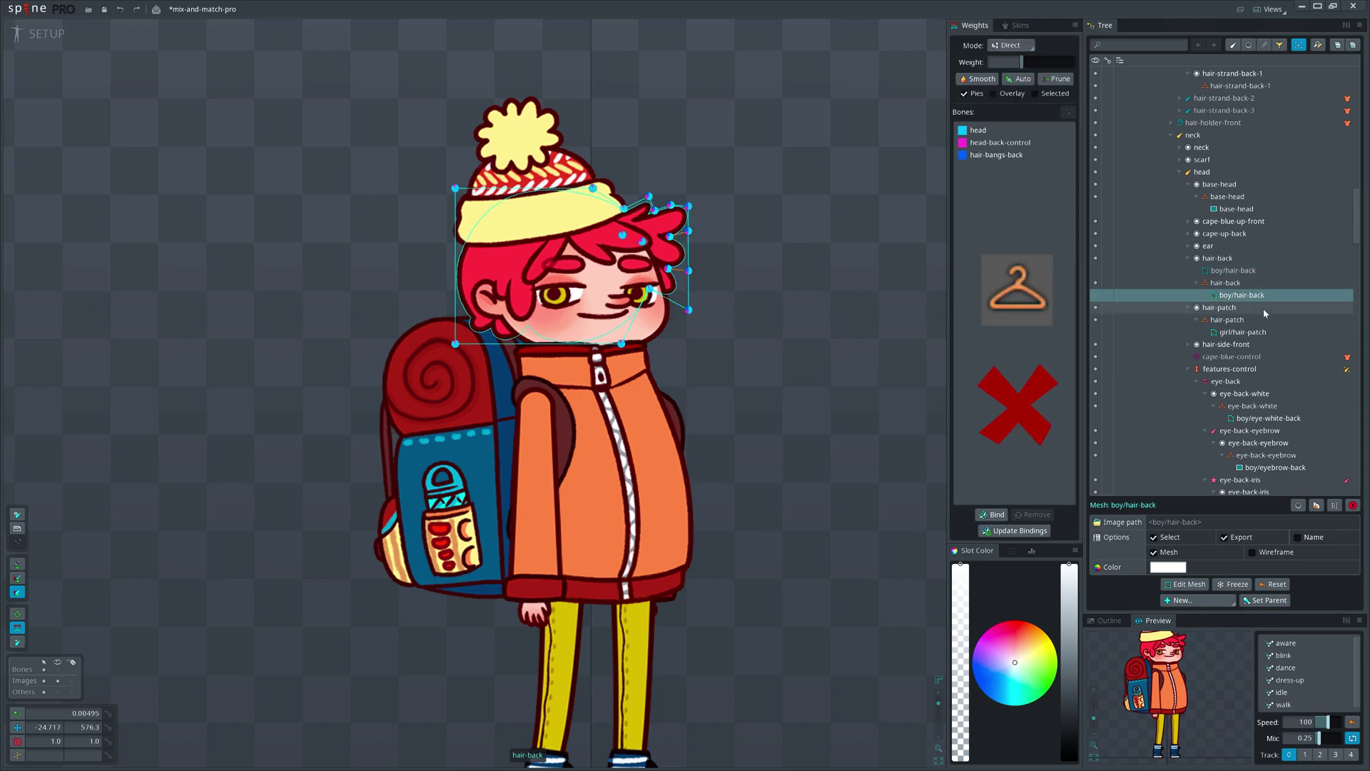
{"action": "left_click", "coordinate": [1238, 271]}
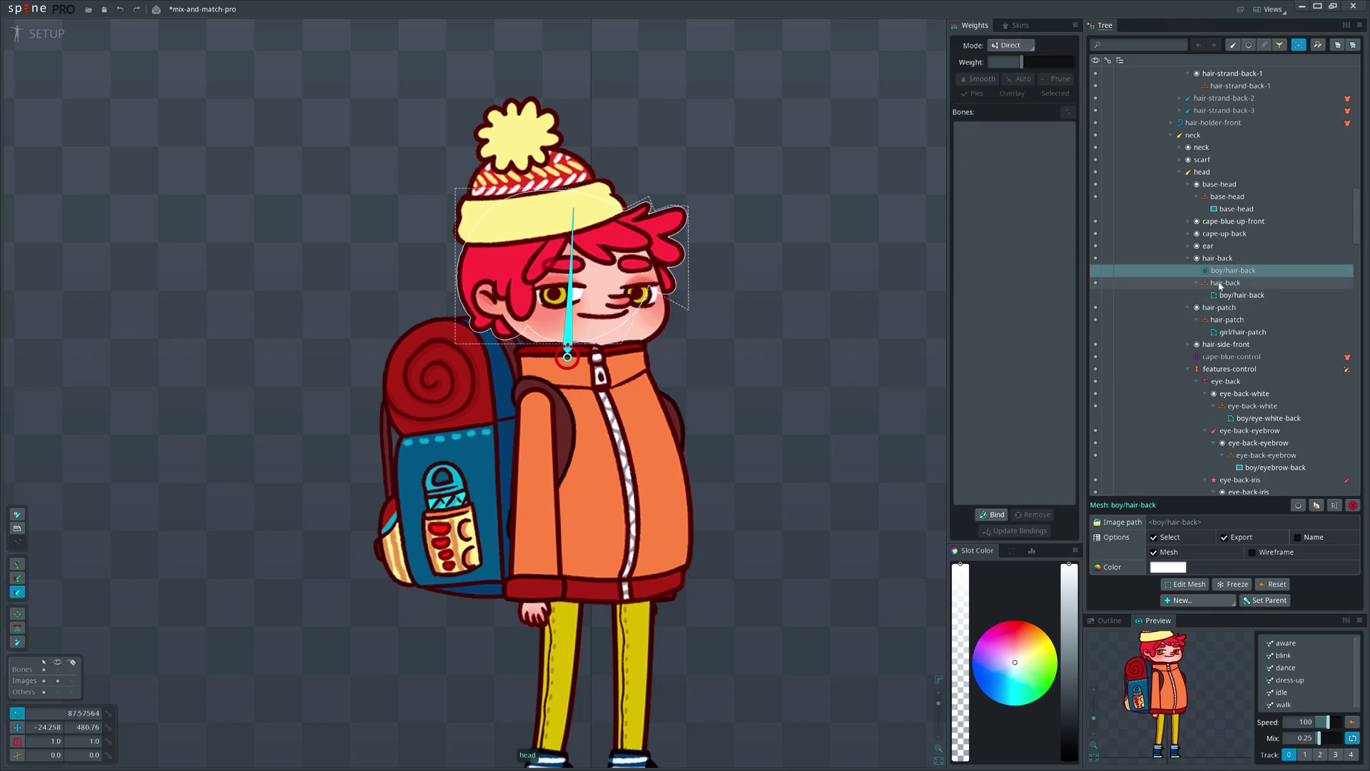
{"action": "left_click", "coordinate": [1227, 283]}
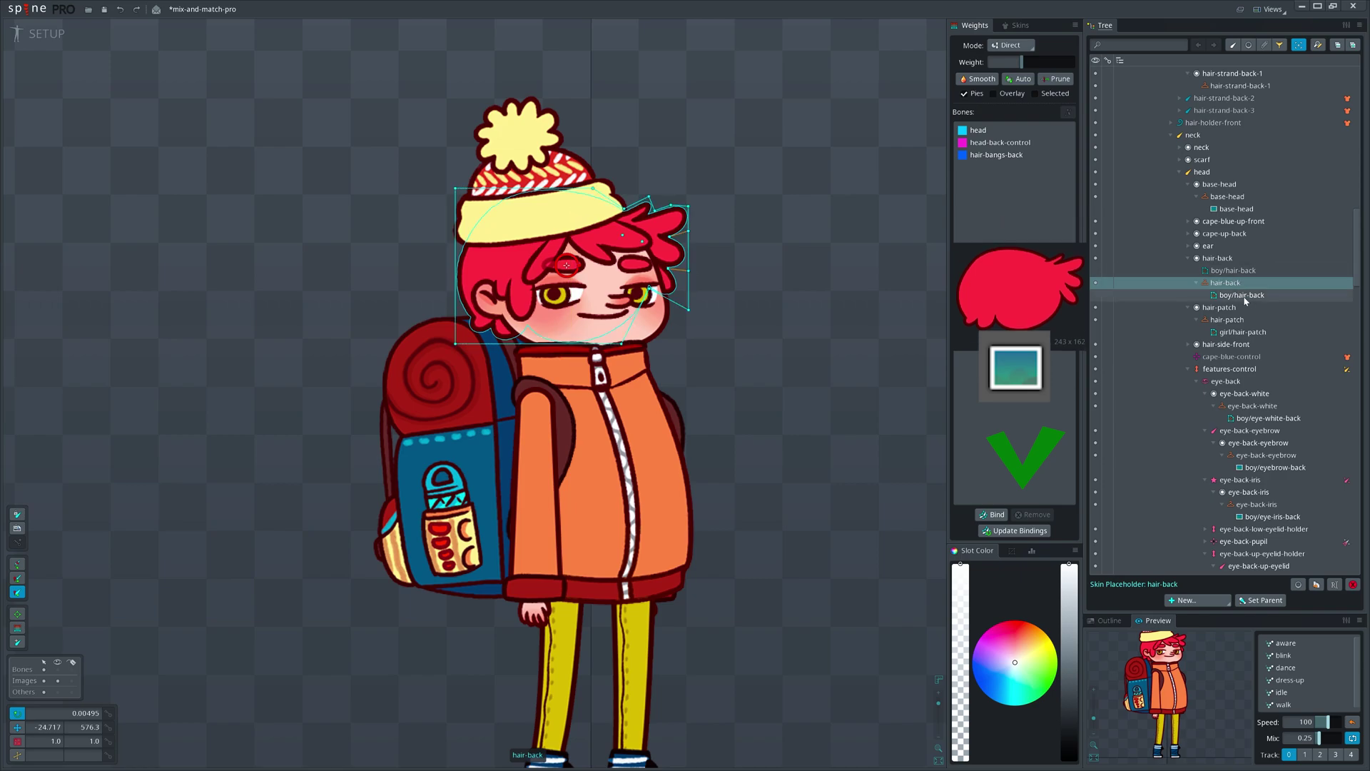
{"action": "left_click", "coordinate": [1243, 295]}
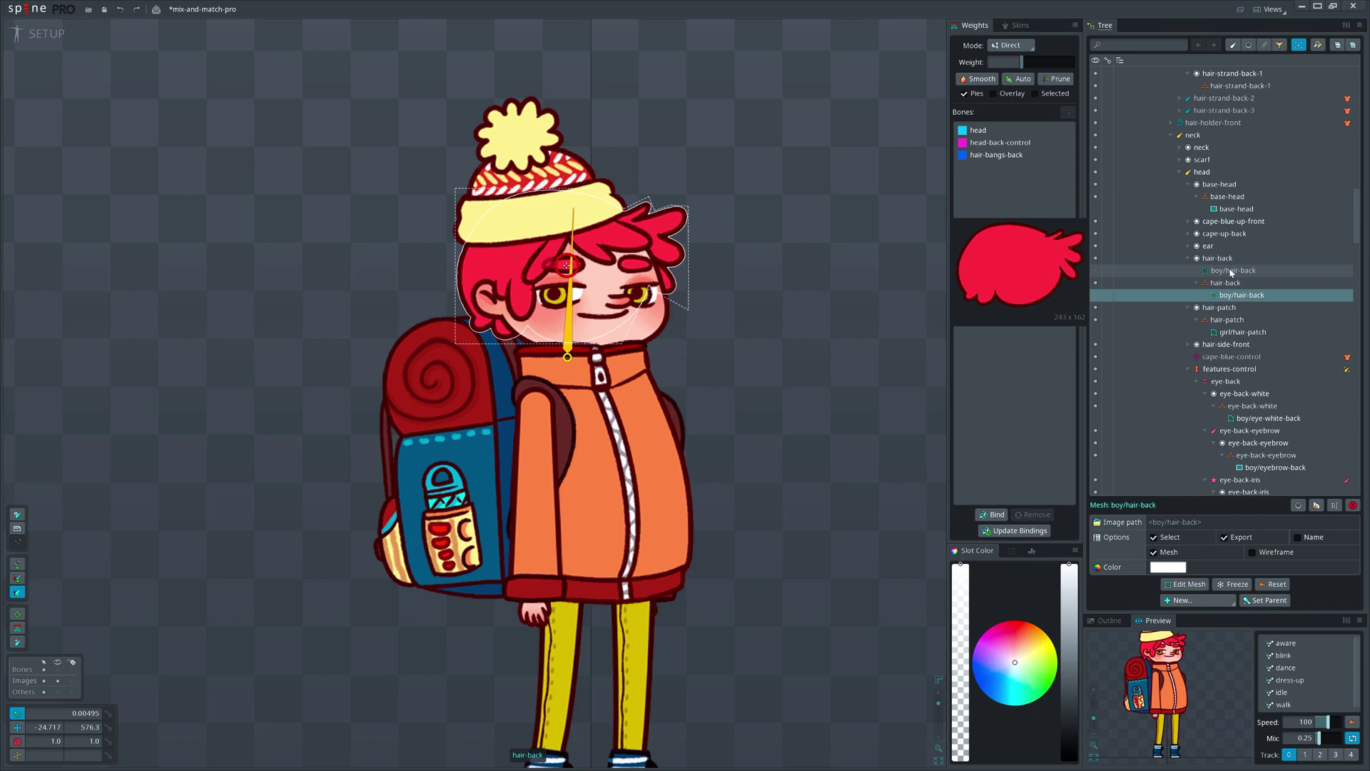
Step: With the green eyes skin active, move the duplicated boy/hair-back mesh into the hair-back skin placeholder
{"action": "left_click", "coordinate": [1017, 25]}
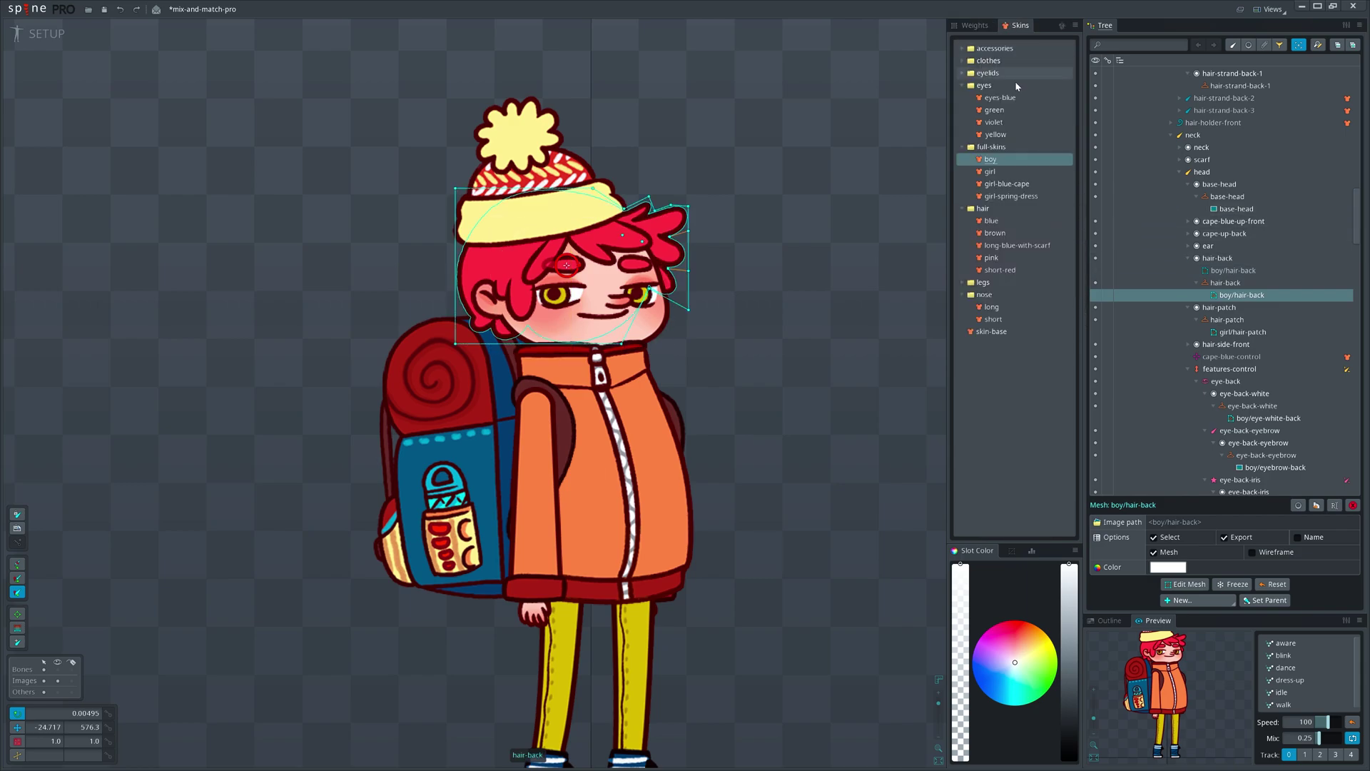
{"action": "left_click", "coordinate": [994, 110]}
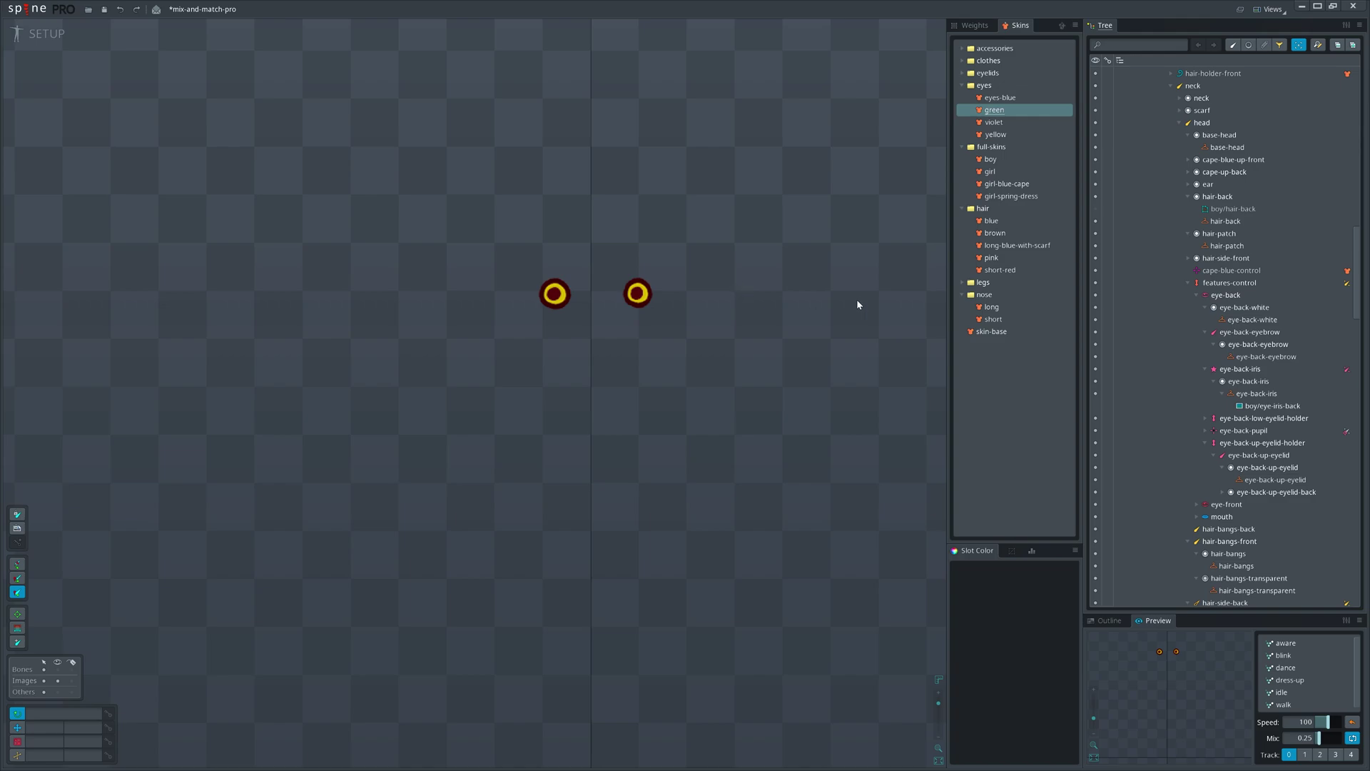
{"action": "left_click", "coordinate": [1225, 211]}
{"action": "left_click", "coordinate": [1225, 222]}
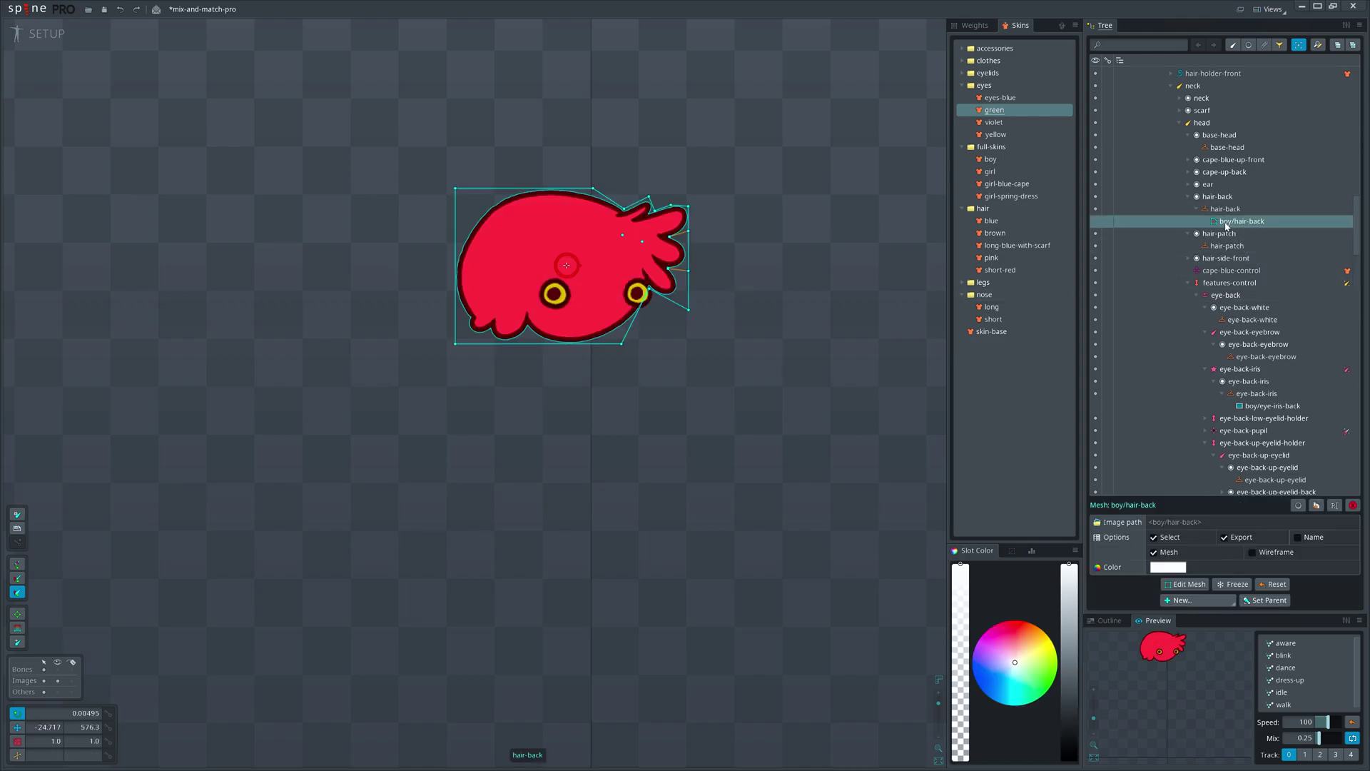
Step: Alternate between the violet and green eye skins to check which one shows the hair-back mesh
{"action": "left_click", "coordinate": [1001, 122]}
{"action": "left_click", "coordinate": [999, 110]}
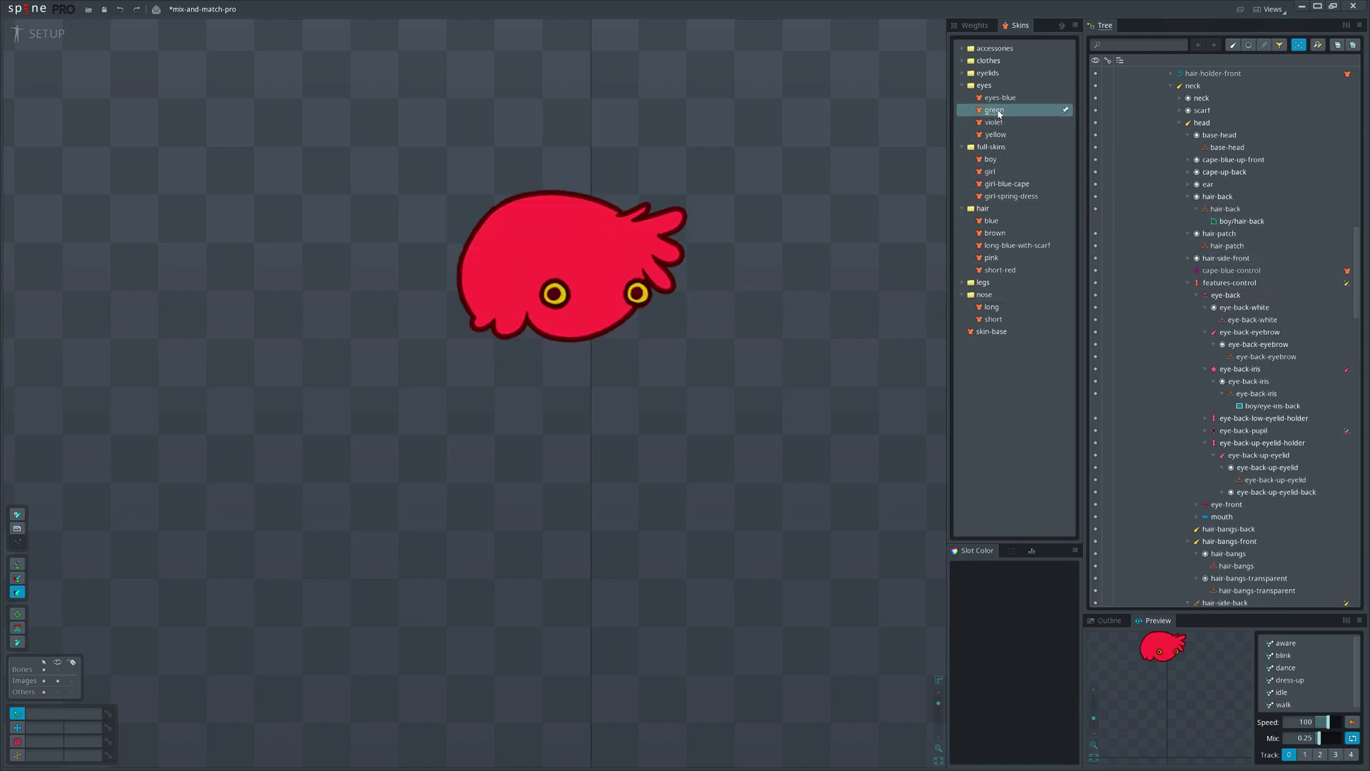
{"action": "left_click", "coordinate": [1002, 122]}
{"action": "left_click", "coordinate": [999, 110]}
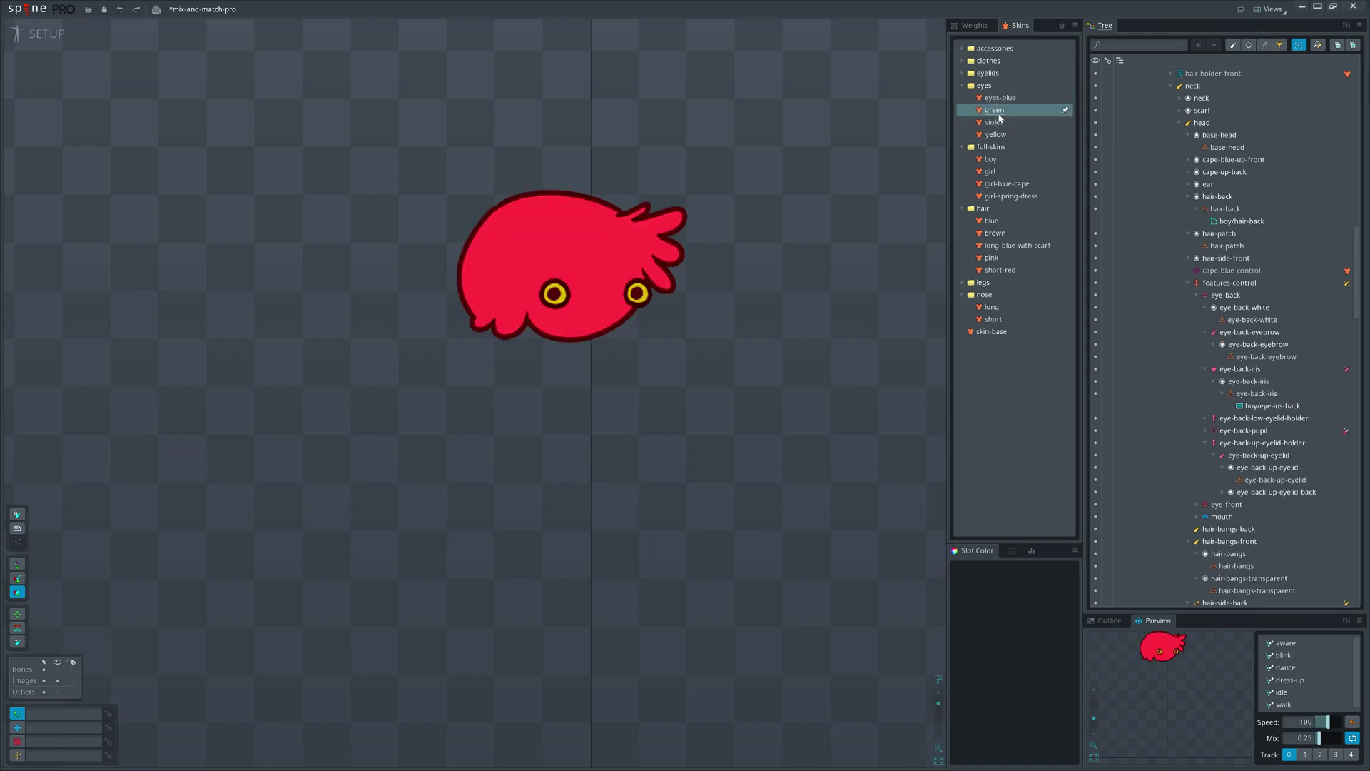
Step: Select the boy skin's hair-back mesh and compare the hair-back placeholder's content across the boy, green, girl and eyes-blue skins
{"action": "left_click", "coordinate": [1004, 163]}
{"action": "left_click", "coordinate": [673, 234]}
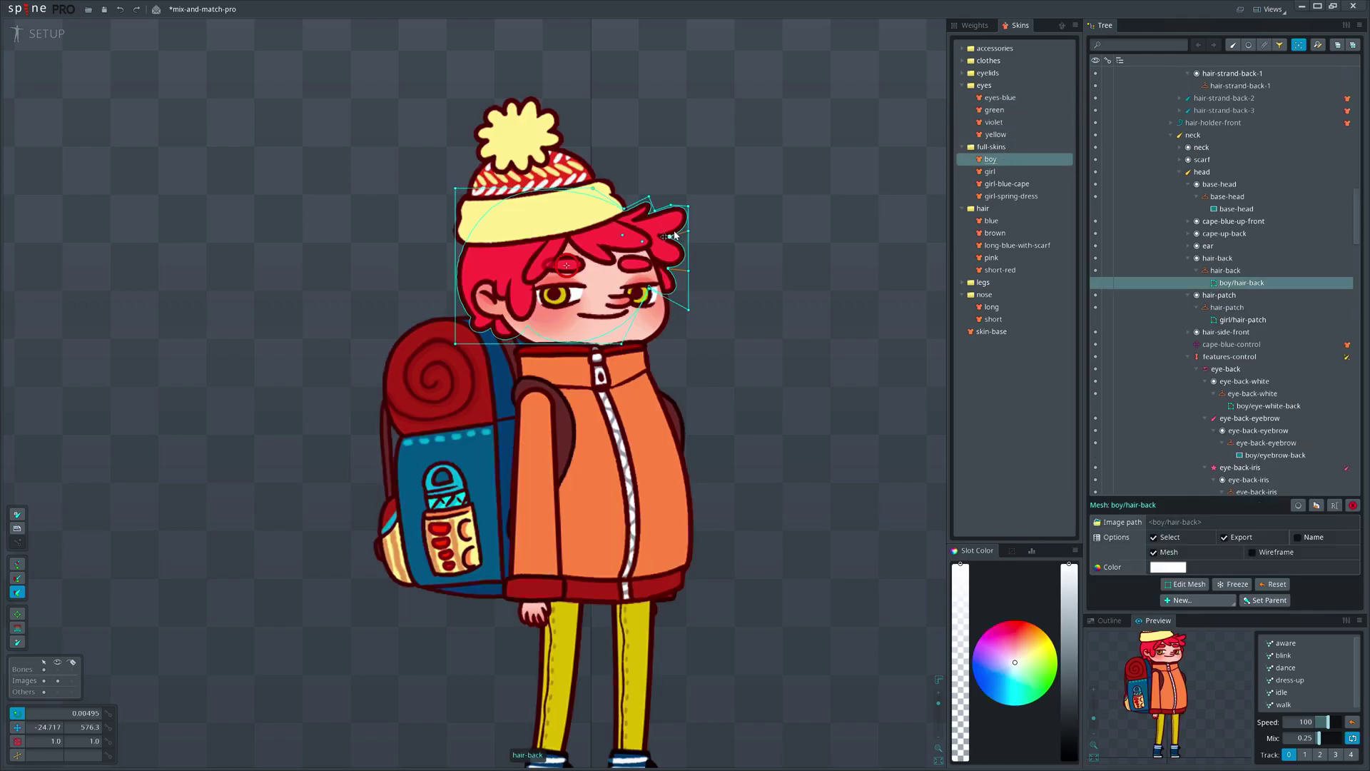
{"action": "left_click", "coordinate": [1013, 109]}
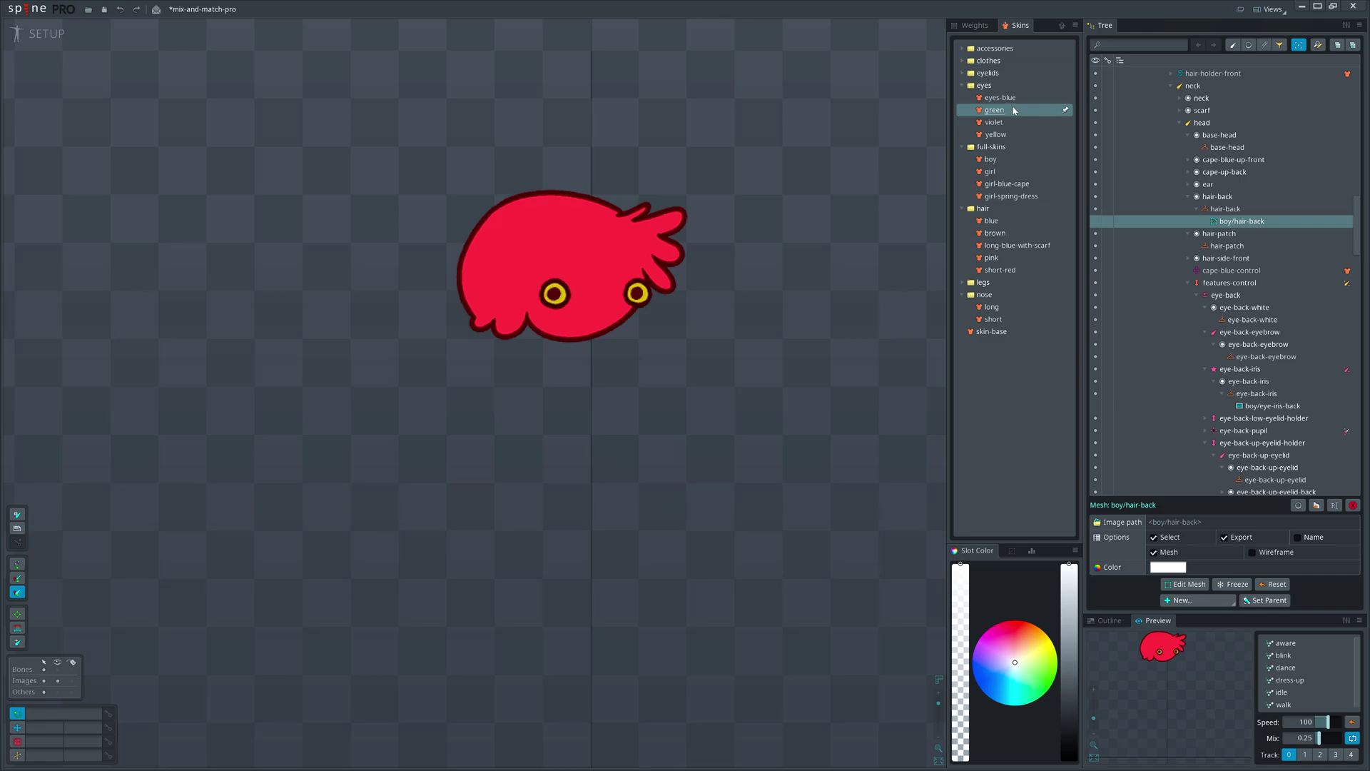
{"action": "left_click", "coordinate": [1006, 161]}
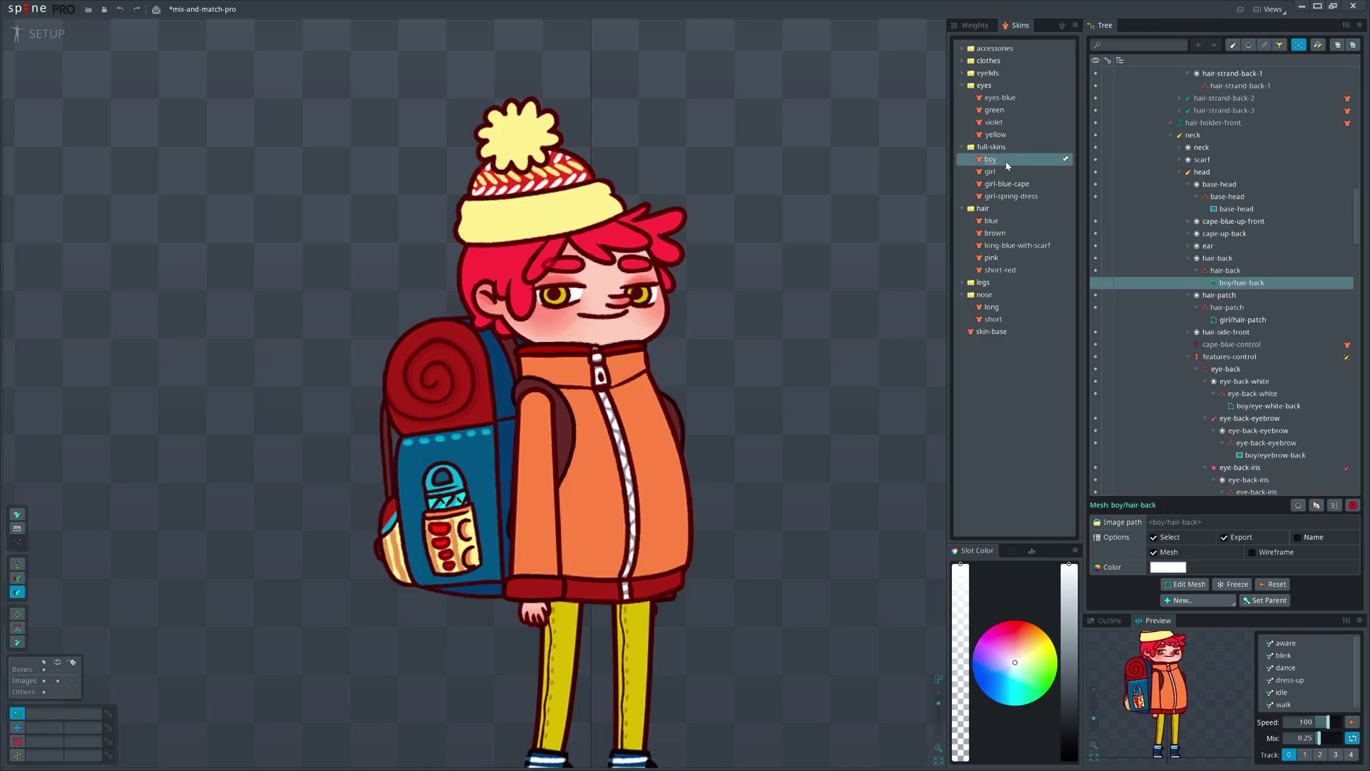
{"action": "left_click", "coordinate": [1005, 111]}
{"action": "left_click", "coordinate": [1004, 172]}
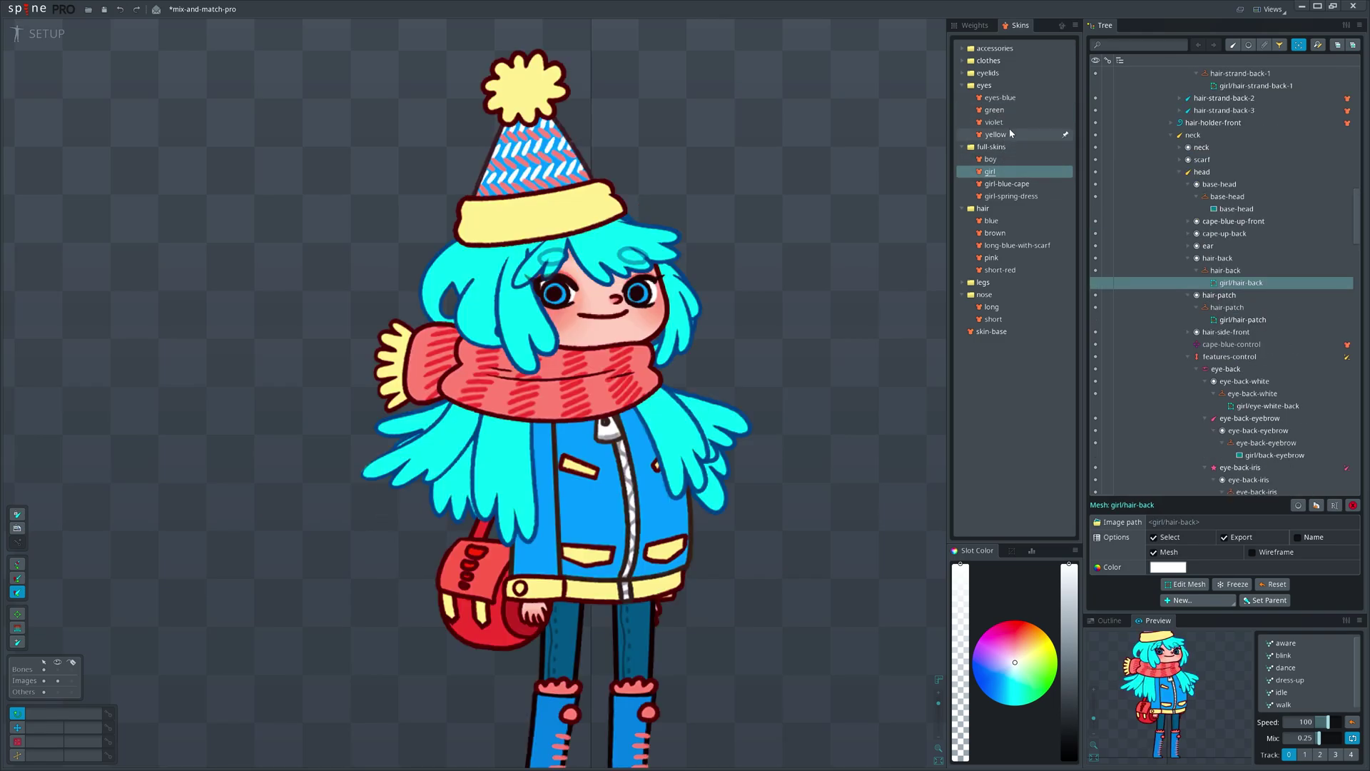
{"action": "left_click", "coordinate": [1010, 99]}
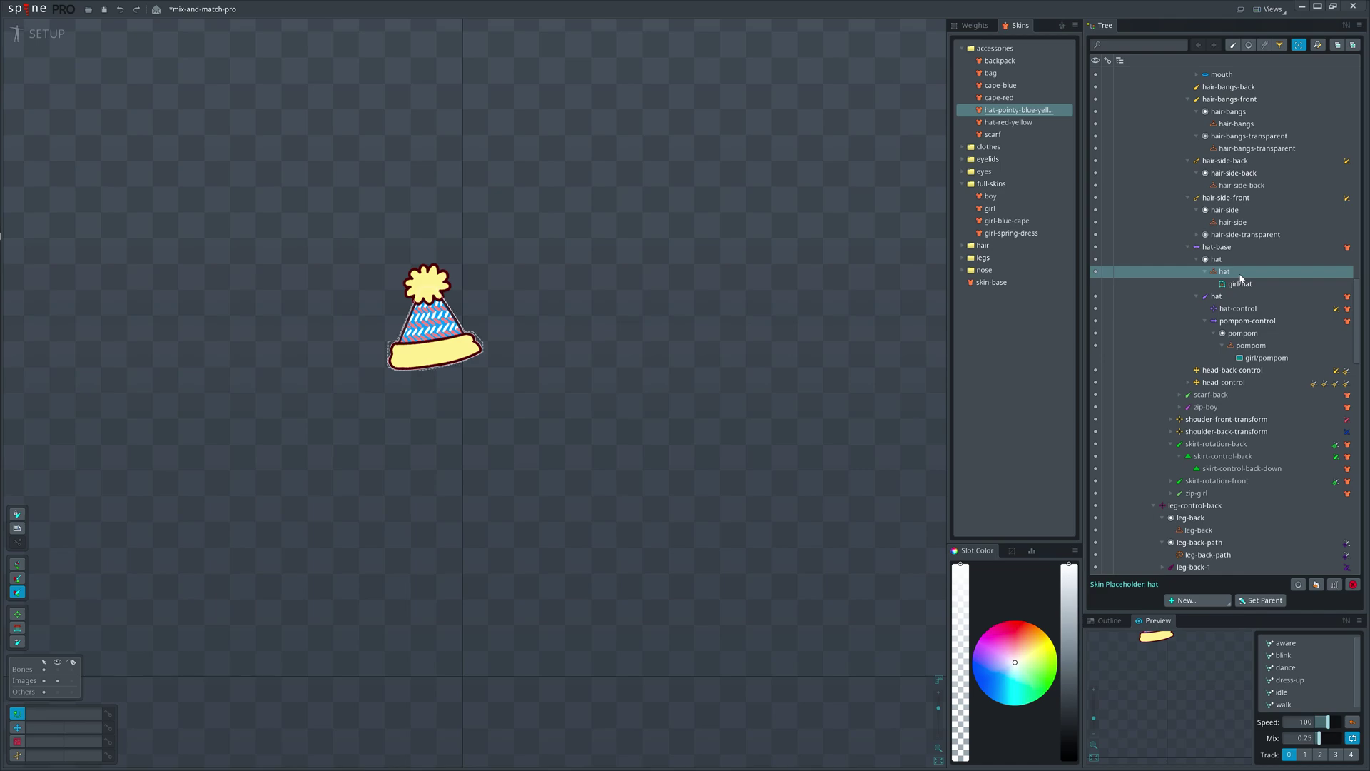
Step: Compare the pointy blue-yellow hat skin with hat-red-yellow in the hat placeholder, and preview the girl full skin
{"action": "left_click_drag", "start_coordinate": [639, 428], "coordinate": [694, 464]}
{"action": "scroll", "coordinate": [691, 452], "scroll_direction": "up", "scroll_amount": 2}
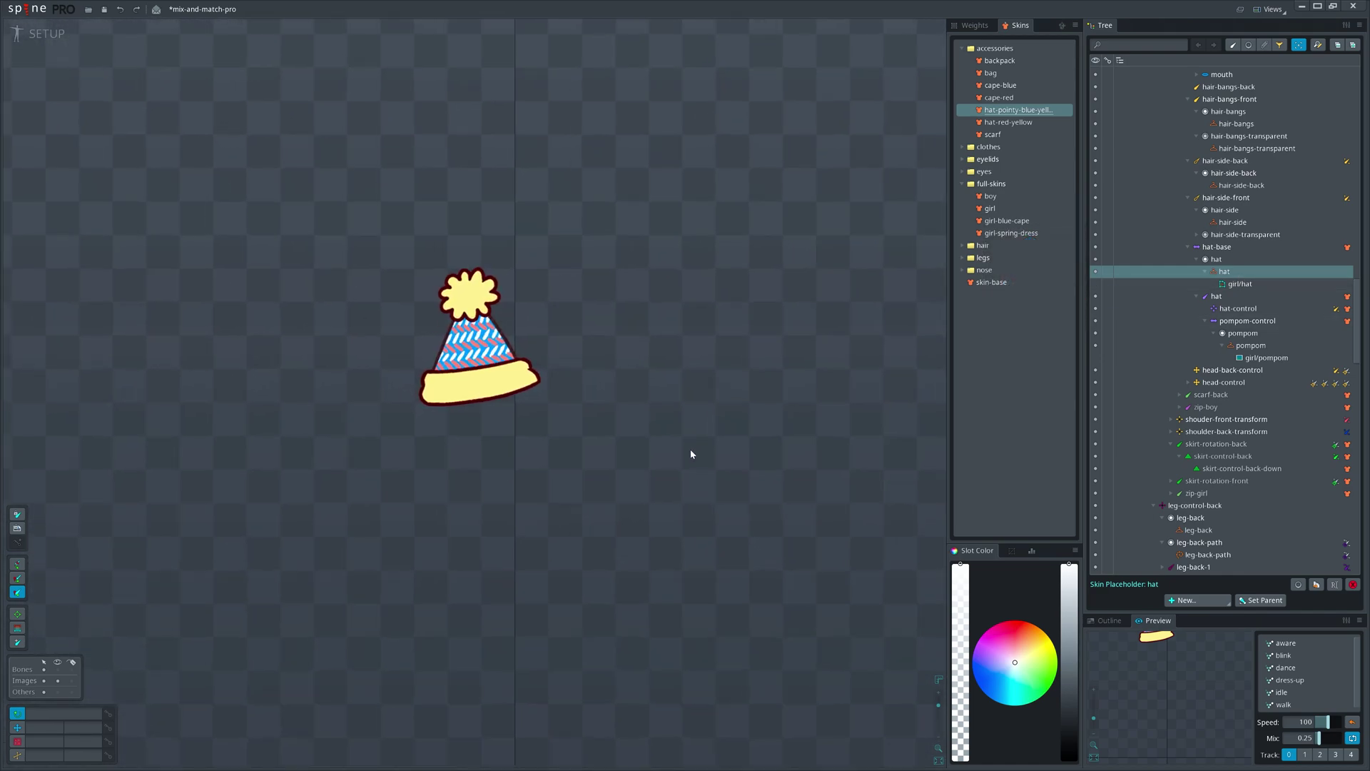
{"action": "left_click", "coordinate": [1008, 122]}
{"action": "left_click", "coordinate": [1022, 112]}
{"action": "left_click", "coordinate": [1026, 123]}
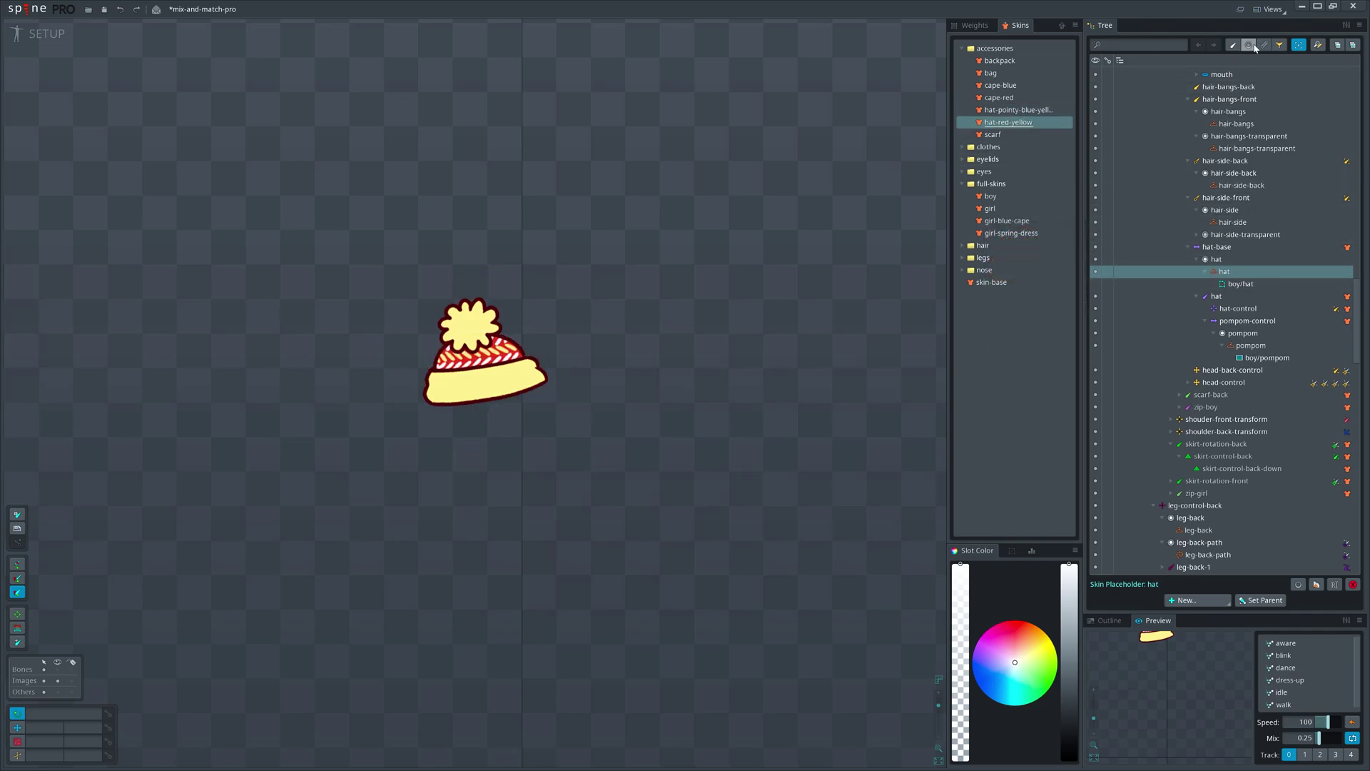
{"action": "scroll", "coordinate": [640, 443], "scroll_direction": "down", "scroll_amount": 2}
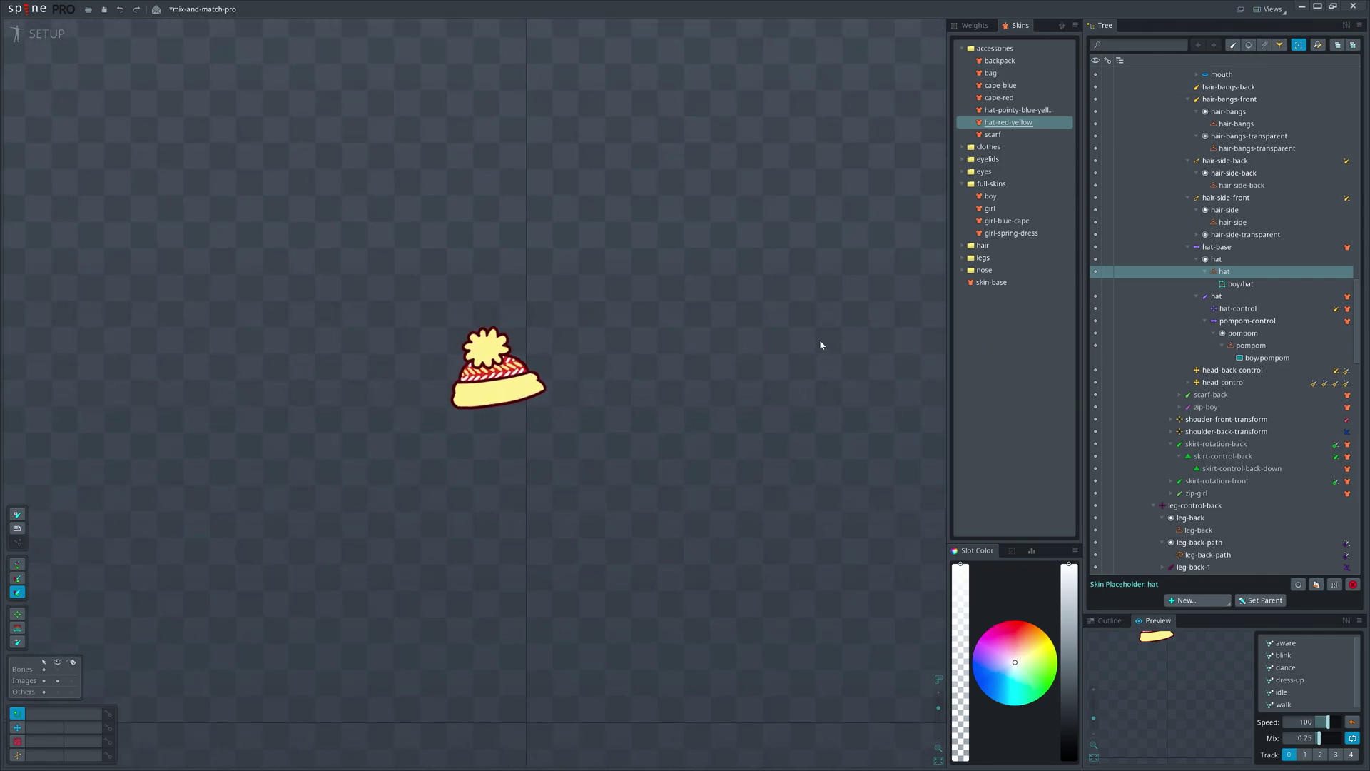
{"action": "left_click", "coordinate": [1010, 127], "text": "ctrl"}
{"action": "left_click", "coordinate": [991, 209]}
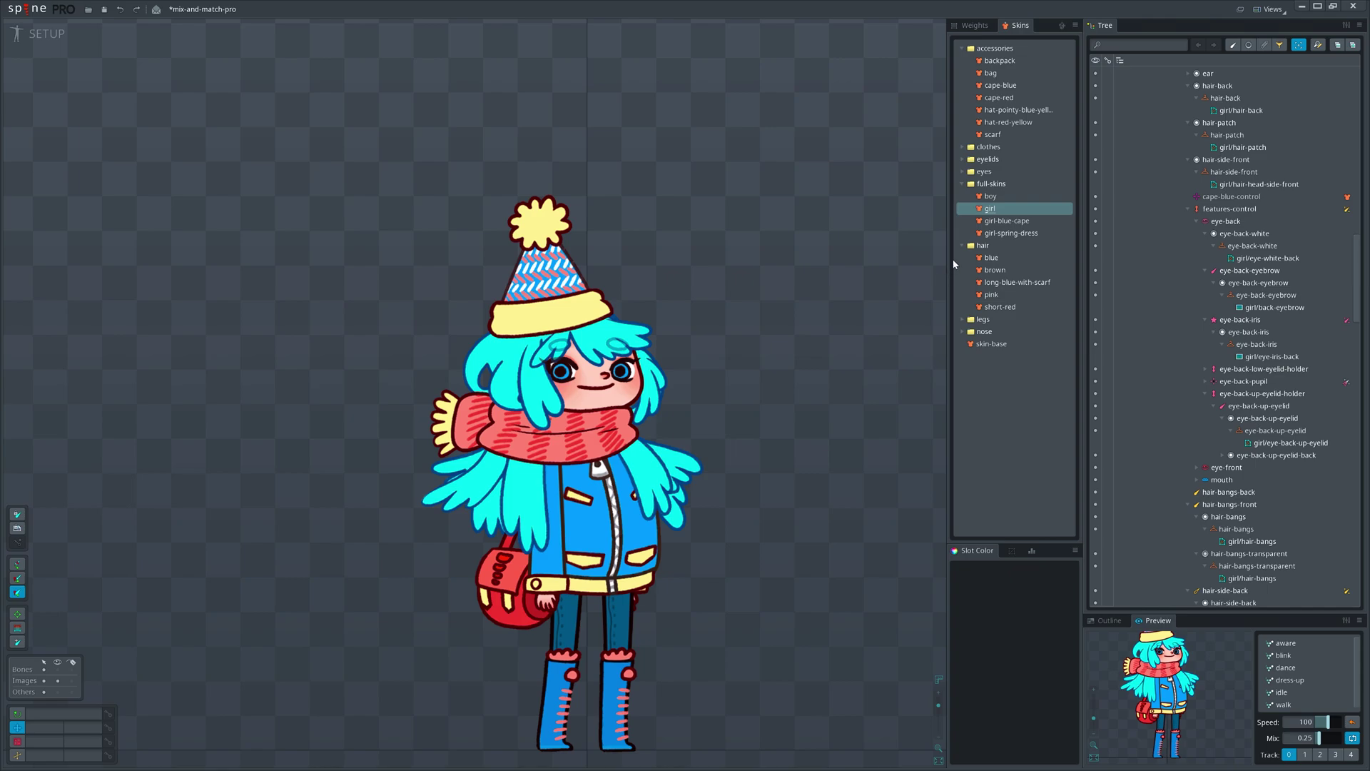
Step: Activate the pink hair skin, duplicate all eight of its region attachments and clear the selection
{"action": "left_click", "coordinate": [1008, 183]}
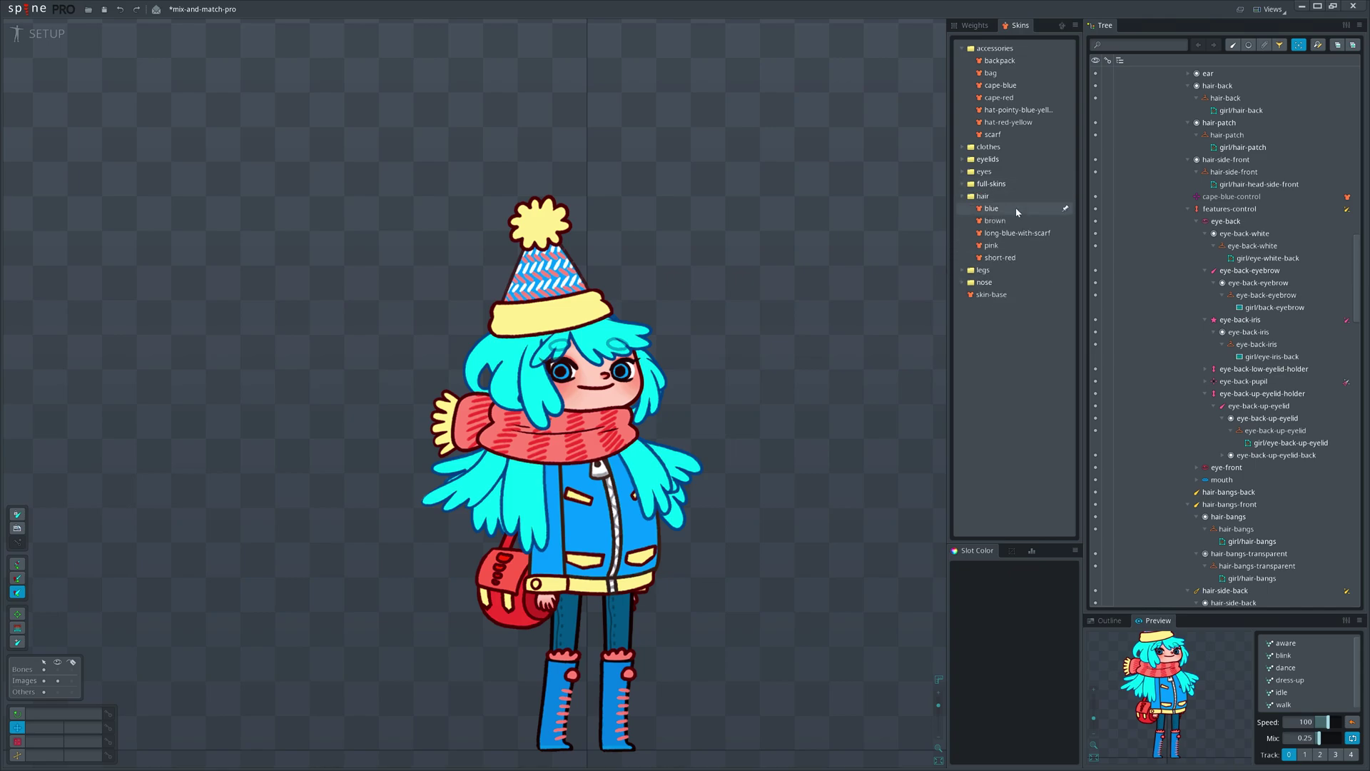
{"action": "left_click", "coordinate": [996, 246]}
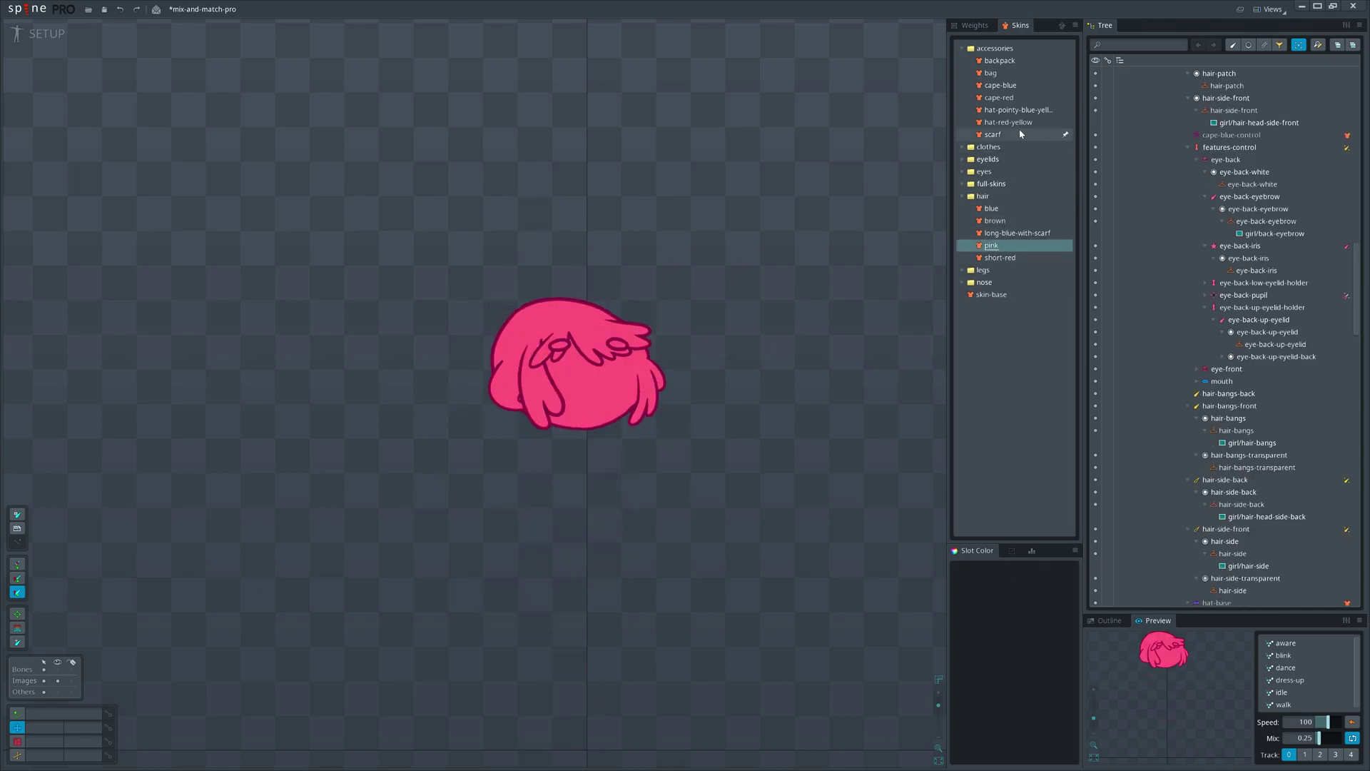
{"action": "key", "text": "ctrl+a"}
{"action": "left_click", "coordinate": [1316, 522]}
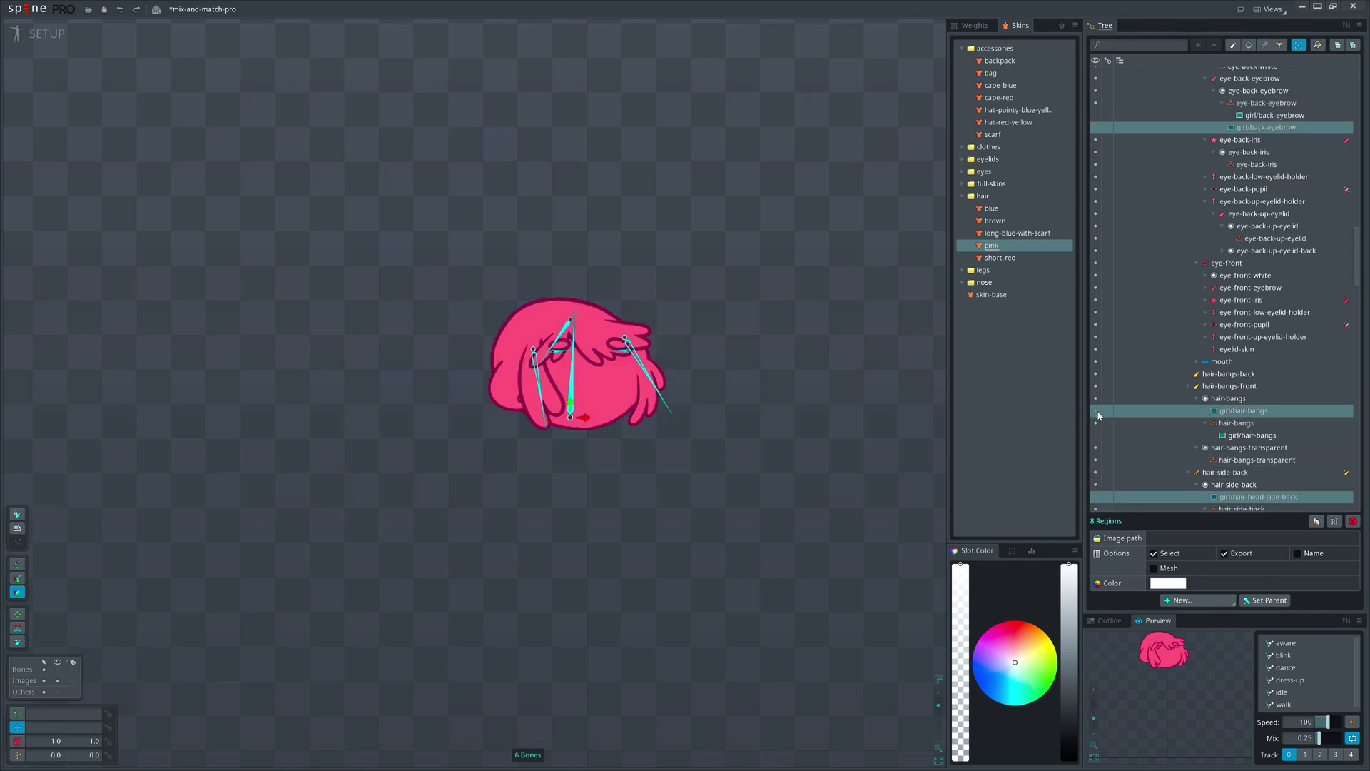
{"action": "left_click", "coordinate": [812, 464]}
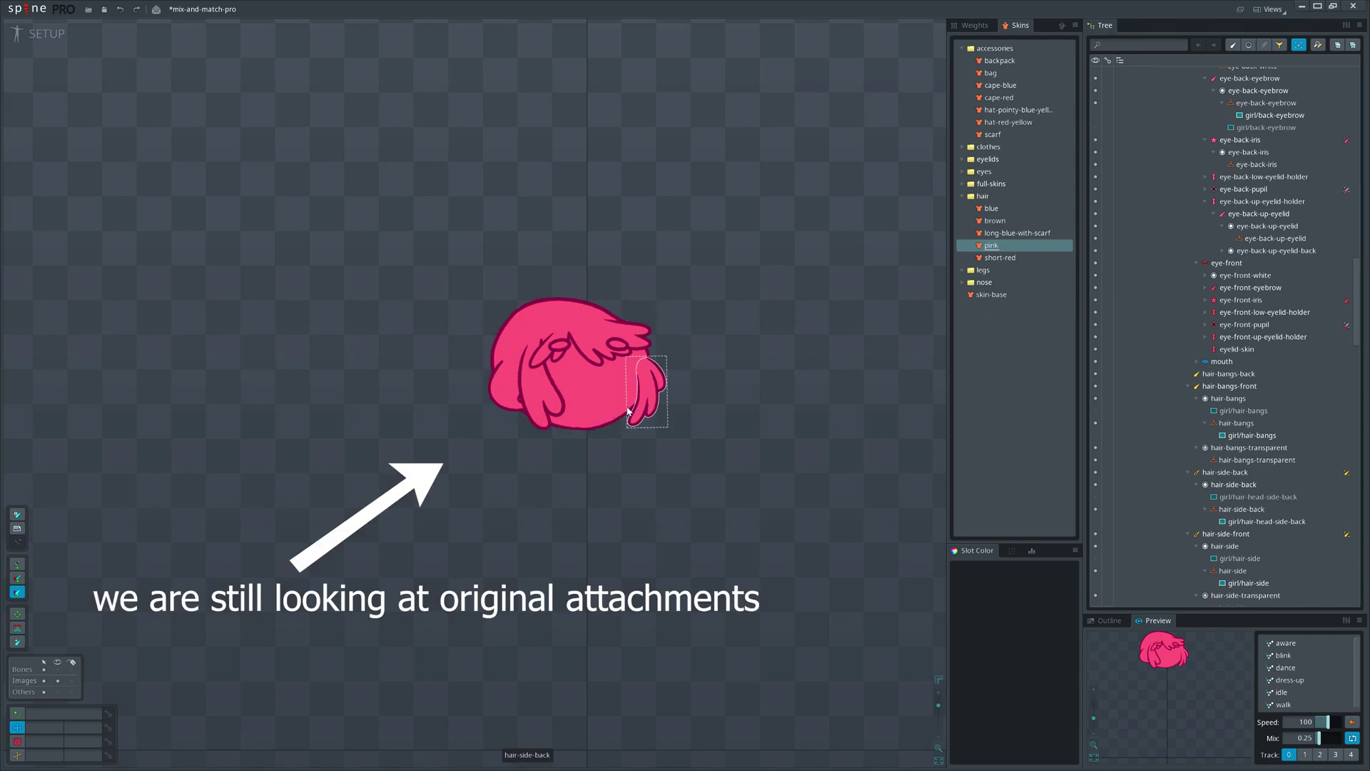
Step: Delete the eight original region attachments from the pink hair skin's placeholders
{"action": "left_click", "coordinate": [627, 411]}
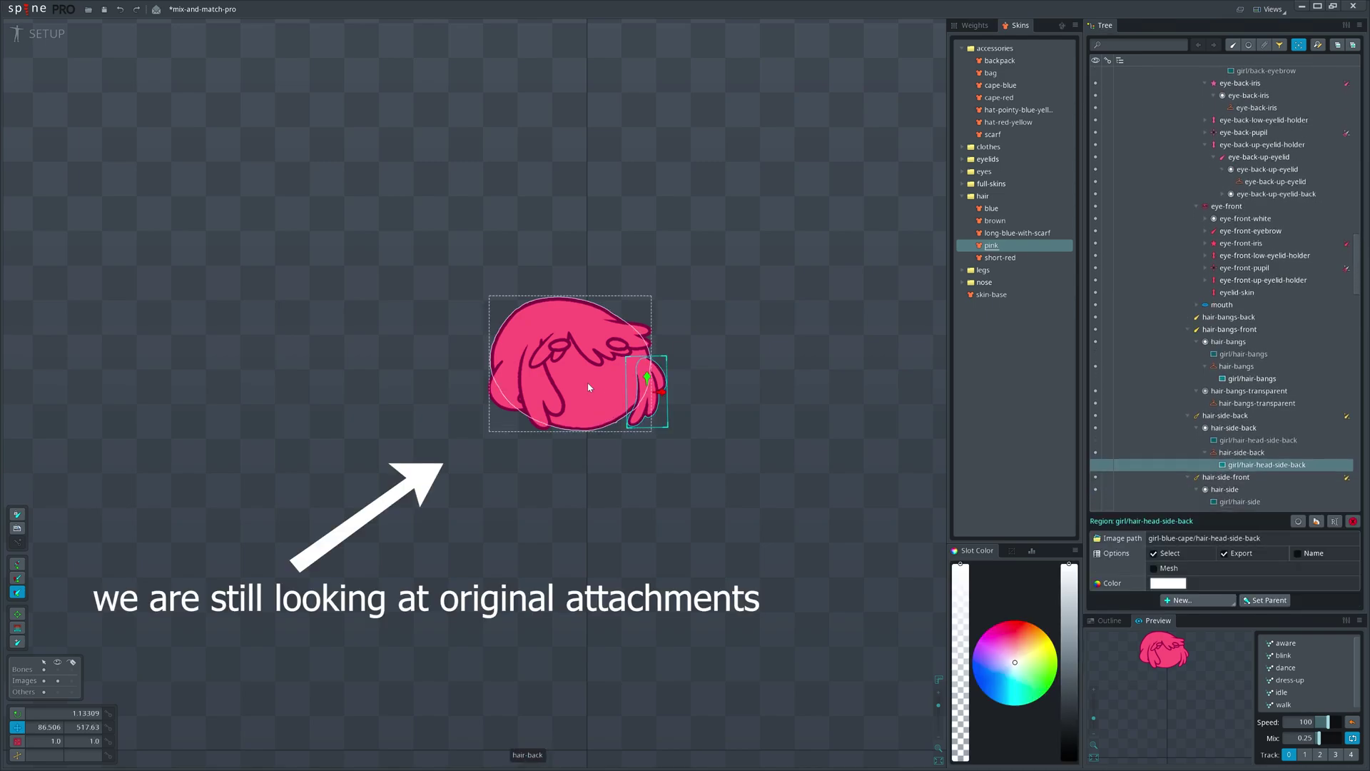
{"action": "left_click_drag", "start_coordinate": [478, 260], "coordinate": [793, 543]}
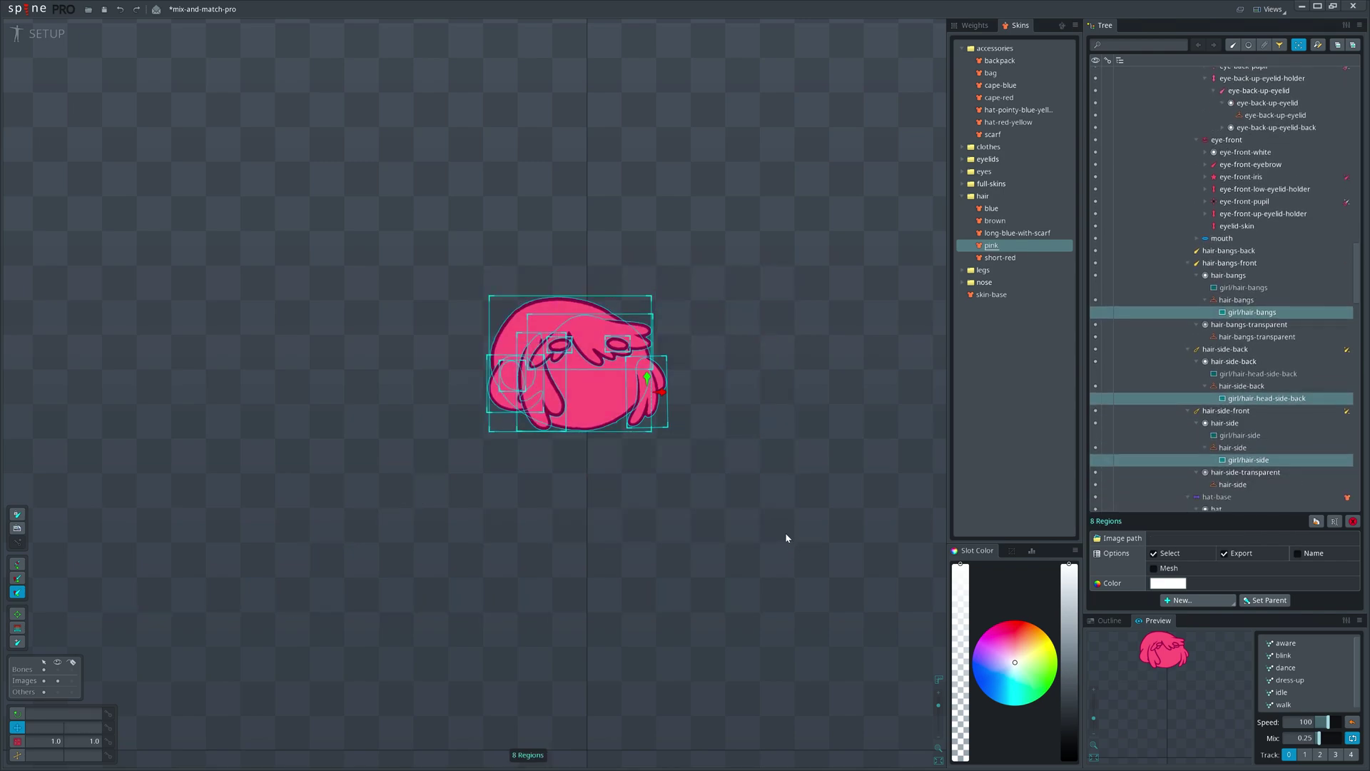
{"action": "key", "text": "Delete"}
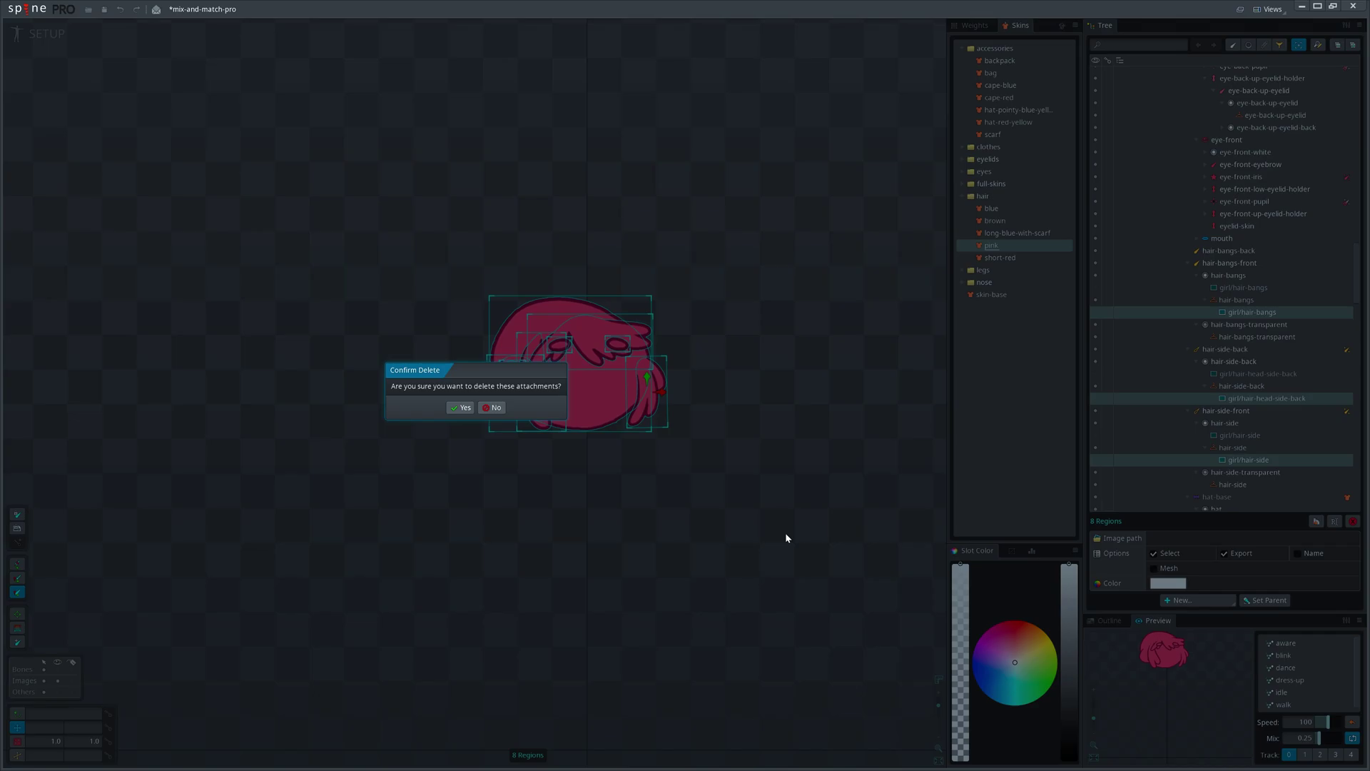
{"action": "key", "text": "Return"}
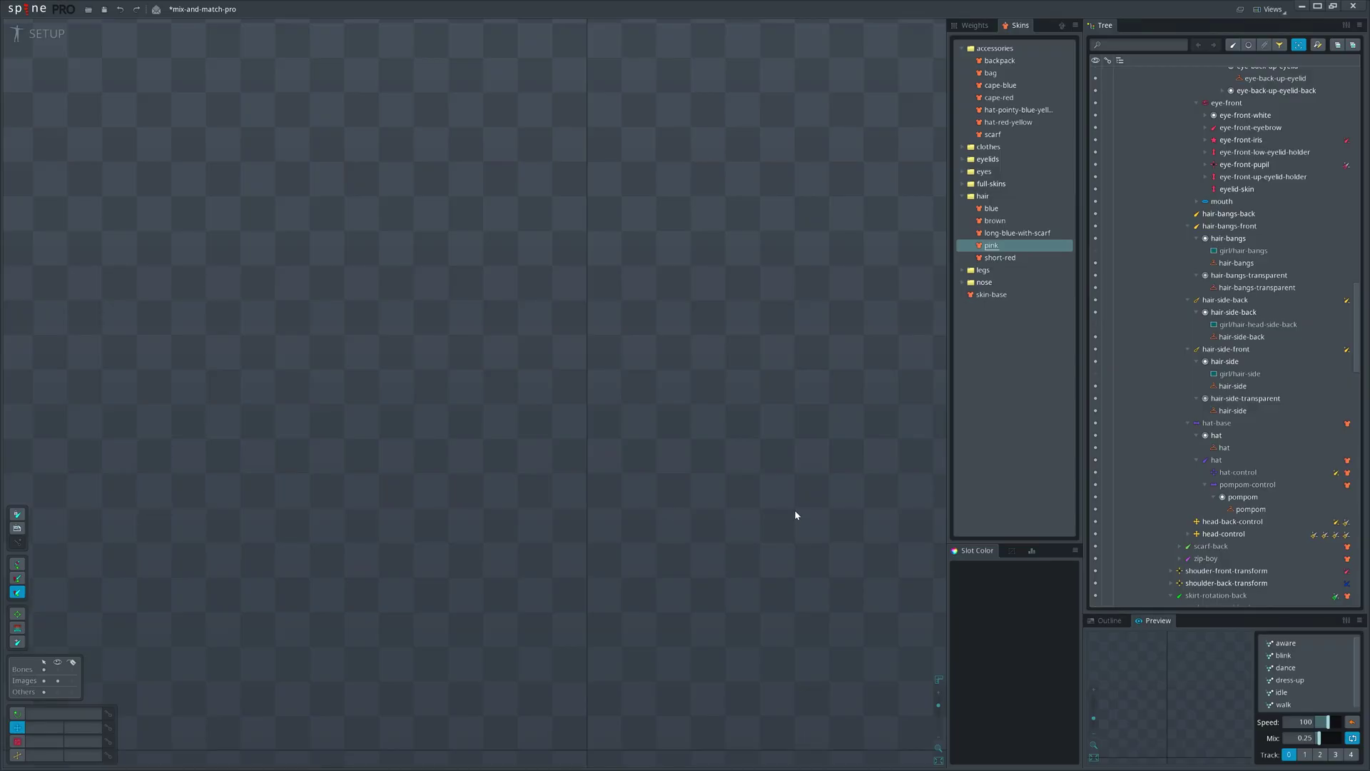
Step: With the pointy blue-yellow hat skin active, move the duplicated pink hair regions into its matching skin placeholders
{"action": "left_click", "coordinate": [1255, 324]}
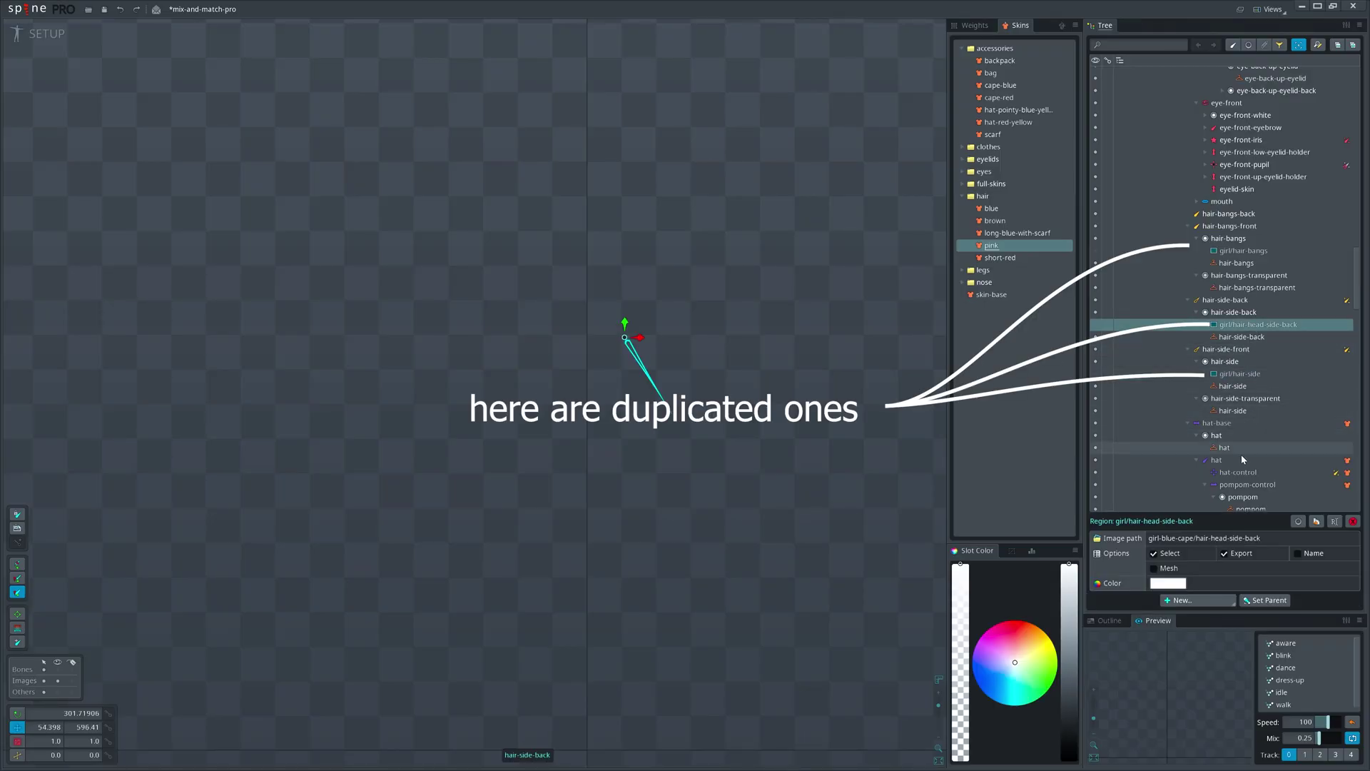
{"action": "left_click", "coordinate": [1243, 251]}
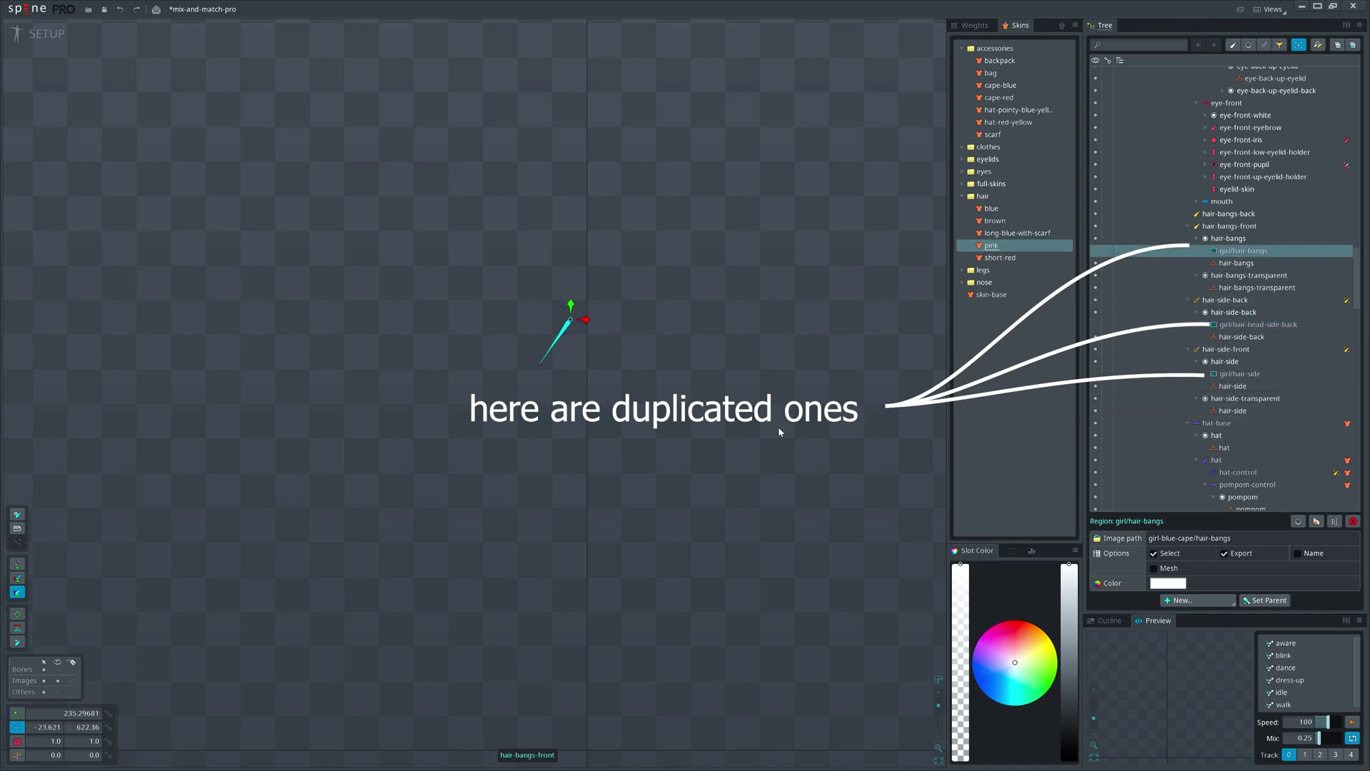
{"action": "left_click", "coordinate": [1010, 112]}
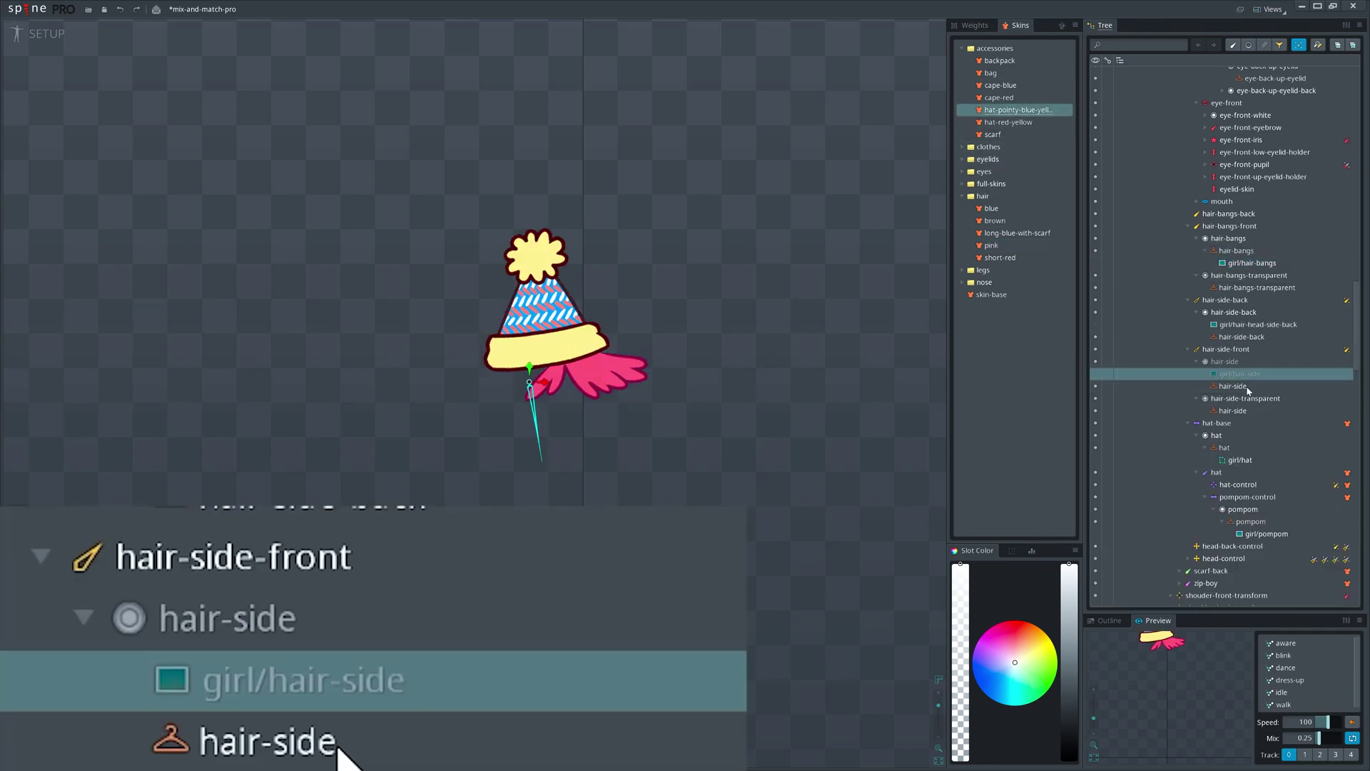
{"action": "left_click_drag", "start_coordinate": [1247, 390], "coordinate": [1247, 387]}
{"action": "scroll", "coordinate": [1294, 252], "scroll_direction": "up", "scroll_amount": 5}
{"action": "left_click_drag", "start_coordinate": [1263, 229], "coordinate": [1231, 263]}
{"action": "scroll", "coordinate": [1270, 264], "scroll_direction": "up", "scroll_amount": 3}
{"action": "left_click_drag", "start_coordinate": [1220, 191], "coordinate": [1225, 202]}
{"action": "scroll", "coordinate": [1313, 410], "scroll_direction": "down", "scroll_amount": 8}
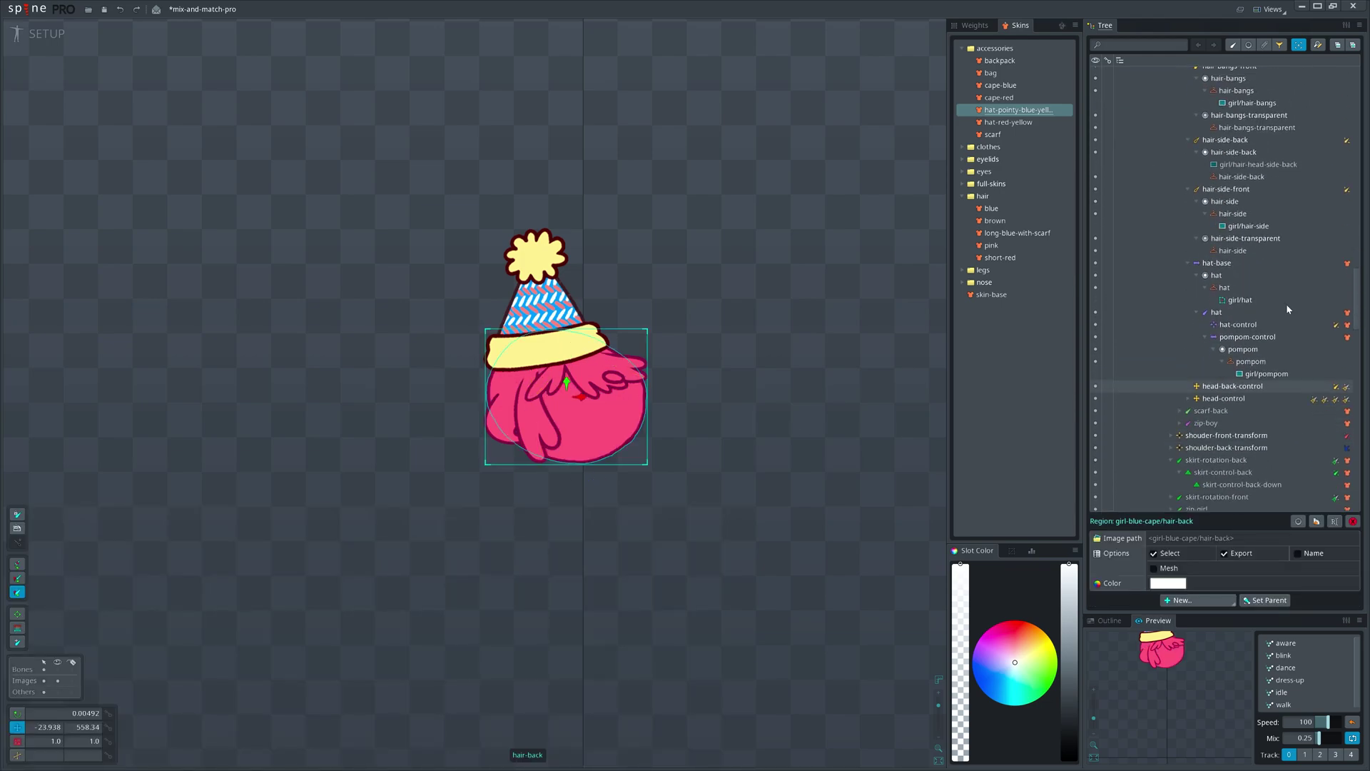
Step: Switch among the cape-red, pointy blue-yellow hat and pink hair skins to compare which attachments each contains
{"action": "left_click", "coordinate": [1004, 97]}
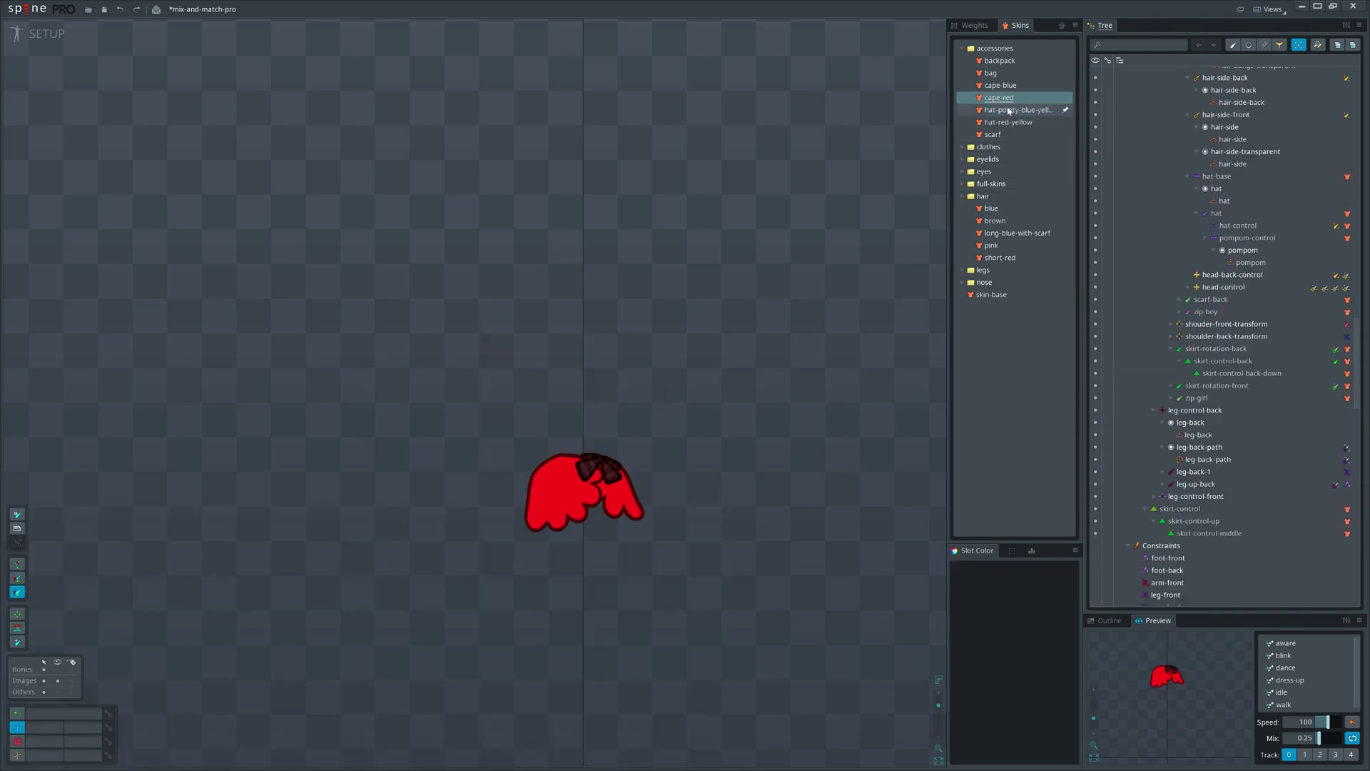
{"action": "left_click", "coordinate": [1011, 111]}
{"action": "left_click", "coordinate": [999, 97]}
{"action": "left_click", "coordinate": [1012, 111]}
{"action": "left_click", "coordinate": [992, 247]}
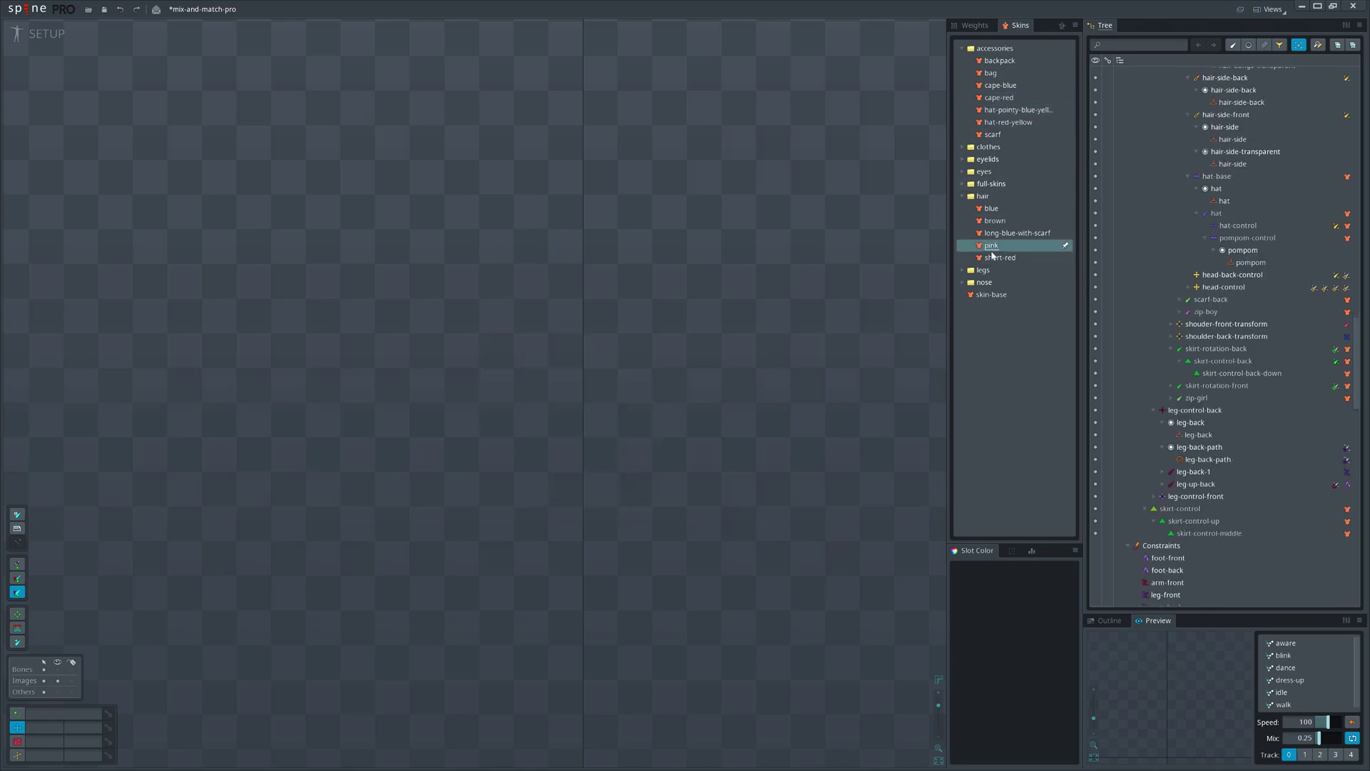
Step: Preview the cape-red and pointy blue-yellow hat skins, followed by the shorts and legs skins in the mixmatch project
{"action": "left_click", "coordinate": [999, 98]}
{"action": "left_click", "coordinate": [1013, 110]}
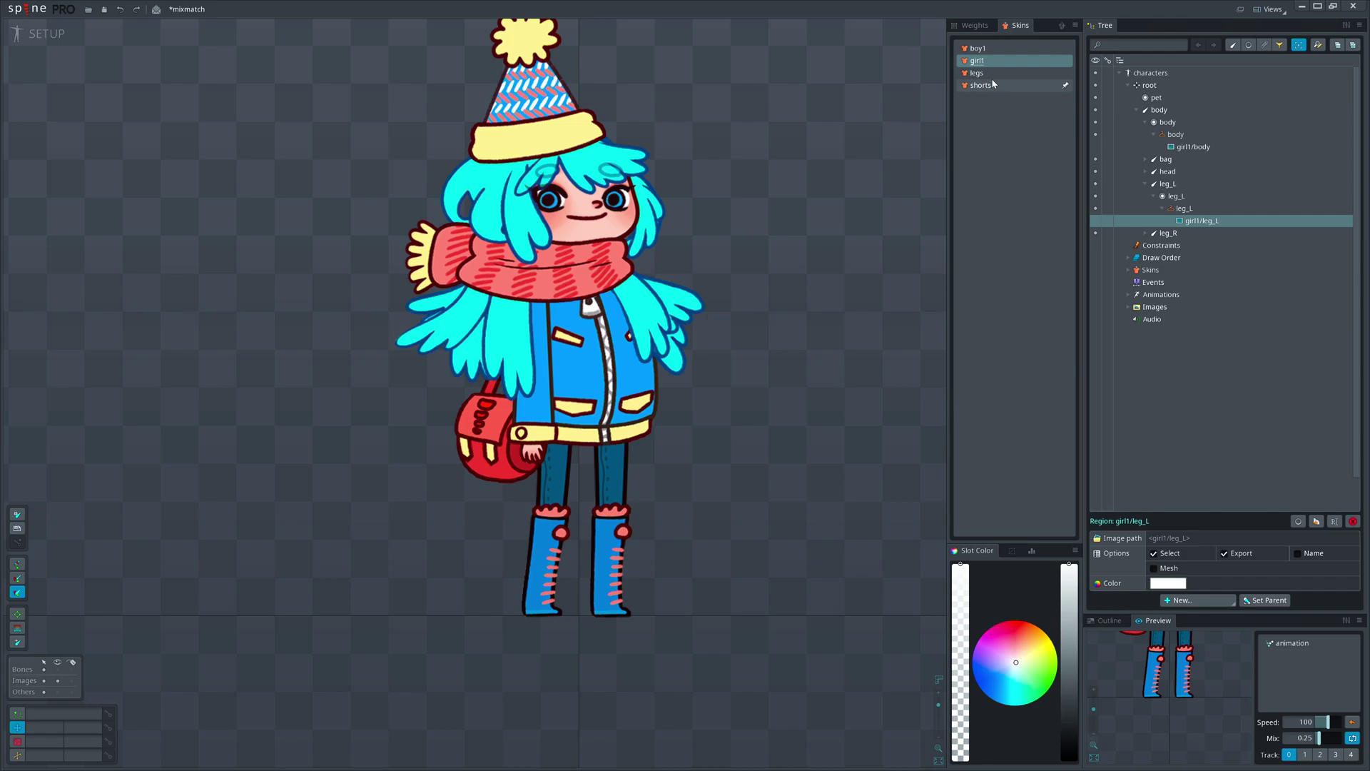
{"action": "left_click", "coordinate": [995, 85]}
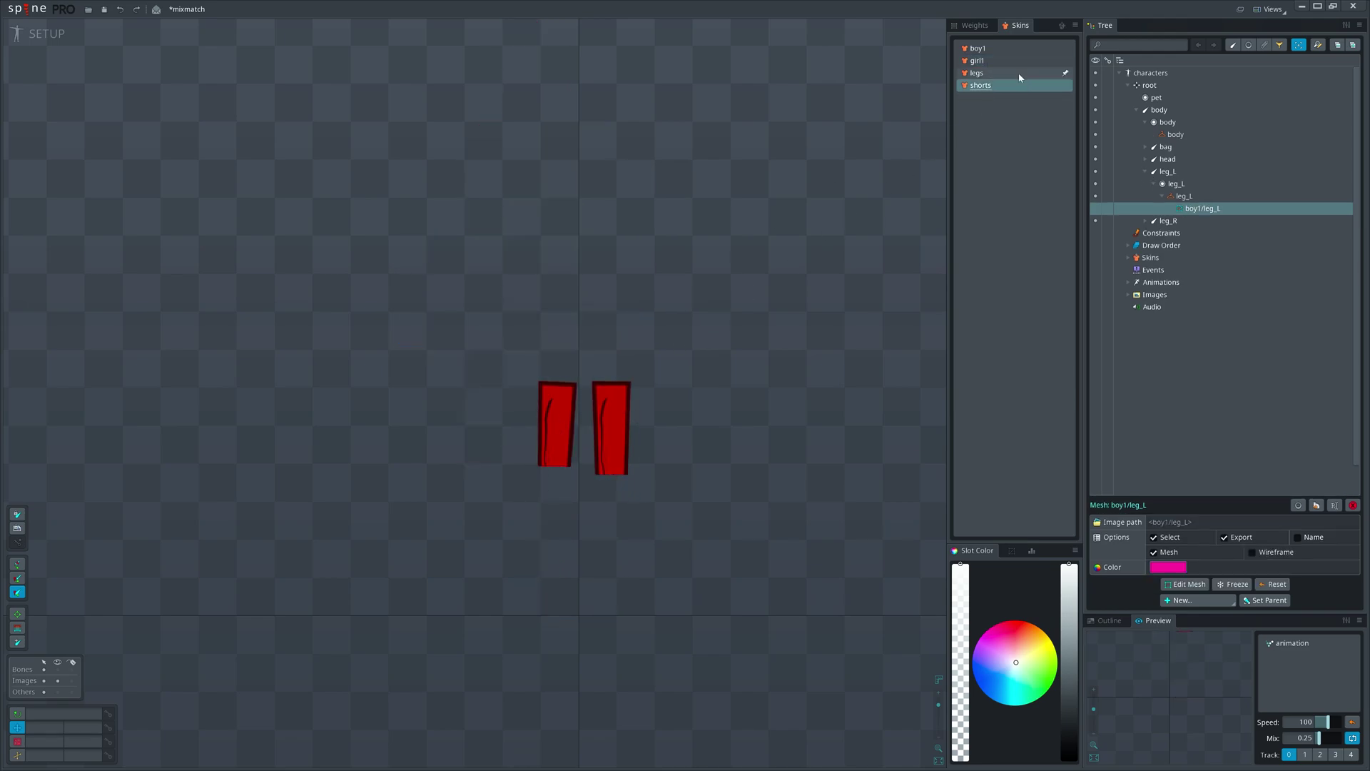
{"action": "left_click", "coordinate": [991, 72]}
Step: Examine the leg_L skin placeholder and its region in the legs skin, comparing it with the shorts skin
{"action": "left_click", "coordinate": [611, 451]}
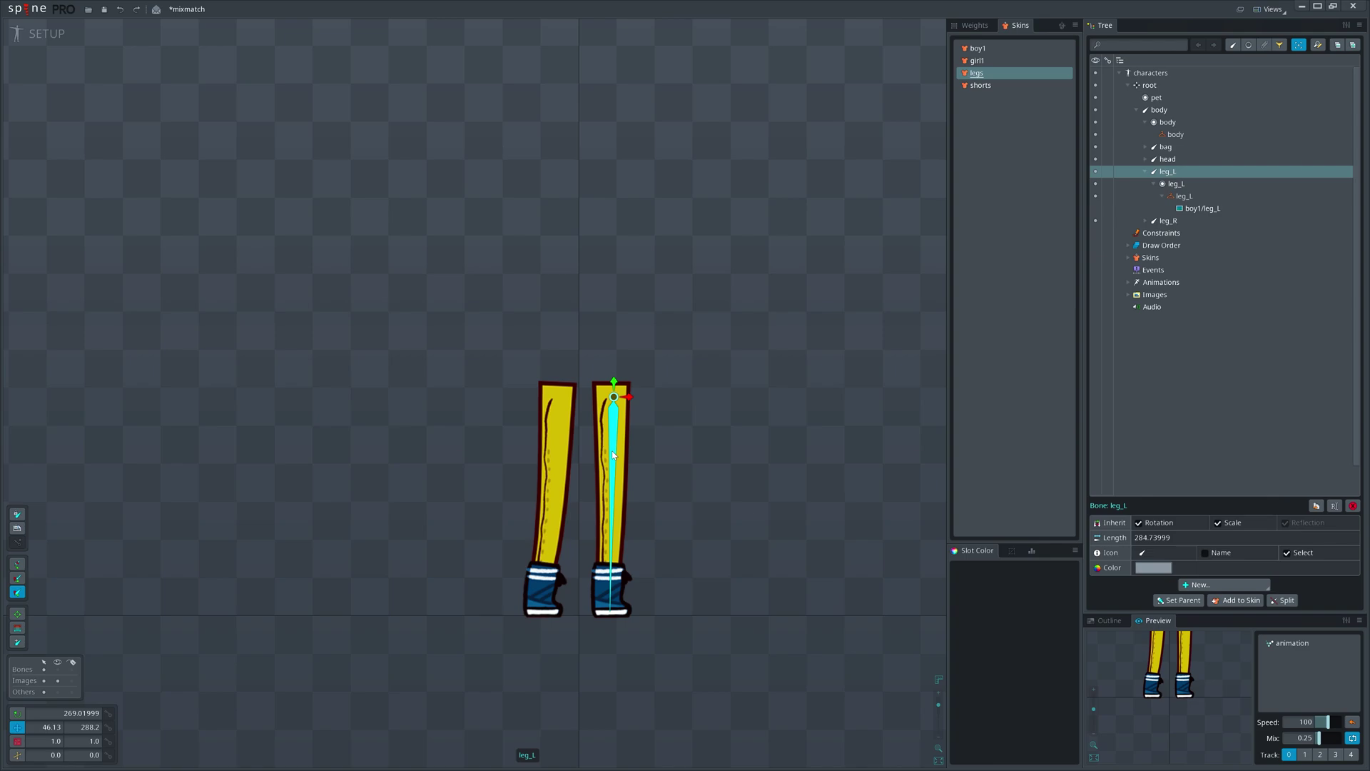
{"action": "left_click", "coordinate": [1185, 196]}
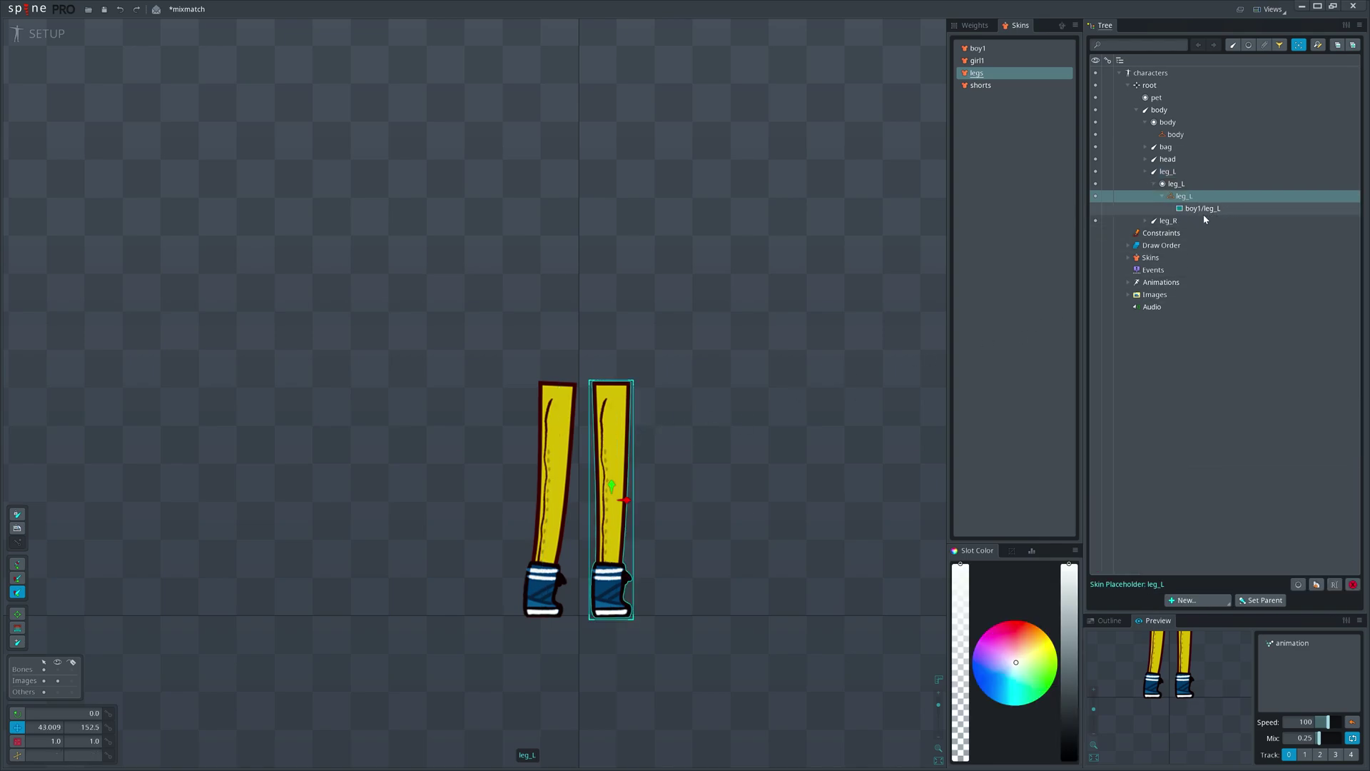
{"action": "left_click_drag", "start_coordinate": [1203, 209], "coordinate": [1006, 84]}
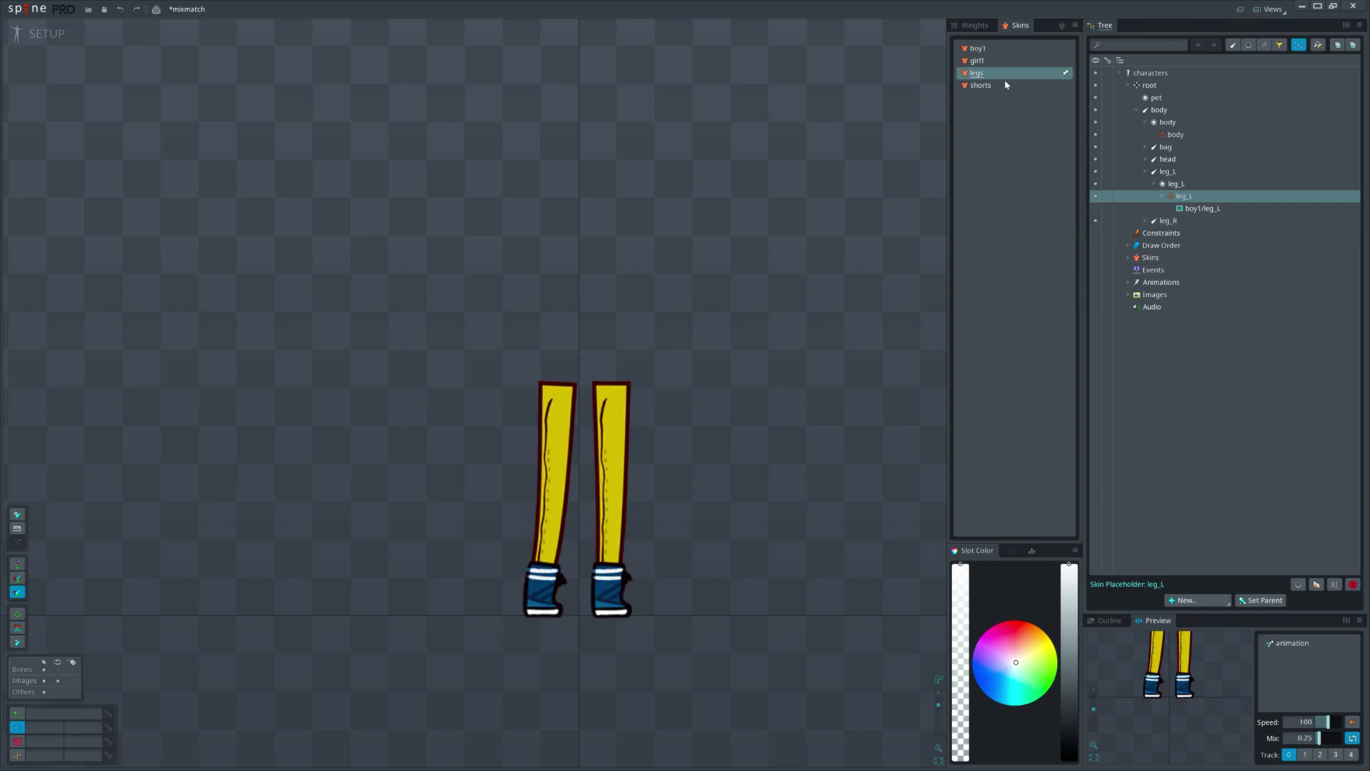
{"action": "left_click", "coordinate": [1005, 85]}
{"action": "left_click", "coordinate": [1005, 75]}
{"action": "left_click_drag", "start_coordinate": [754, 346], "coordinate": [782, 321]}
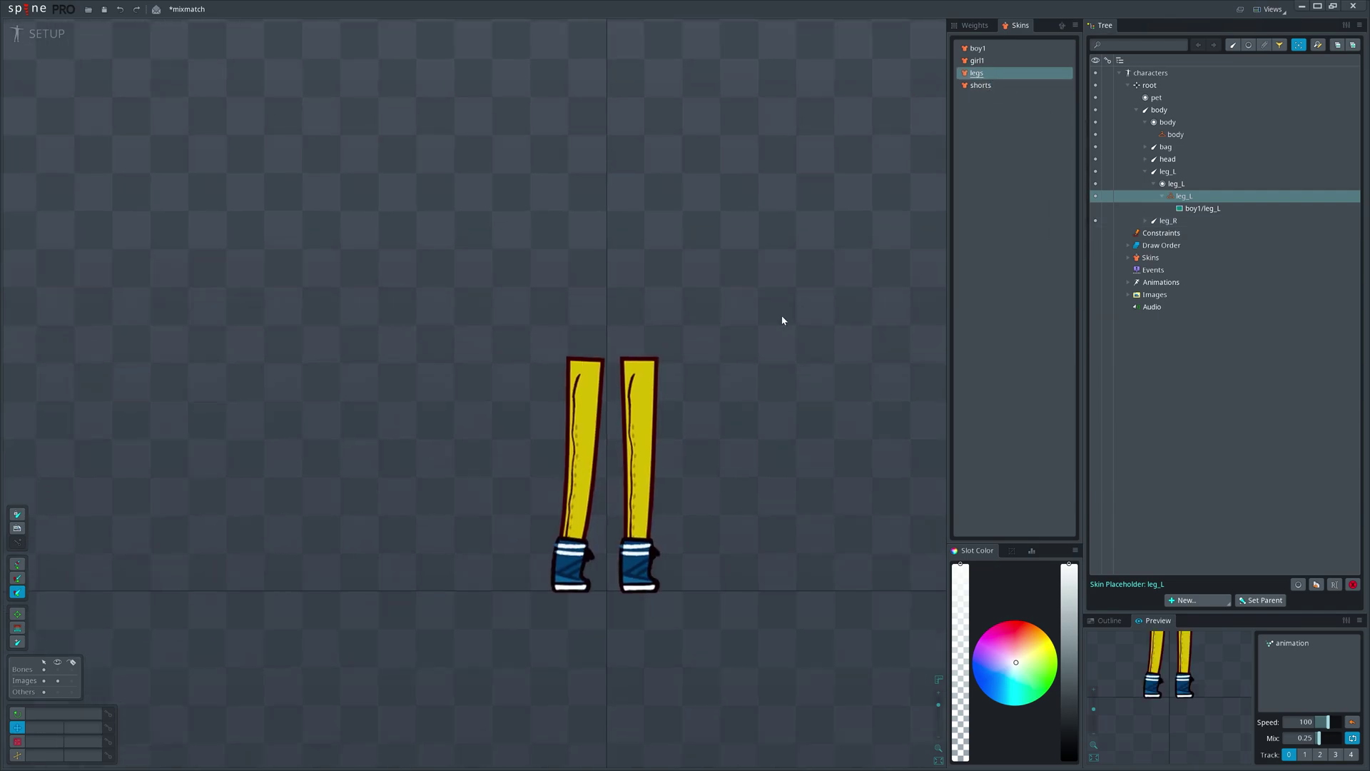
{"action": "scroll", "coordinate": [782, 320], "scroll_direction": "up", "scroll_amount": 2}
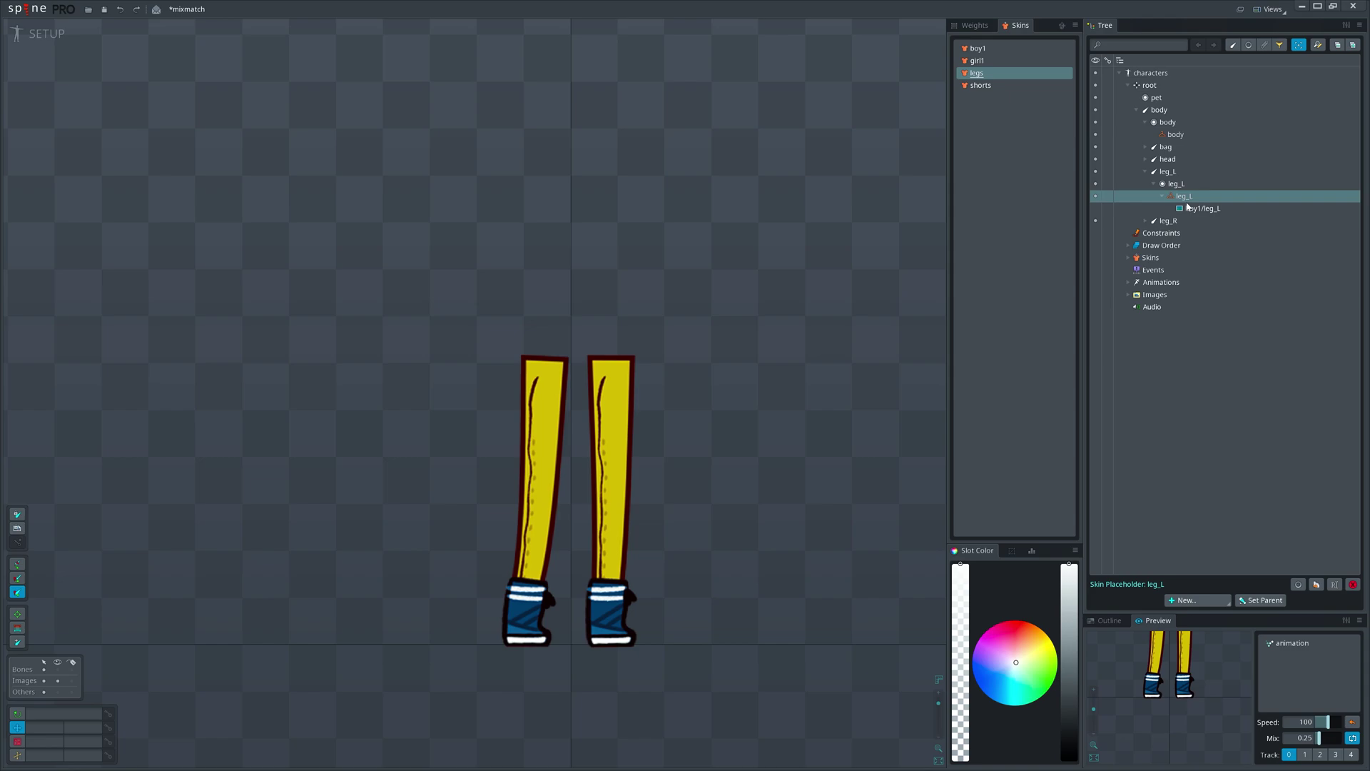
Step: Duplicate the boy1/leg_L and boy1/leg_R regions of the legs skin directly under their slots
{"action": "left_click", "coordinate": [610, 464]}
{"action": "left_click", "coordinate": [528, 455], "text": "ctrl"}
{"action": "left_click", "coordinate": [1320, 522]}
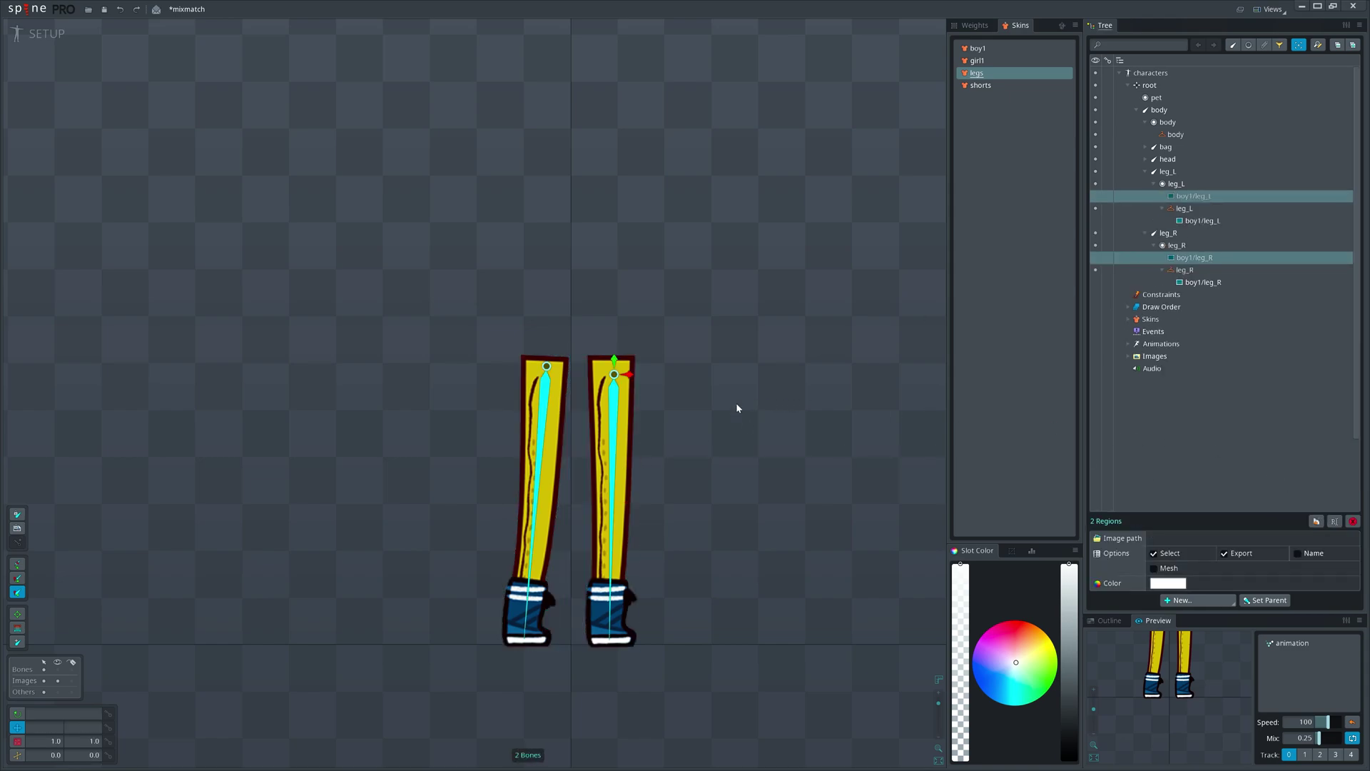
Step: Delete the original left and right leg regions from the legs skin's placeholders
{"action": "left_click", "coordinate": [618, 397]}
{"action": "left_click", "coordinate": [565, 402], "text": "ctrl"}
{"action": "key", "text": "Delete"}
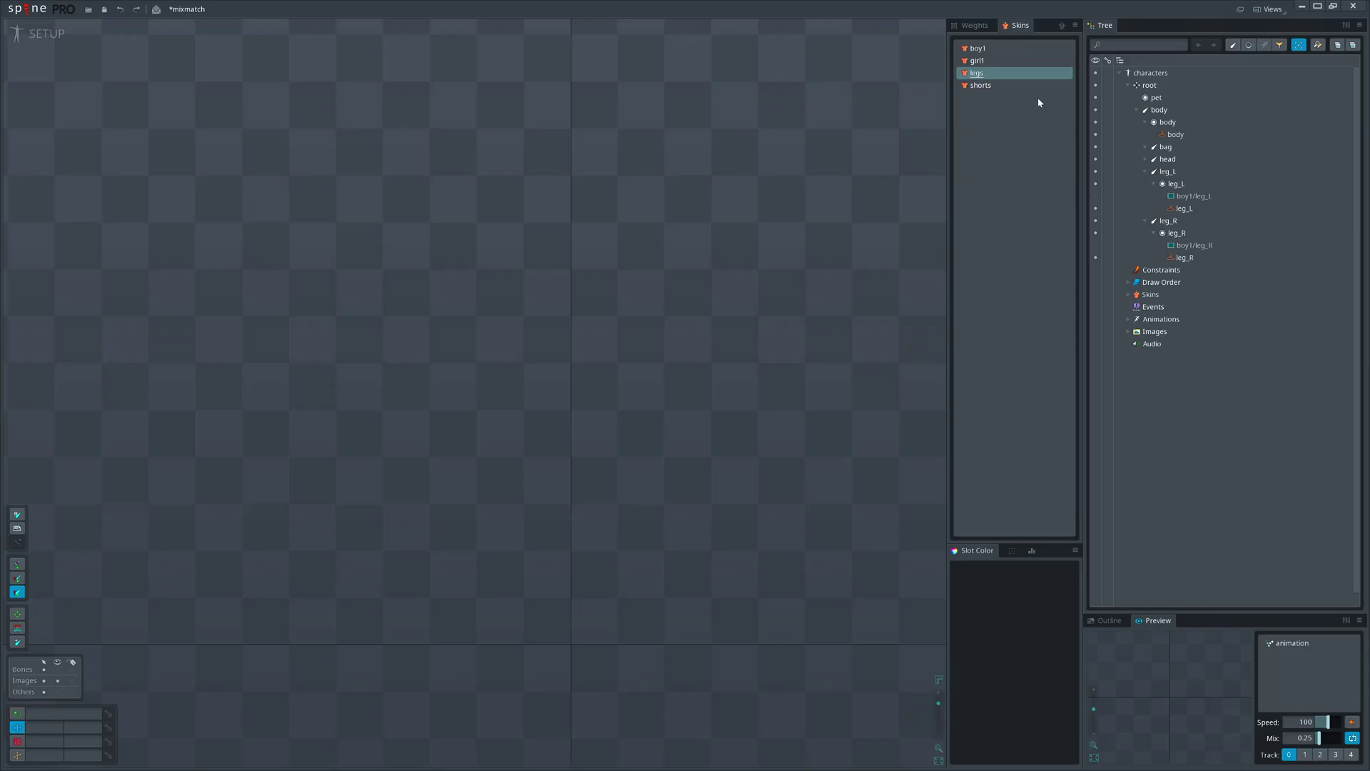
Step: Activate the shorts skin and try to move the loose boy1/leg_L region into its leg_L placeholder
{"action": "left_click", "coordinate": [1038, 86]}
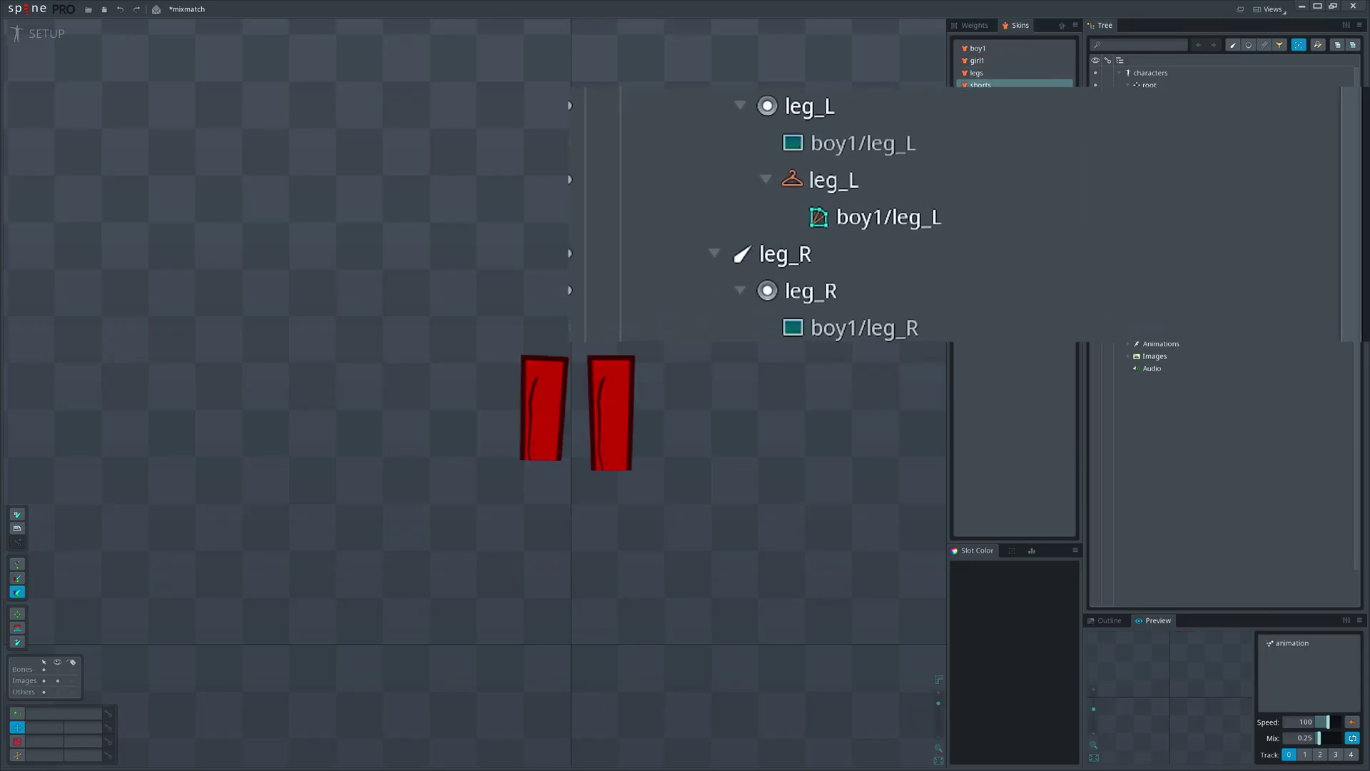
{"action": "left_click", "coordinate": [771, 145]}
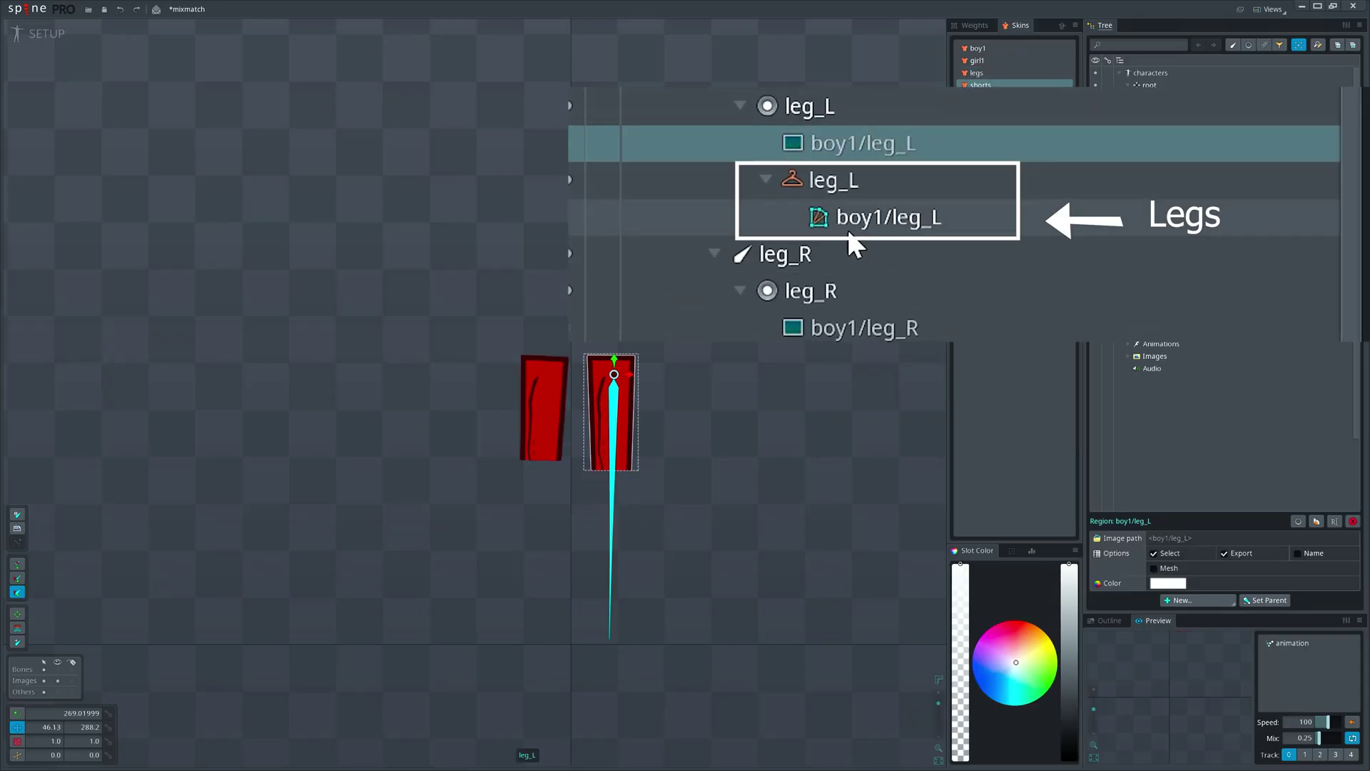
{"action": "left_click", "coordinate": [857, 184]}
{"action": "left_click_drag", "start_coordinate": [859, 139], "coordinate": [888, 170]}
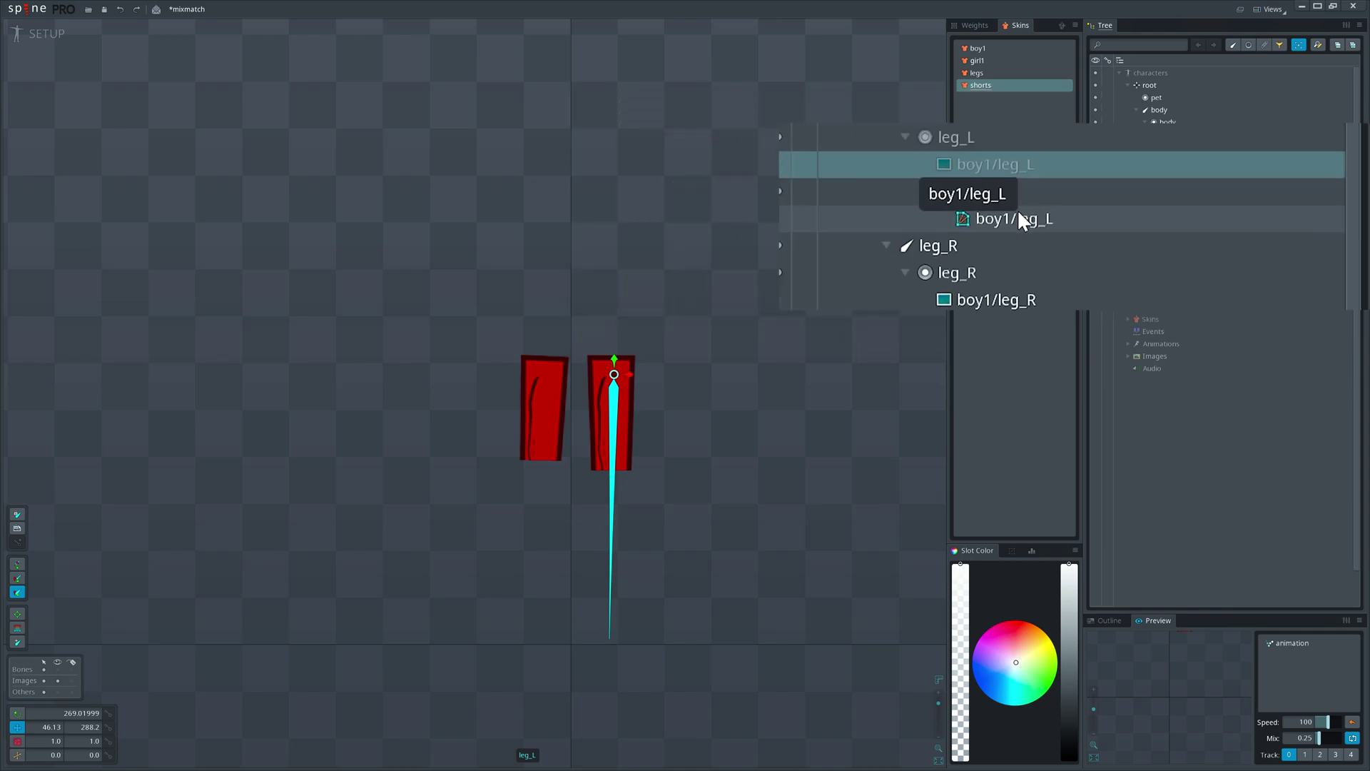
{"action": "left_click", "coordinate": [1195, 197]}
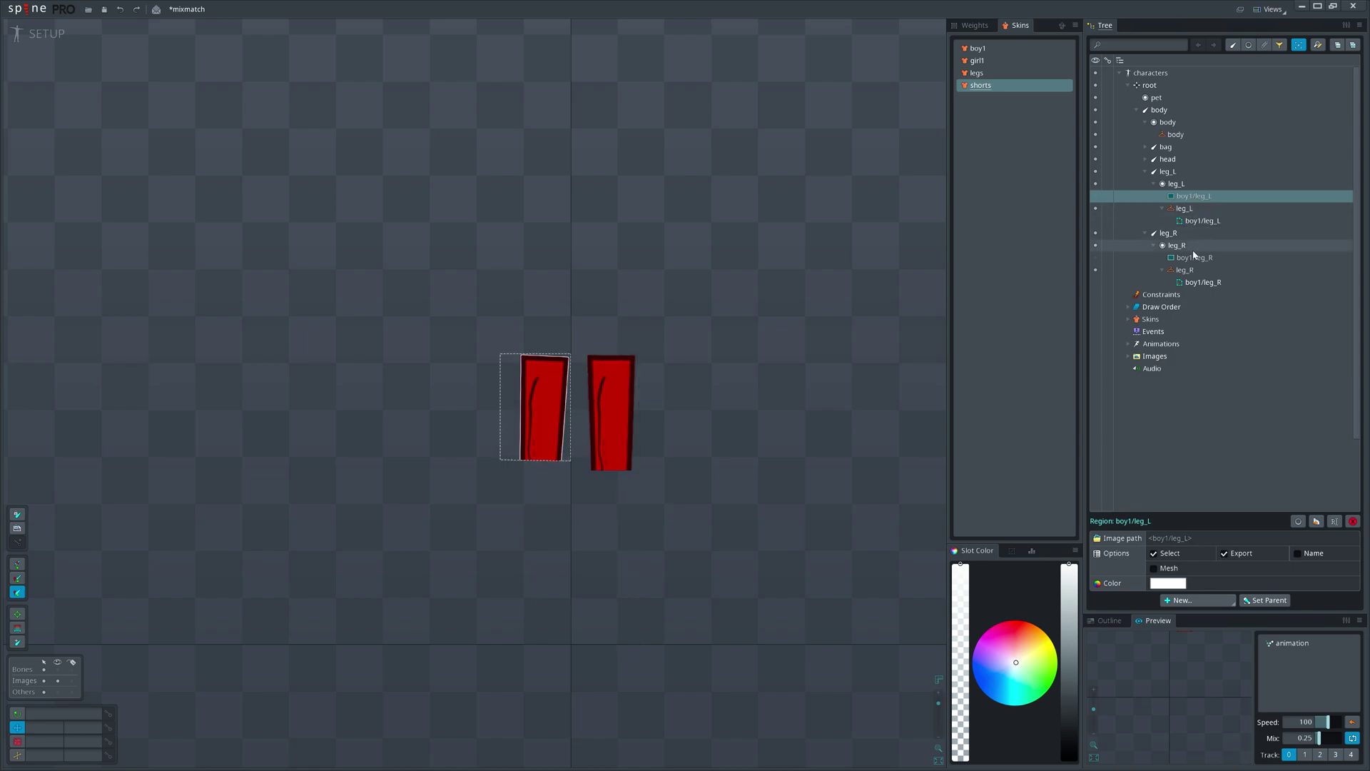
Step: Duplicate the leg_L and leg_R slots together with their attachments and skin placeholders
{"action": "mouse_move", "coordinate": [1193, 254]}
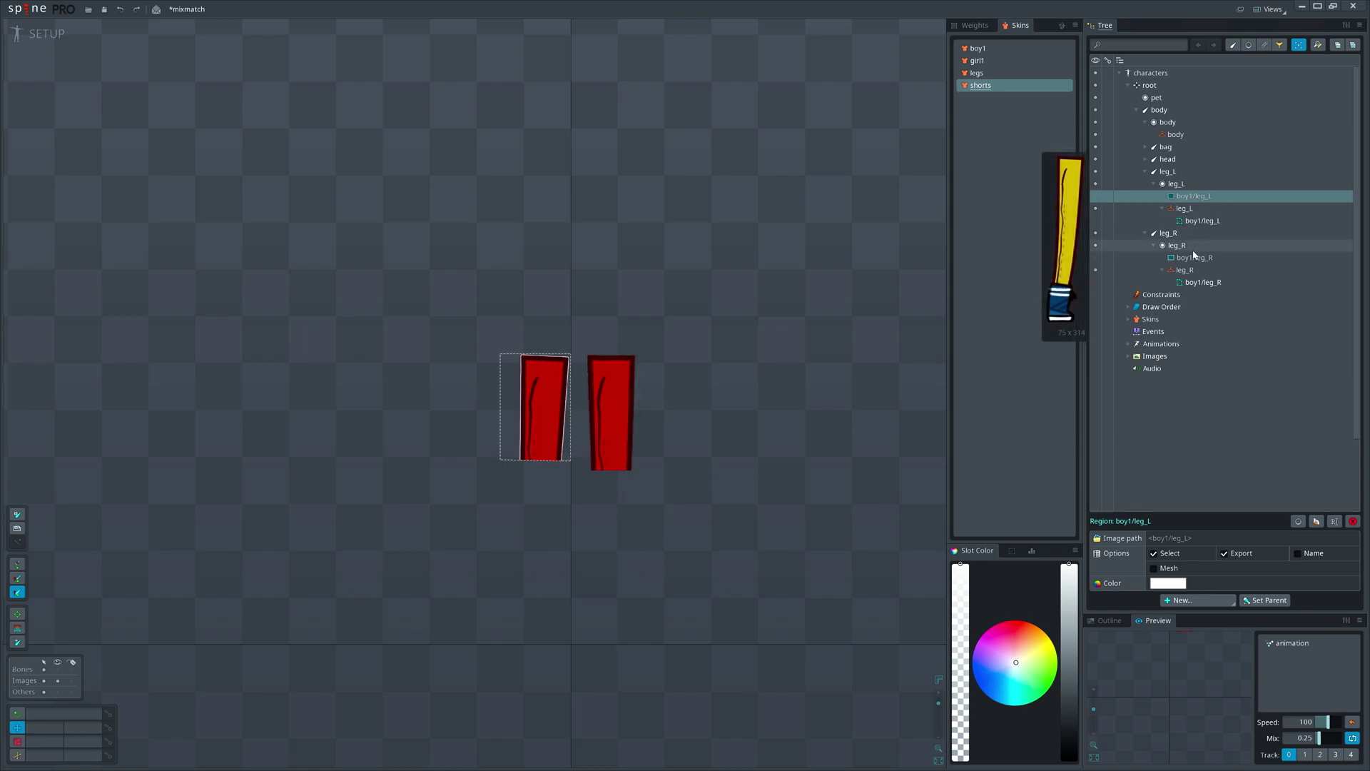
{"action": "left_click", "coordinate": [1191, 247]}
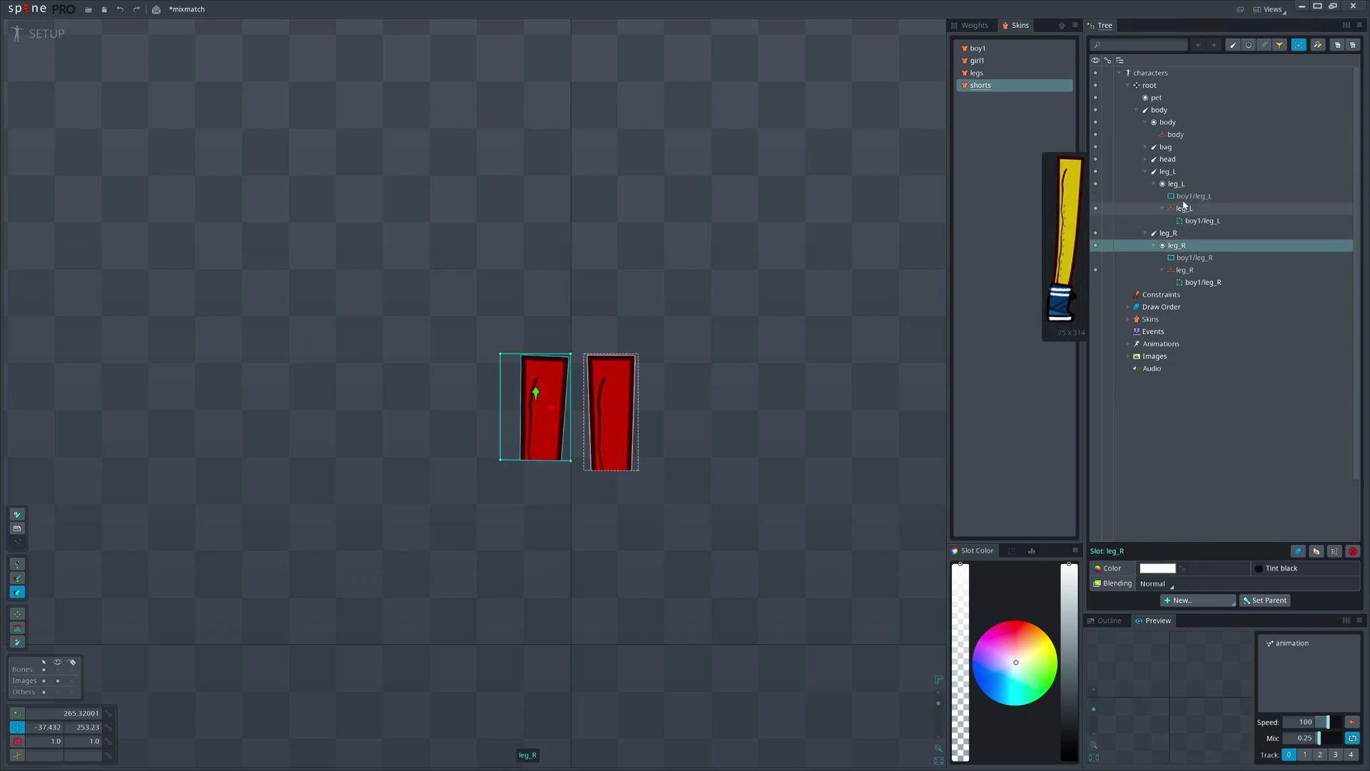
{"action": "mouse_move", "coordinate": [1179, 187]}
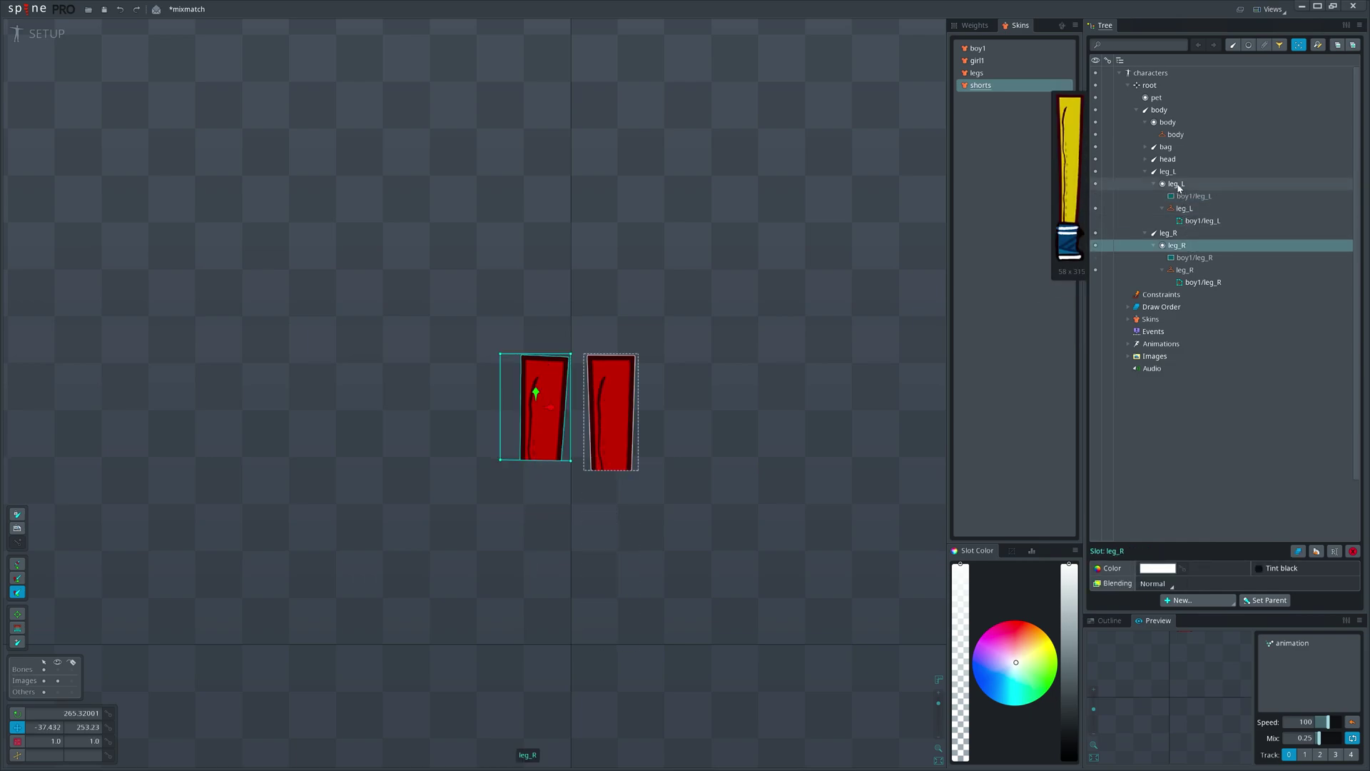
{"action": "left_click", "coordinate": [1178, 188], "text": "ctrl"}
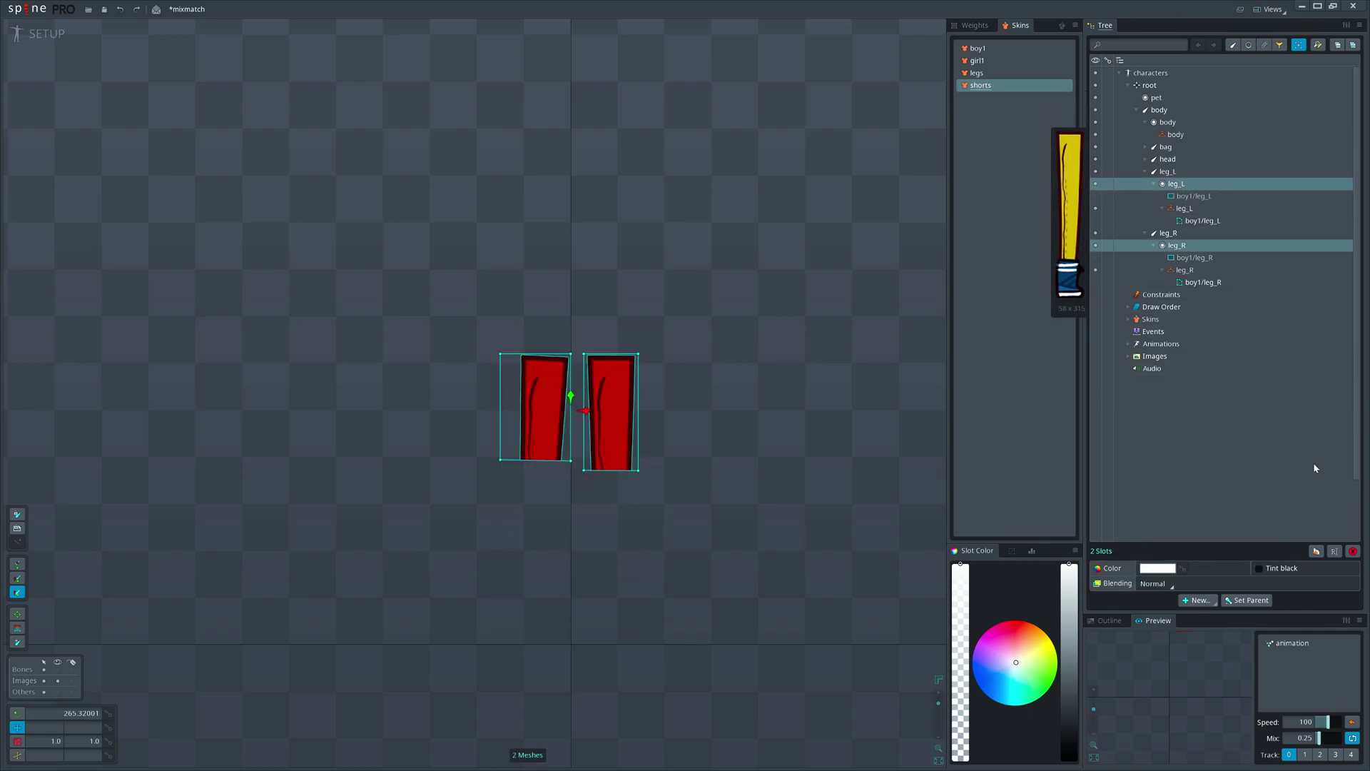
{"action": "left_click", "coordinate": [1316, 552]}
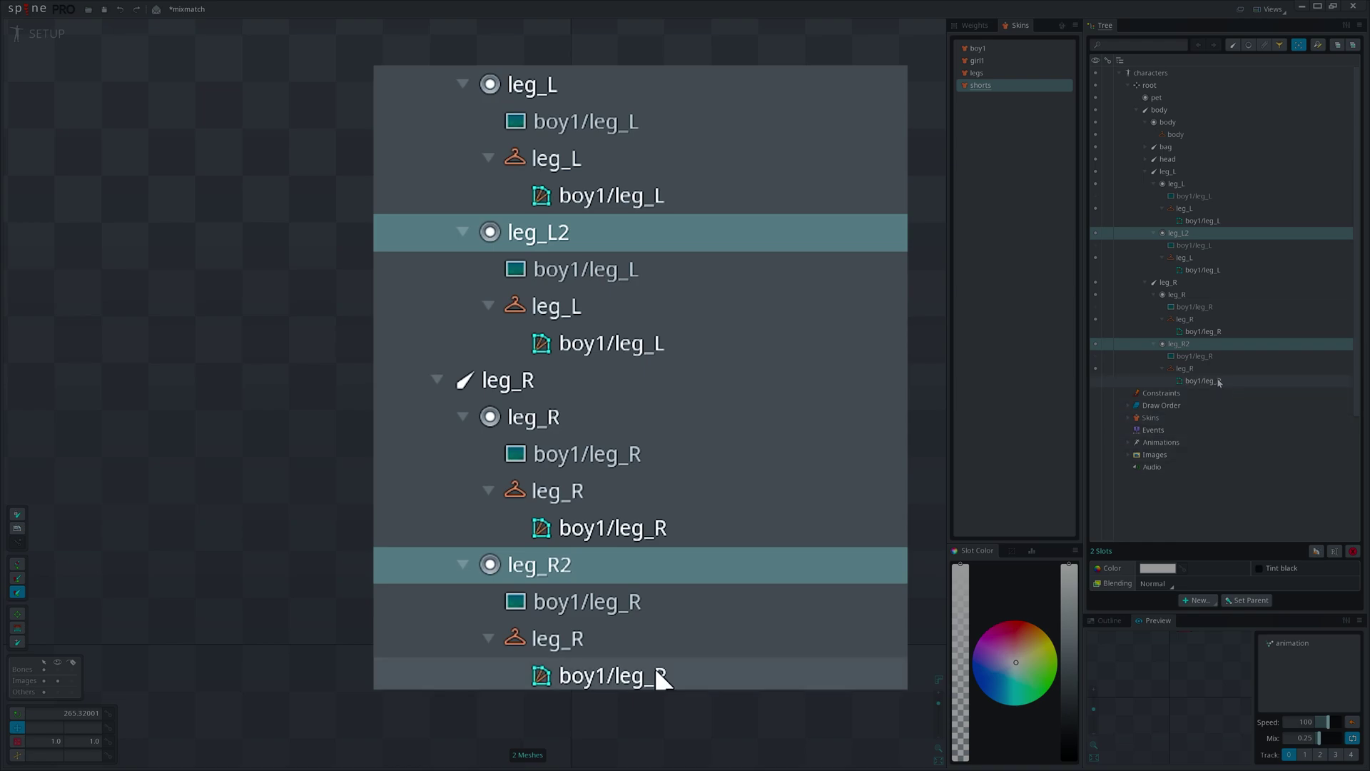
Step: Delete the loose boy1/leg_L and boy1/leg_R regions from the duplicated slots leg_L2 and leg_R2
{"action": "left_click", "coordinate": [628, 599]}
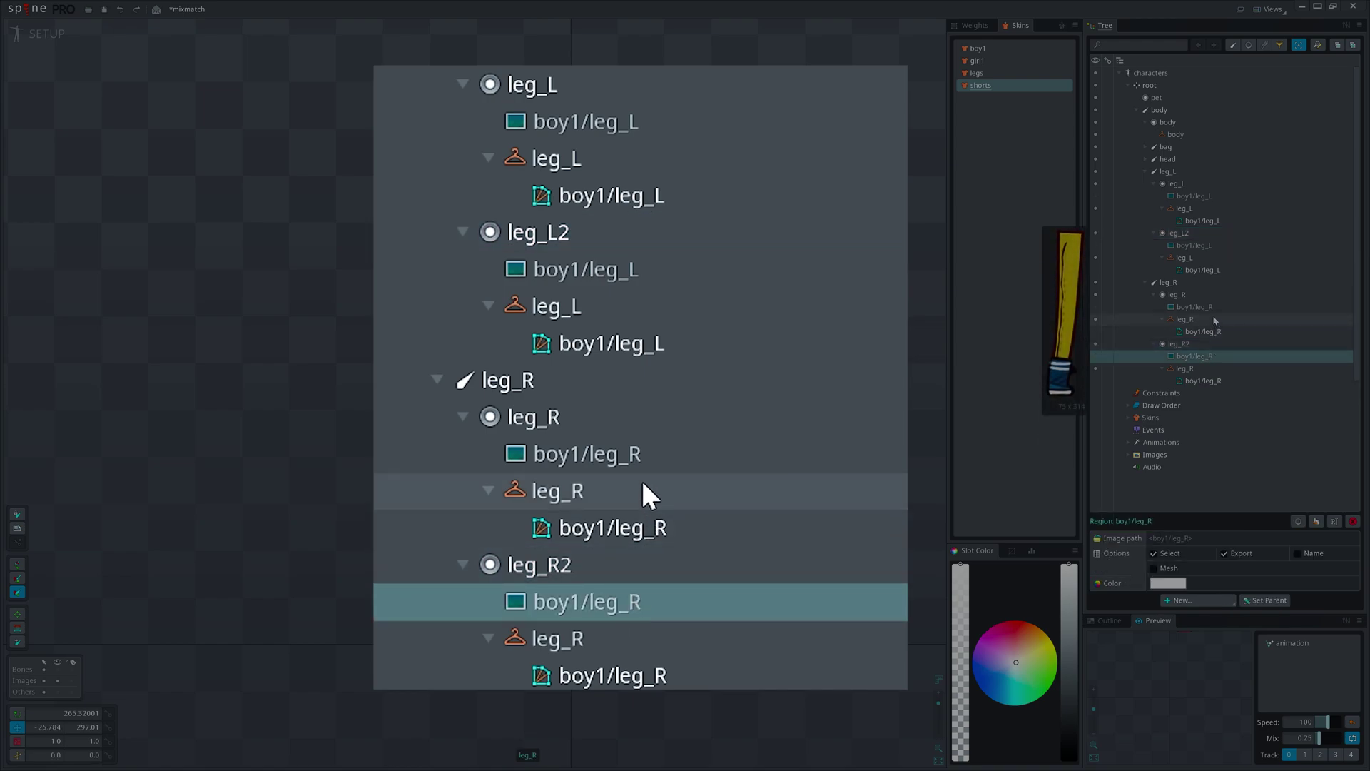
{"action": "left_click", "coordinate": [613, 285], "text": "ctrl"}
{"action": "key", "text": "Delete"}
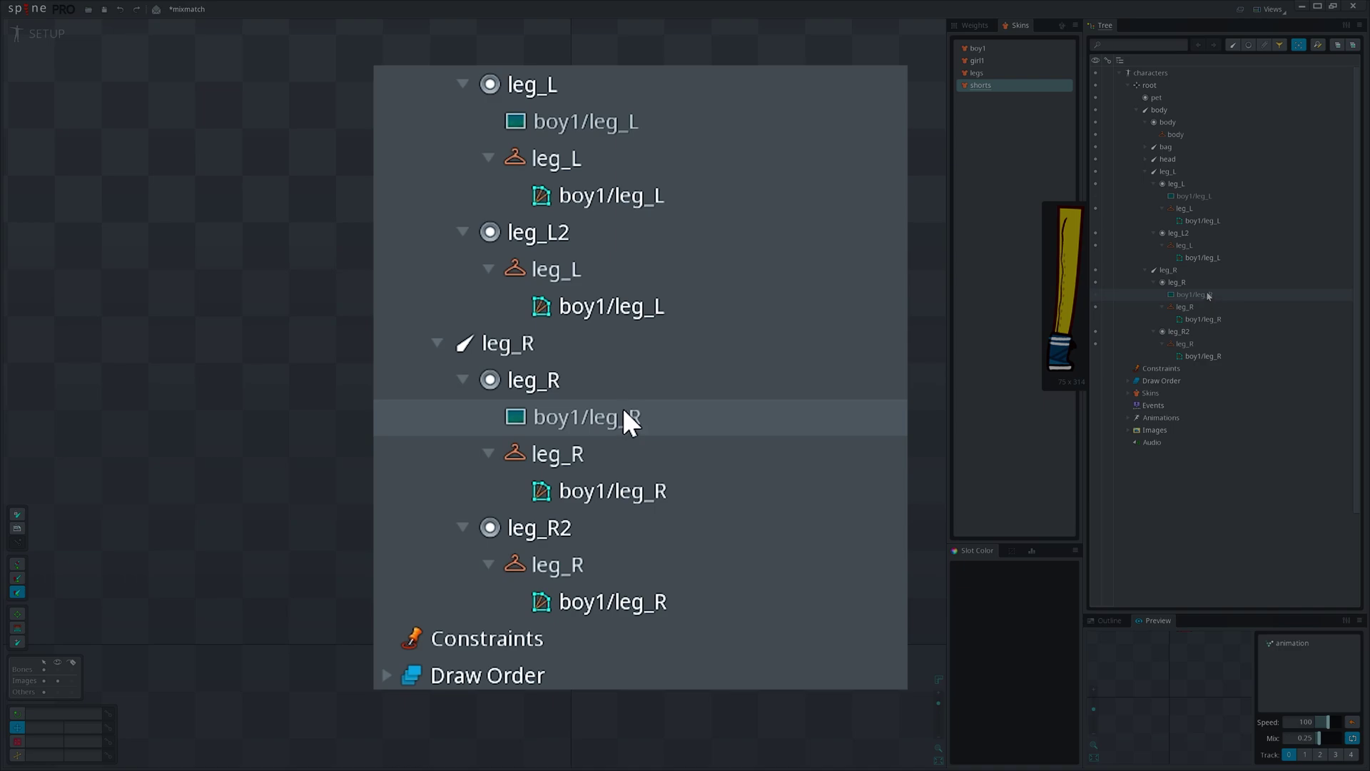
Step: Replace the shorts meshes in the original leg_L and leg_R placeholders with the loose leg regions of those slots
{"action": "left_click", "coordinate": [635, 481]}
{"action": "left_click", "coordinate": [605, 194], "text": "ctrl"}
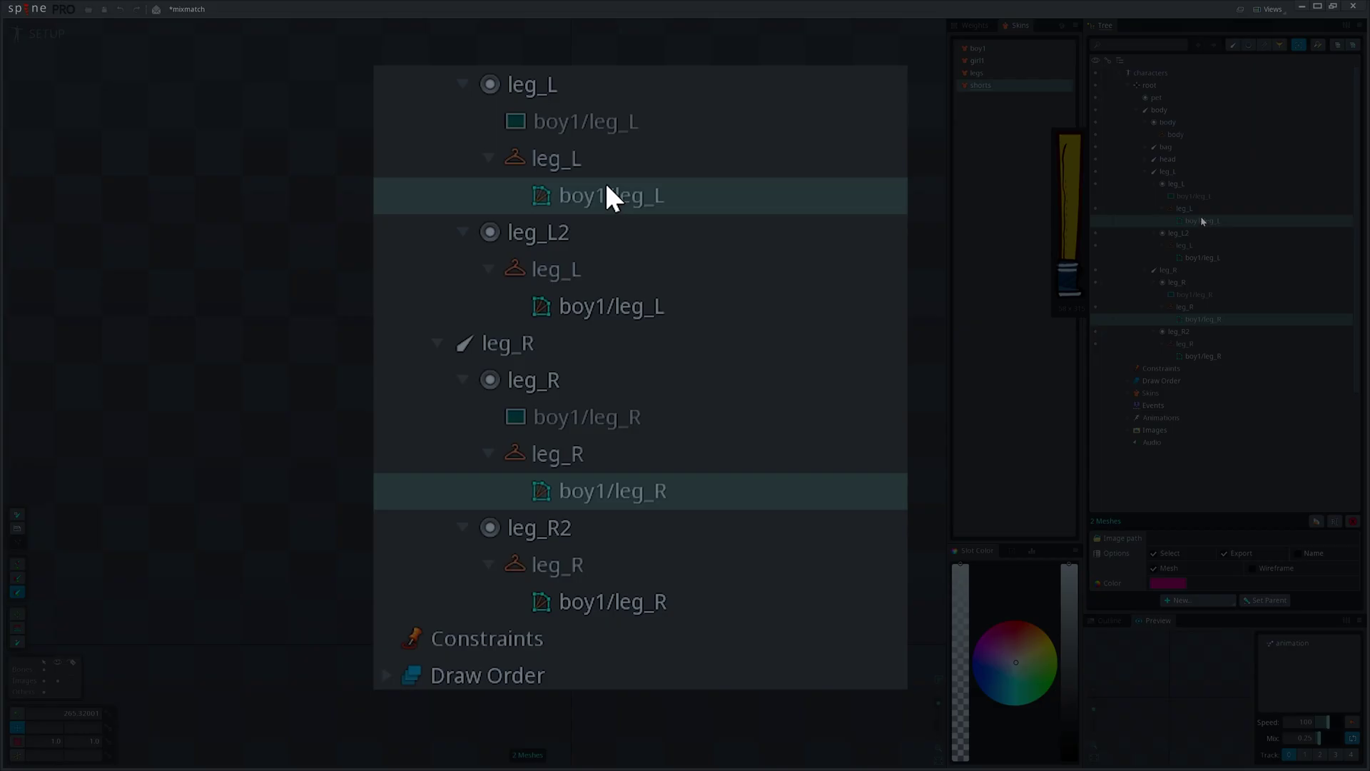
{"action": "key", "text": "Delete"}
{"action": "left_click_drag", "start_coordinate": [585, 125], "coordinate": [618, 161]}
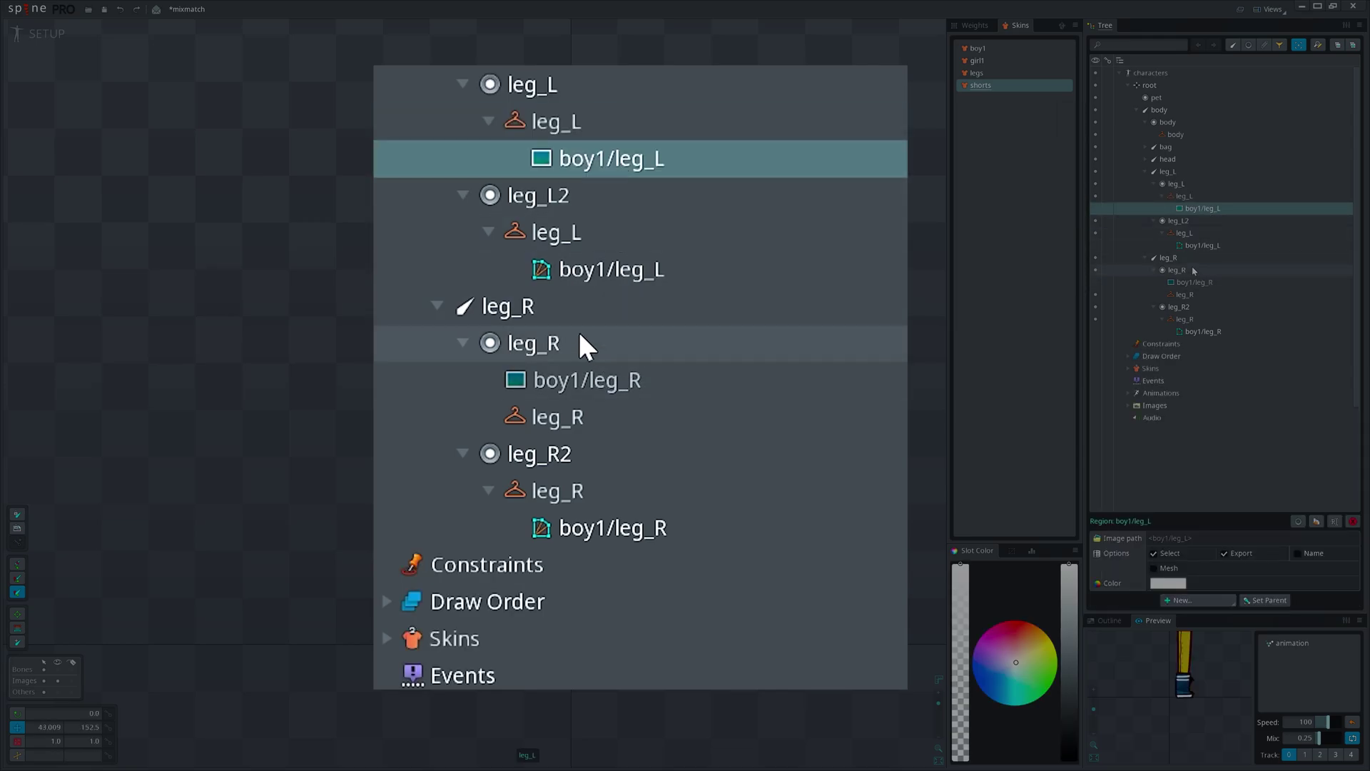
{"action": "left_click_drag", "start_coordinate": [590, 379], "coordinate": [601, 432]}
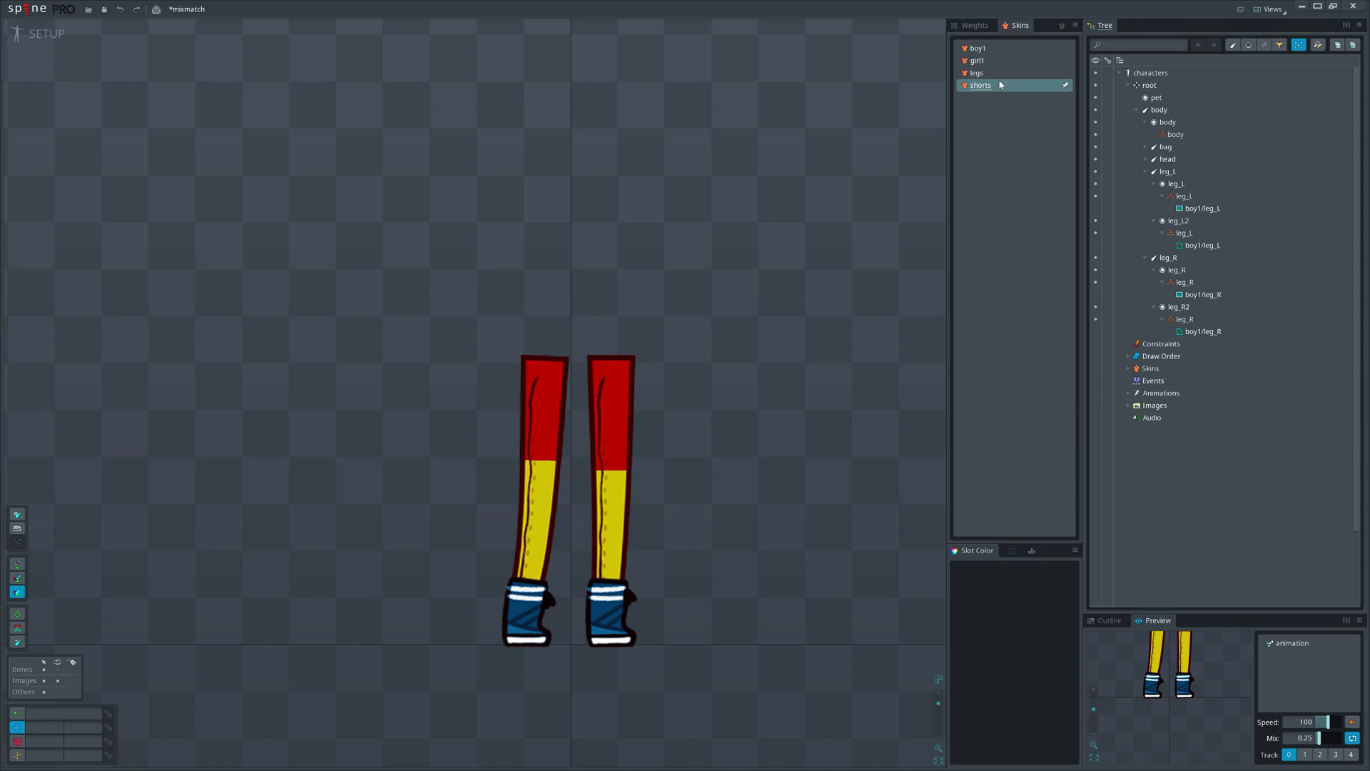
Step: Test the shorts skin by moving the left and right shorts meshes off the legs and undoing each move
{"action": "left_click", "coordinate": [997, 79]}
{"action": "left_click", "coordinate": [981, 85]}
{"action": "left_click", "coordinate": [611, 400]}
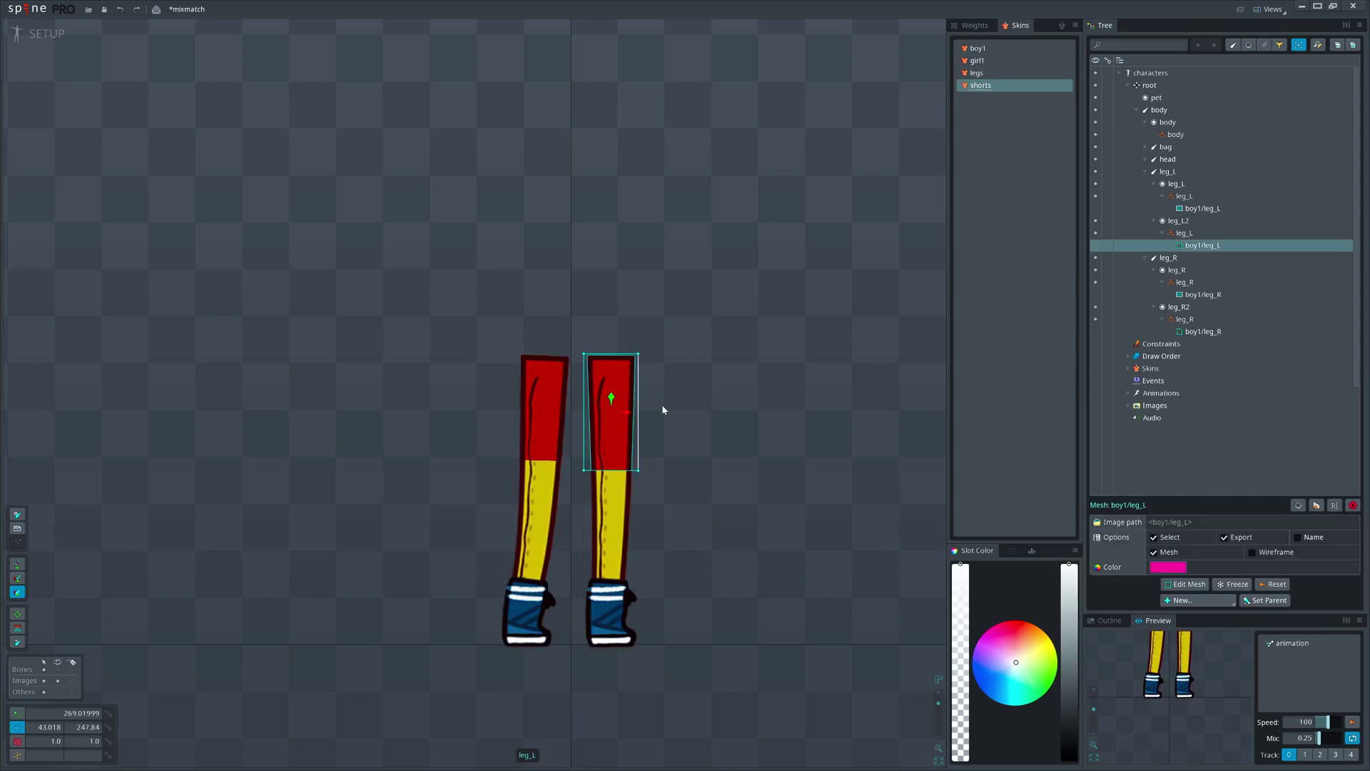
{"action": "left_click_drag", "start_coordinate": [664, 404], "coordinate": [835, 381]}
{"action": "key", "text": "ctrl+z"}
{"action": "left_click_drag", "start_coordinate": [550, 422], "coordinate": [500, 407]}
{"action": "key", "text": "ctrl+z"}
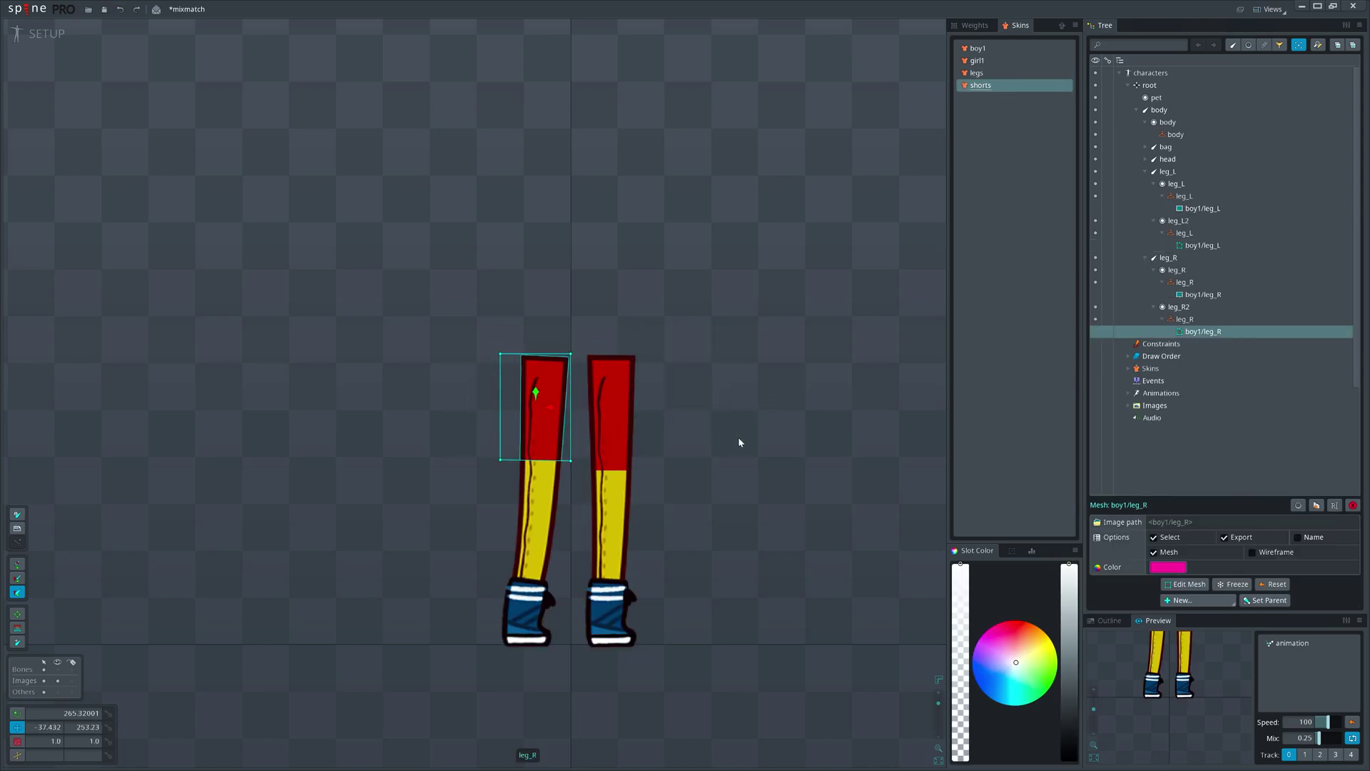
{"action": "left_click", "coordinate": [996, 87]}
{"action": "left_click", "coordinate": [996, 87]}
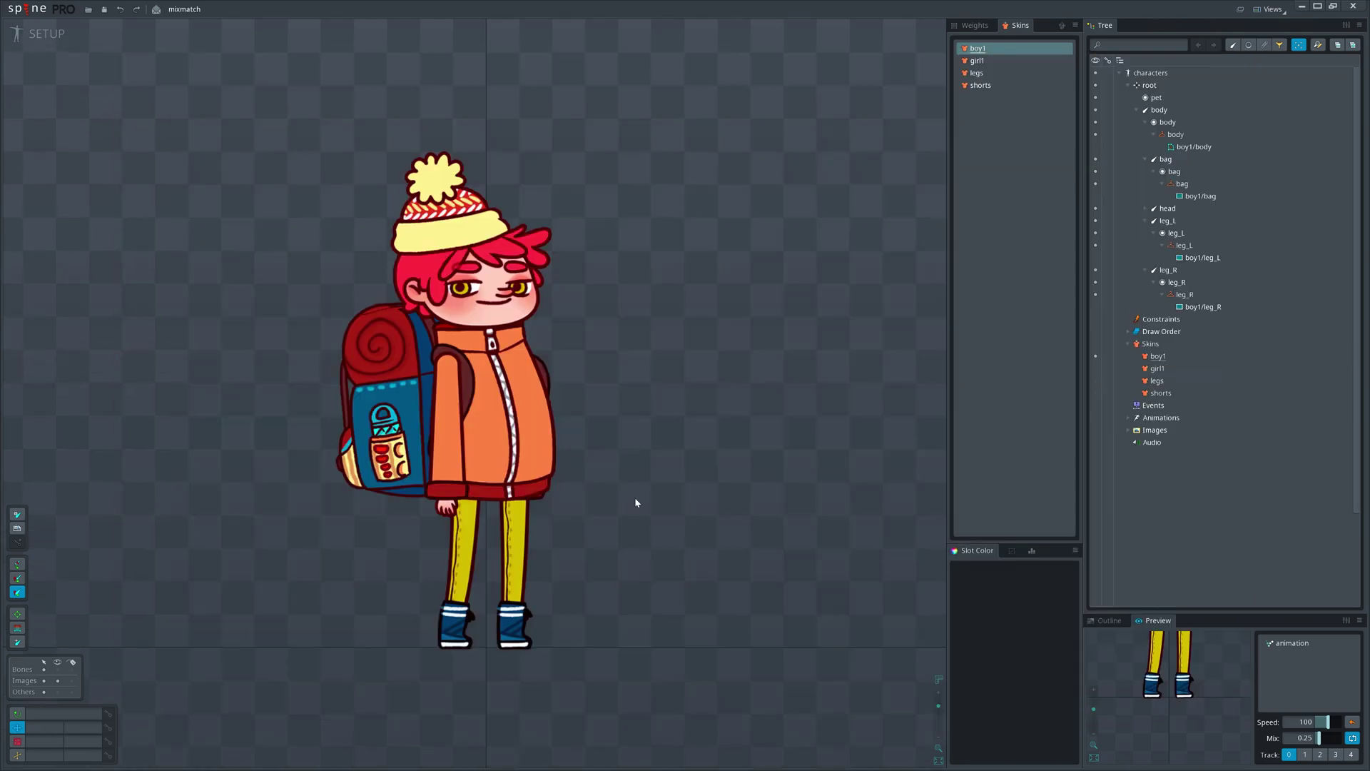
{"action": "left_click_drag", "start_coordinate": [635, 502], "coordinate": [650, 498]}
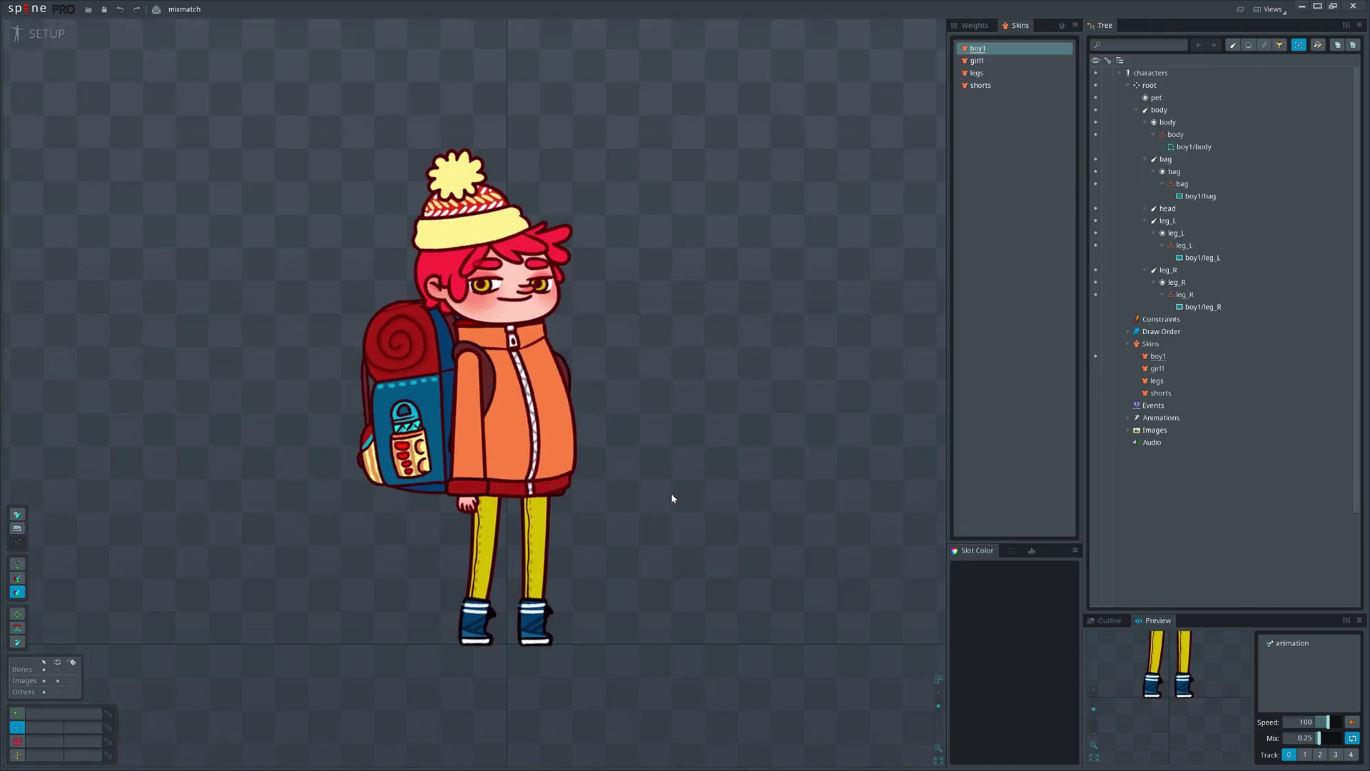
{"action": "scroll", "coordinate": [671, 498], "scroll_direction": "up", "scroll_amount": 3}
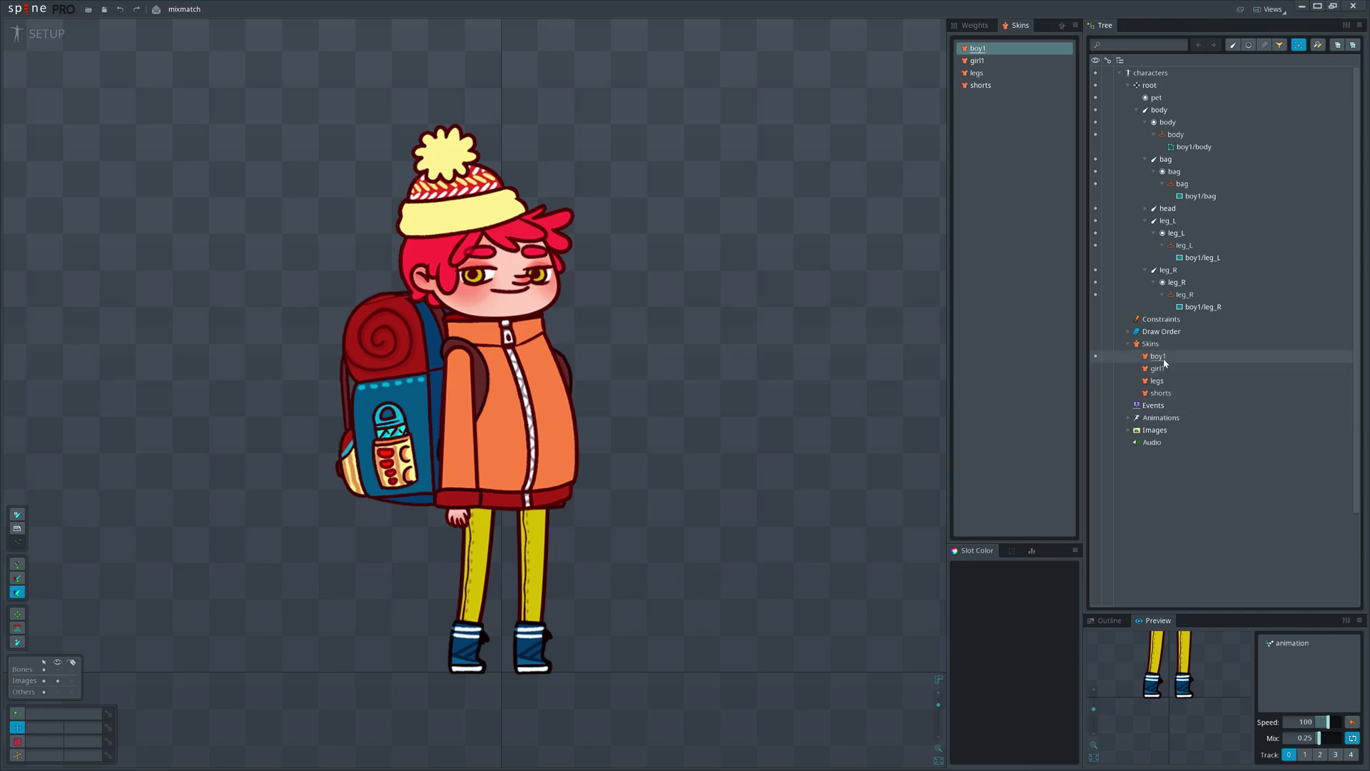
{"action": "left_click_drag", "start_coordinate": [717, 401], "coordinate": [725, 403]}
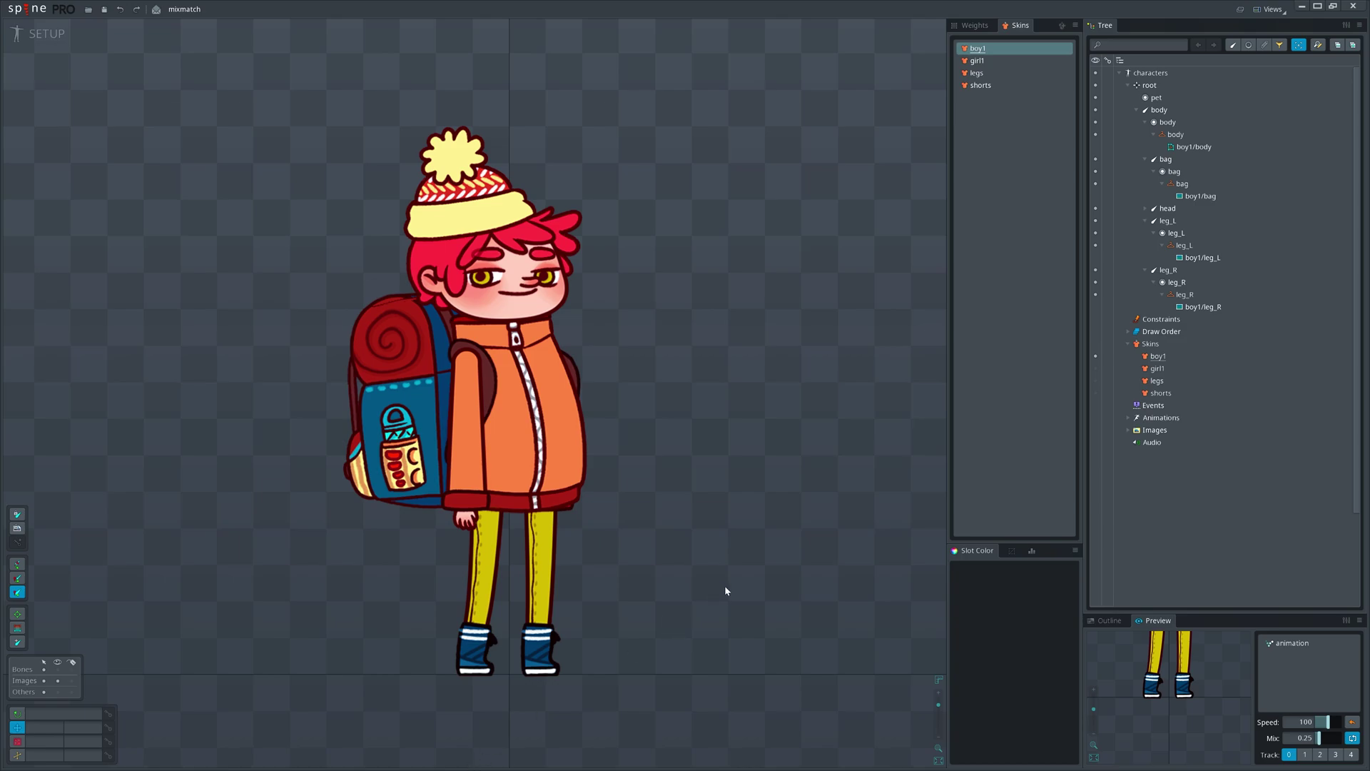
{"action": "left_click_drag", "start_coordinate": [721, 582], "coordinate": [722, 590]}
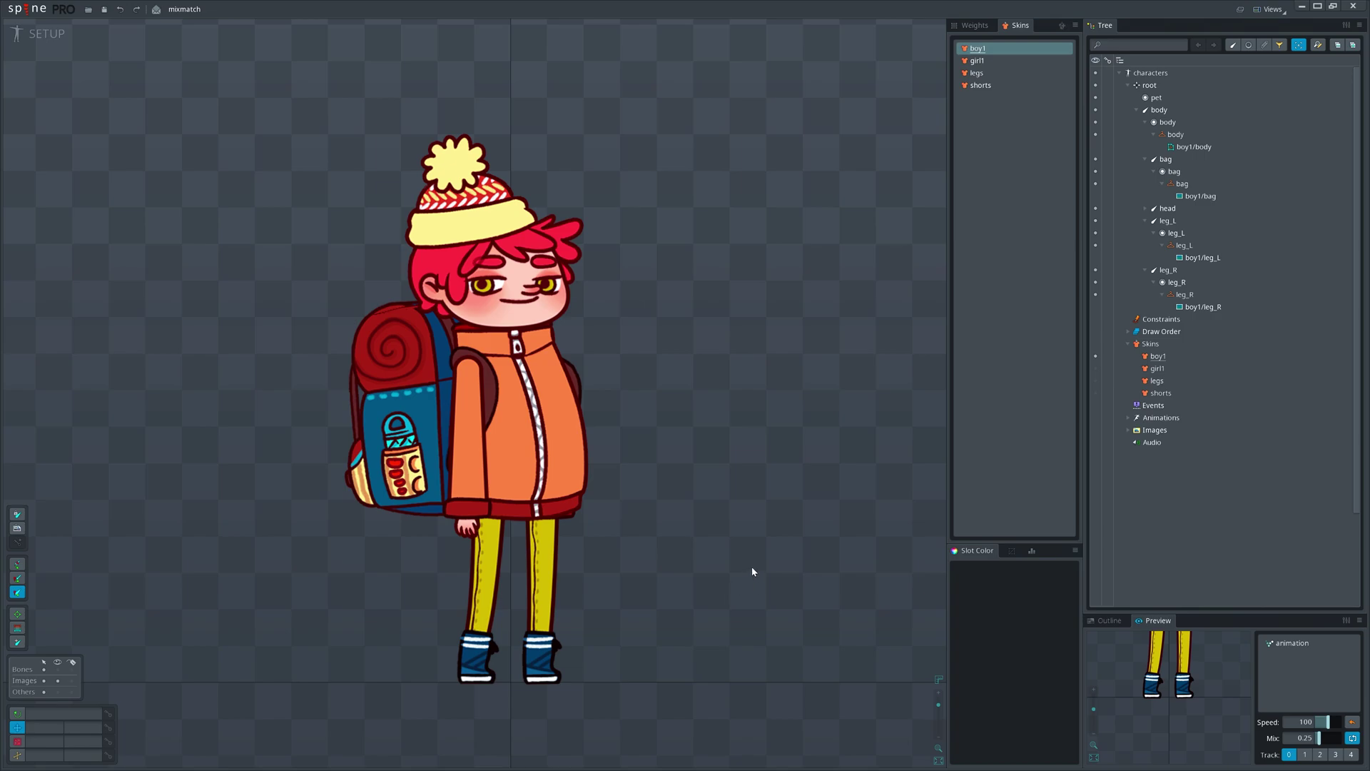
Step: Start duplicating the boy1 skin as boy2 and try the Linked meshes and Inherit deform options, leaving Linked meshes on
{"action": "left_click", "coordinate": [1191, 357]}
{"action": "left_click", "coordinate": [1315, 552]}
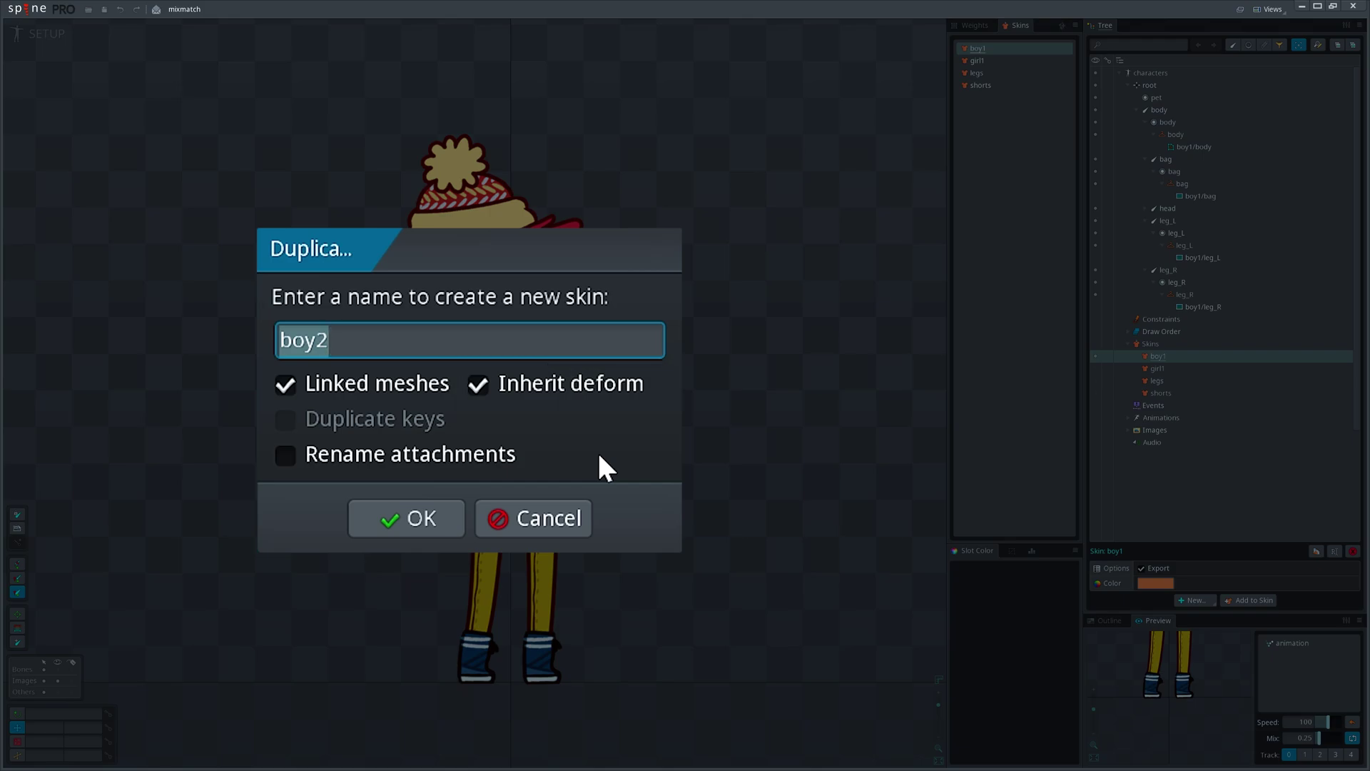
{"action": "left_click", "coordinate": [371, 384]}
{"action": "left_click", "coordinate": [370, 382]}
{"action": "left_click", "coordinate": [371, 384]}
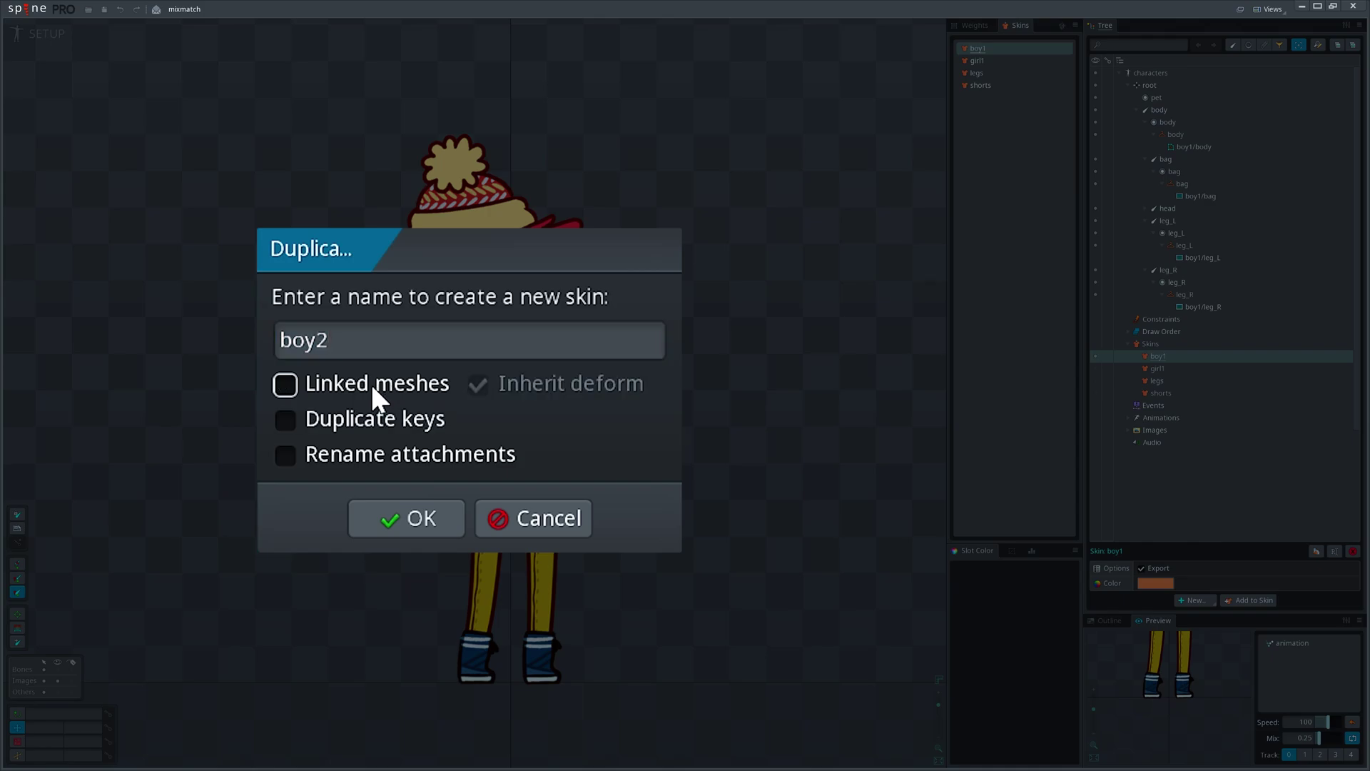
{"action": "left_click", "coordinate": [371, 384]}
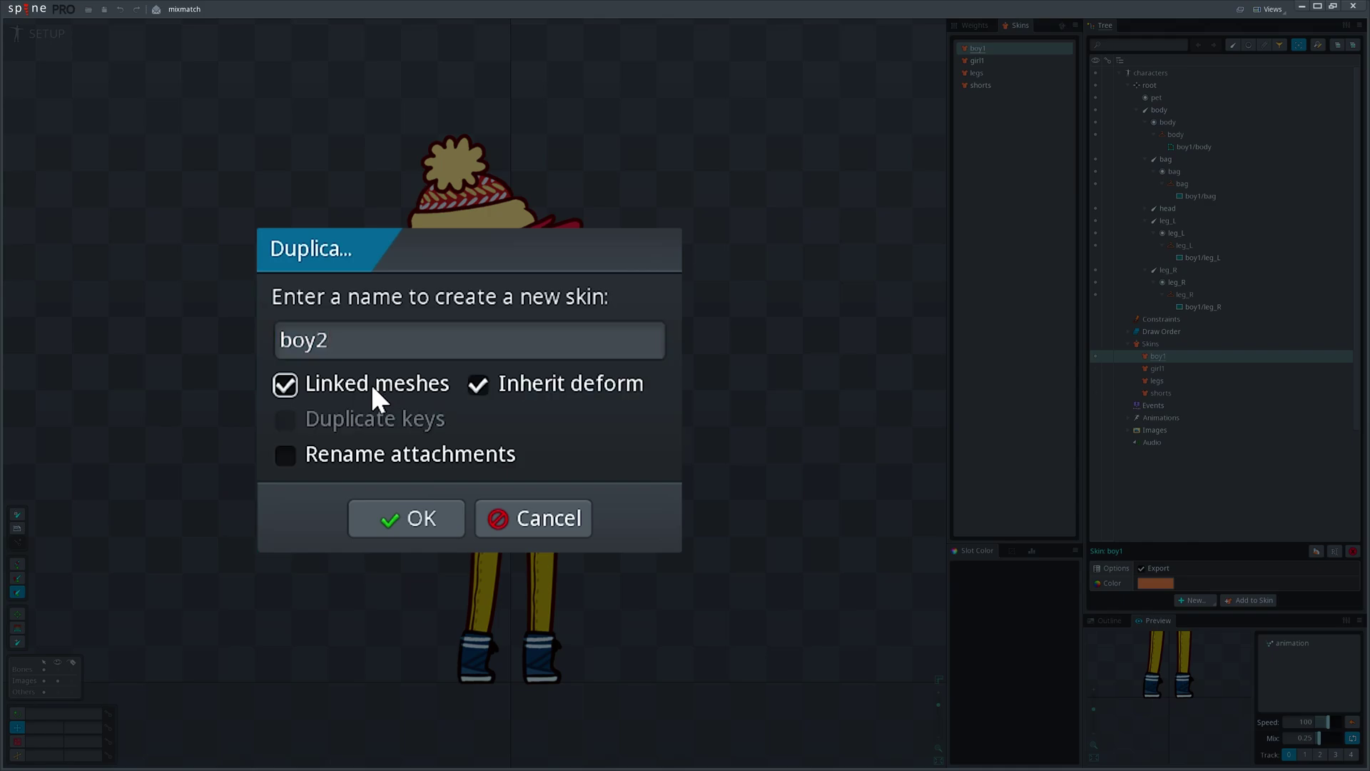
{"action": "left_click", "coordinate": [492, 384]}
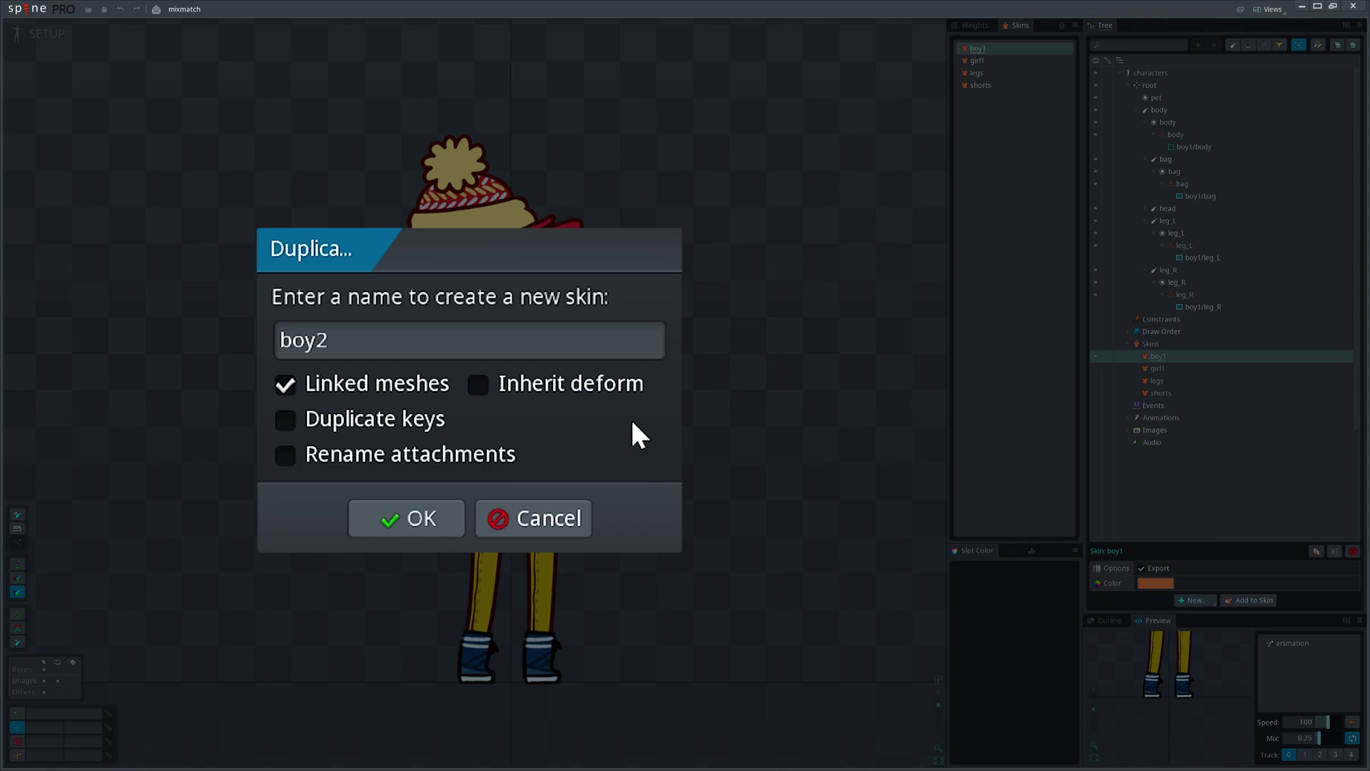
{"action": "left_click", "coordinate": [610, 389]}
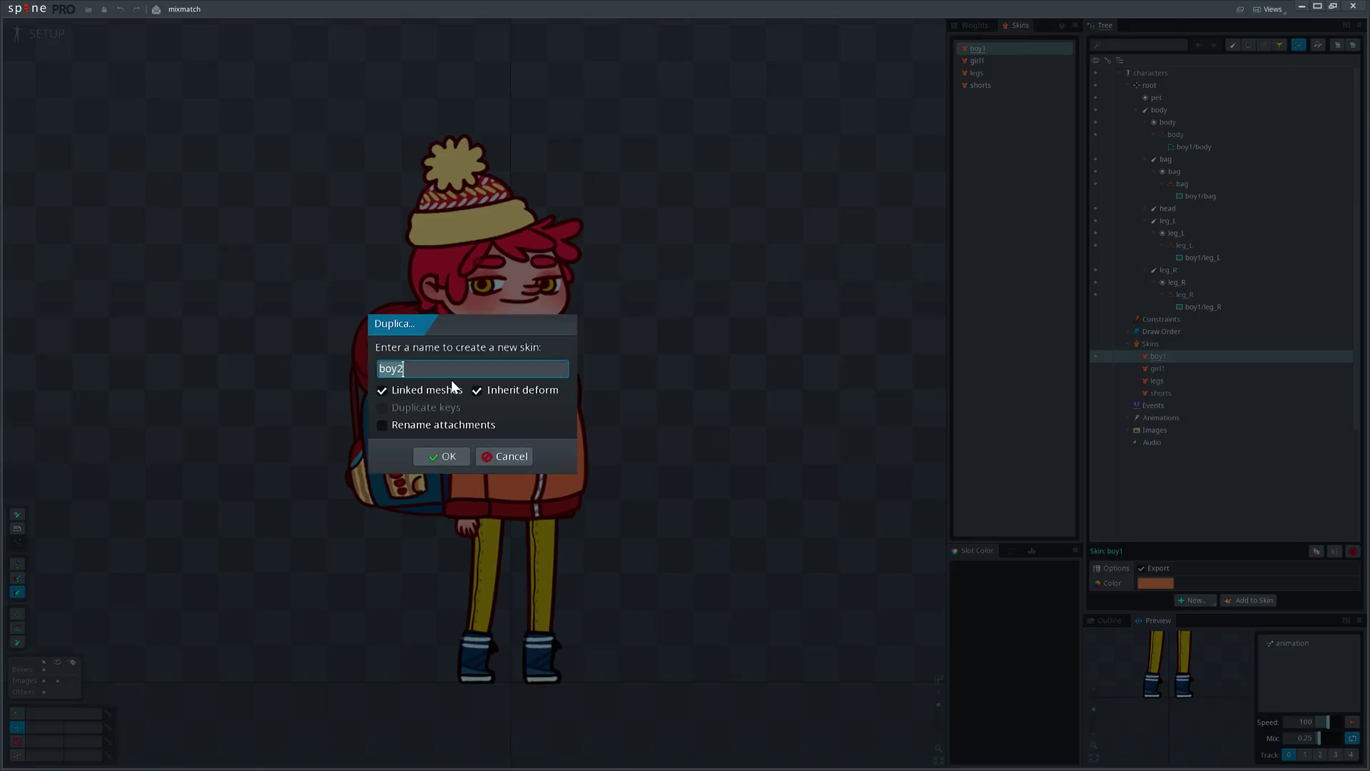
Step: Duplicate the boy1 skin as boy2 with Linked meshes and Duplicate keys on and Inherit deform off
{"action": "left_click", "coordinate": [480, 390]}
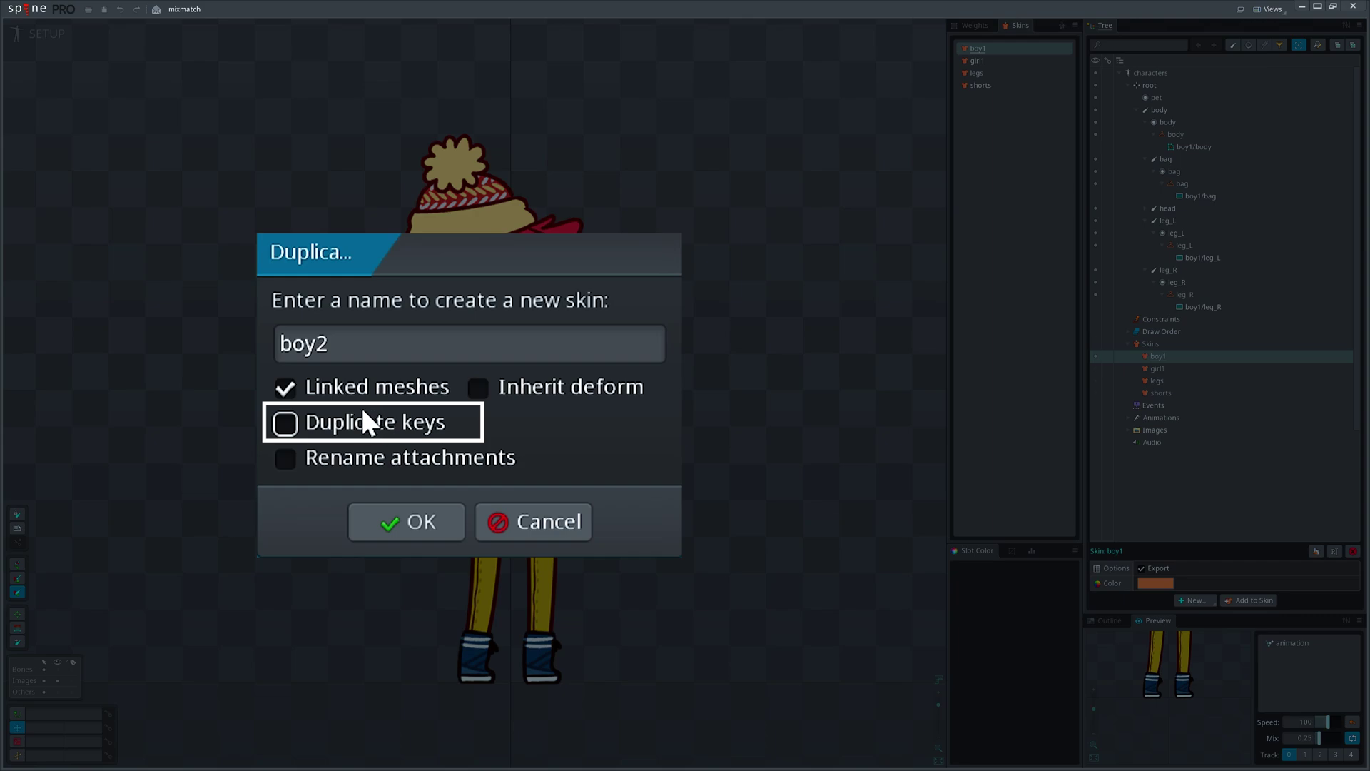
{"action": "left_click", "coordinate": [346, 434]}
{"action": "left_click", "coordinate": [345, 434]}
{"action": "left_click", "coordinate": [345, 435]}
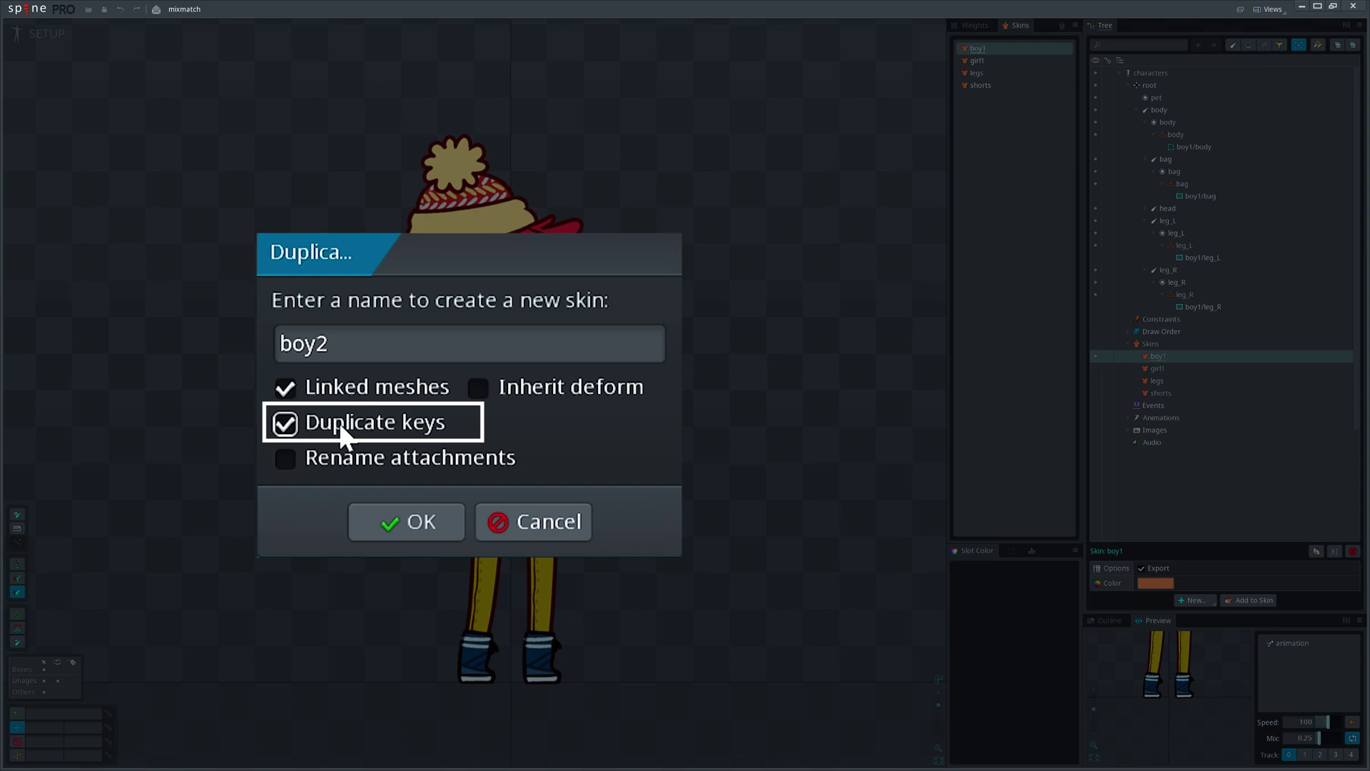
{"action": "left_click", "coordinate": [423, 521]}
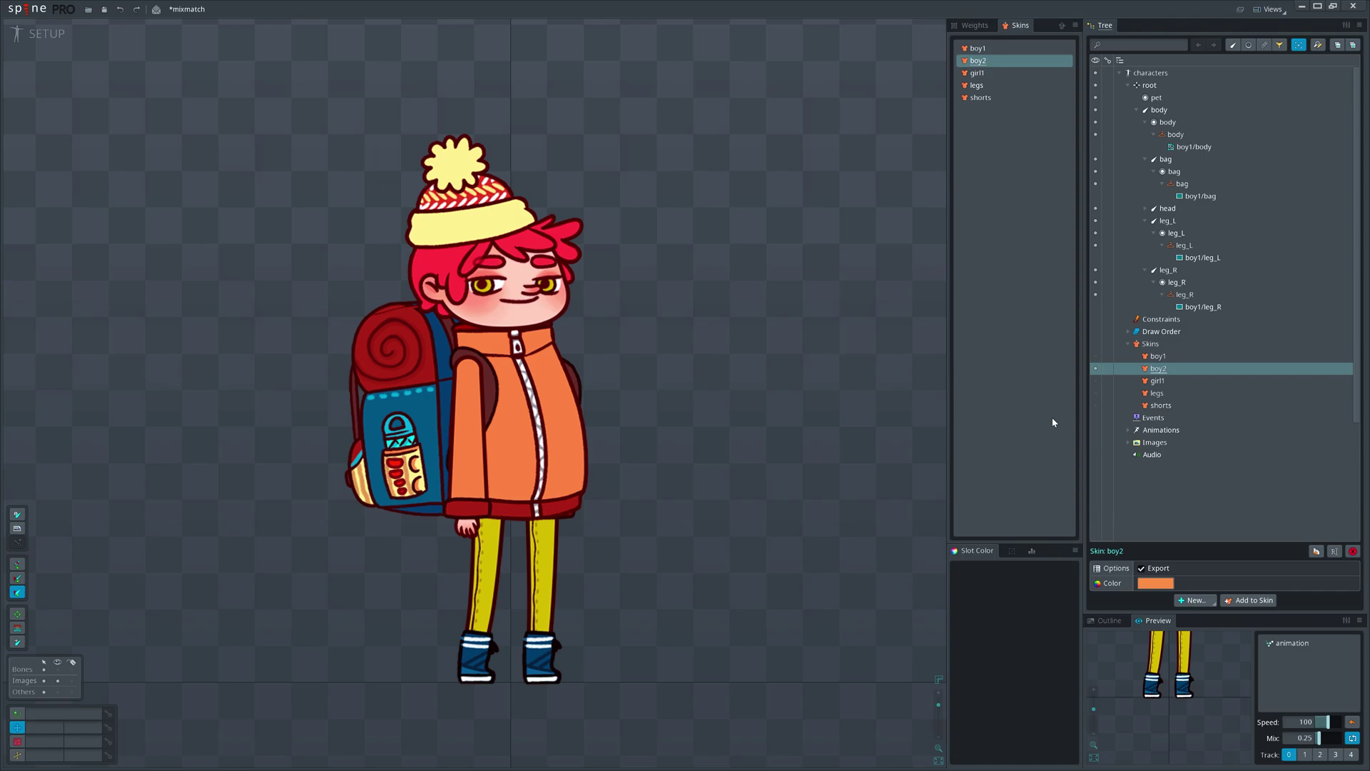
Step: Compare the body deform keys of the boy2 and boy1 skins in Animate mode and return to Setup mode
{"action": "left_click", "coordinate": [43, 33]}
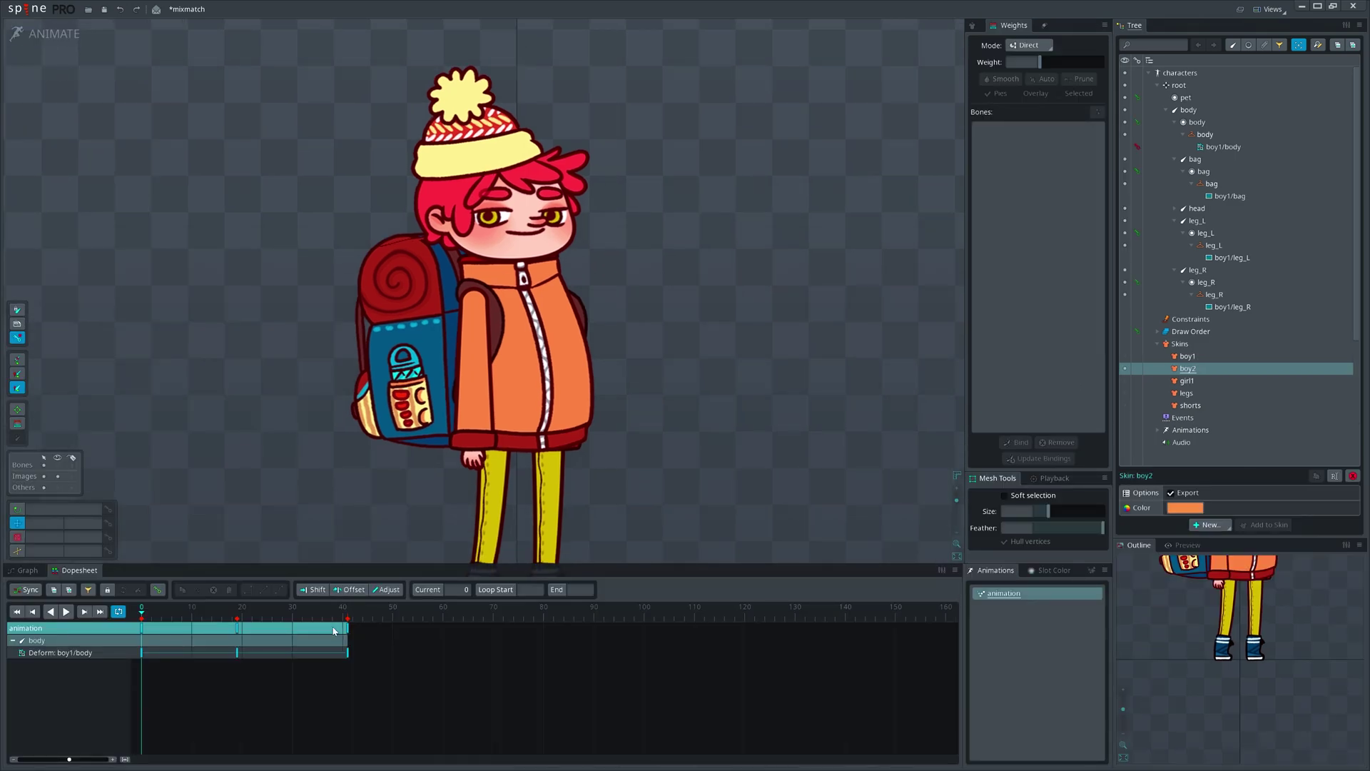
{"action": "left_click", "coordinate": [1125, 356]}
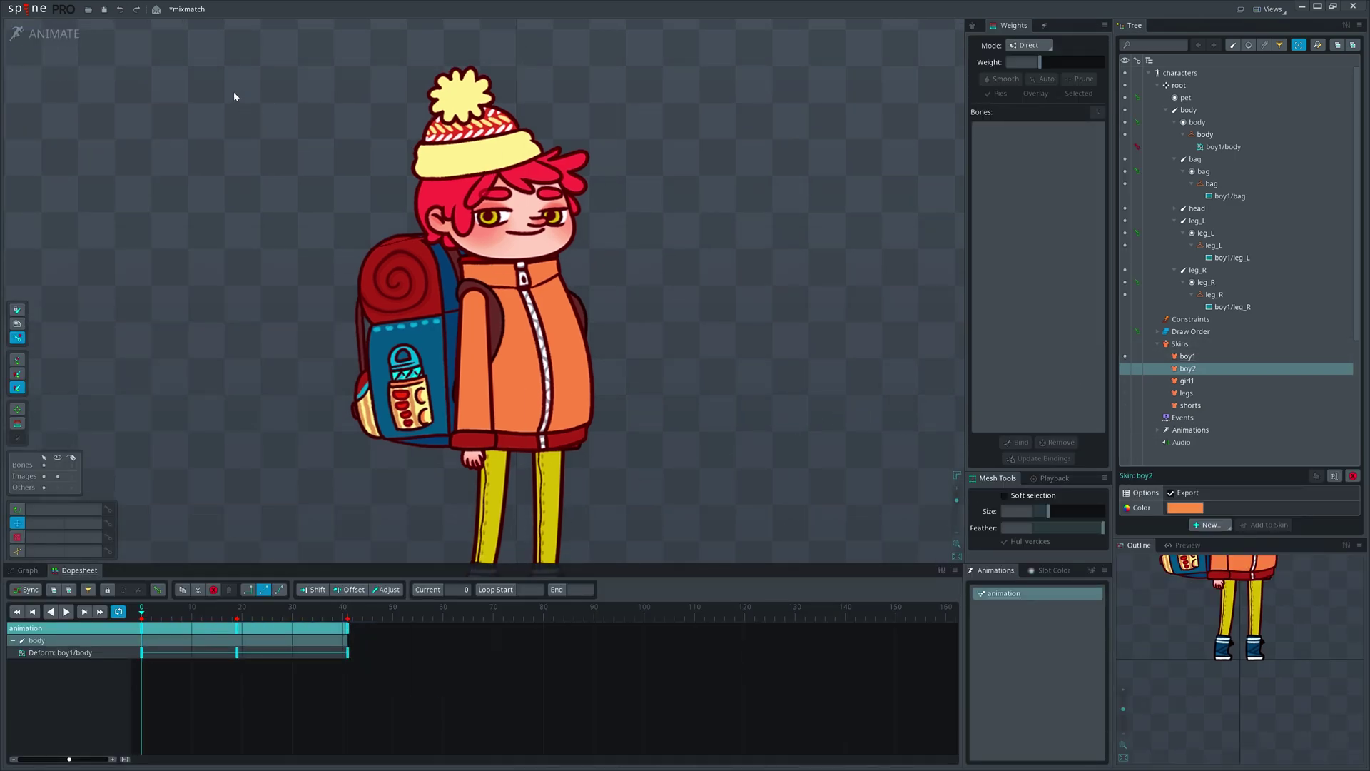
{"action": "left_click", "coordinate": [43, 34]}
Step: Duplicate the boy1 skin as boy3 with Linked meshes, Inherit deform and Rename attachments on
{"action": "left_click", "coordinate": [1170, 356]}
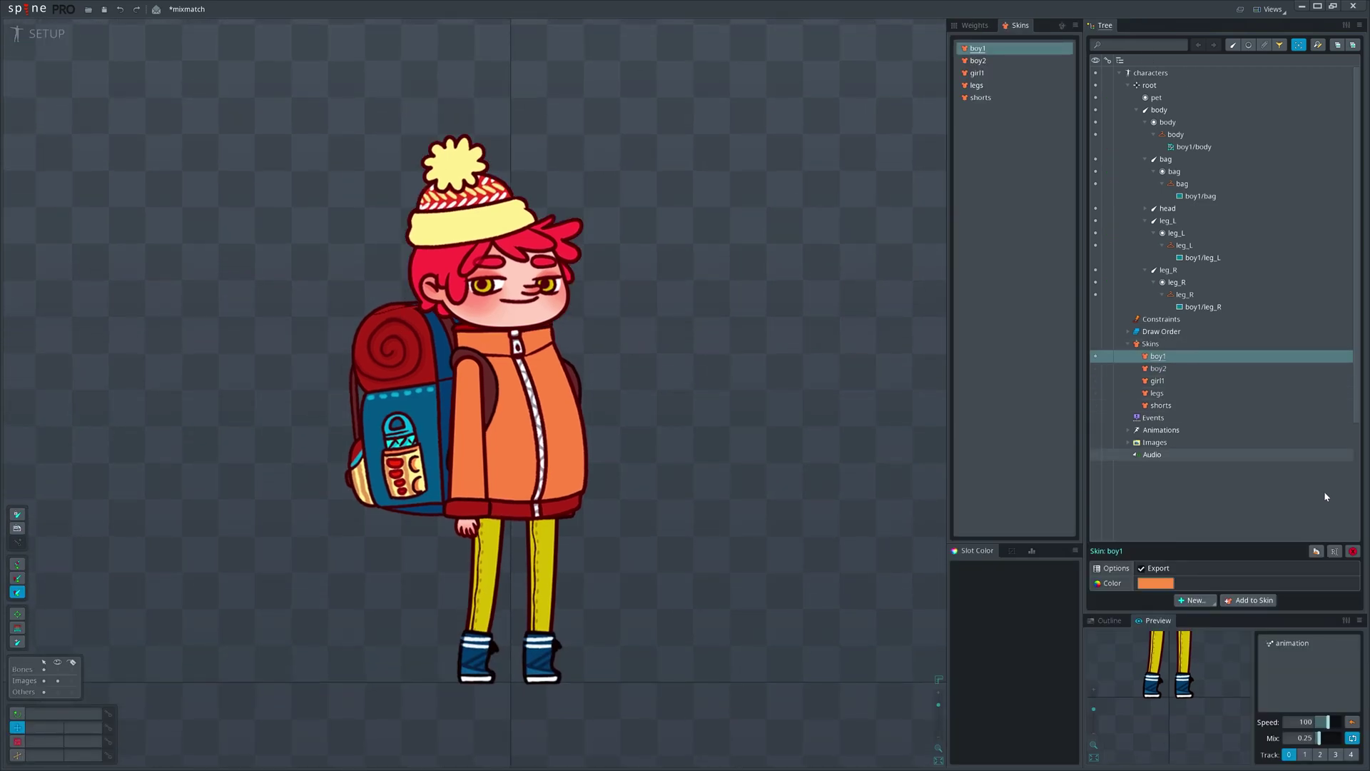
{"action": "left_click", "coordinate": [1316, 551]}
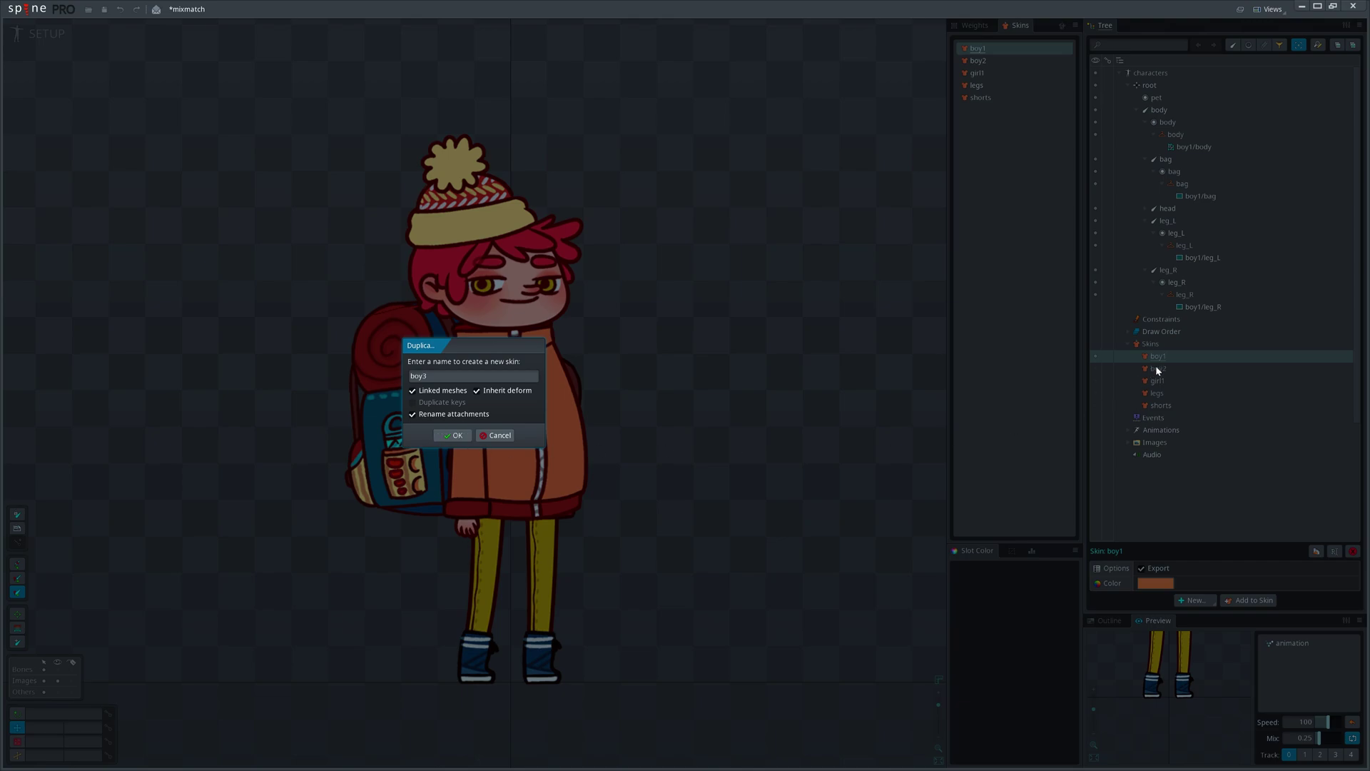
{"action": "left_click", "coordinate": [454, 435]}
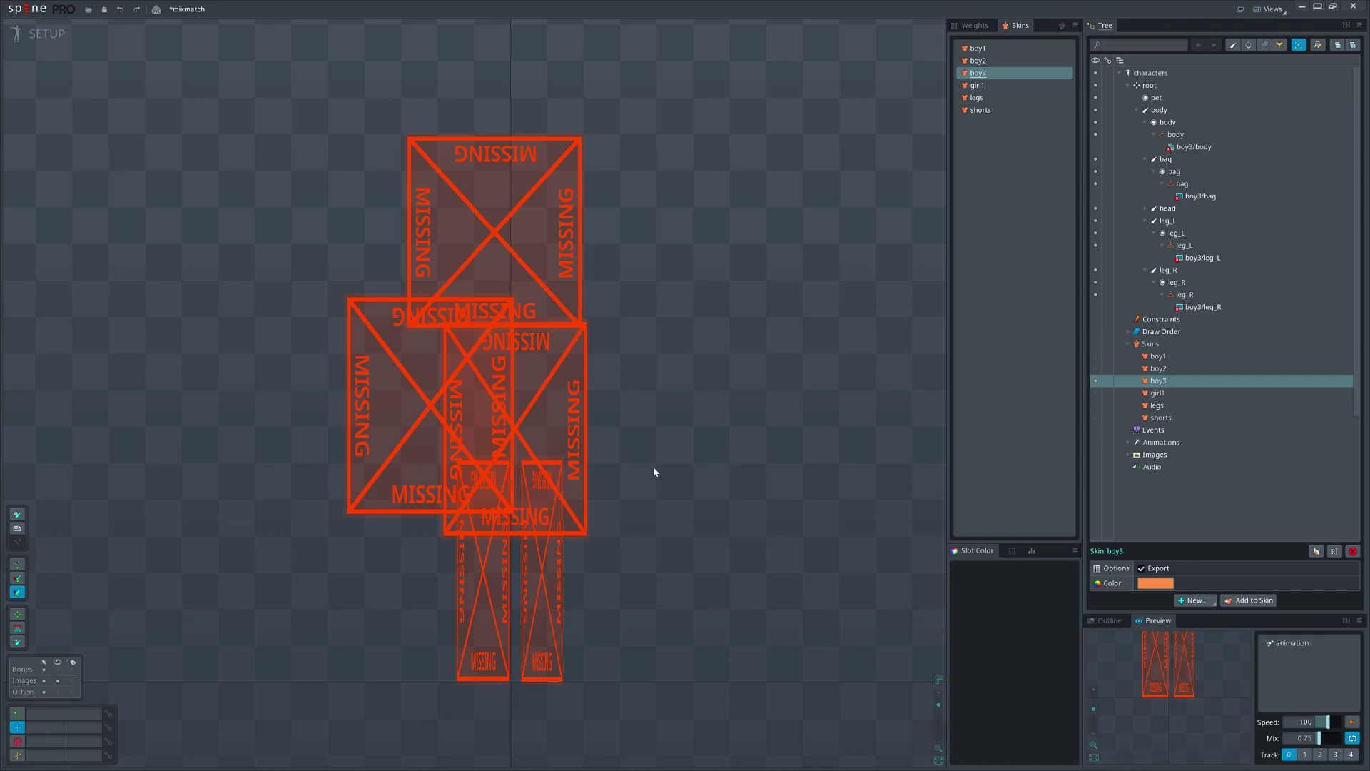
Step: Examine the boy3 skin's attachments, including the image path of the boy3/leg_L region
{"action": "left_click_drag", "start_coordinate": [729, 477], "coordinate": [682, 483]}
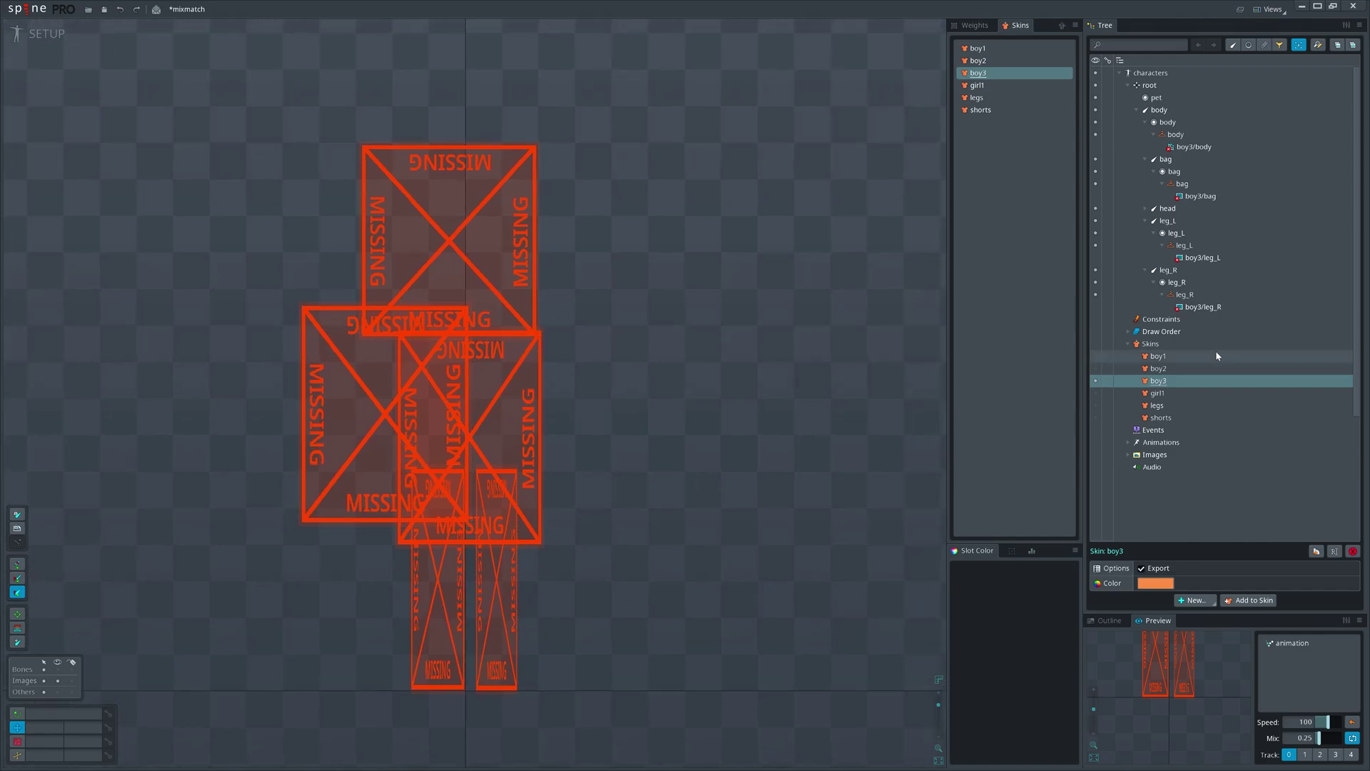
{"action": "left_click", "coordinate": [1206, 257]}
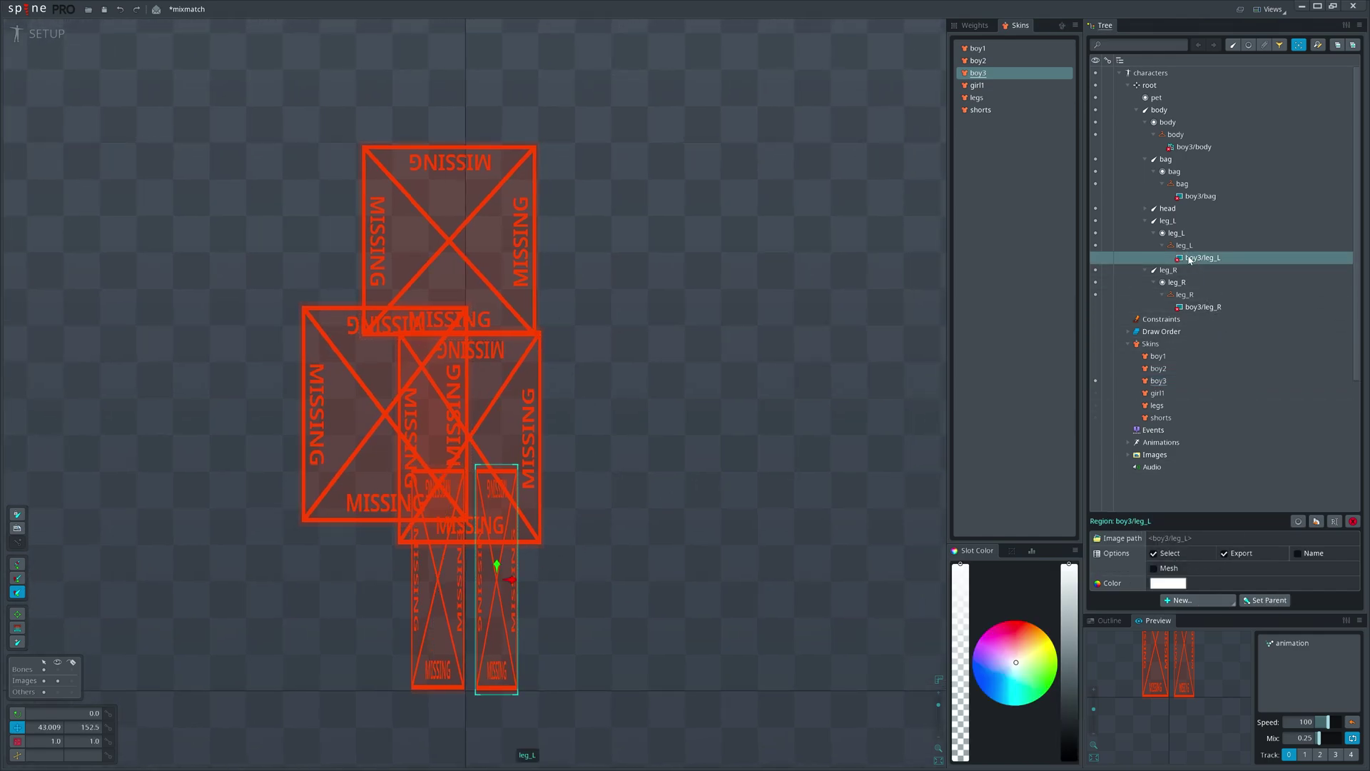
{"action": "left_click_drag", "start_coordinate": [798, 430], "coordinate": [836, 425]}
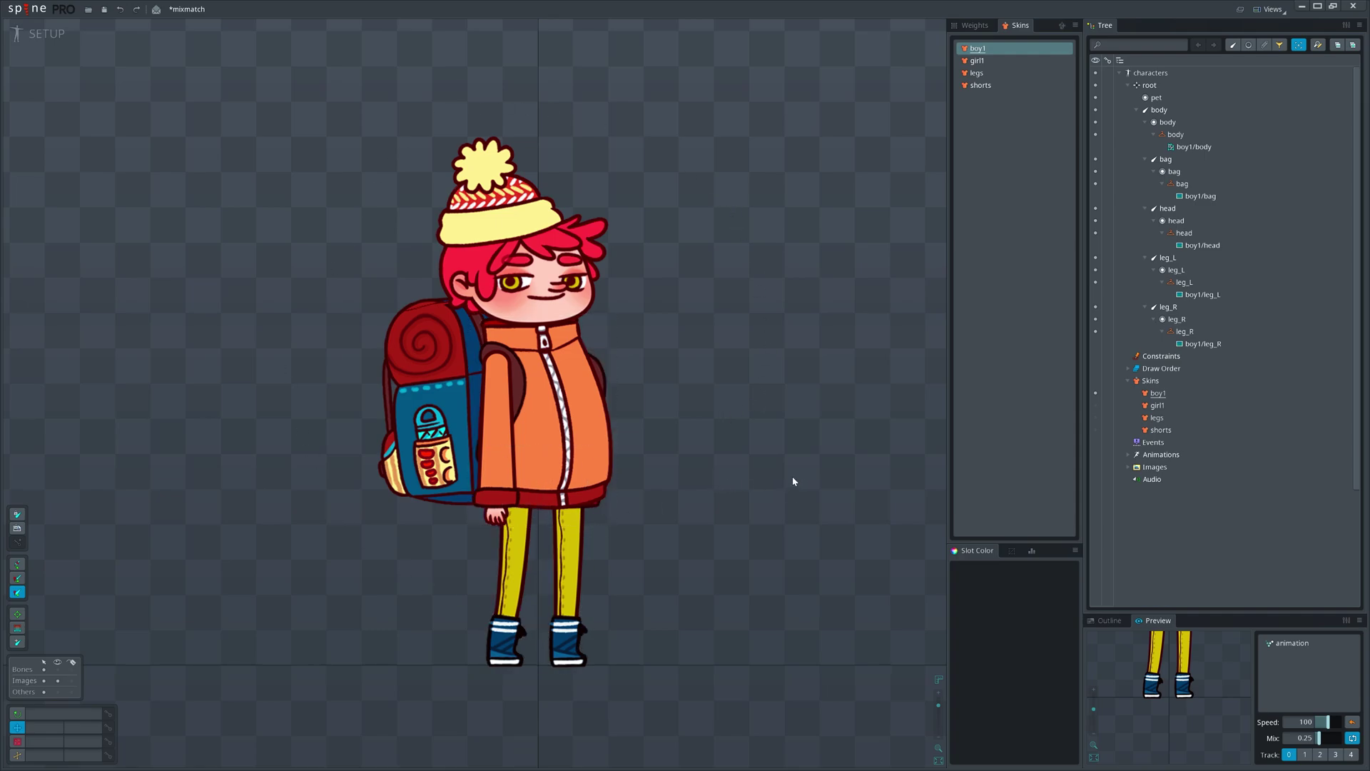
Step: Inspect the boy1/bag region, the leg_R bone and the boy1/body mesh of the boy1 skin
{"action": "left_click", "coordinate": [446, 428]}
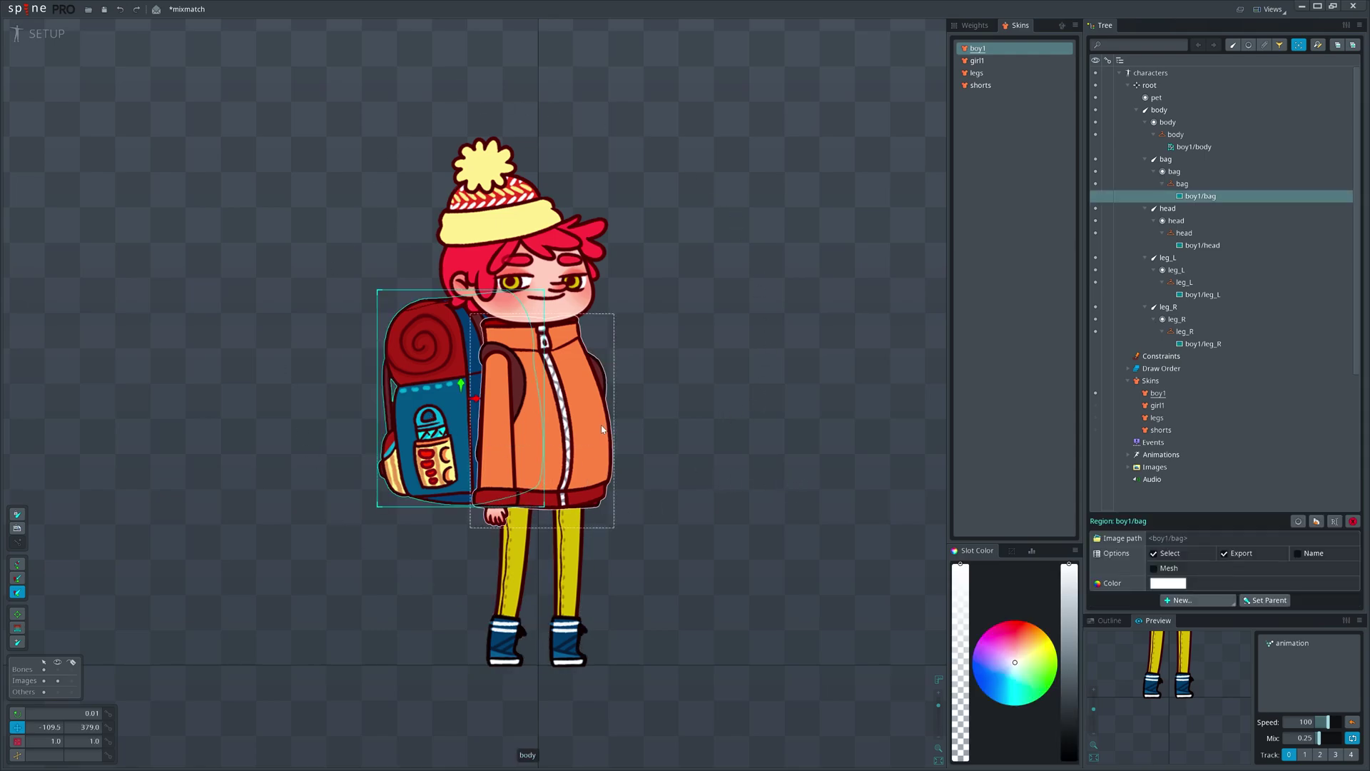
{"action": "left_click", "coordinate": [568, 568]}
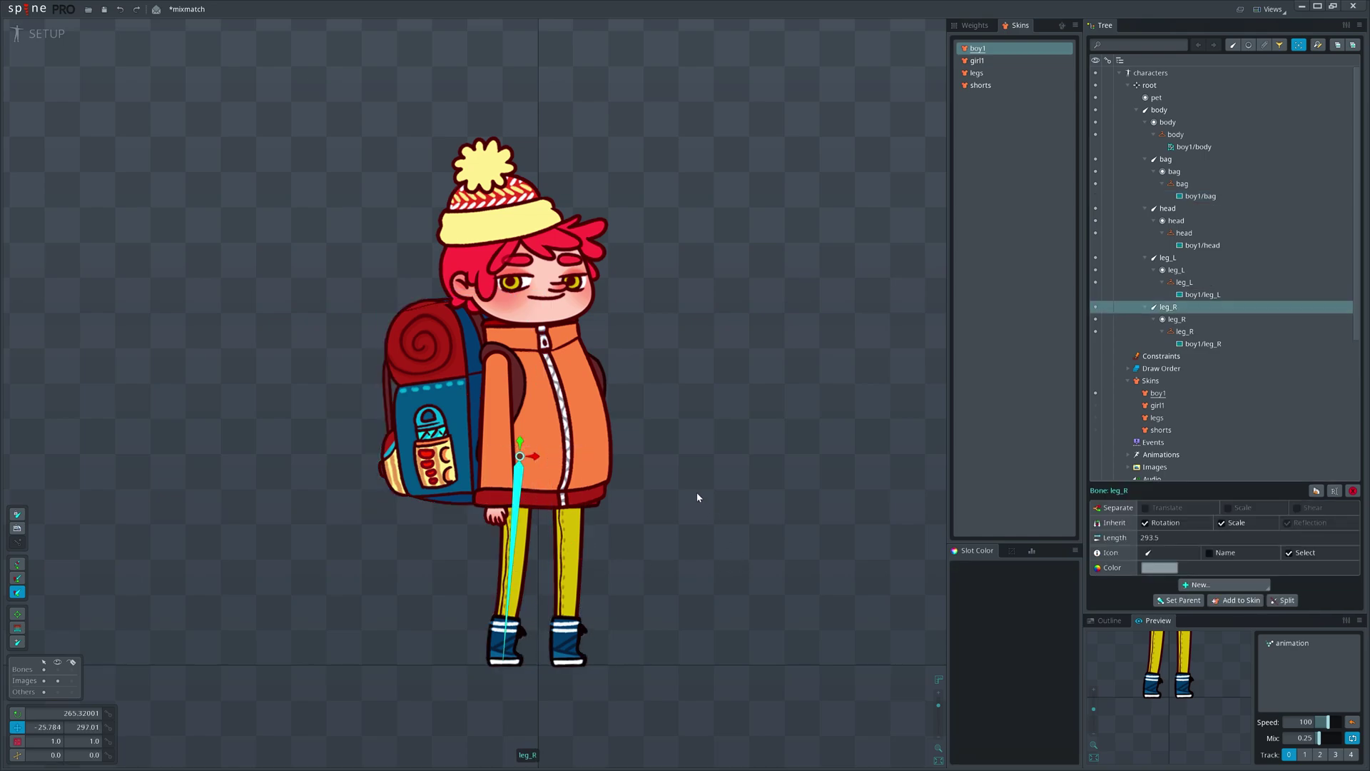
{"action": "left_click", "coordinate": [608, 432]}
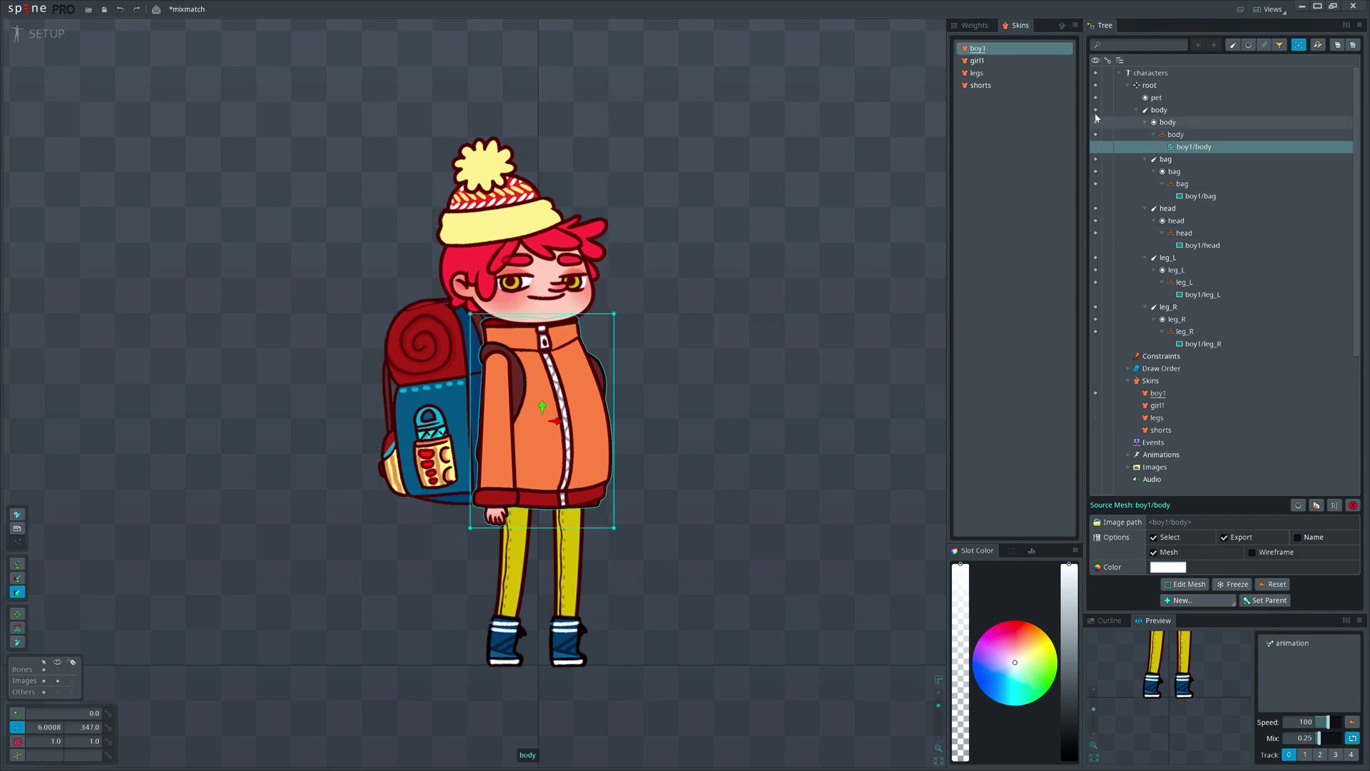
Step: Duplicate the boy1 skin as boy2 with Linked meshes off
{"action": "left_click", "coordinate": [1015, 50]}
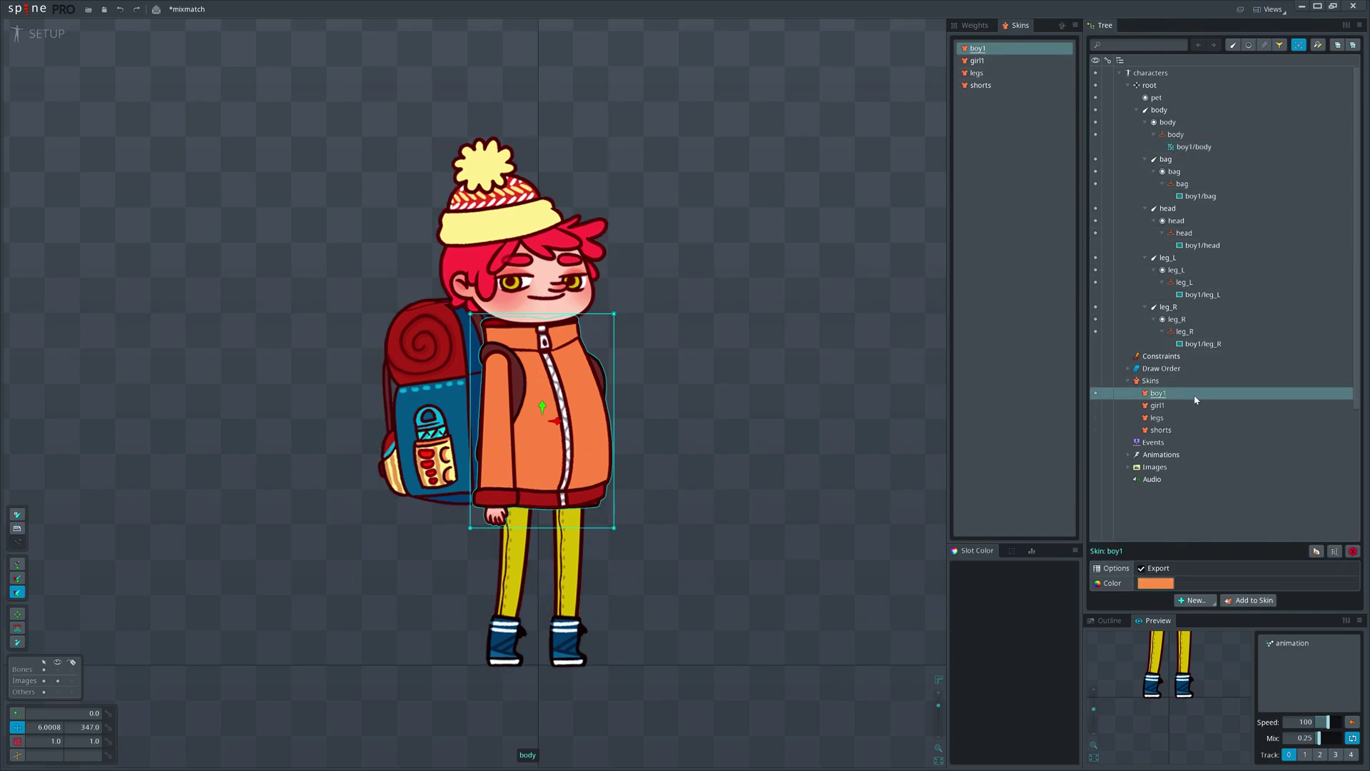
{"action": "left_click", "coordinate": [1315, 551]}
{"action": "left_click", "coordinate": [471, 377]}
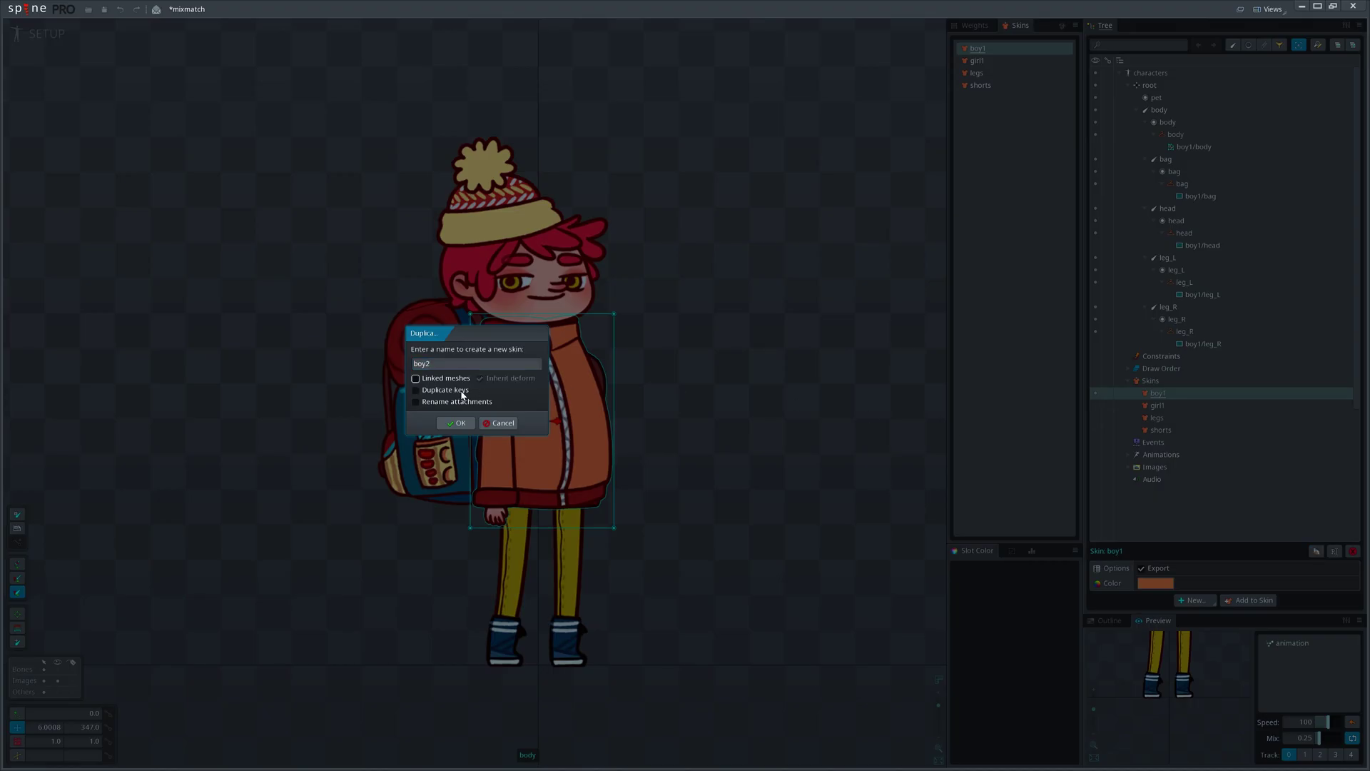
{"action": "left_click", "coordinate": [455, 422]}
Step: Delete the boy1/bag region from the boy2 skin's bag placeholder
{"action": "left_click", "coordinate": [512, 538]}
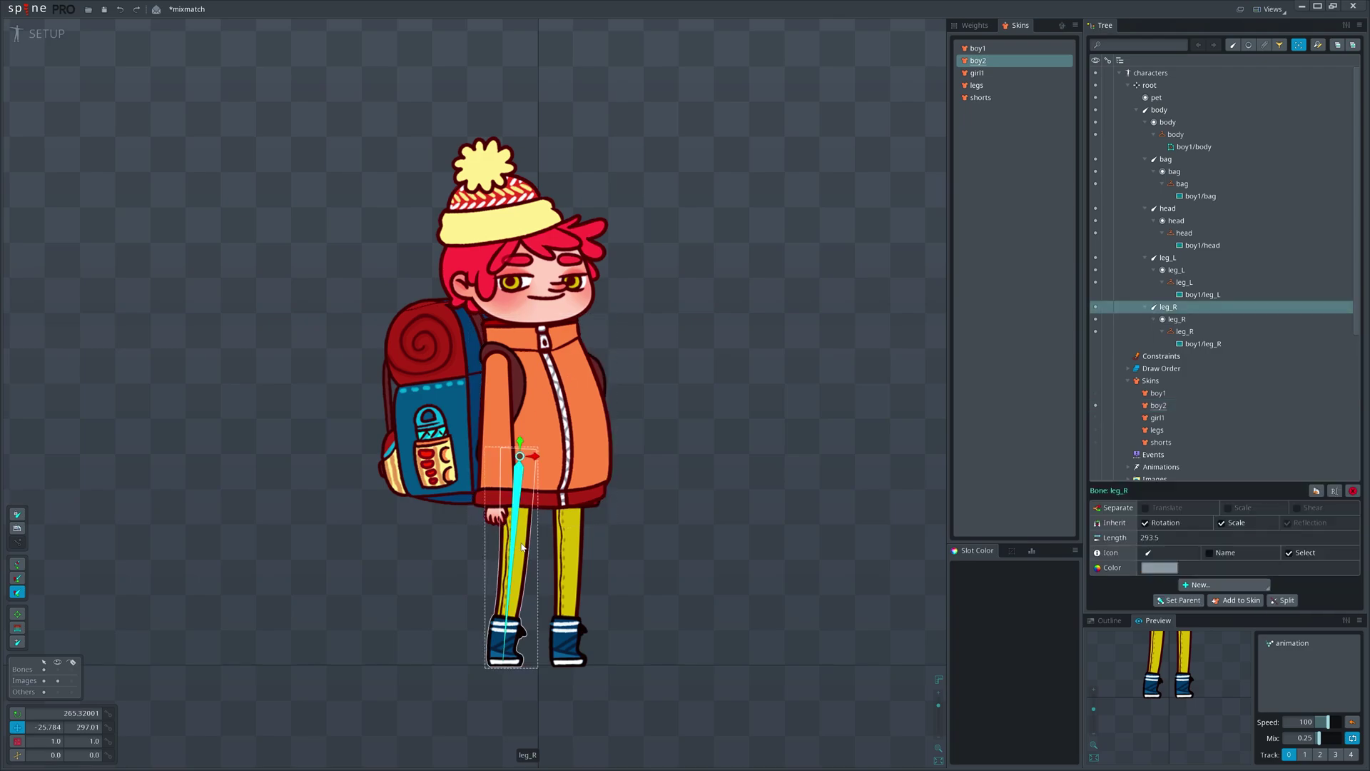
{"action": "left_click", "coordinate": [476, 487]}
{"action": "key", "text": "Delete"}
{"action": "key", "text": "Return"}
Step: Tint the slots of both leg regions red using the slot color
{"action": "left_click", "coordinate": [511, 557]}
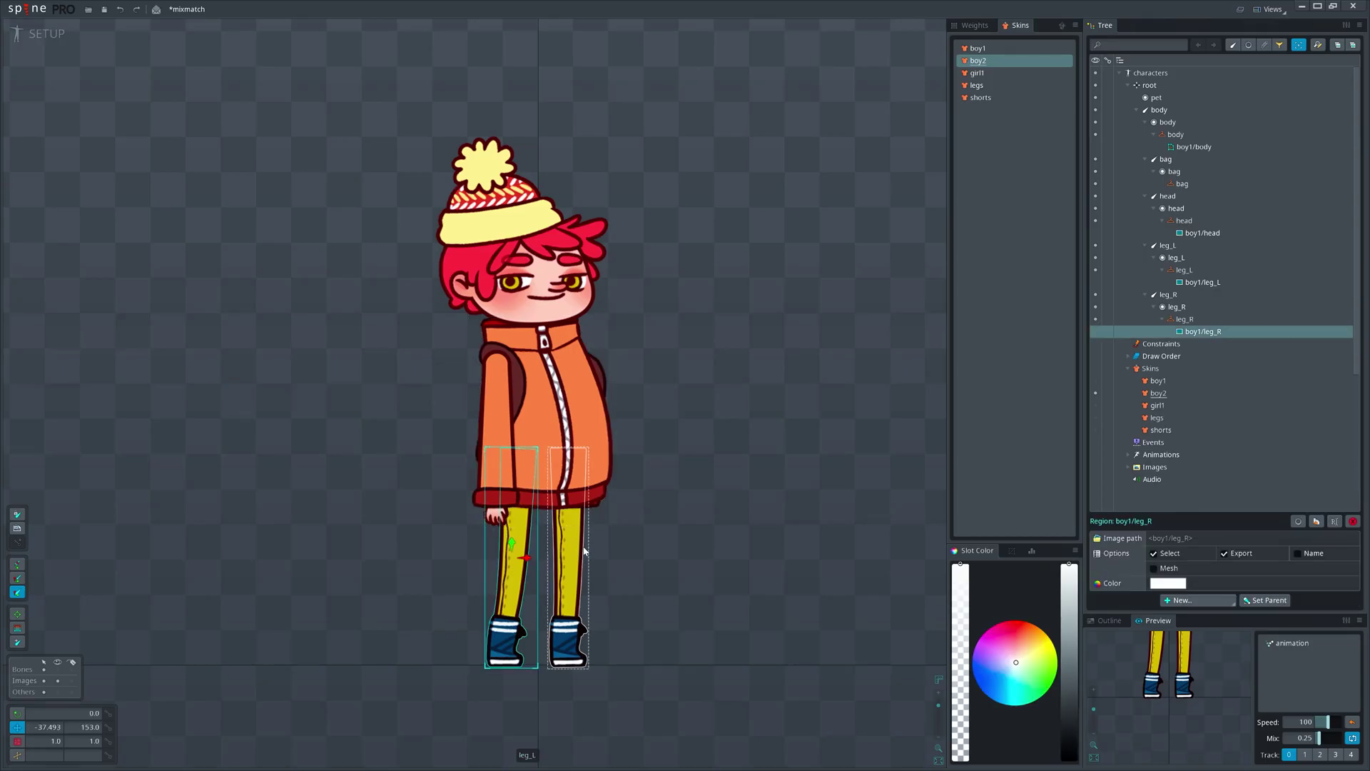
{"action": "left_click", "coordinate": [583, 549], "text": "ctrl"}
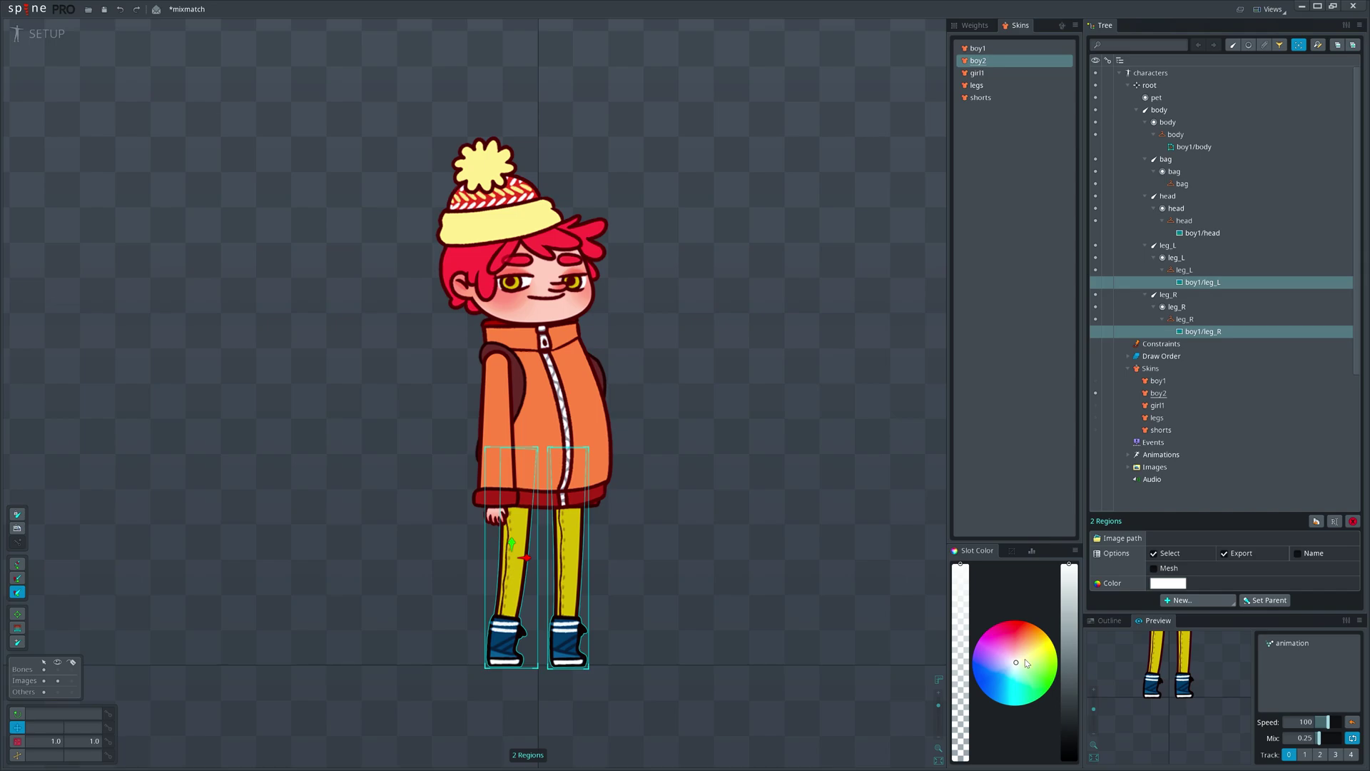
{"action": "left_click_drag", "start_coordinate": [1016, 664], "coordinate": [1015, 607]}
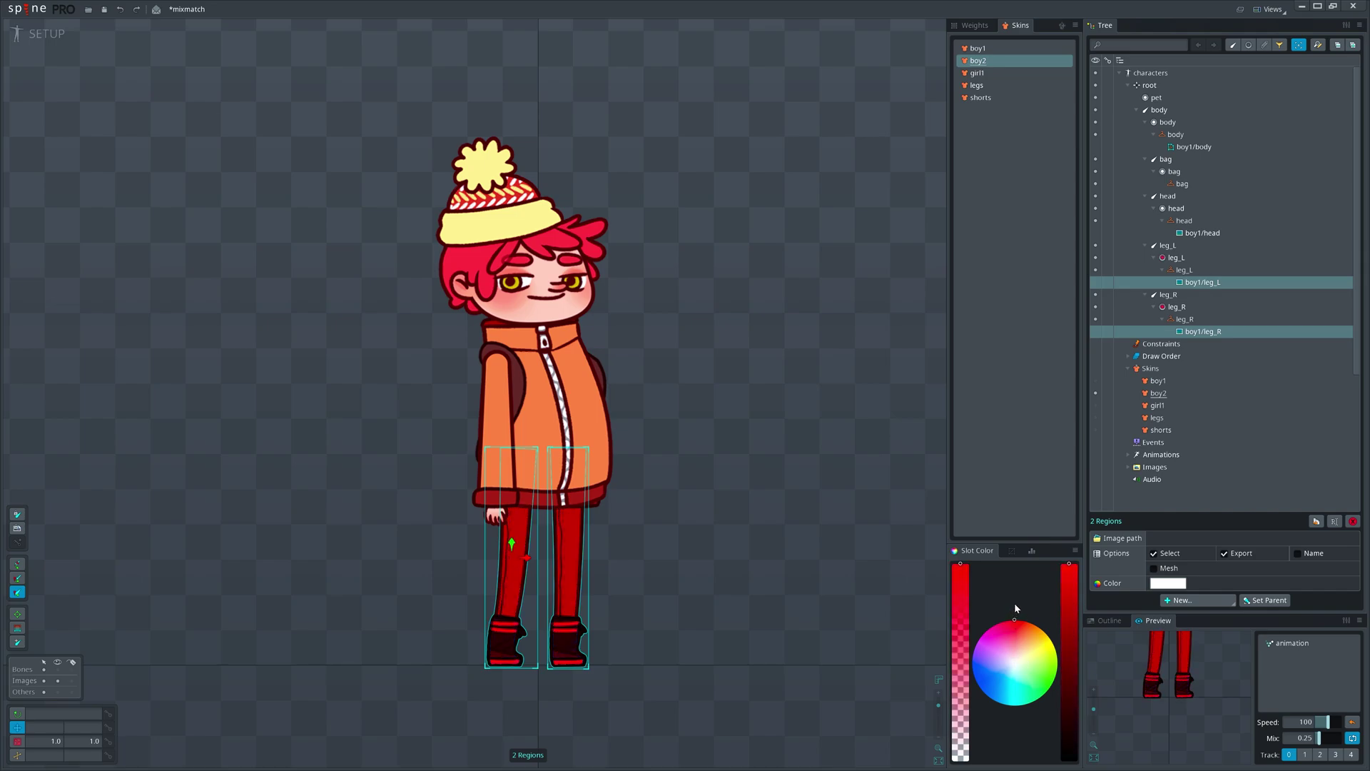
{"action": "left_click", "coordinate": [589, 422]}
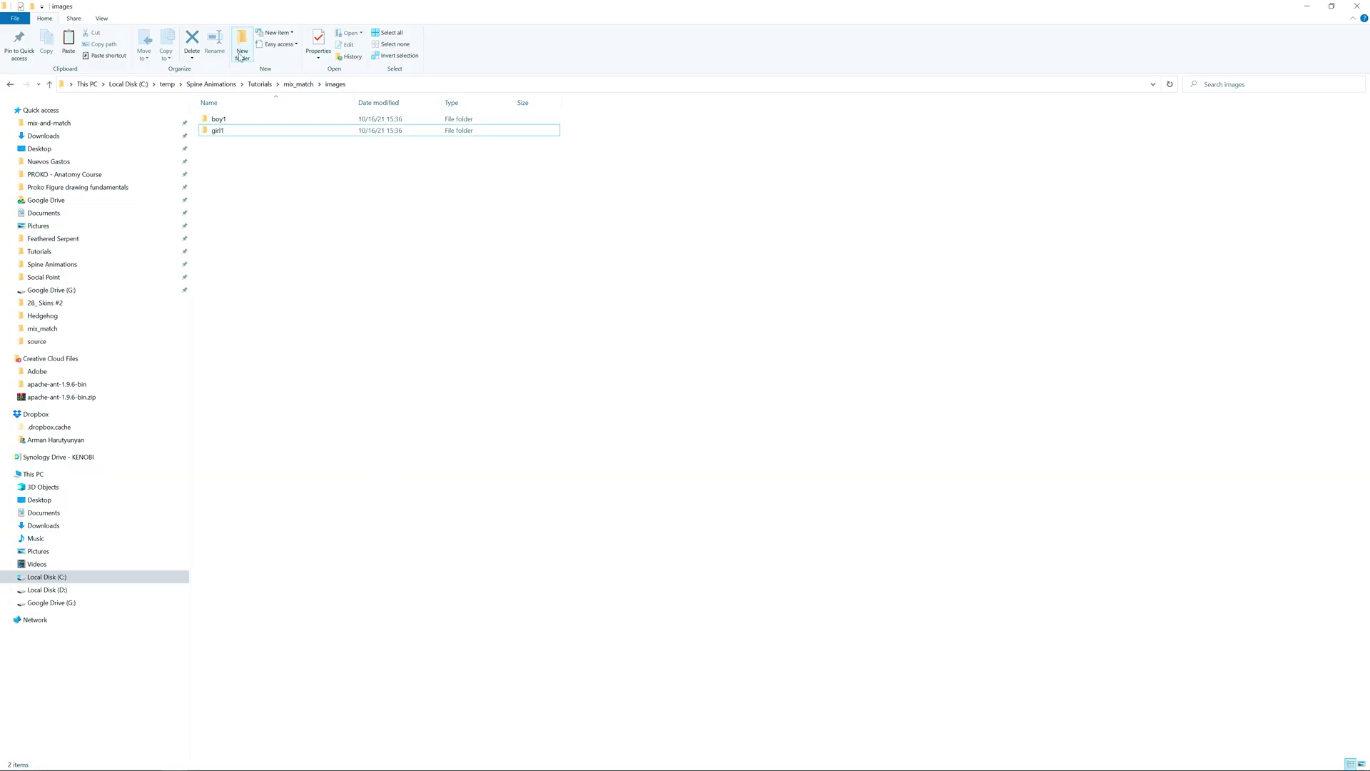
Step: In File Explorer, create a new folder named boy2 inside the project's images folder
{"action": "left_click", "coordinate": [242, 45]}
{"action": "type", "text": "boy"}
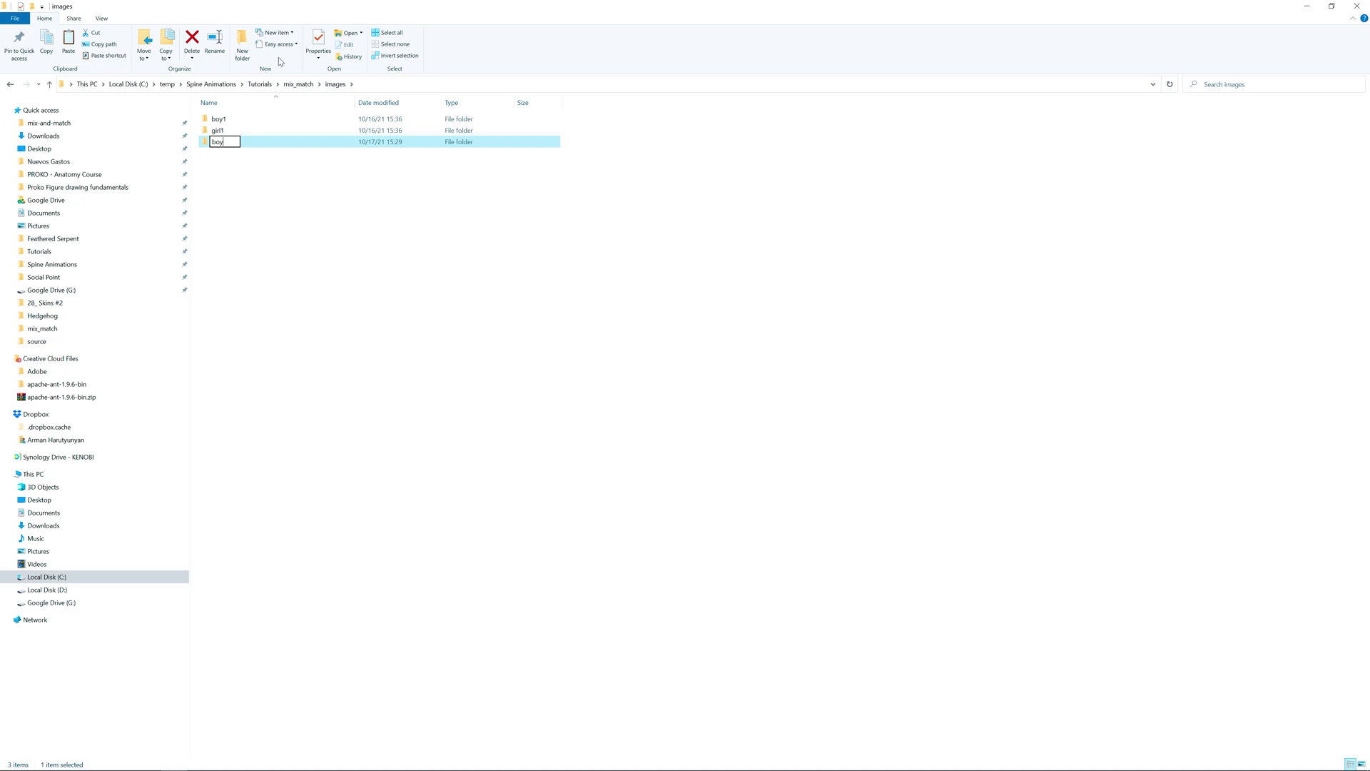
{"action": "type", "text": "2"}
{"action": "key", "text": "Return"}
Step: Copy head.png from the boy1 folder into the boy2 folder and open the copy in Photoshop
{"action": "double_click", "coordinate": [239, 118]}
{"action": "left_click", "coordinate": [339, 134]}
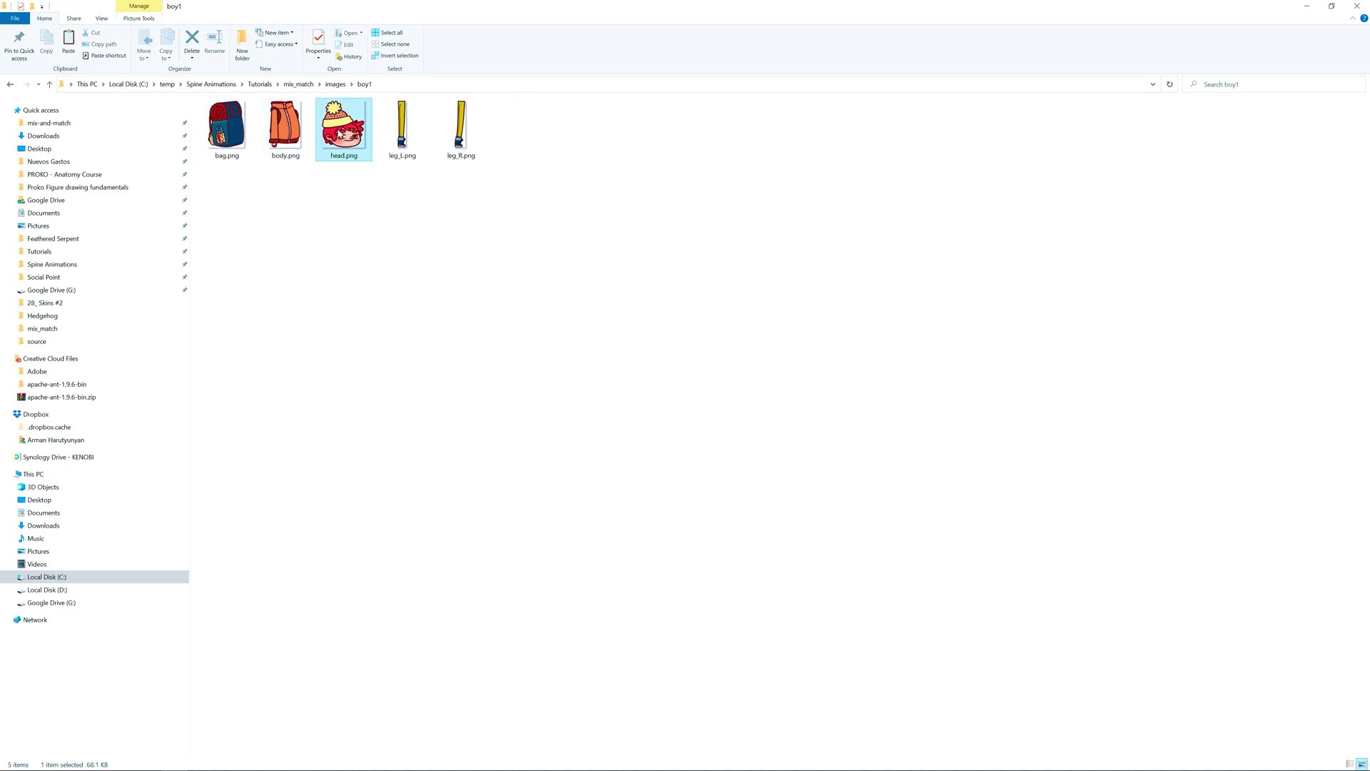
{"action": "key", "text": "BackSpace"}
{"action": "double_click", "coordinate": [230, 131]}
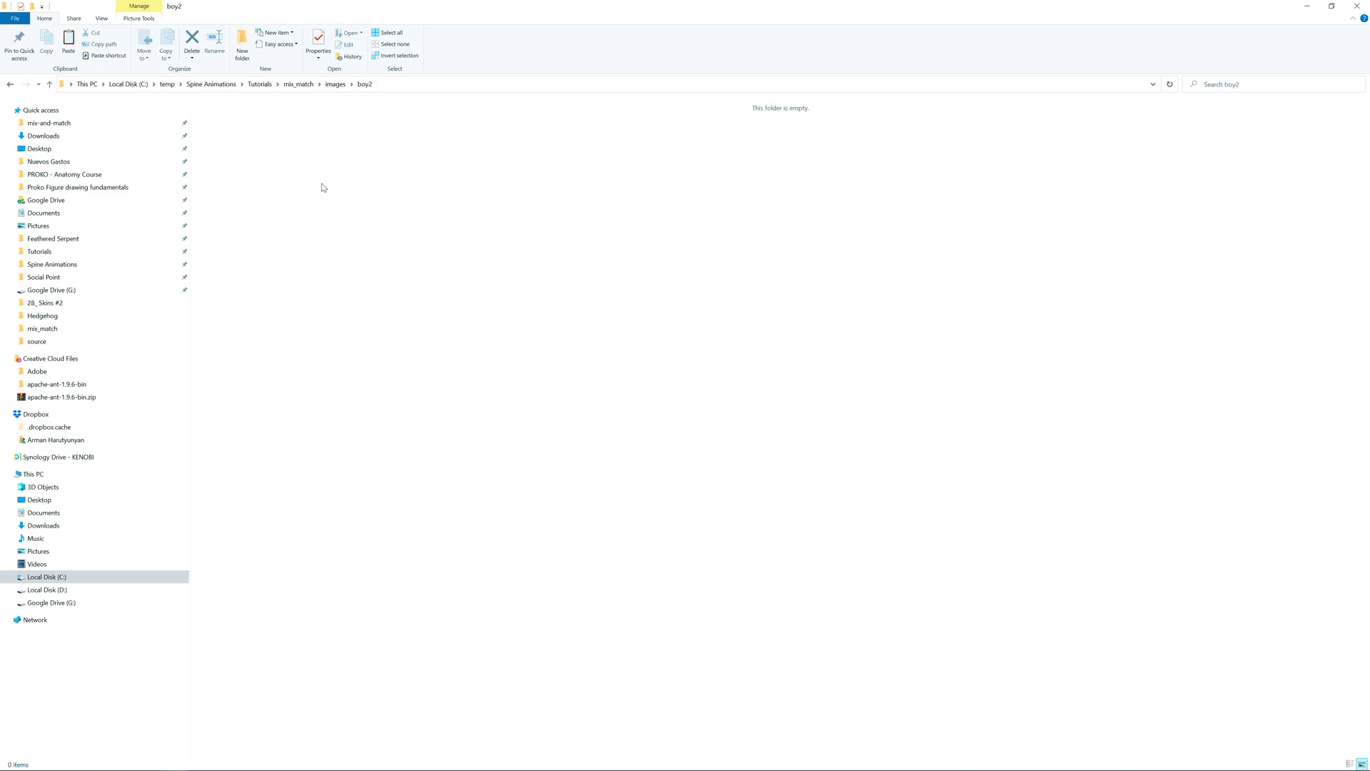
{"action": "key", "text": "ctrl+v"}
{"action": "left_click_drag", "start_coordinate": [227, 127], "coordinate": [734, 335]}
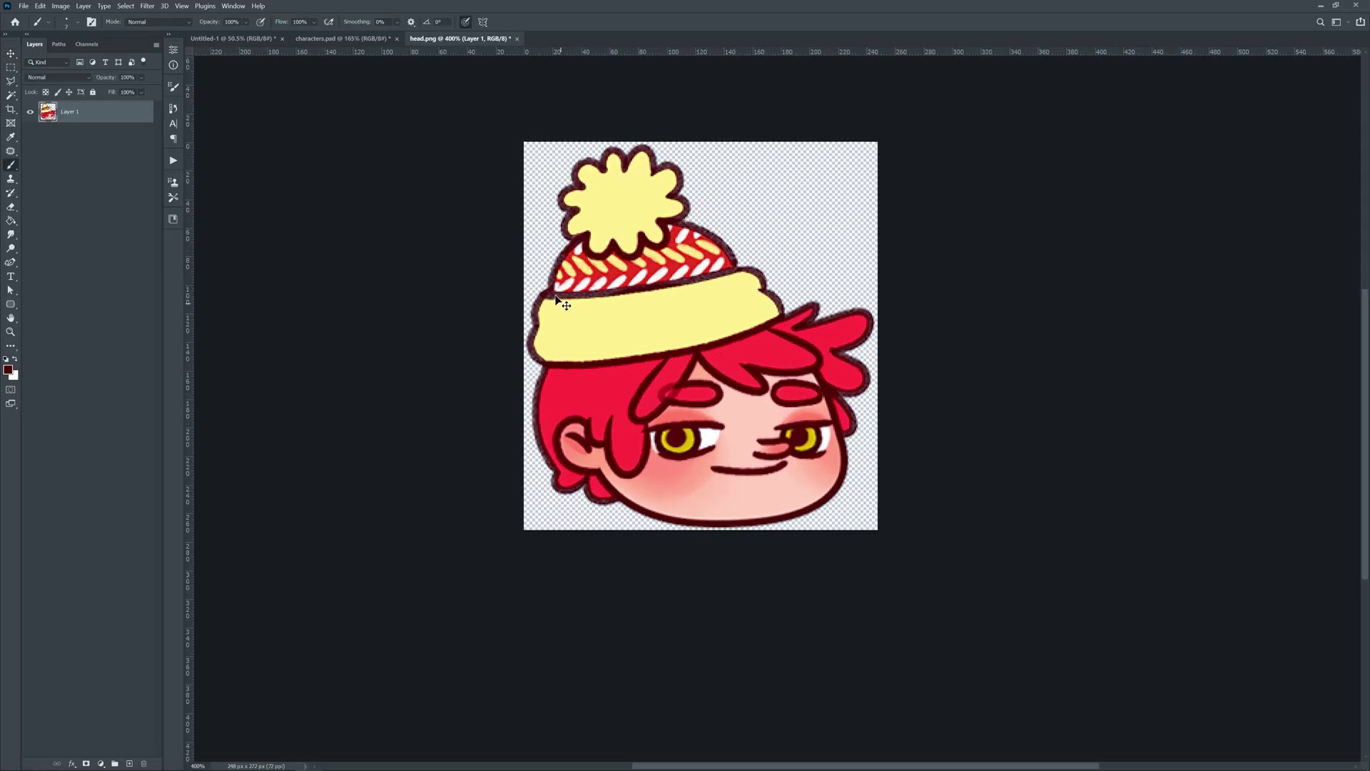
Step: Brush a drooping Santa hat outline with a round pompom over the head and erase the old artwork outside it
{"action": "mouse_move", "coordinate": [546, 291]}
{"action": "left_mouse_down"}
{"action": "mouse_move", "coordinate": [789, 234]}
{"action": "mouse_move", "coordinate": [823, 292]}
{"action": "left_mouse_up"}
{"action": "key", "text": "e"}
{"action": "mouse_move", "coordinate": [856, 314]}
{"action": "left_mouse_down"}
{"action": "mouse_move", "coordinate": [895, 433]}
{"action": "mouse_move", "coordinate": [845, 328]}
{"action": "mouse_move", "coordinate": [811, 365]}
{"action": "mouse_move", "coordinate": [796, 324]}
{"action": "left_mouse_up"}
Step: Fill the upper part of the hat with the red sampled from its original pattern using the Brush tool
{"action": "key", "text": "bracketleft"}
{"action": "key", "text": "b"}
{"action": "left_click", "coordinate": [695, 259], "text": "alt"}
{"action": "mouse_move", "coordinate": [703, 243]}
{"action": "left_mouse_down"}
{"action": "mouse_move", "coordinate": [801, 264]}
{"action": "mouse_move", "coordinate": [620, 246]}
{"action": "mouse_move", "coordinate": [713, 236]}
{"action": "mouse_move", "coordinate": [787, 275]}
{"action": "mouse_move", "coordinate": [648, 247]}
{"action": "mouse_move", "coordinate": [686, 254]}
{"action": "mouse_move", "coordinate": [607, 254]}
{"action": "mouse_move", "coordinate": [532, 186]}
{"action": "mouse_move", "coordinate": [656, 183]}
{"action": "mouse_move", "coordinate": [556, 233]}
{"action": "mouse_move", "coordinate": [690, 190]}
{"action": "mouse_move", "coordinate": [538, 242]}
{"action": "left_mouse_up"}
{"action": "key", "text": "bracketright"}
{"action": "key", "text": "e"}
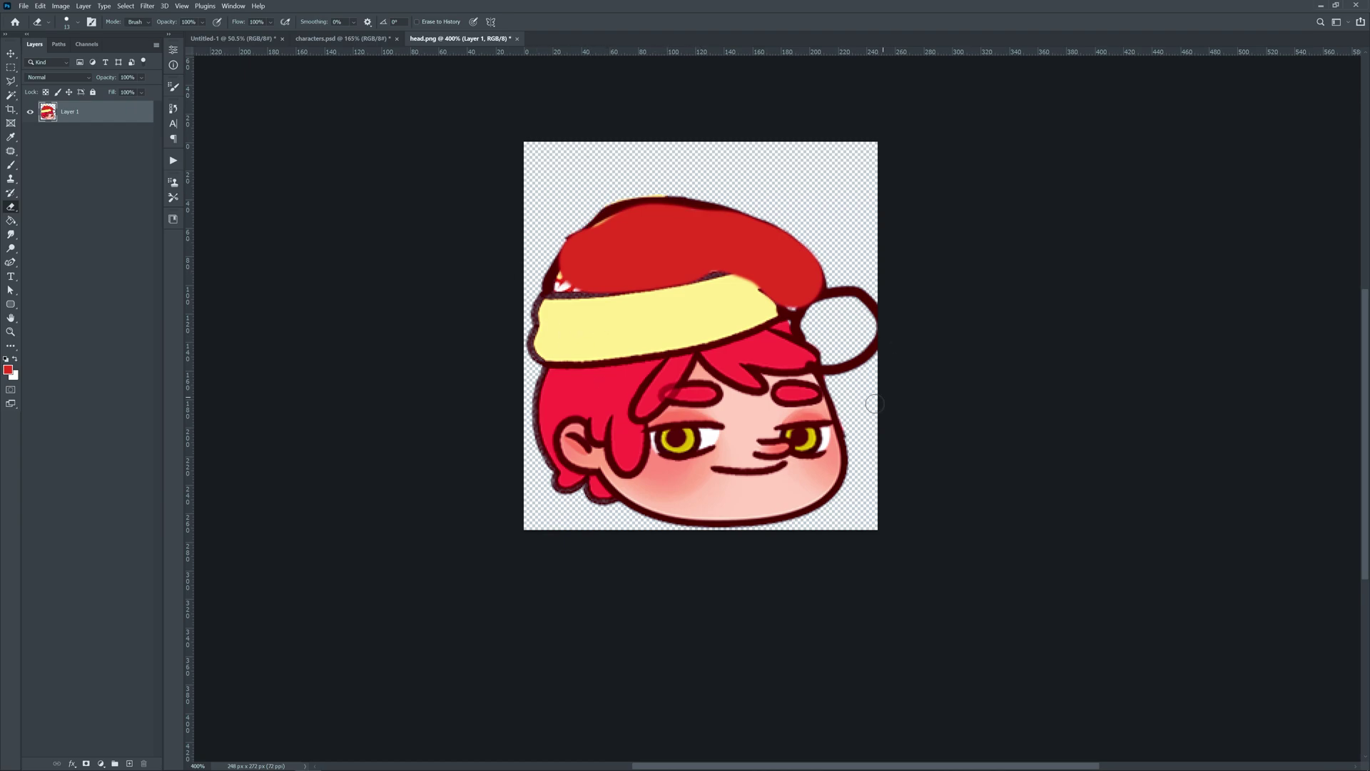
Step: Paint the hat's round pompom white with the color sampled from the eye
{"action": "key", "text": "b"}
{"action": "left_click", "coordinate": [709, 436], "text": "alt"}
{"action": "left_click_drag", "start_coordinate": [828, 334], "coordinate": [837, 331]}
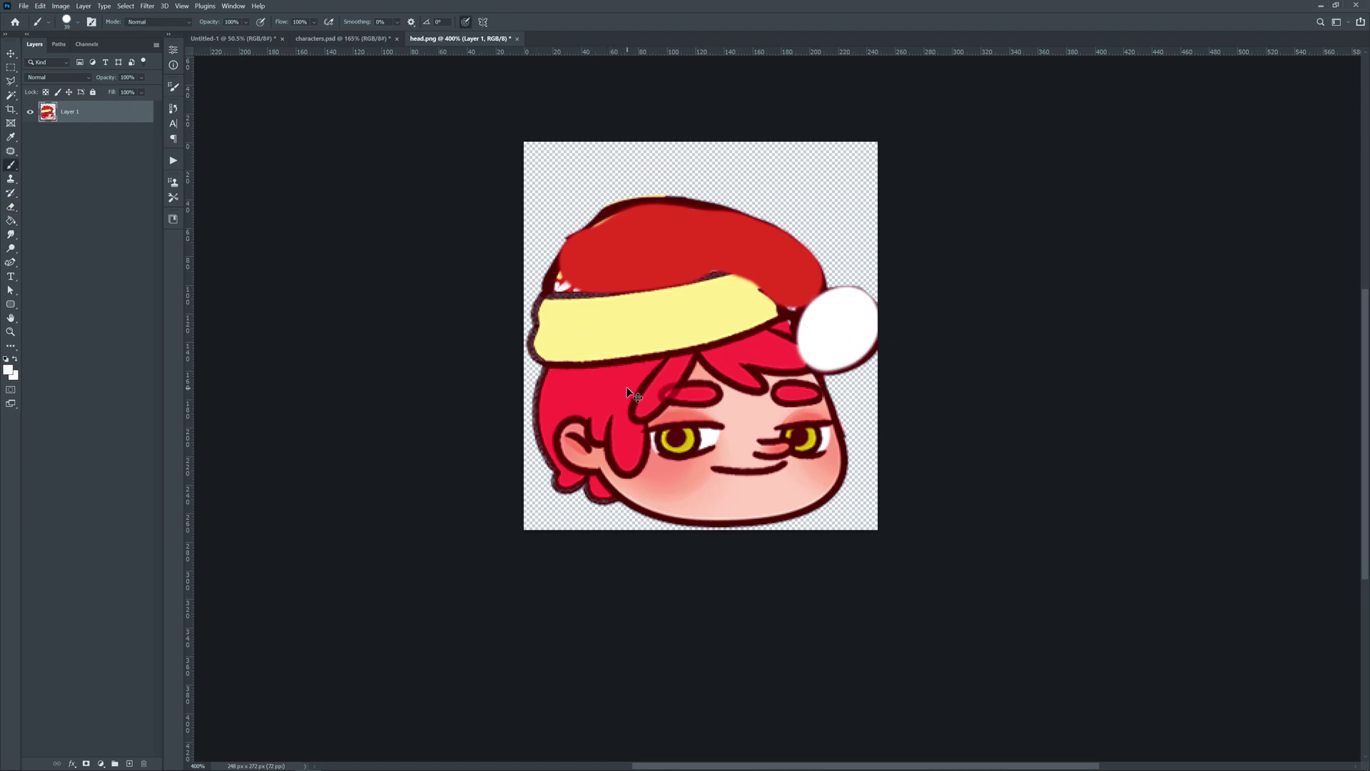
Step: Turn the red hair purple with a Hue/Saturation hue of -120 on a narrowed Reds range, and save head.png
{"action": "key", "text": "ctrl+u"}
{"action": "left_click", "coordinate": [156, 501]}
{"action": "left_click", "coordinate": [603, 390]}
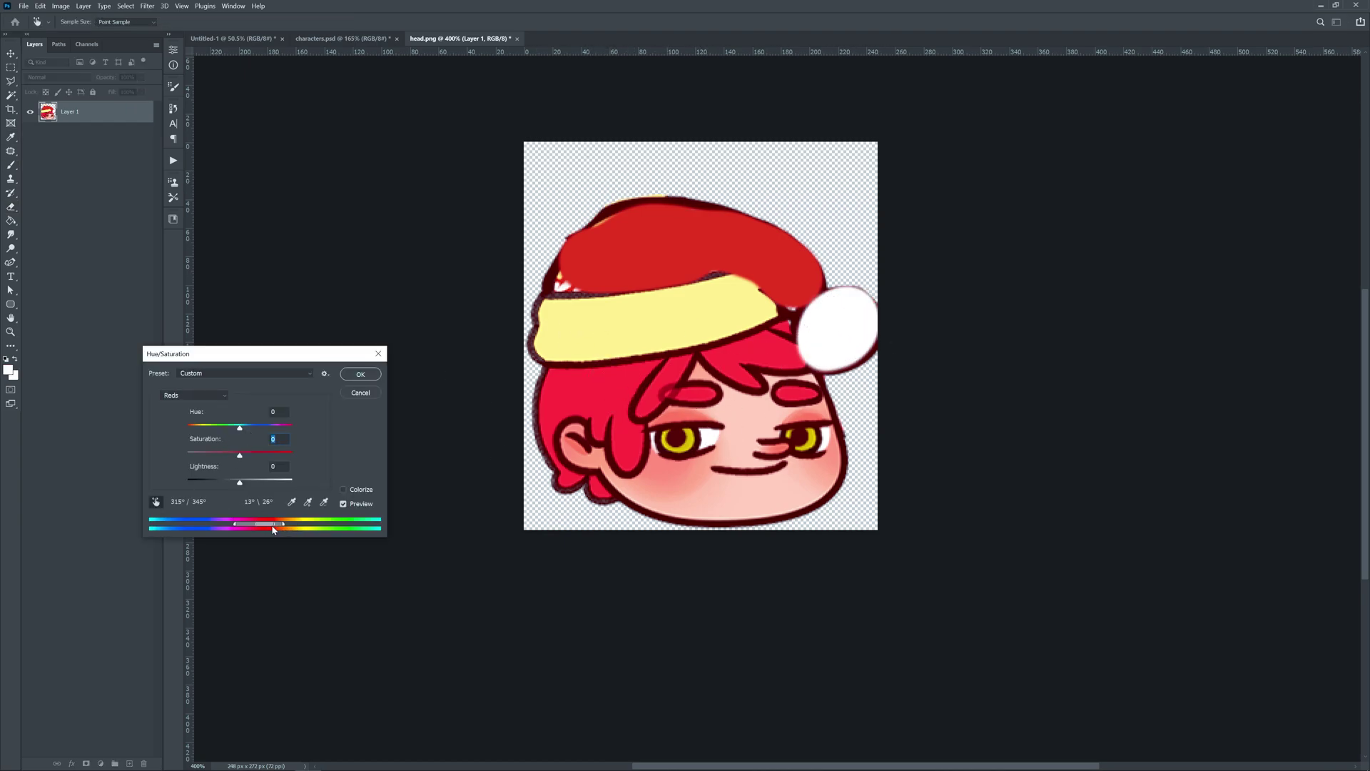
{"action": "left_click_drag", "start_coordinate": [264, 526], "coordinate": [253, 526]}
{"action": "left_click_drag", "start_coordinate": [240, 428], "coordinate": [201, 431]}
{"action": "left_click_drag", "start_coordinate": [265, 524], "coordinate": [256, 526]}
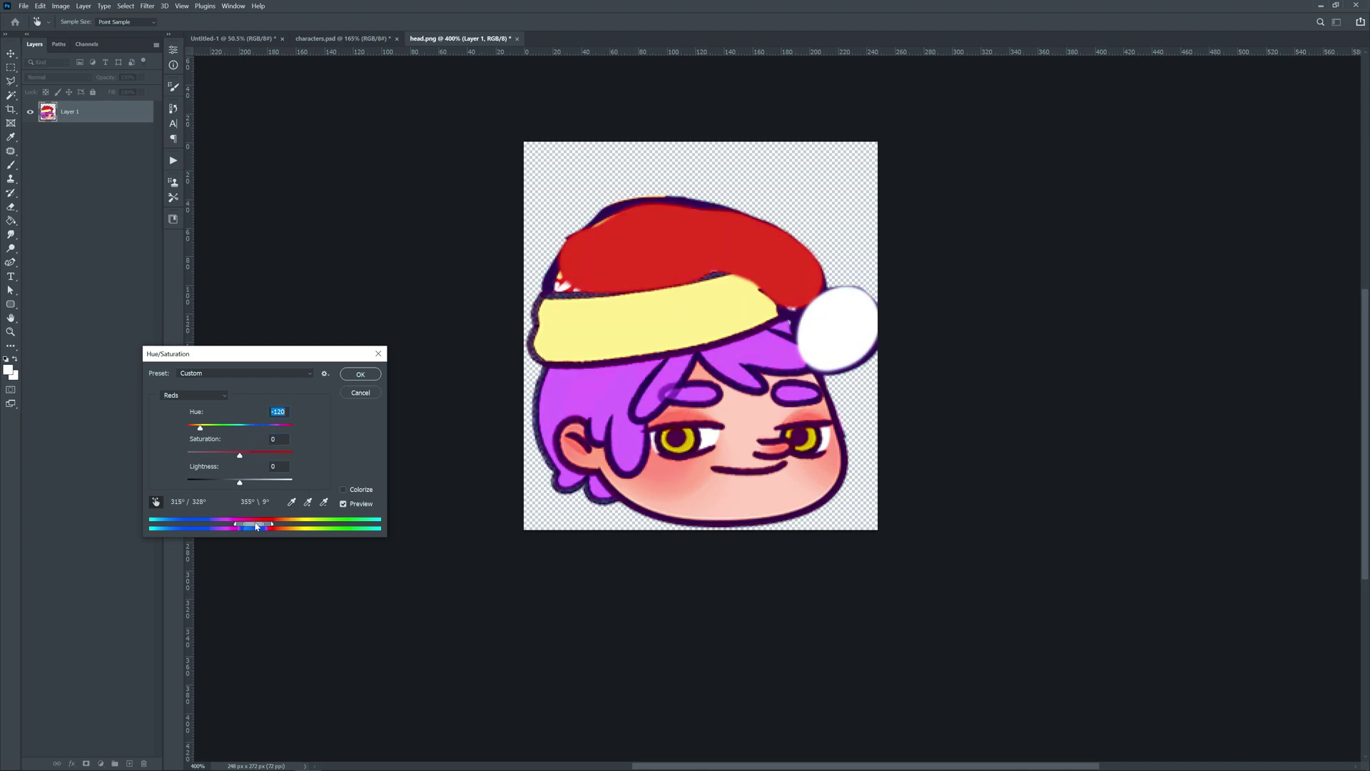
{"action": "key", "text": "Return"}
{"action": "key", "text": "ctrl+s"}
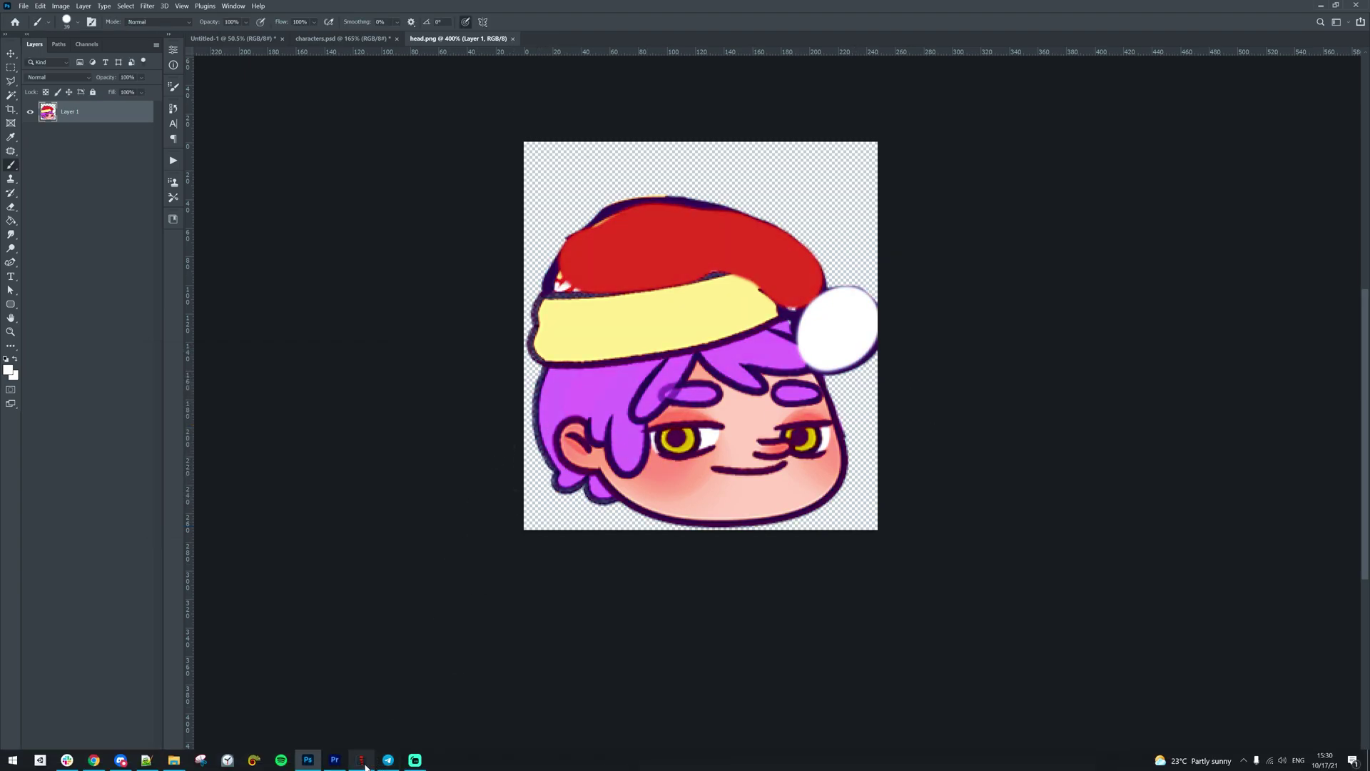
Step: Switch to Spine and rename the boy1/head attachment in the boy2 skin to boy2/head
{"action": "left_click", "coordinate": [361, 760]}
{"action": "left_click_drag", "start_coordinate": [721, 462], "coordinate": [730, 486]}
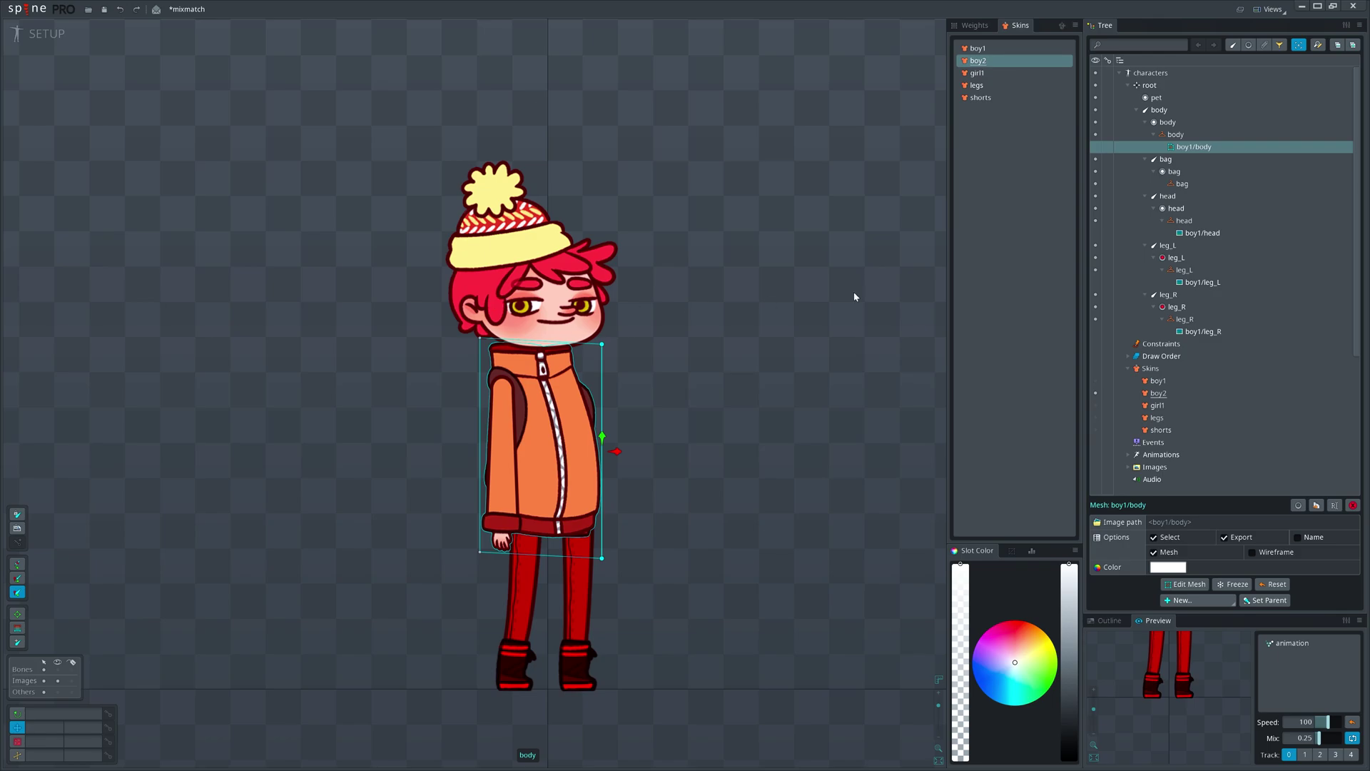
{"action": "left_click", "coordinate": [1205, 234]}
{"action": "double_click", "coordinate": [1192, 235]}
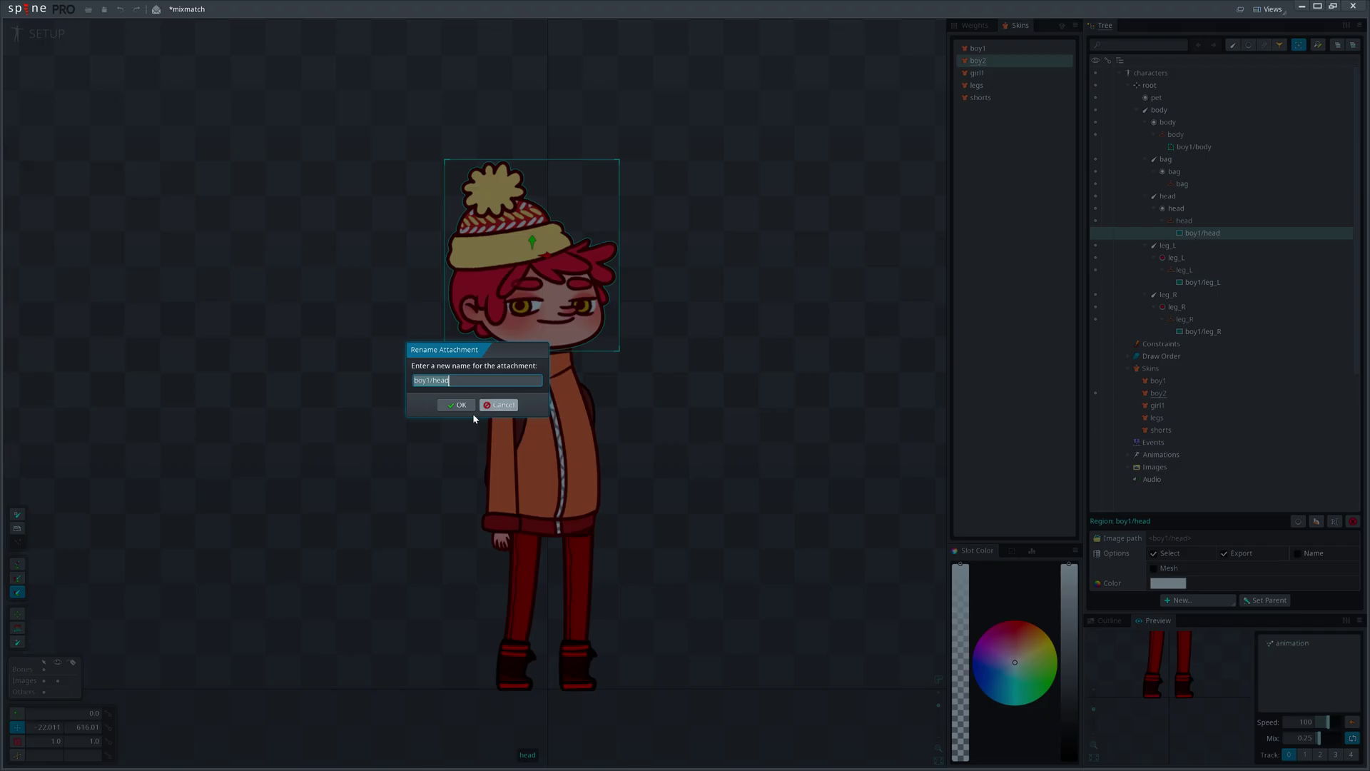
{"action": "left_click", "coordinate": [430, 381]}
{"action": "type", "text": "2"}
{"action": "key", "text": "Return"}
{"action": "left_click_drag", "start_coordinate": [823, 393], "coordinate": [792, 373]}
{"action": "key", "text": "space"}
{"action": "scroll", "coordinate": [766, 443], "scroll_direction": "down", "scroll_amount": 2}
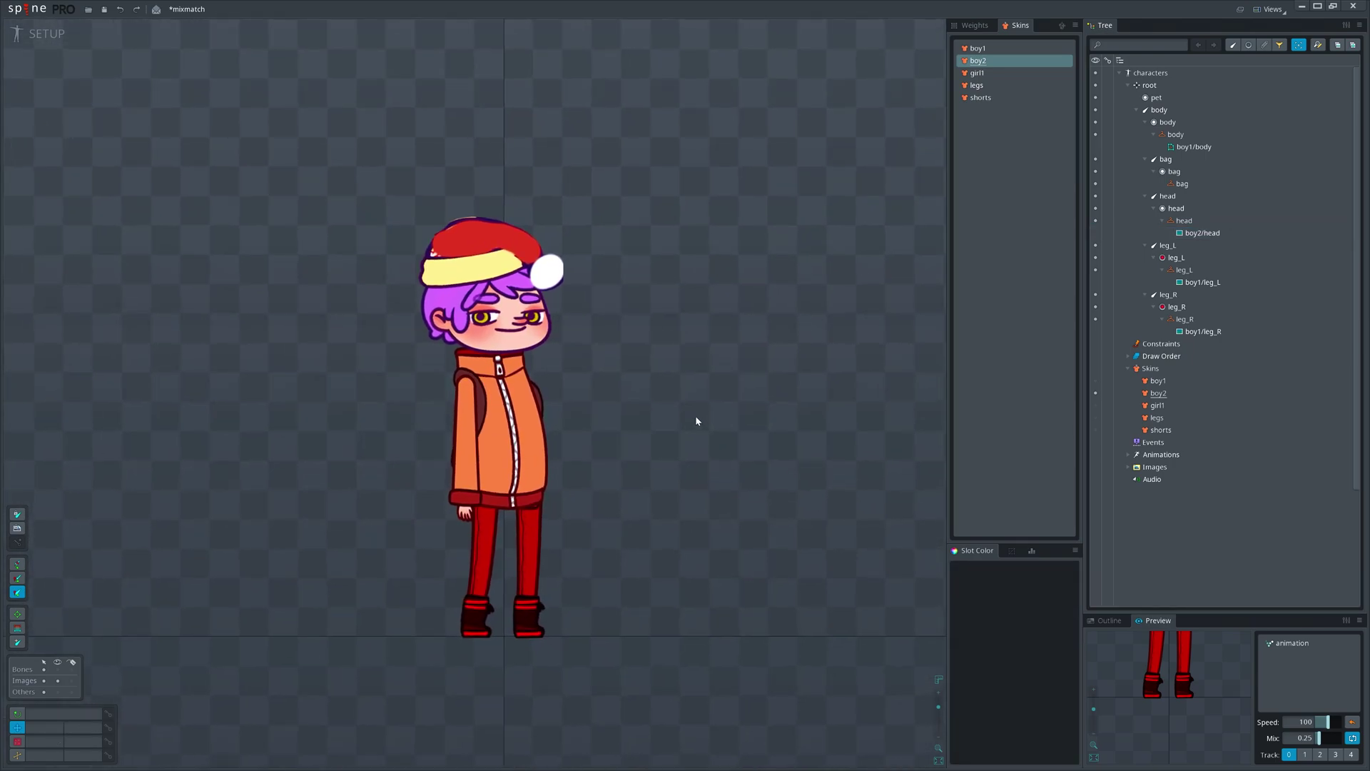
{"action": "scroll", "coordinate": [622, 419], "scroll_direction": "up", "scroll_amount": 1}
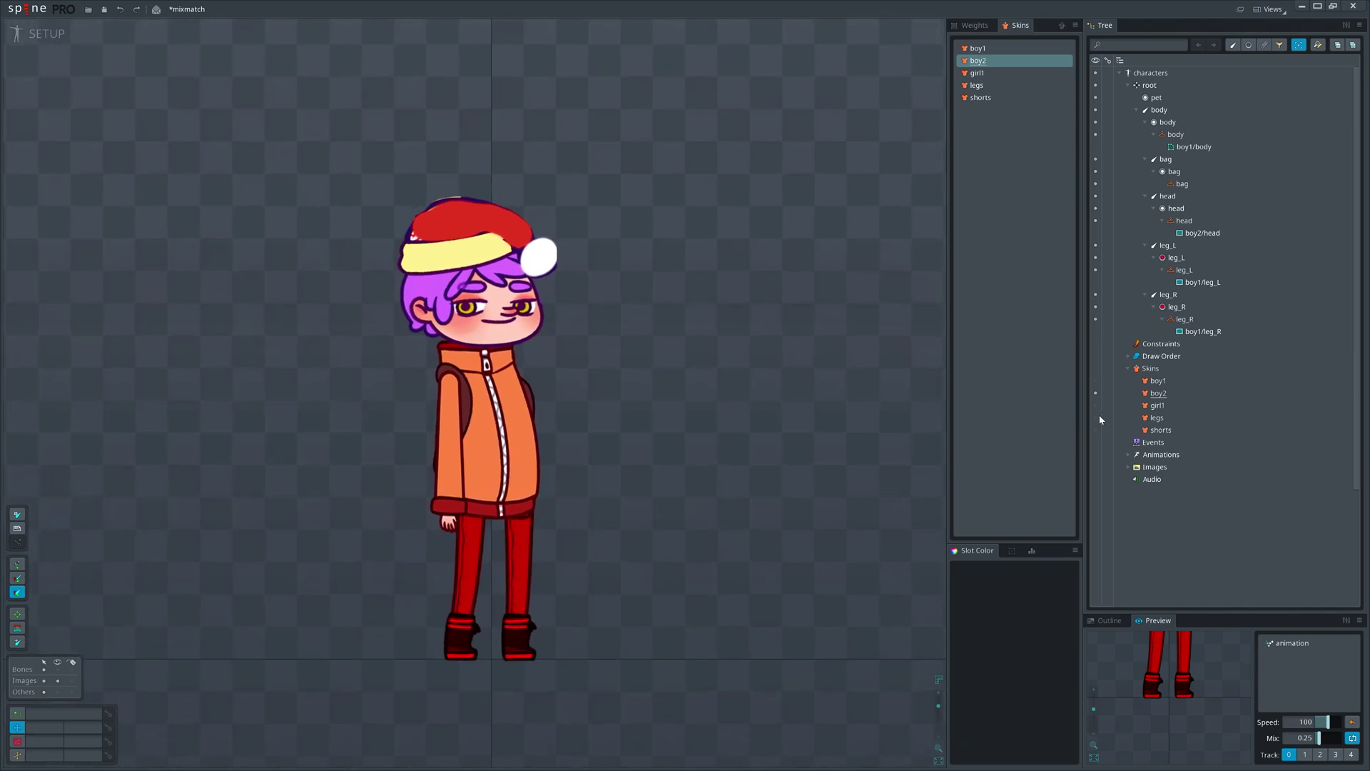
{"action": "scroll", "coordinate": [671, 440], "scroll_direction": "up", "scroll_amount": 1}
Step: Delete the boy2 skin and duplicate boy1 as boy2, with Rename attachments enabled and Linked meshes disabled
{"action": "left_click", "coordinate": [1173, 395]}
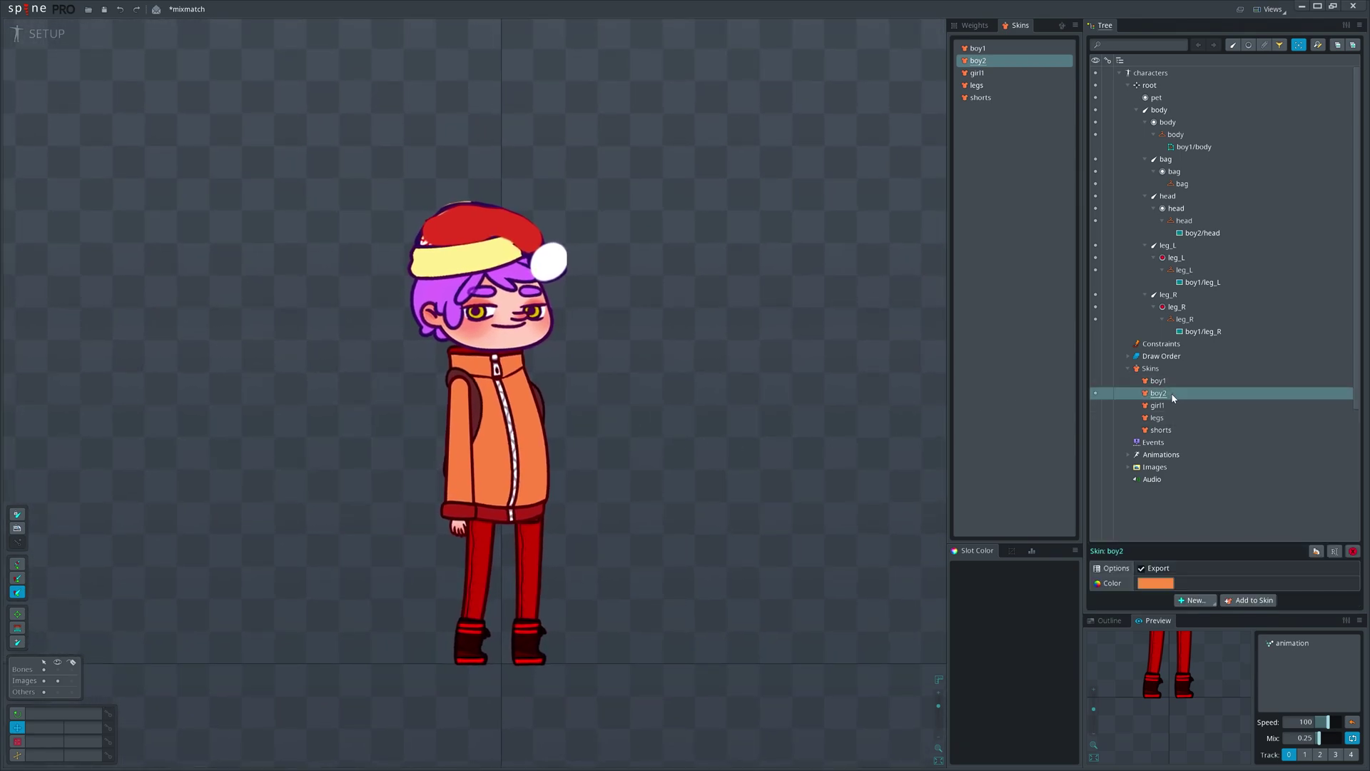
{"action": "key", "text": "Delete"}
{"action": "key", "text": "Return"}
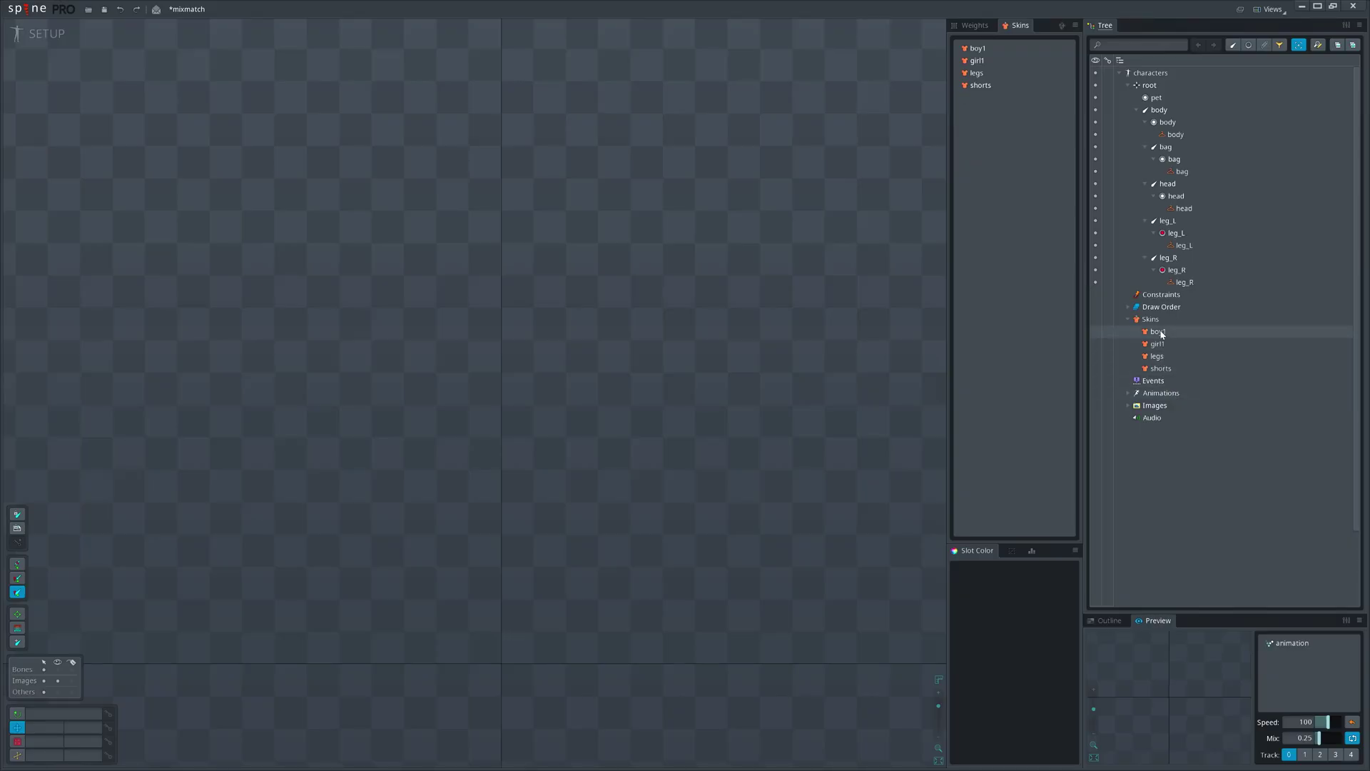
{"action": "left_click", "coordinate": [1163, 333]}
{"action": "left_click", "coordinate": [1316, 551]}
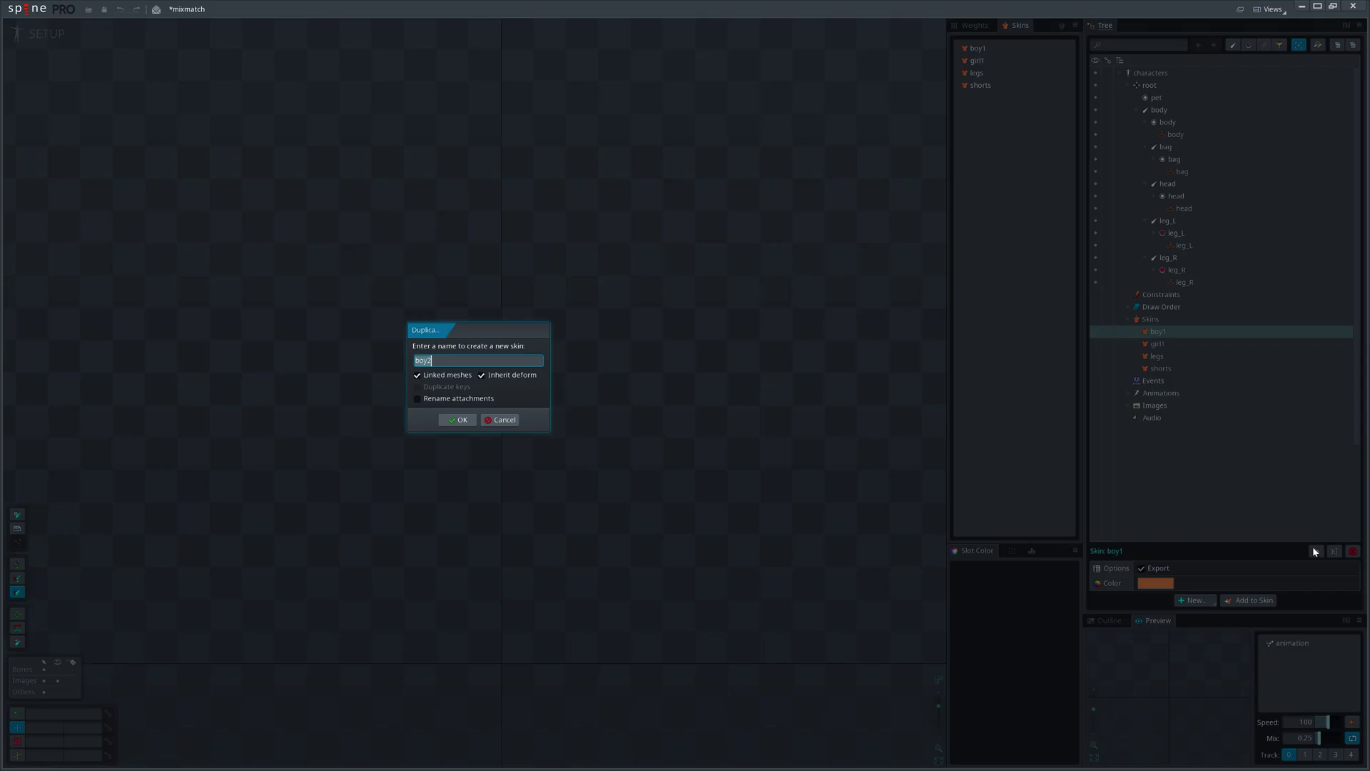
{"action": "left_click", "coordinate": [418, 399]}
{"action": "left_click", "coordinate": [417, 375]}
{"action": "left_click", "coordinate": [457, 421]}
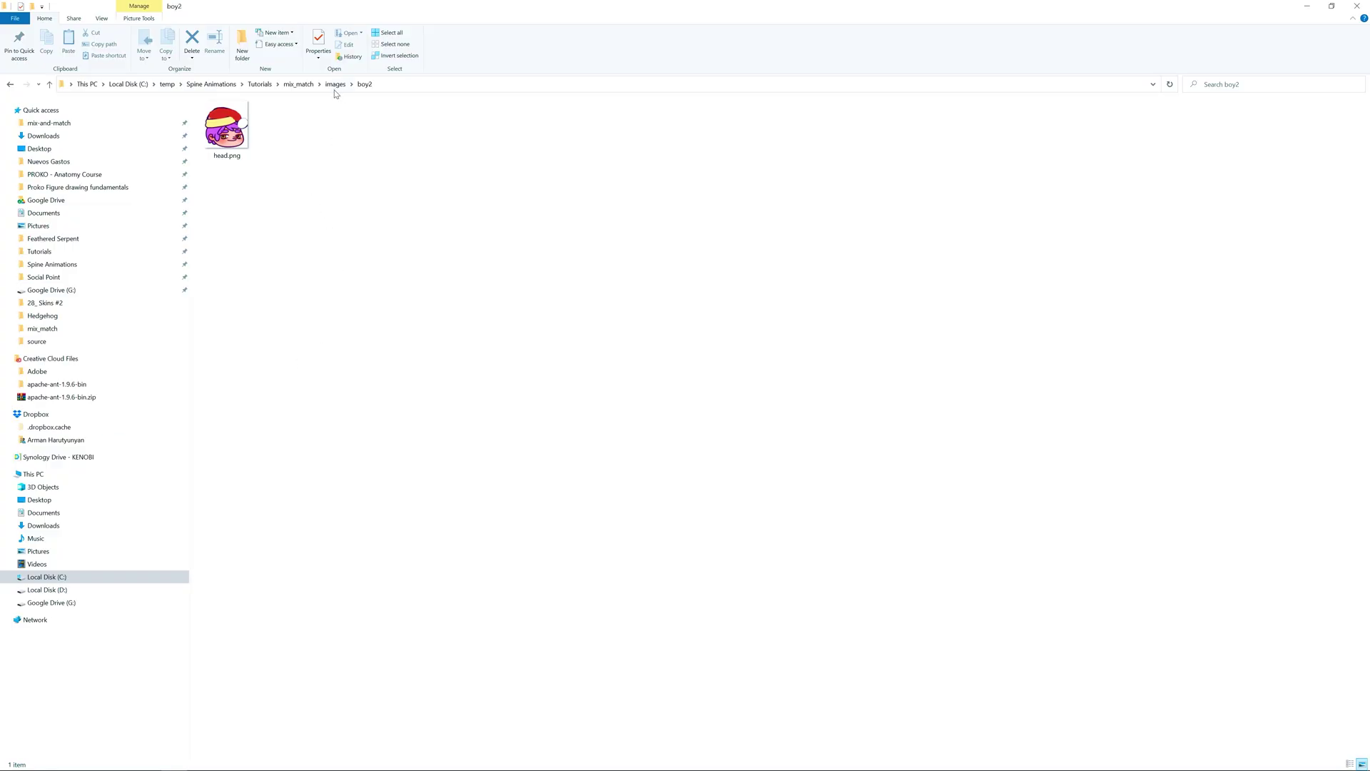
Step: Inspect the image files in the boy2 images folder and compare them with the boy2 skin's head attachment in Spine
{"action": "left_click", "coordinate": [334, 85]}
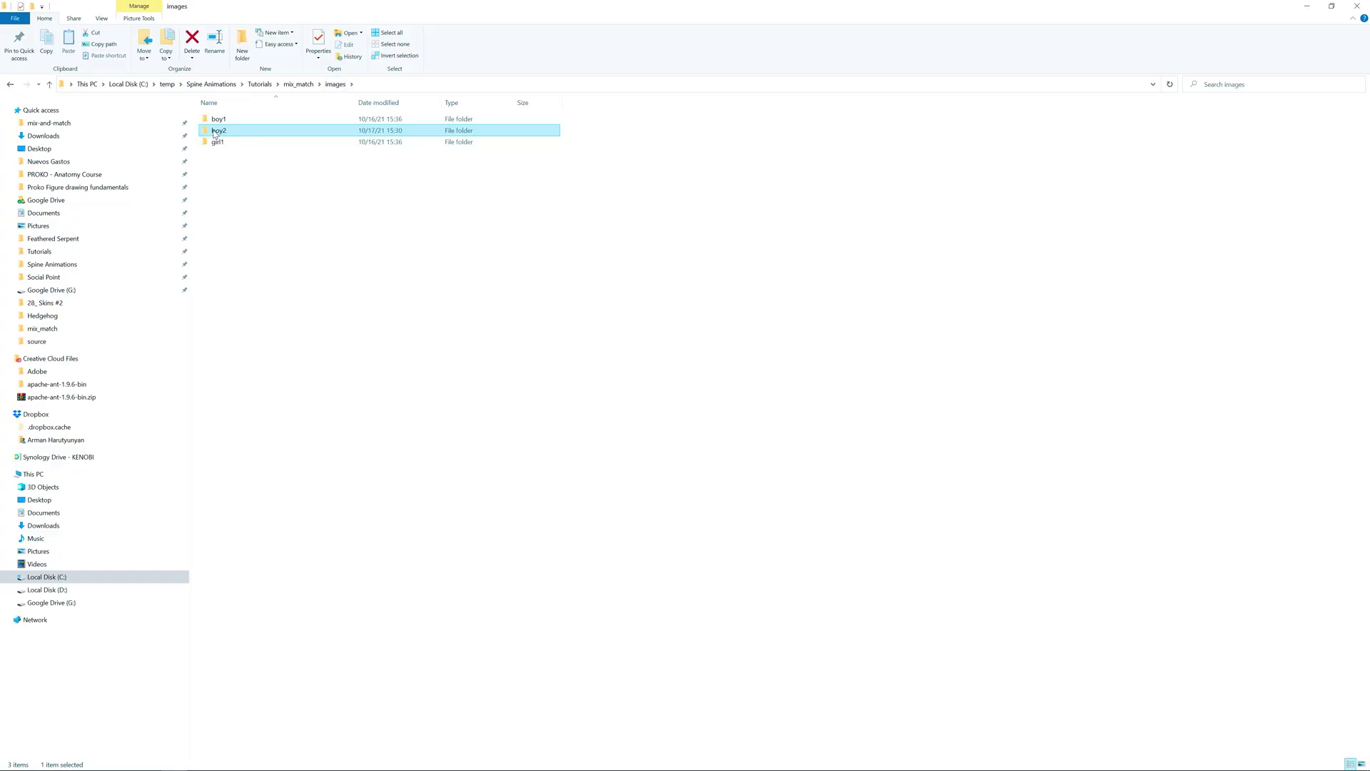
{"action": "double_click", "coordinate": [206, 133]}
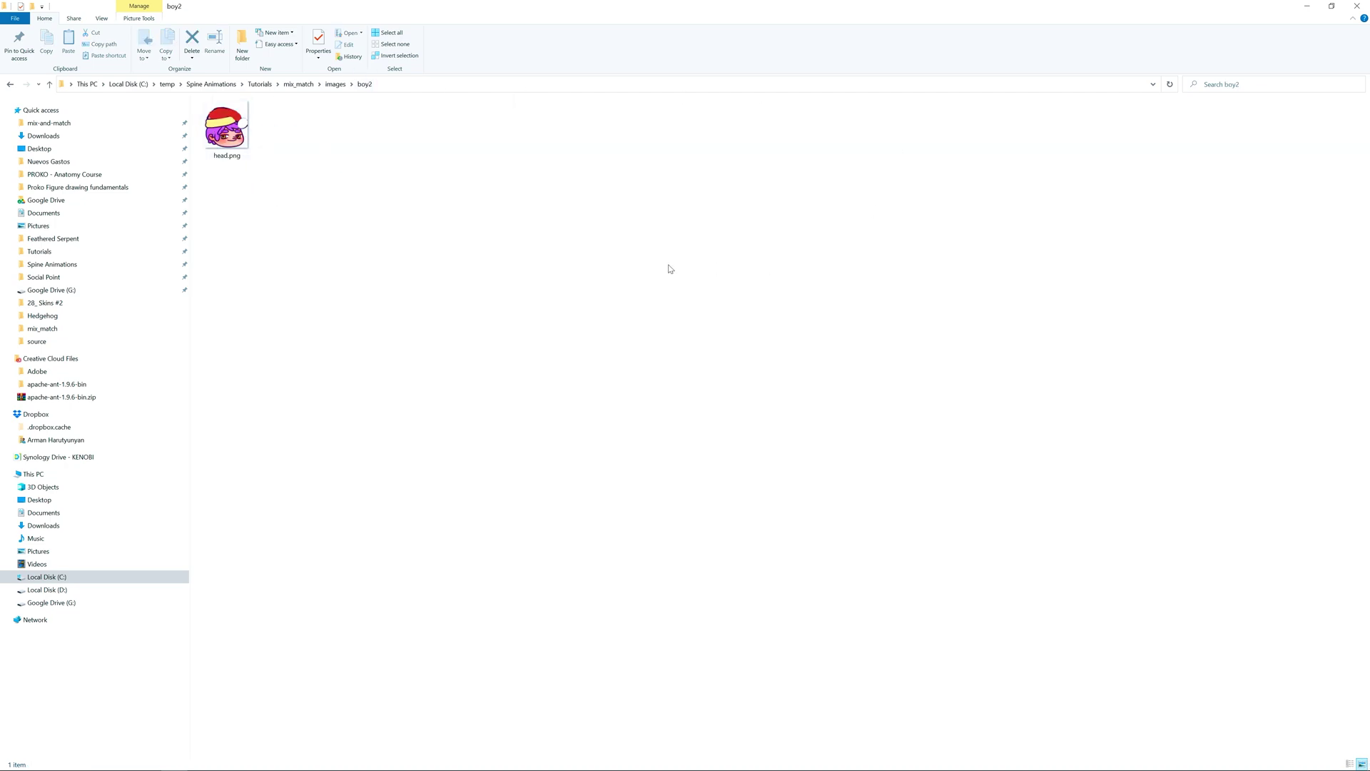
{"action": "left_click", "coordinate": [227, 128]}
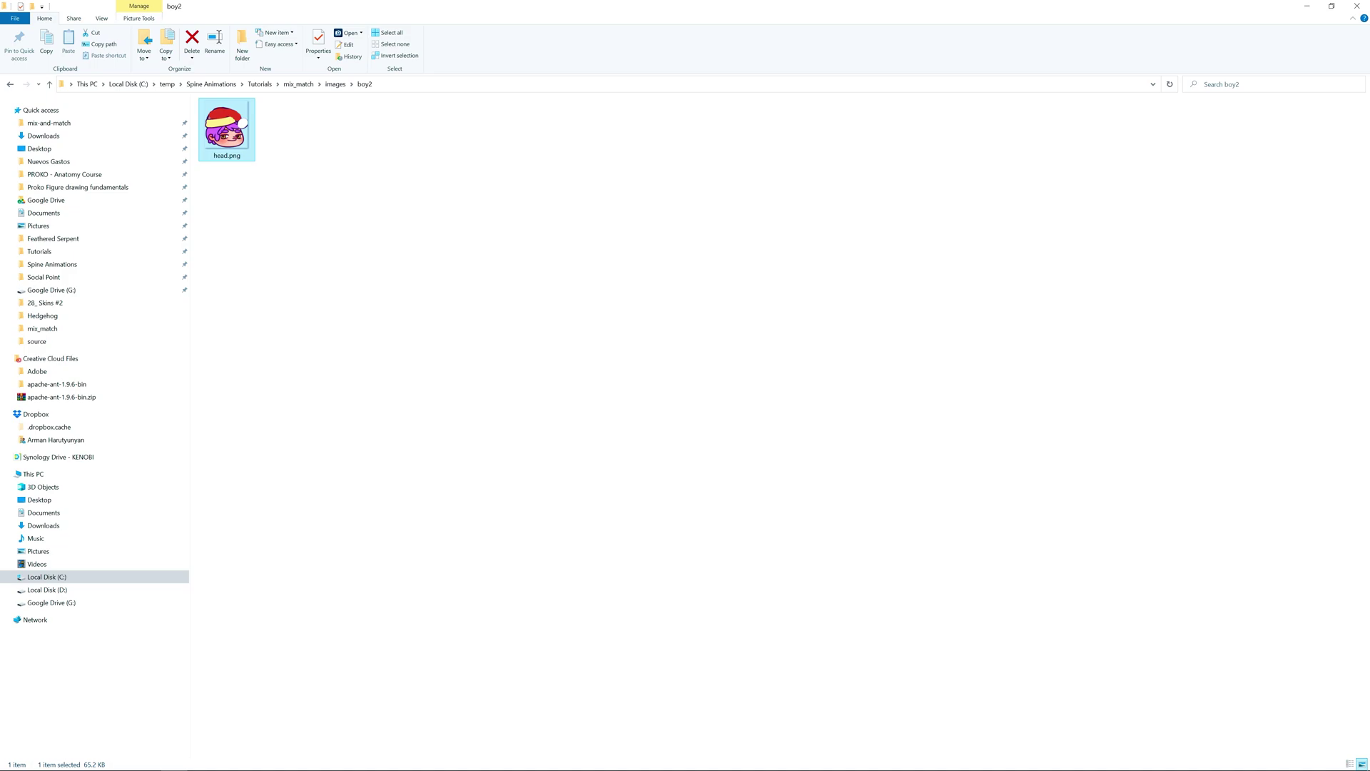
{"action": "key", "text": "alt+Tab"}
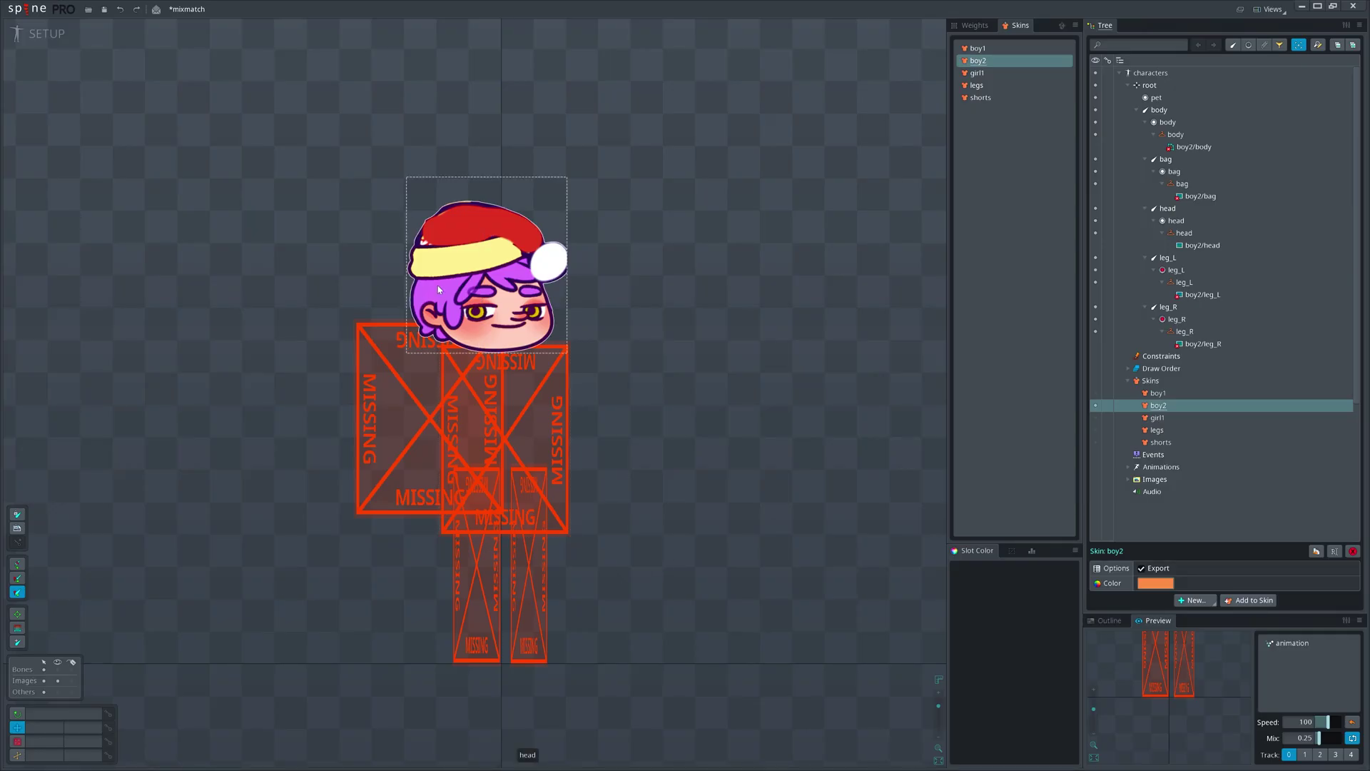
{"action": "left_click", "coordinate": [454, 277]}
{"action": "left_click_drag", "start_coordinate": [640, 368], "coordinate": [623, 343]}
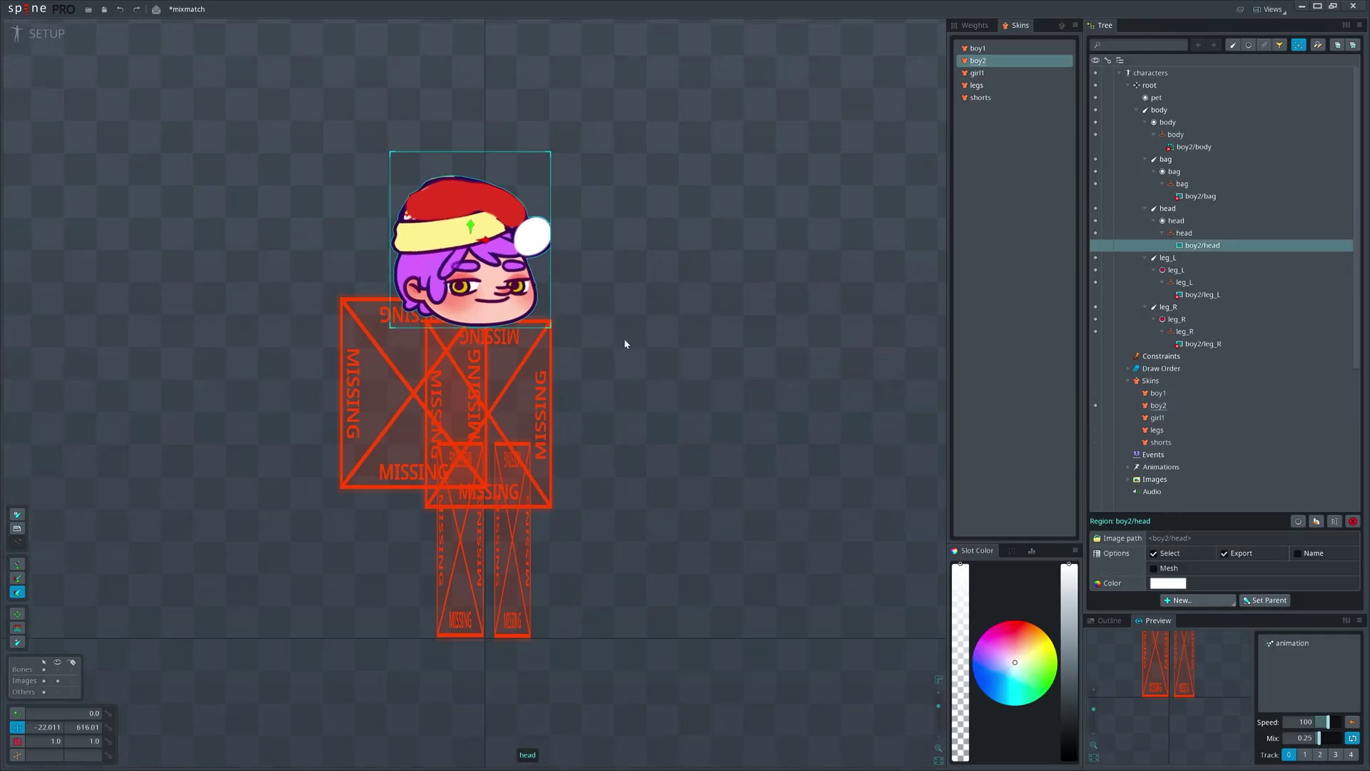
{"action": "key", "text": "space"}
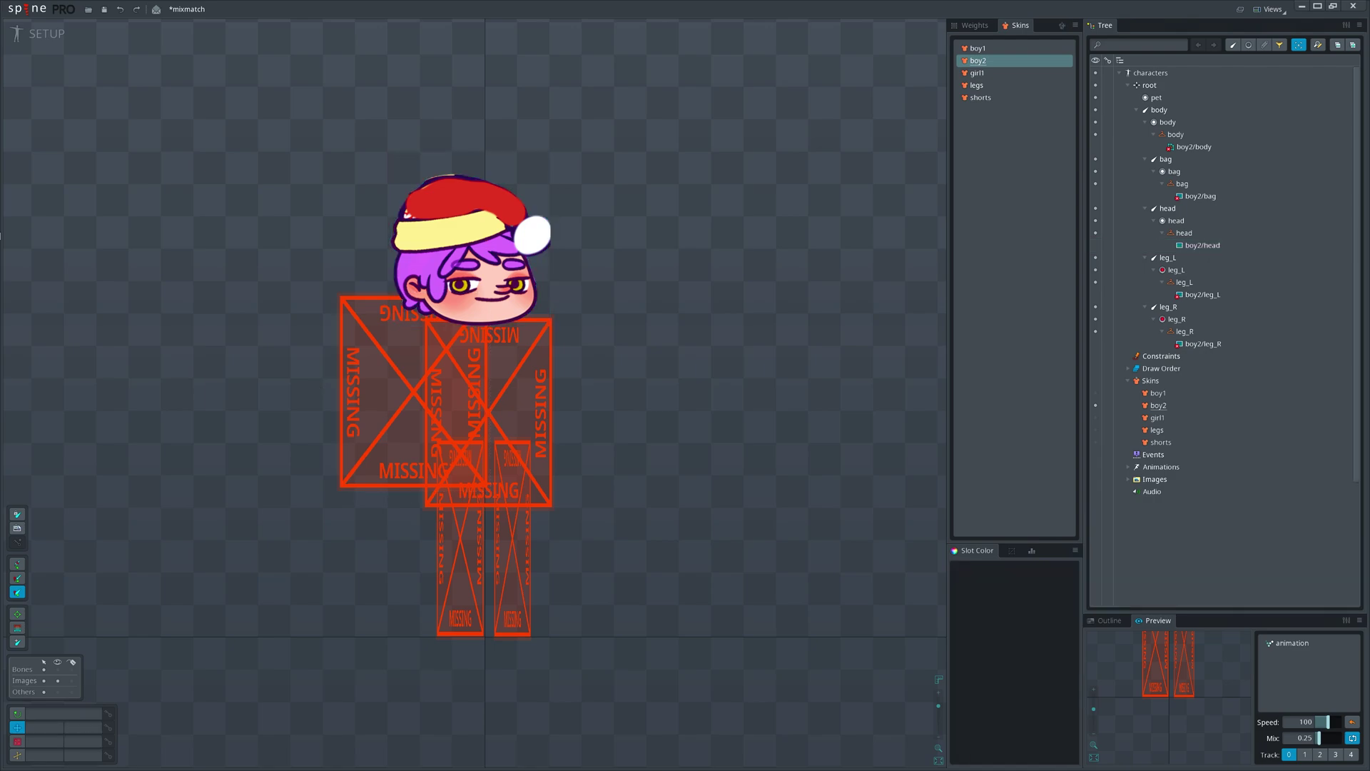
Step: Switch to characters.psd in Photoshop and try moving the girl2 artwork on the canvas
{"action": "key", "text": "alt+Tab"}
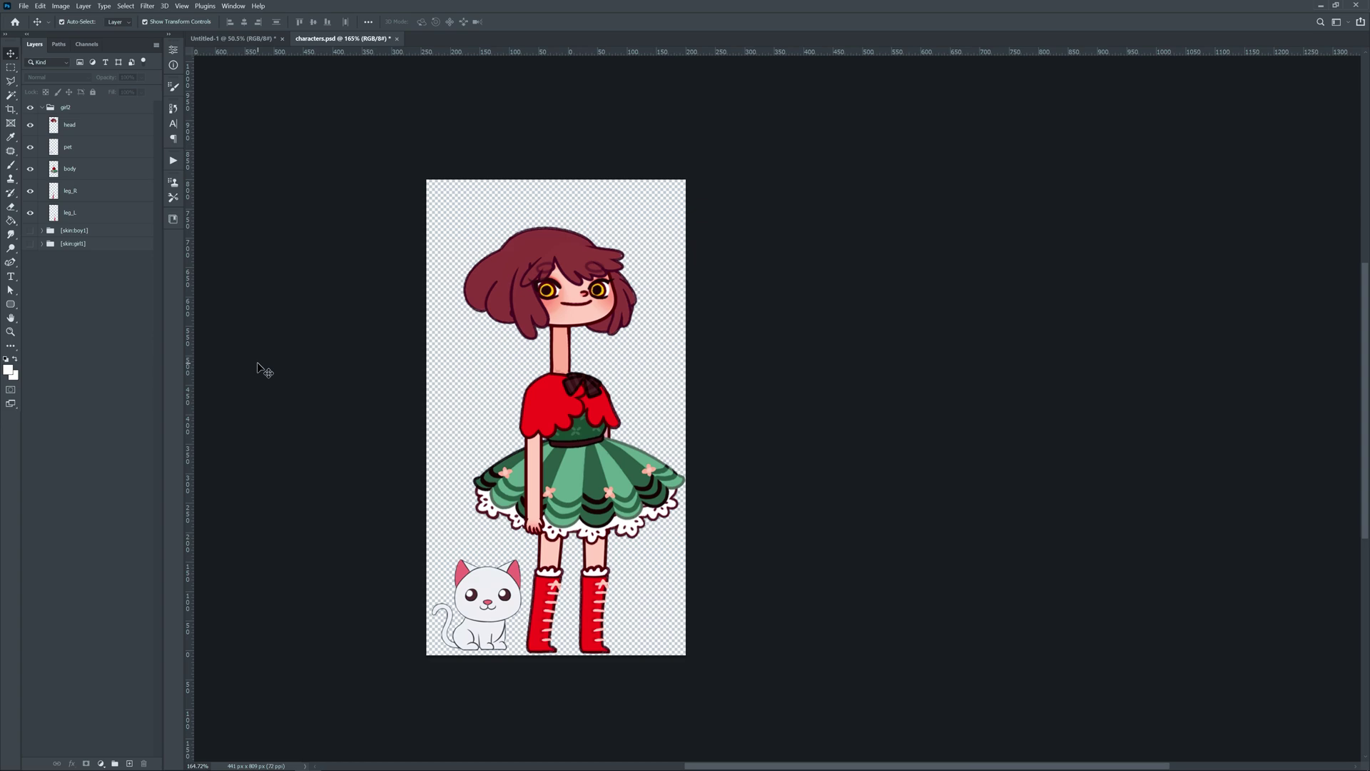
{"action": "left_click_drag", "start_coordinate": [565, 353], "coordinate": [591, 375]}
{"action": "key", "text": "ctrl+z"}
{"action": "mouse_move", "coordinate": [557, 250]}
{"action": "left_mouse_down"}
{"action": "mouse_move", "coordinate": [482, 220]}
{"action": "mouse_move", "coordinate": [538, 252]}
{"action": "left_mouse_up"}
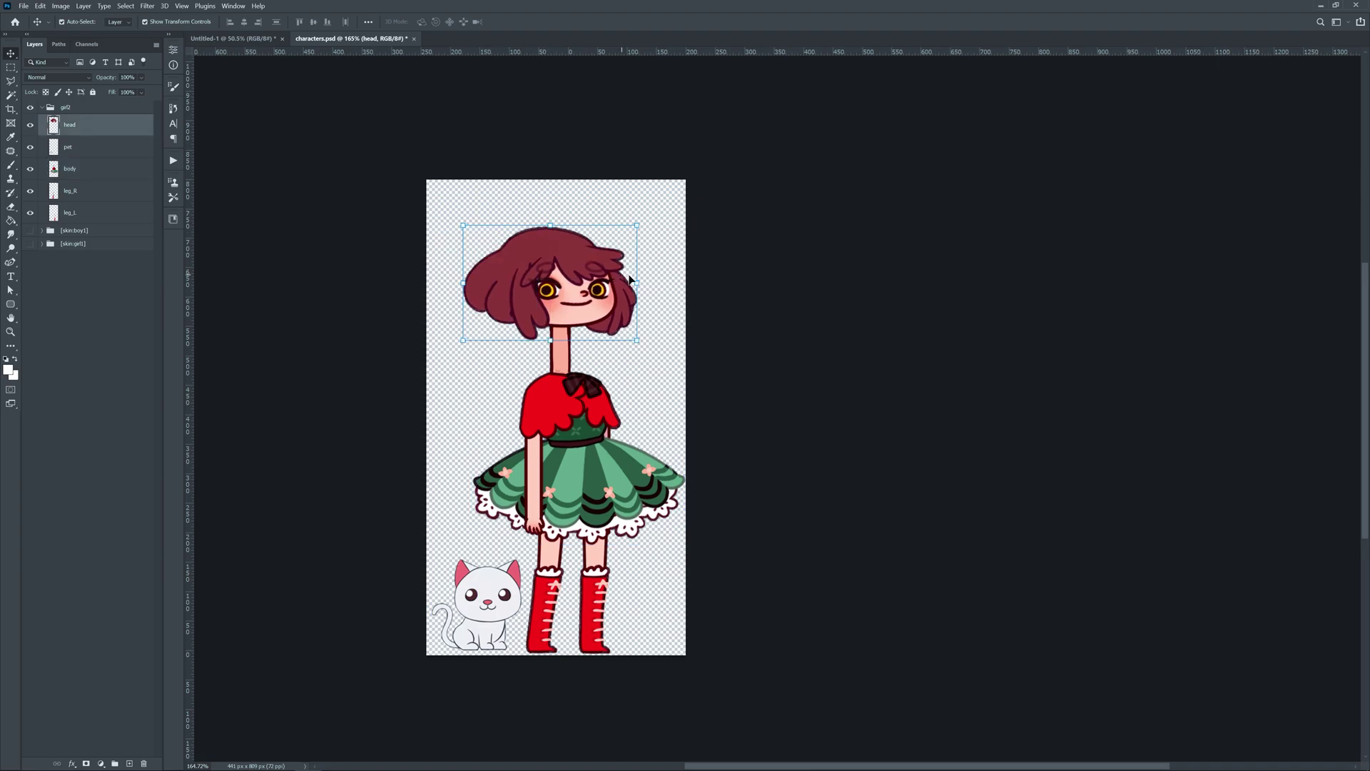
{"action": "left_click", "coordinate": [695, 287]}
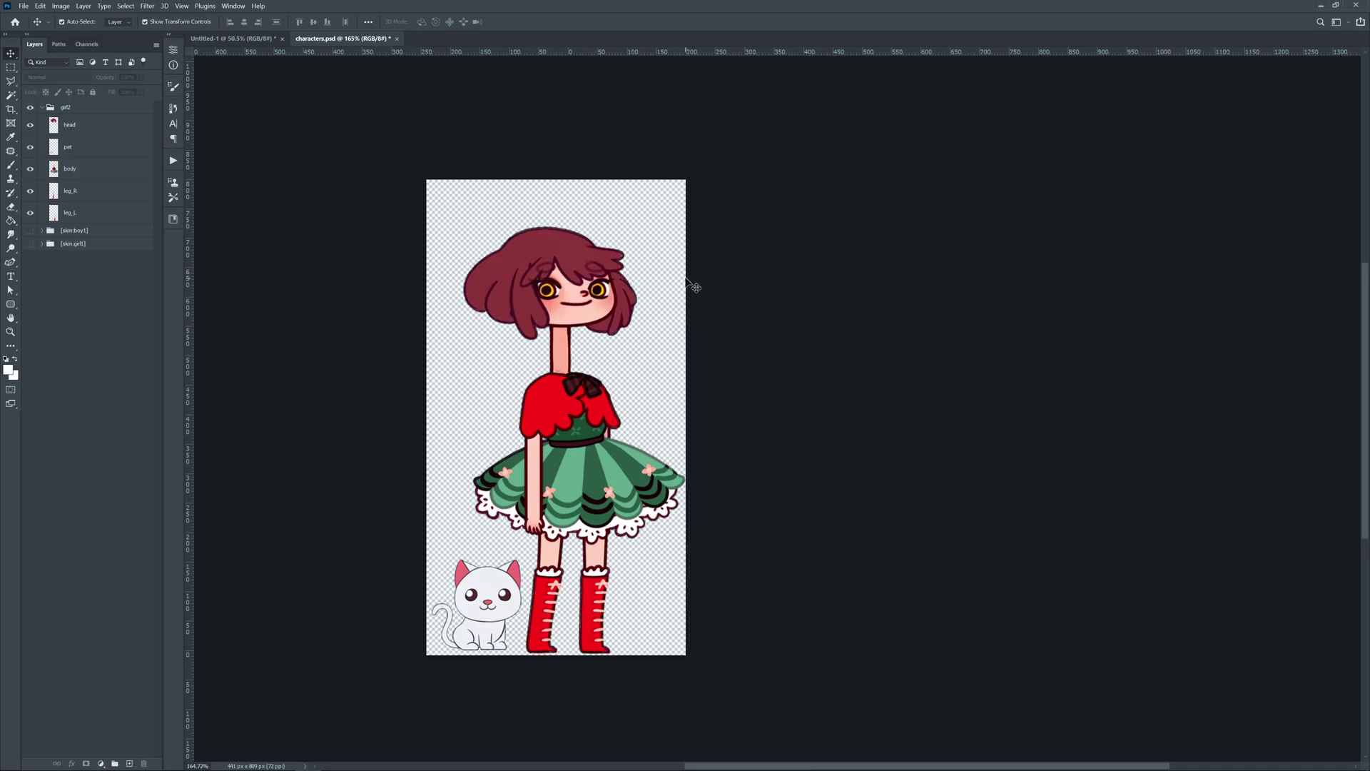
Step: Rename the girl2 group to [skin]girl2 and export the document's layers for Spine as characters.json
{"action": "double_click", "coordinate": [63, 107]}
{"action": "key", "text": "Home"}
{"action": "type", "text": "[]"}
{"action": "key", "text": "Left"}
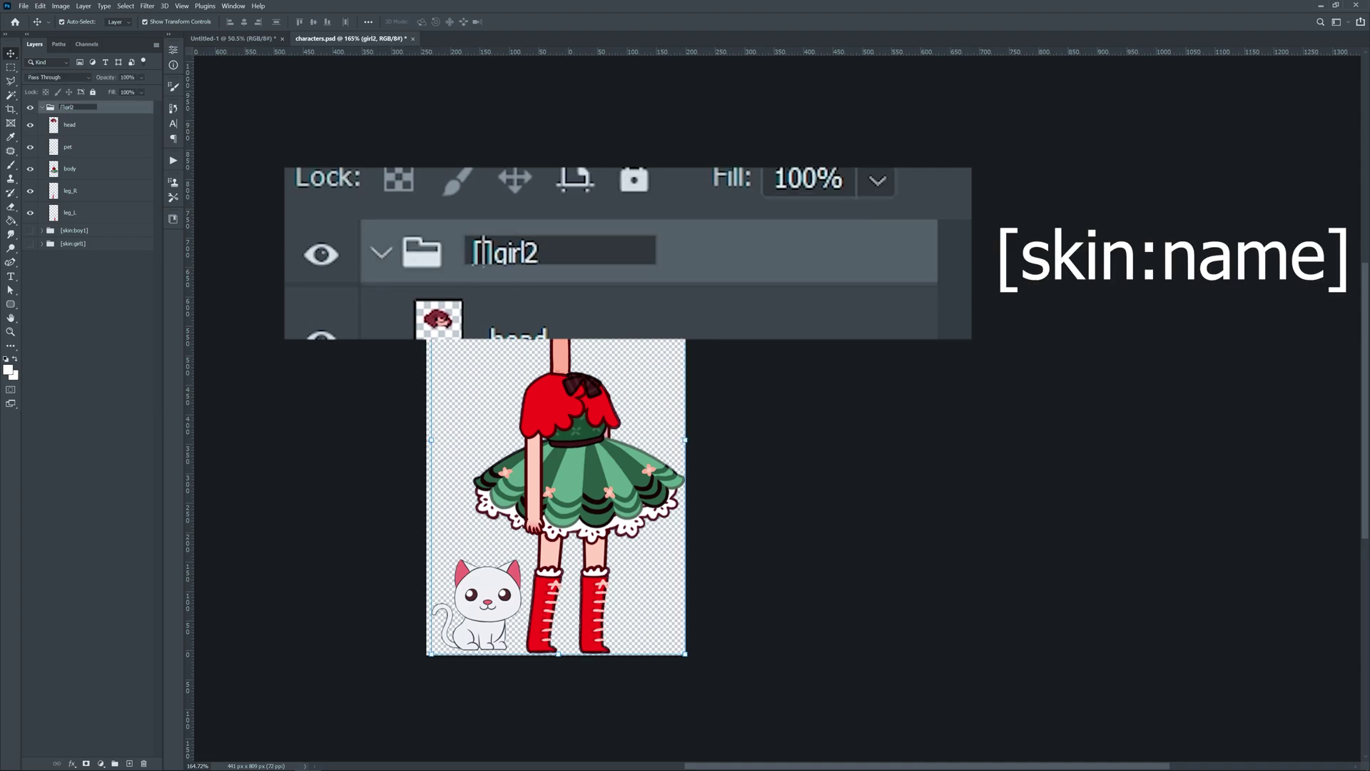
{"action": "type", "text": "skin"}
{"action": "key", "text": "Return"}
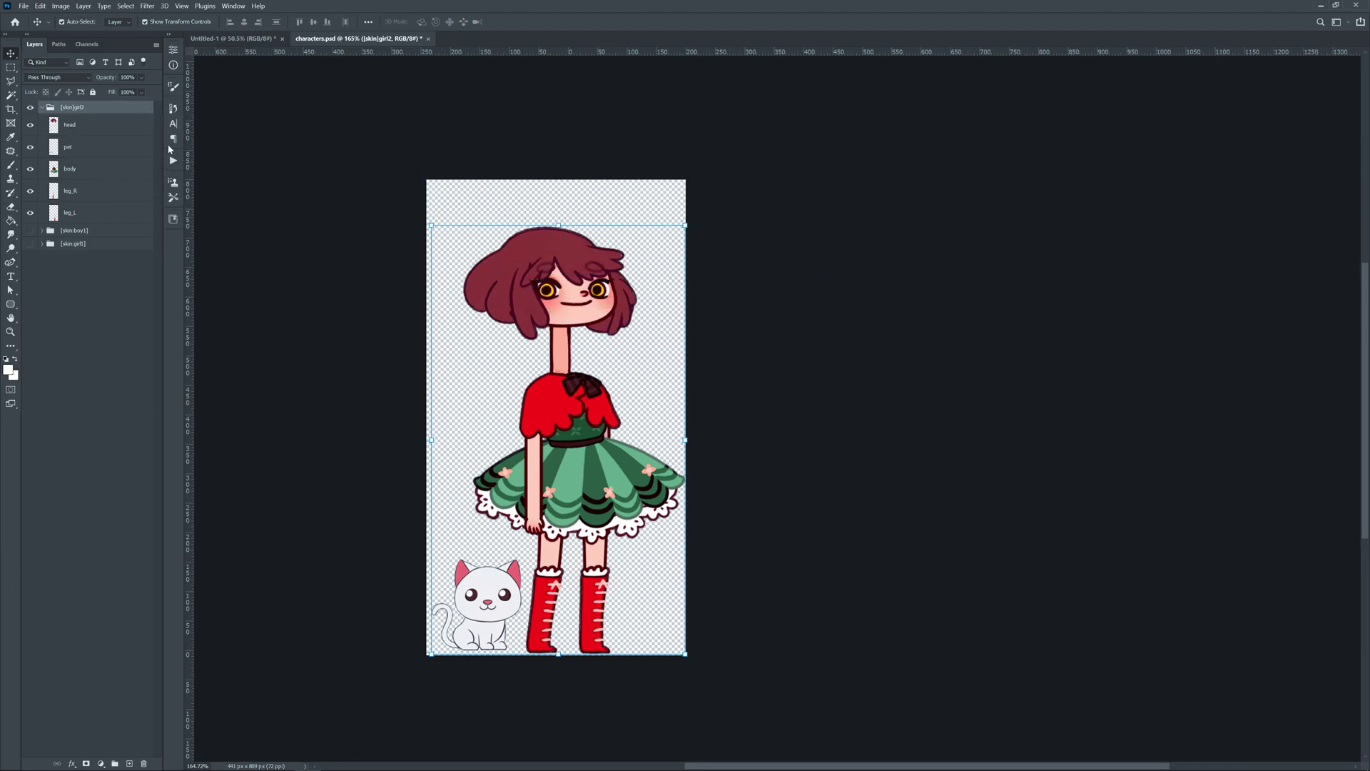
{"action": "left_click", "coordinate": [301, 231]}
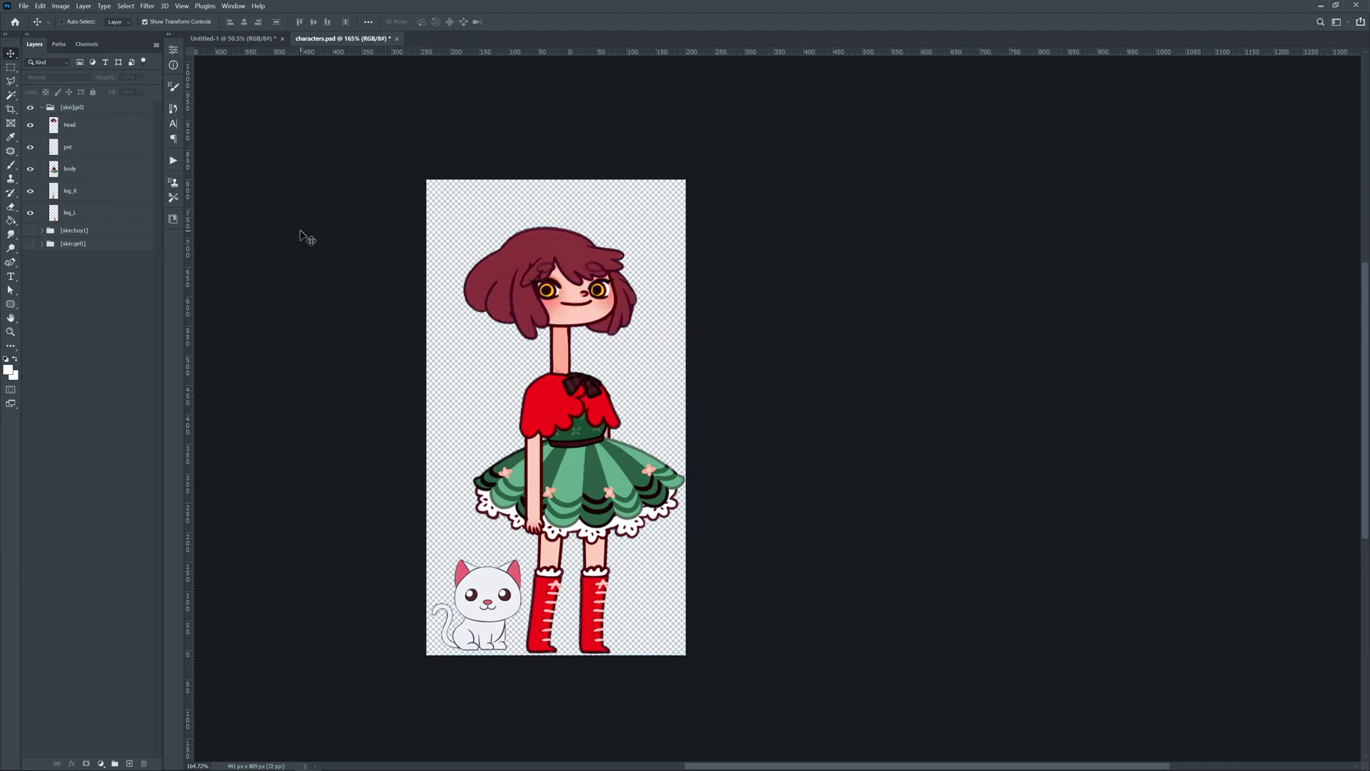
{"action": "key", "text": "ctrl+shift+x"}
{"action": "left_click", "coordinate": [706, 485]}
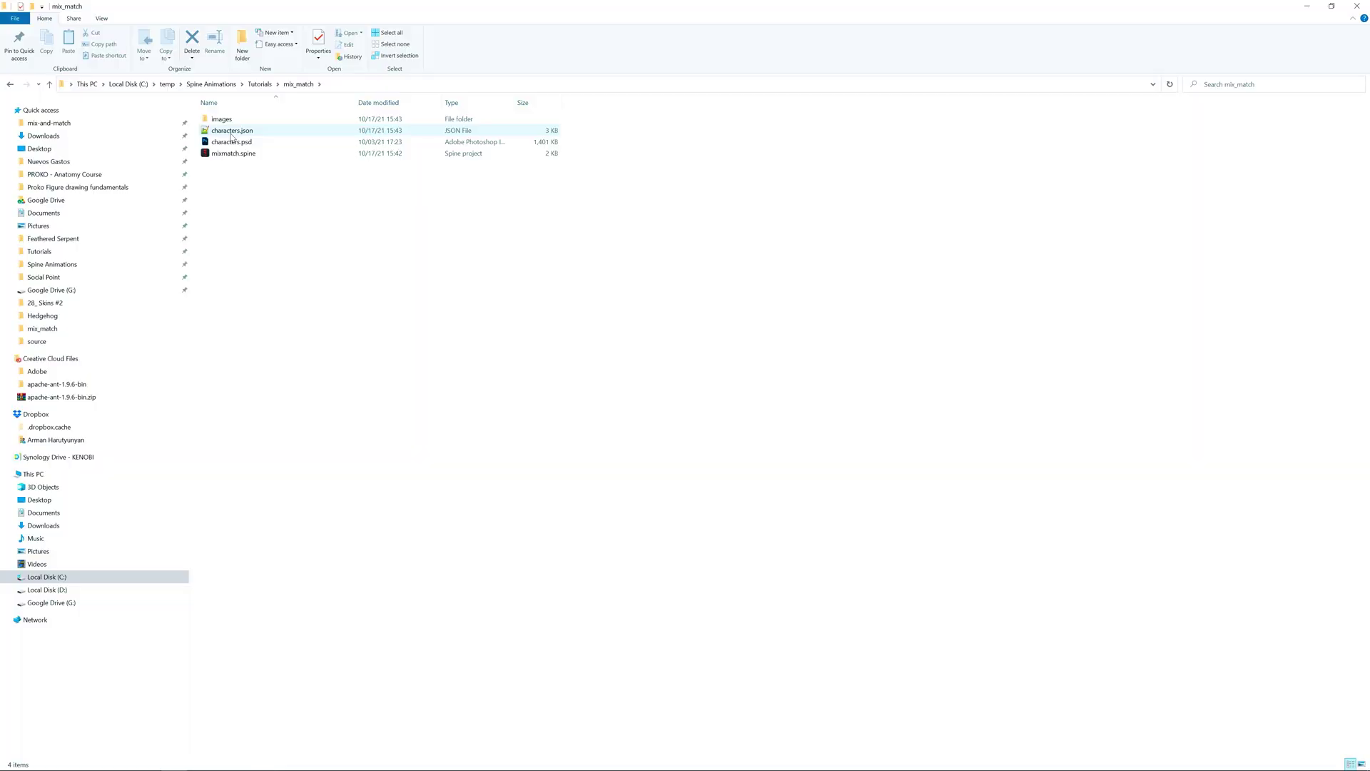
Step: Import characters.json into the existing characters skeleton in Spine, ignoring existing attachments and without creating a new project
{"action": "left_click_drag", "start_coordinate": [232, 130], "coordinate": [456, 403]}
{"action": "left_click", "coordinate": [418, 387]}
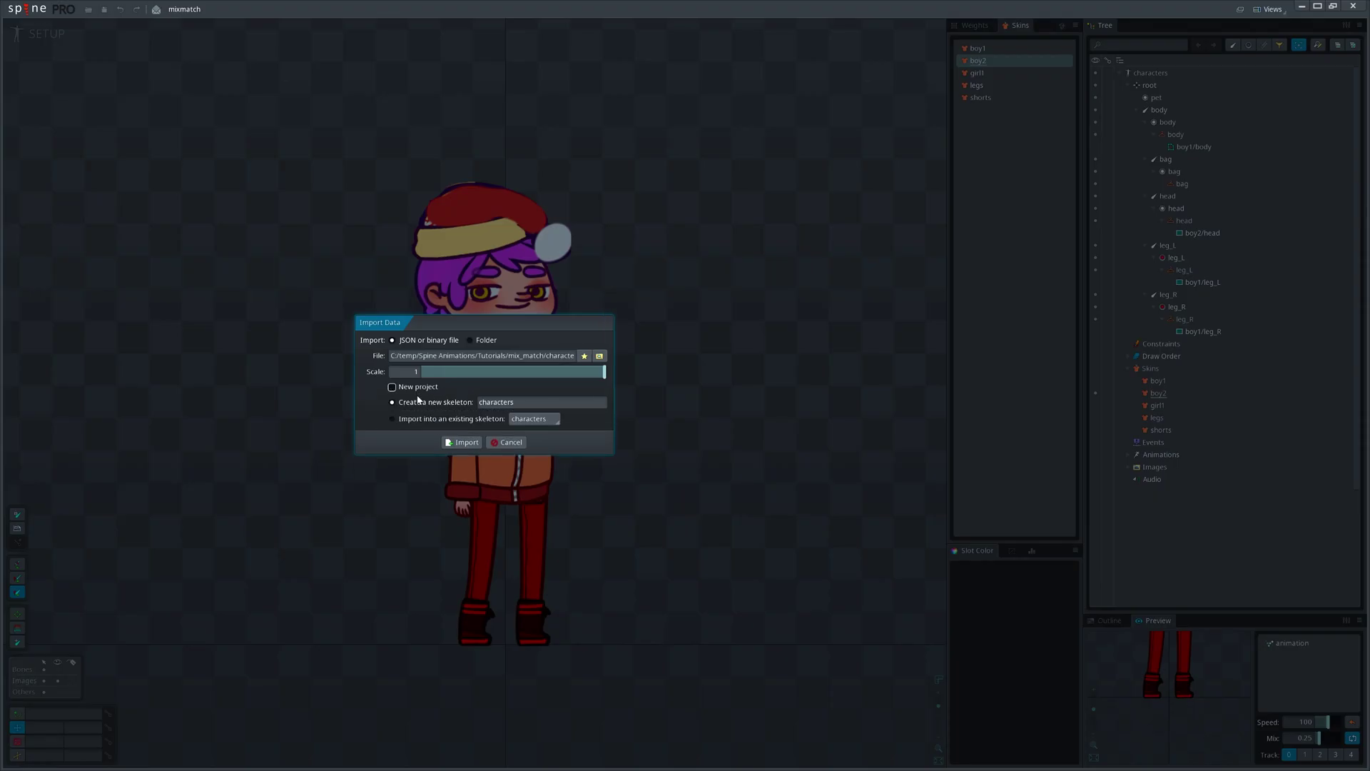
{"action": "left_click", "coordinate": [426, 420]}
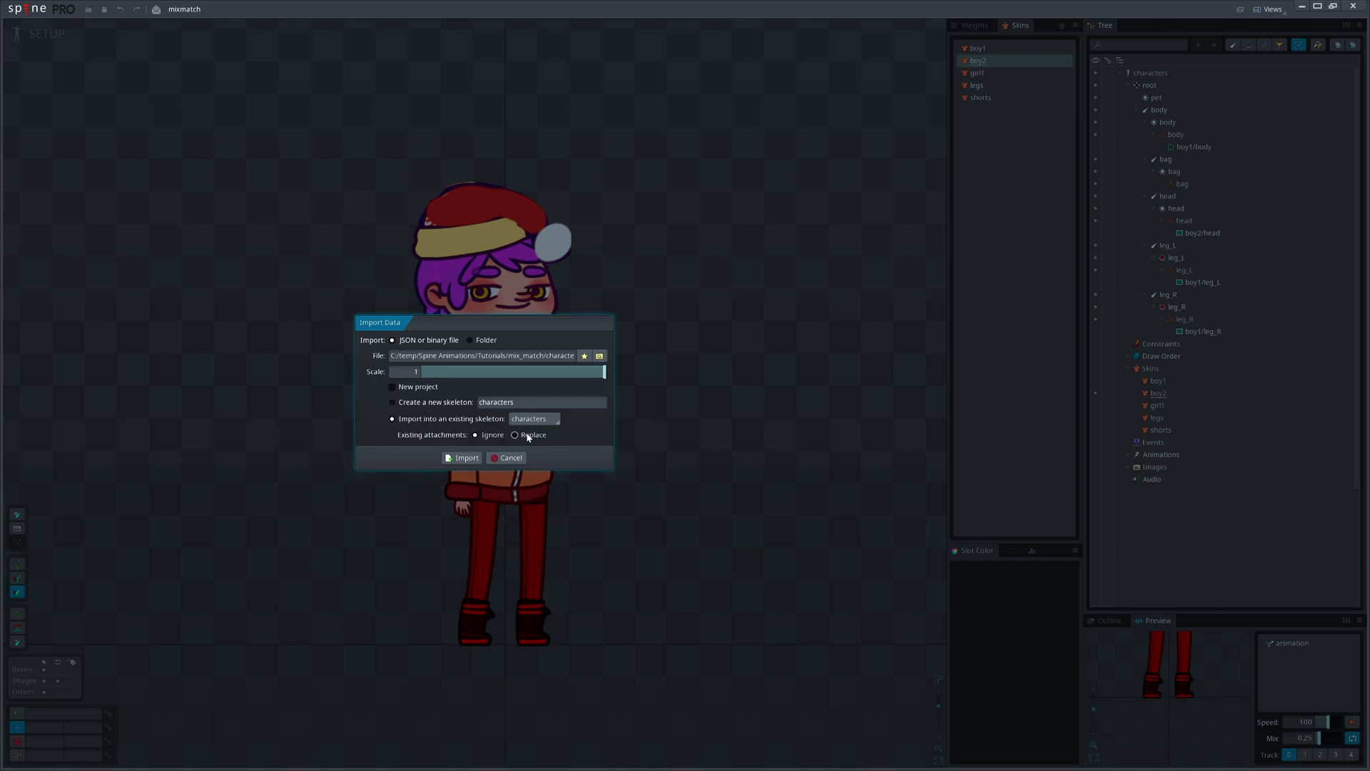
{"action": "left_click", "coordinate": [462, 458]}
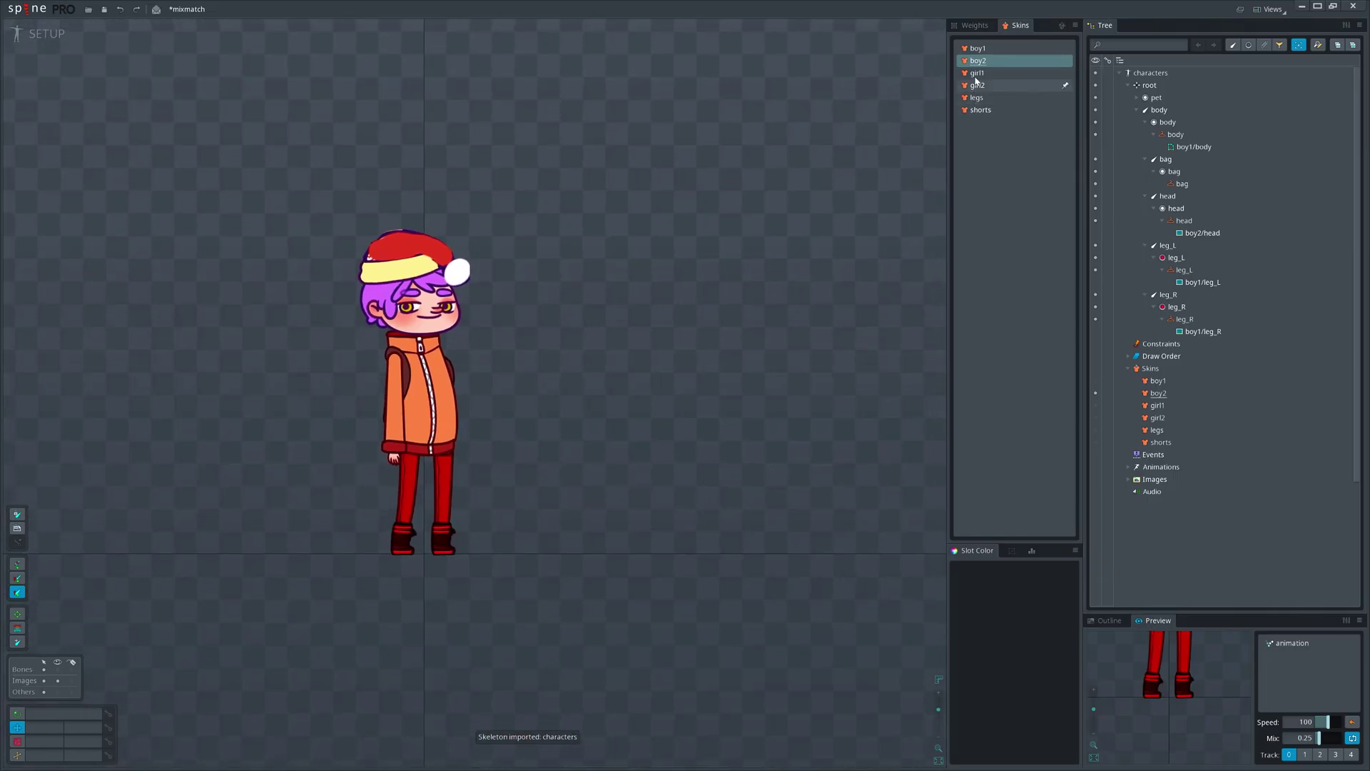
Step: Activate the girl2 skin to view its imported attachments on the skeleton
{"action": "left_click", "coordinate": [996, 87]}
{"action": "scroll", "coordinate": [398, 416], "scroll_direction": "up", "scroll_amount": 2}
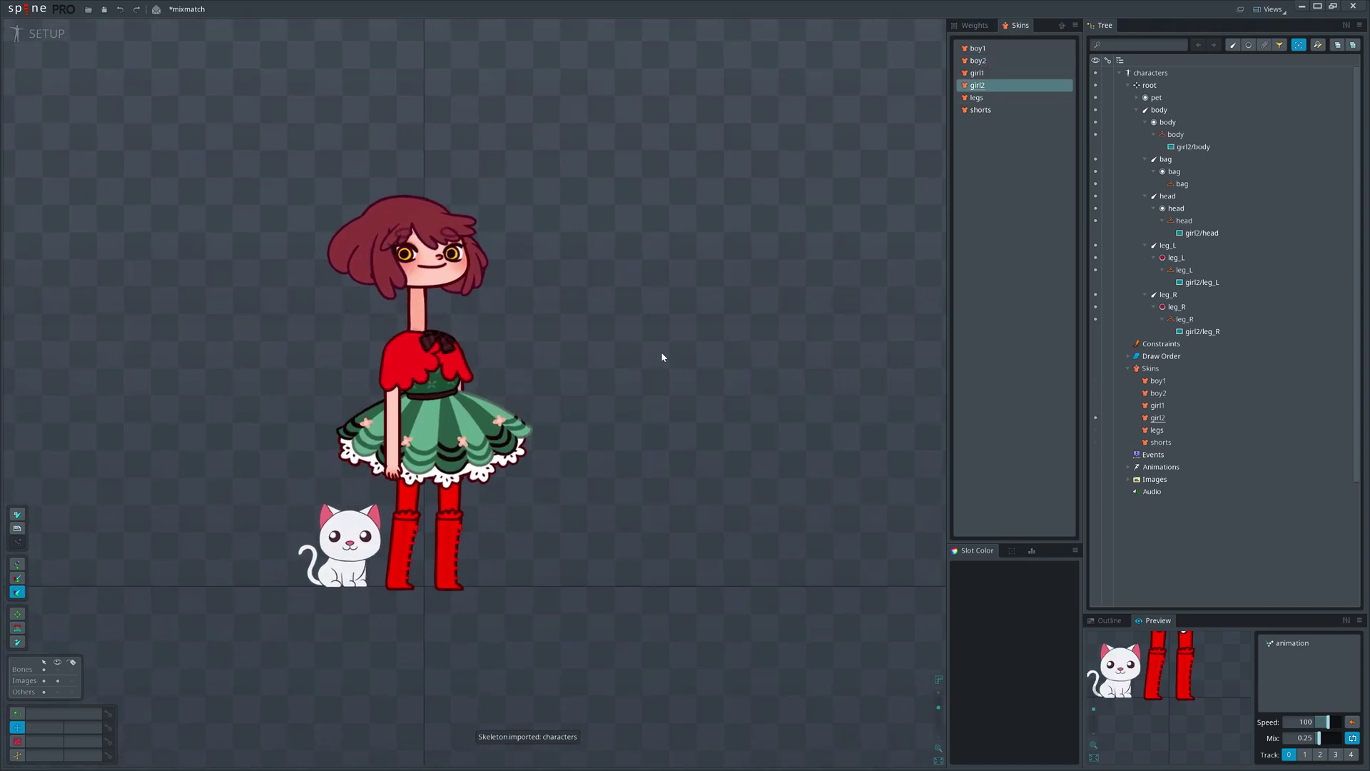
{"action": "left_click_drag", "start_coordinate": [657, 355], "coordinate": [735, 325]}
{"action": "scroll", "coordinate": [471, 377], "scroll_direction": "up", "scroll_amount": 1}
{"action": "scroll", "coordinate": [471, 377], "scroll_direction": "up", "scroll_amount": 1}
{"action": "scroll", "coordinate": [735, 325], "scroll_direction": "up", "scroll_amount": 1}
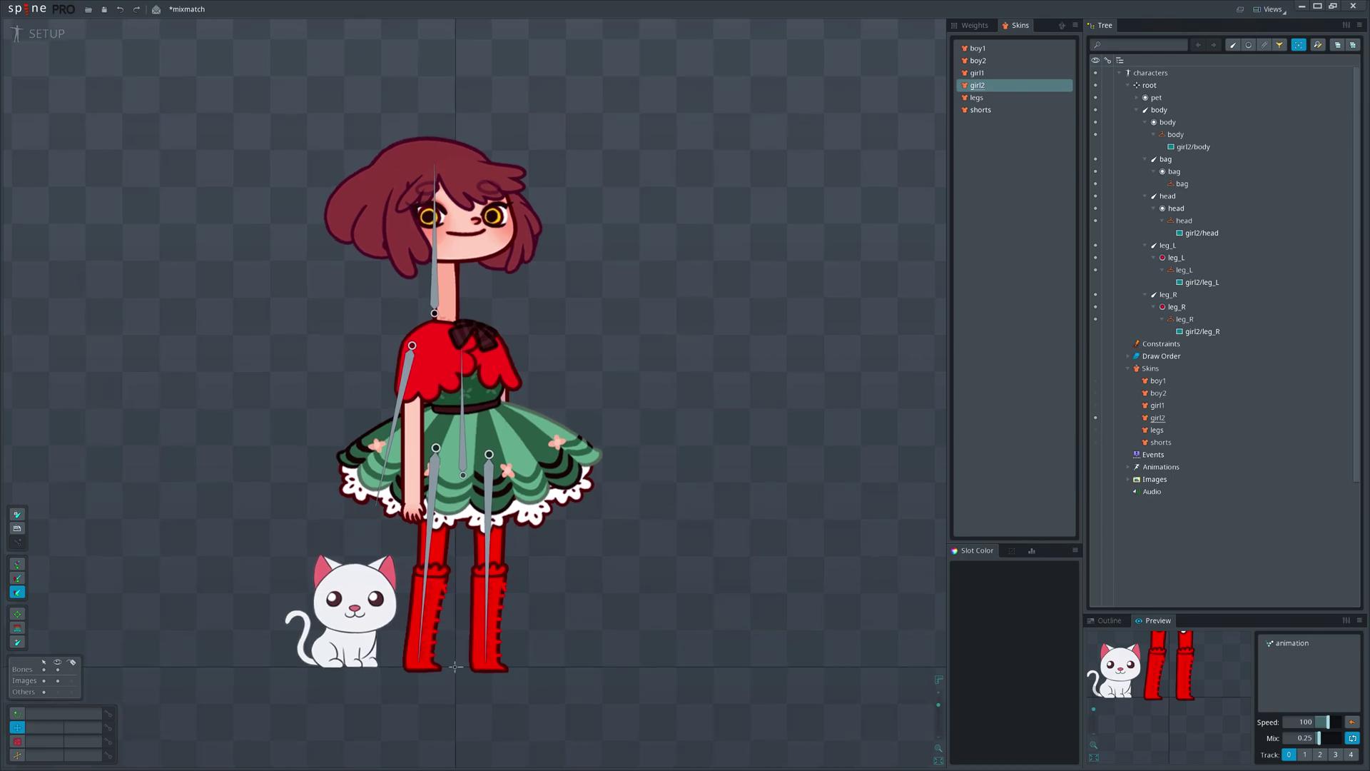
{"action": "scroll", "coordinate": [749, 323], "scroll_direction": "down", "scroll_amount": 1}
Step: Try rotating the leg_L and leg_R bones of the girl2 character, undoing each rotation
{"action": "left_click", "coordinate": [417, 457]}
{"action": "left_click_drag", "start_coordinate": [616, 495], "coordinate": [599, 481]}
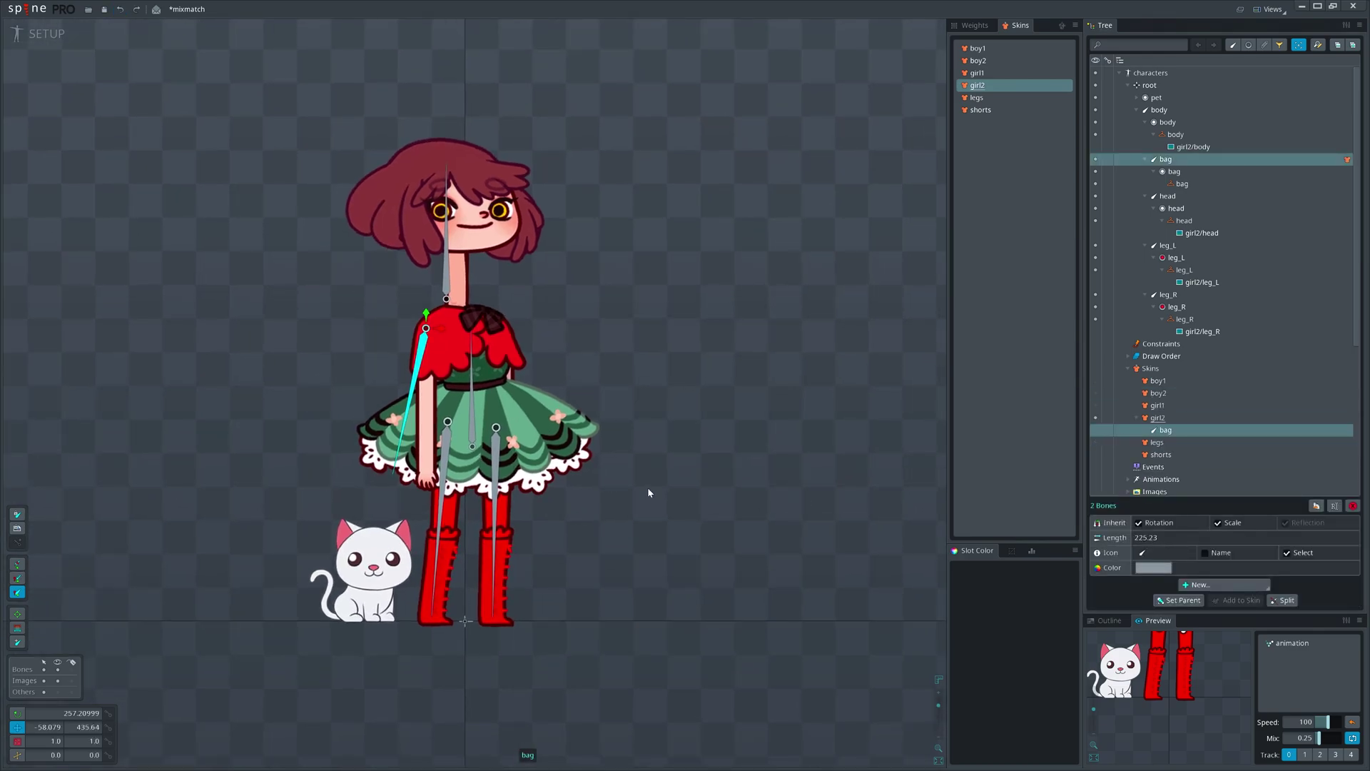
{"action": "left_click_drag", "start_coordinate": [532, 515], "coordinate": [582, 504]}
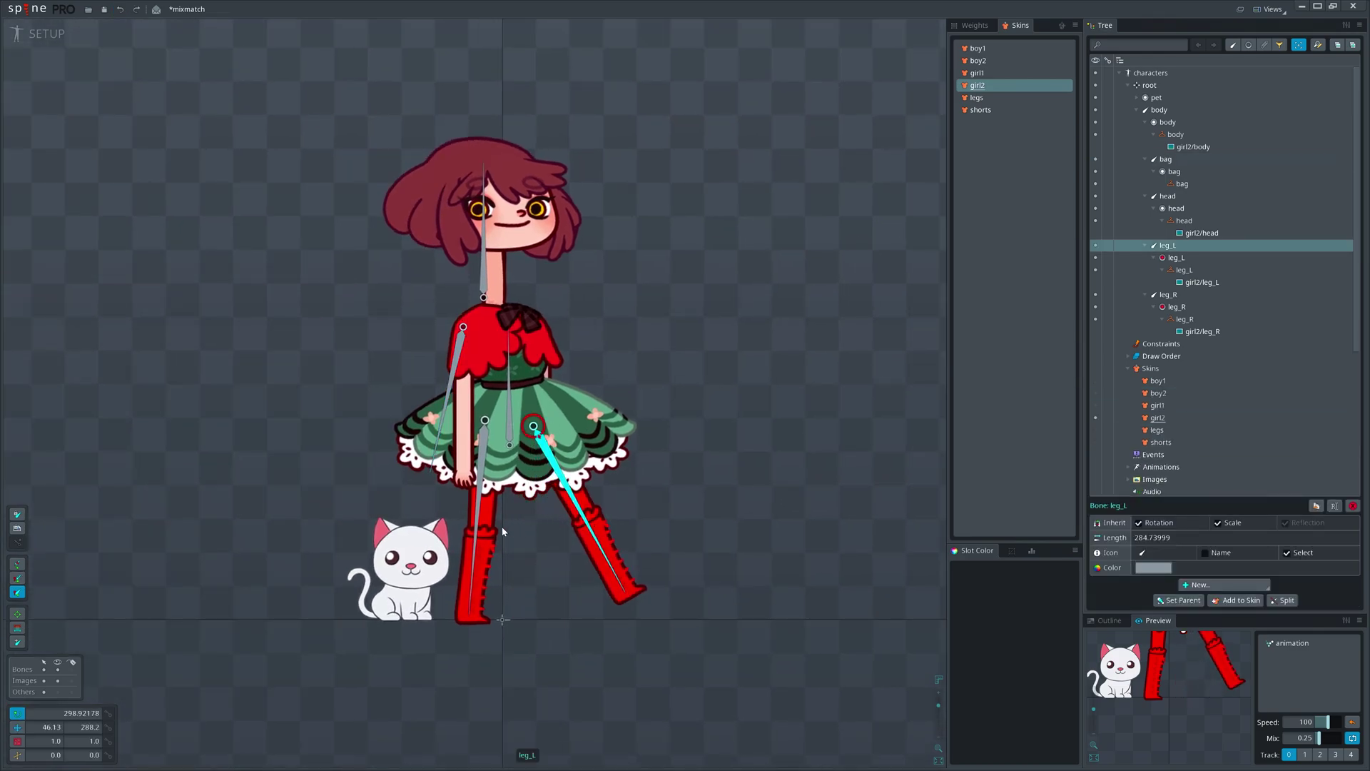
{"action": "key", "text": "ctrl+z"}
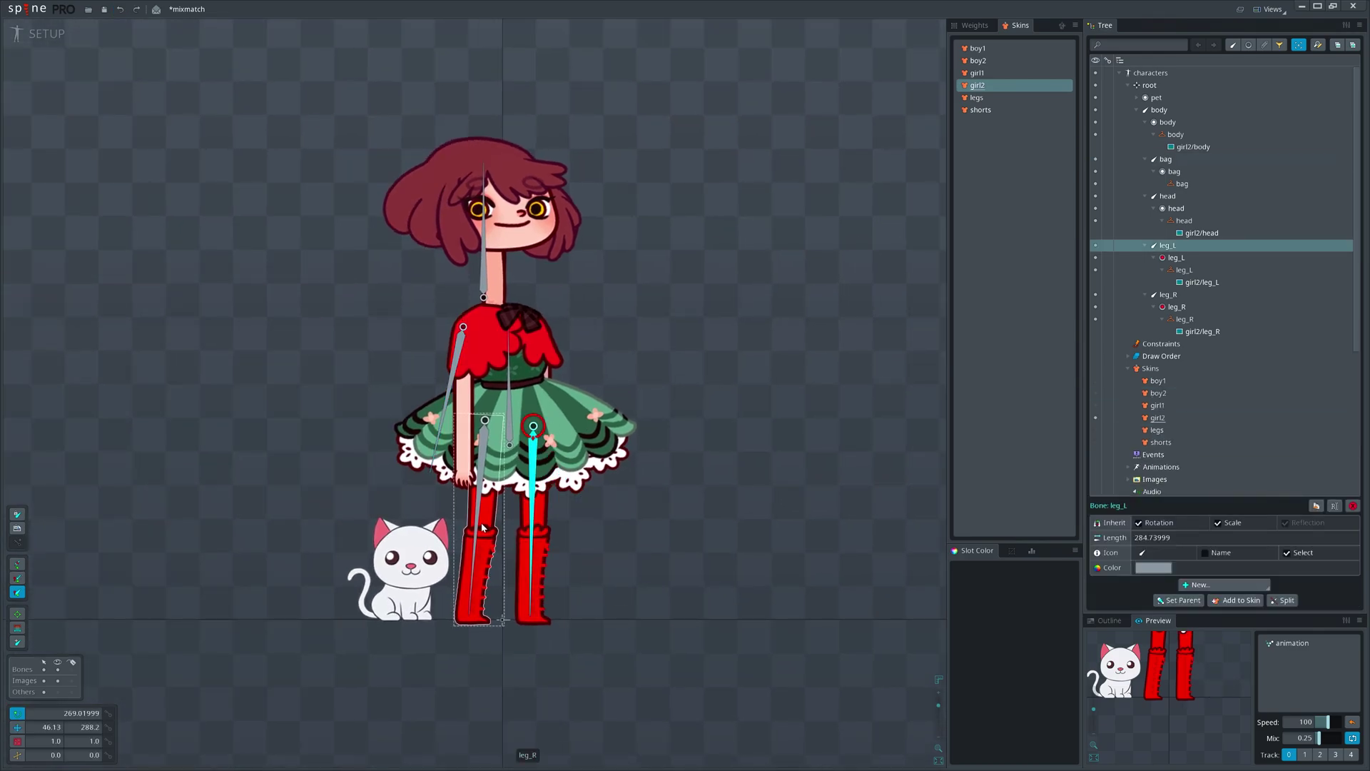
{"action": "left_click", "coordinate": [478, 524]}
{"action": "key", "text": "space"}
{"action": "left_click", "coordinate": [479, 478]}
{"action": "left_click_drag", "start_coordinate": [480, 478], "coordinate": [464, 477]}
{"action": "key", "text": "ctrl+z"}
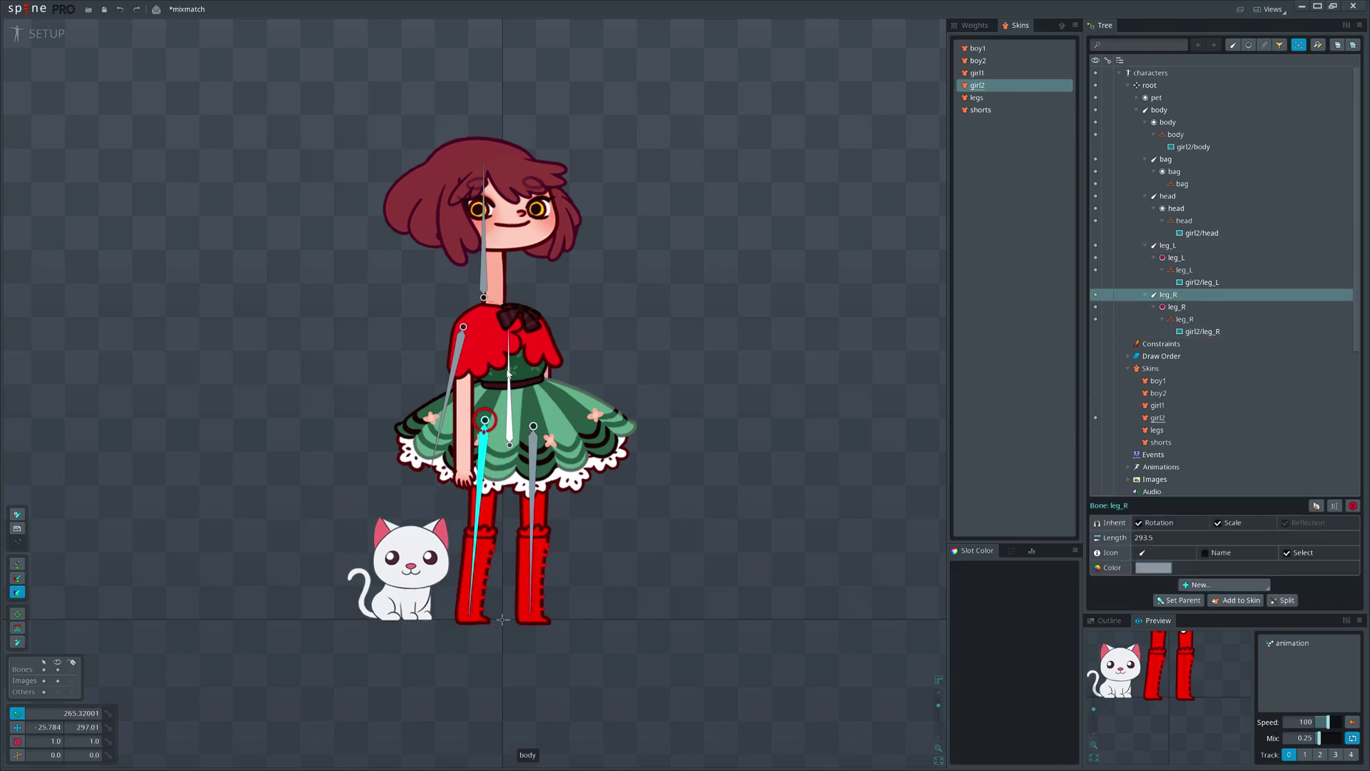
Step: Try rotating the body and head bones of the girl2 character, undoing each rotation
{"action": "left_click", "coordinate": [509, 400]}
{"action": "left_click_drag", "start_coordinate": [667, 307], "coordinate": [724, 255]}
{"action": "key", "text": "ctrl+z"}
{"action": "left_click", "coordinate": [486, 244]}
{"action": "key", "text": "ctrl+z"}
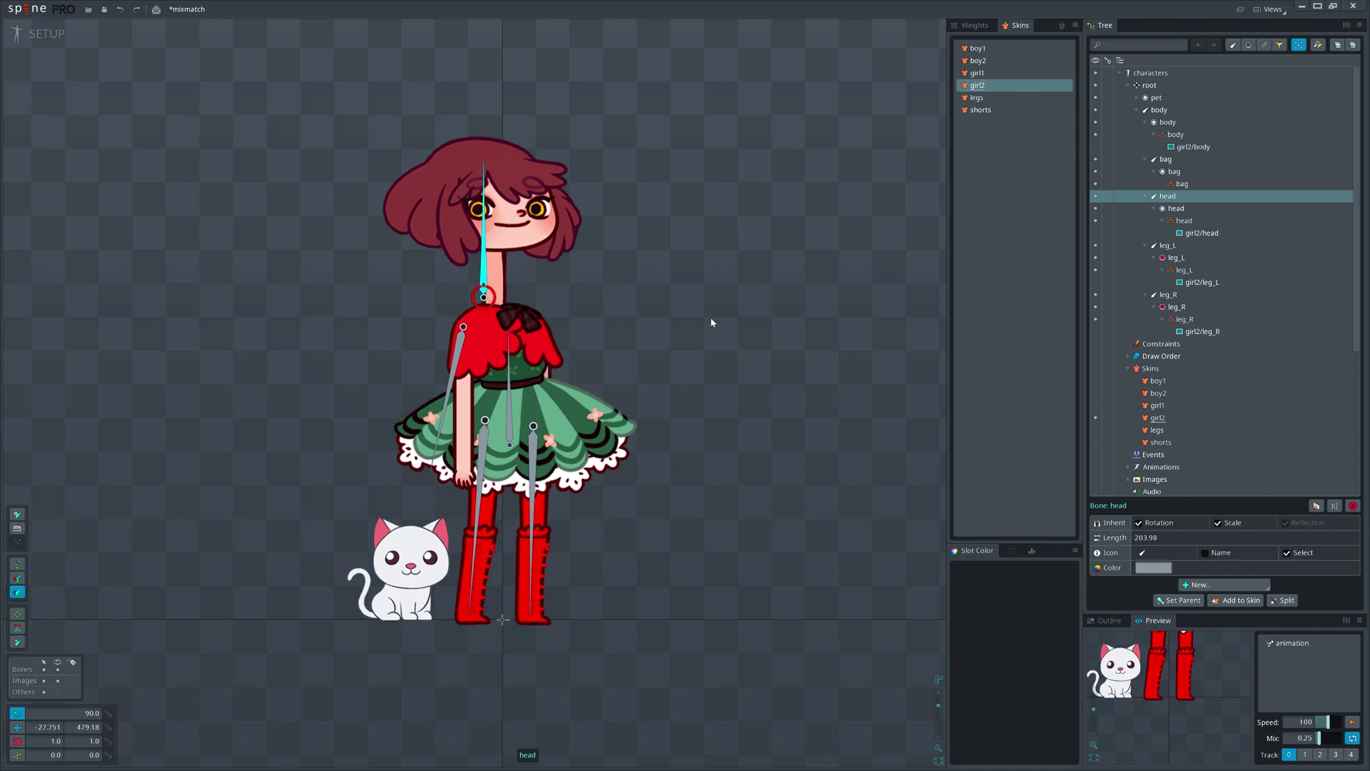
Step: Select the bag bone and try rotating it and moving it away from the body, undoing each change
{"action": "left_click", "coordinate": [450, 385]}
{"action": "left_click_drag", "start_coordinate": [642, 214], "coordinate": [630, 338]}
{"action": "key", "text": "ctrl+z"}
{"action": "key", "text": "v"}
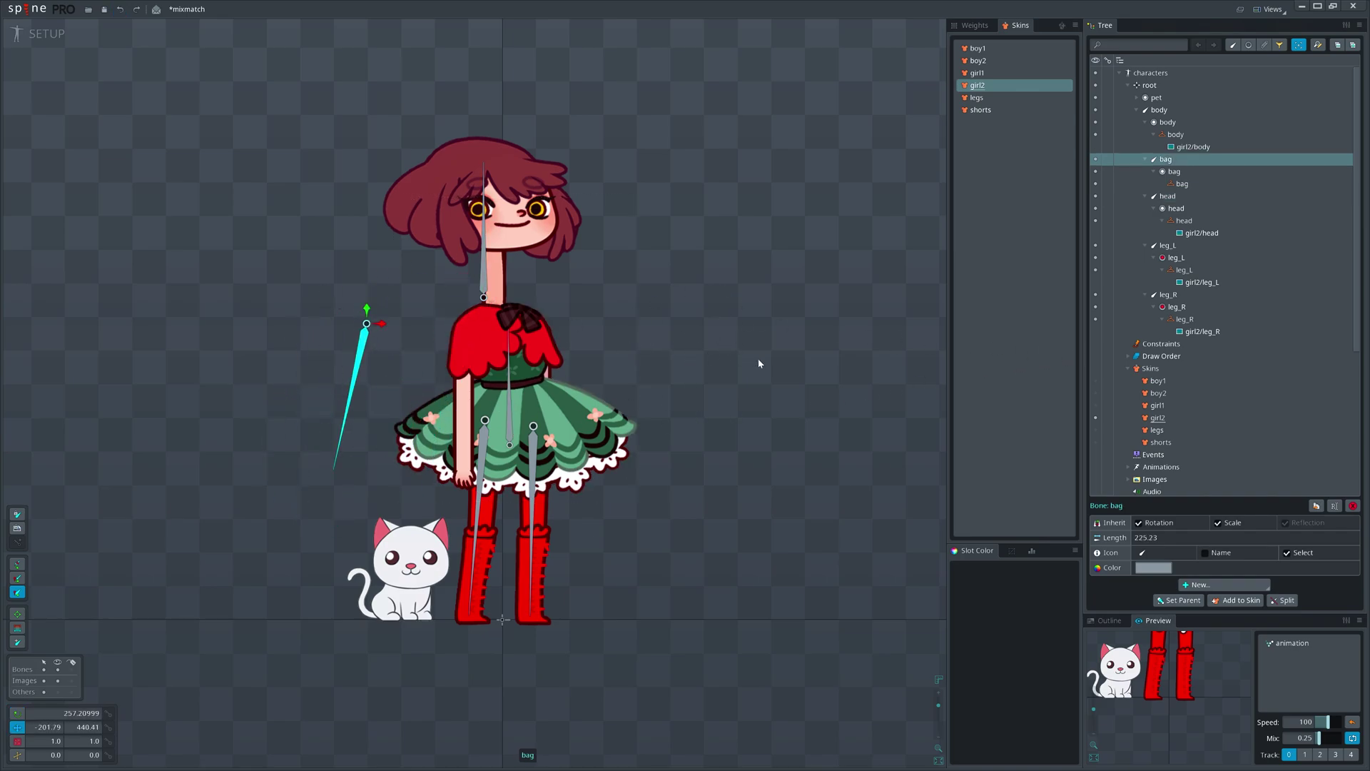
{"action": "key", "text": "ctrl+z"}
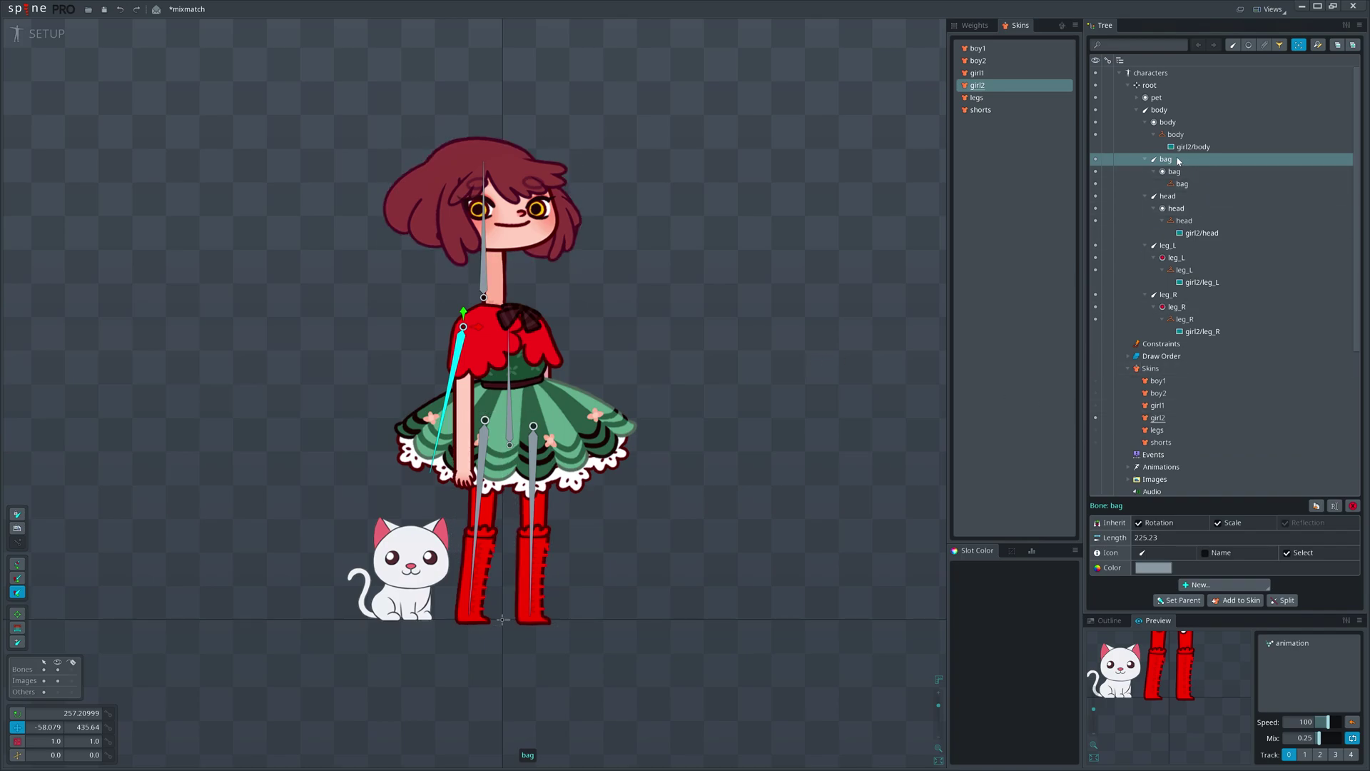
Step: Add the bag bone to the active girl2 skin and select its bag entries, followed by the boy1 and girl1 skins
{"action": "left_click", "coordinate": [1225, 602]}
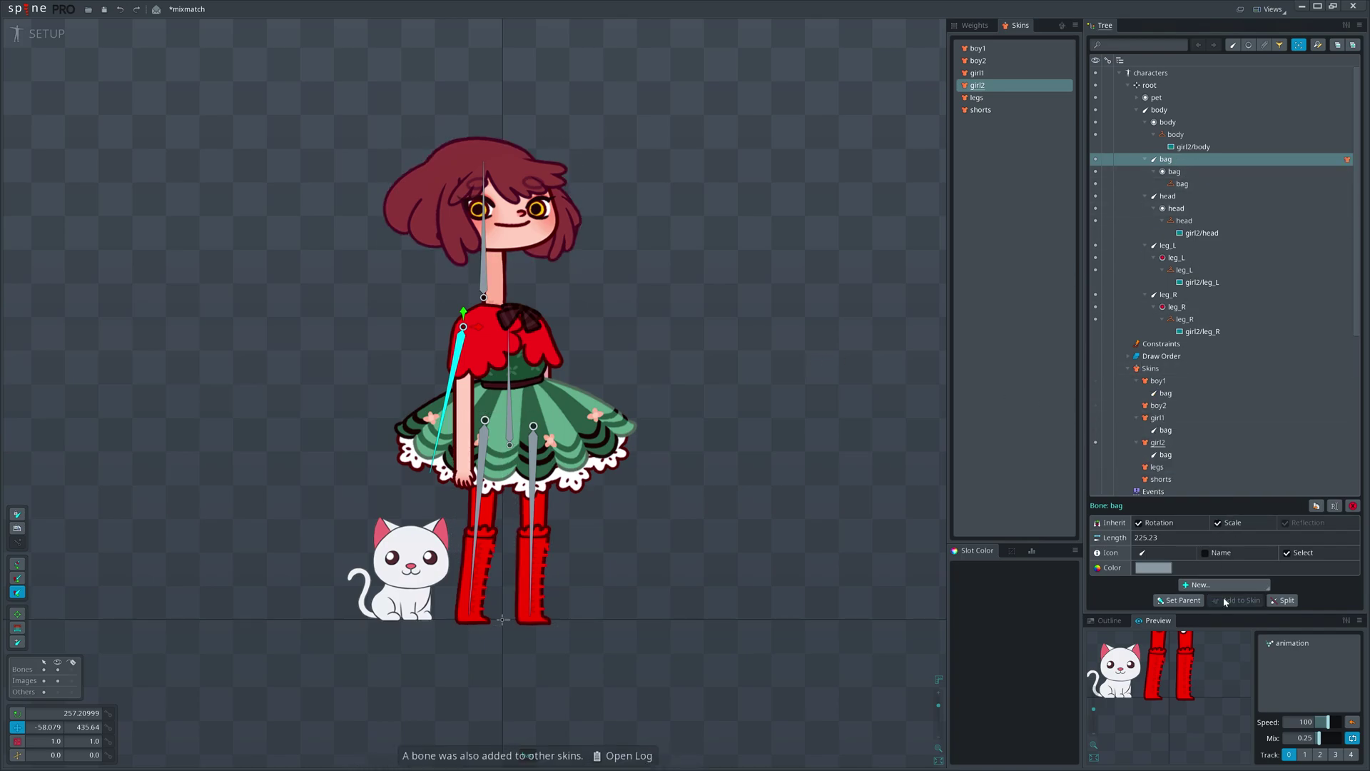
{"action": "left_click", "coordinate": [1190, 431]}
{"action": "left_click", "coordinate": [1184, 455], "text": "ctrl"}
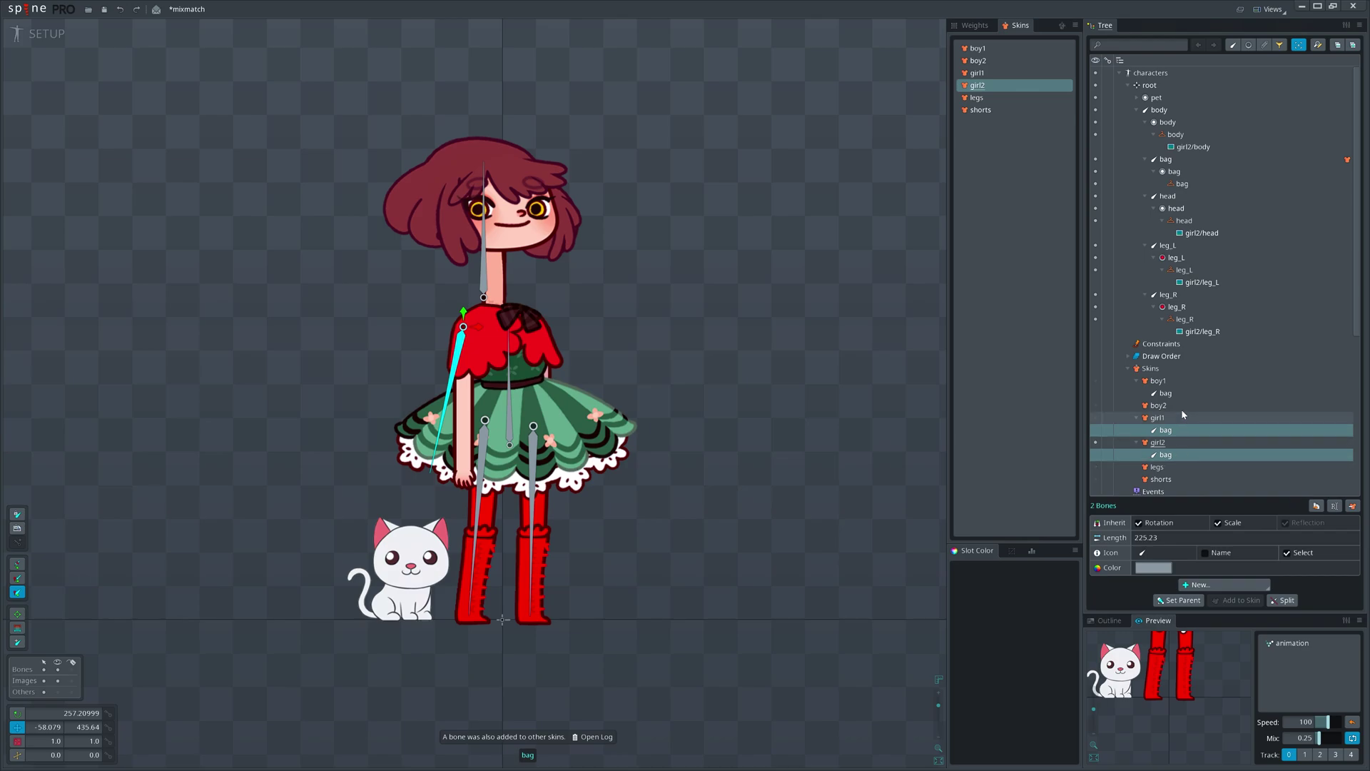
{"action": "left_click", "coordinate": [1184, 395], "text": "ctrl"}
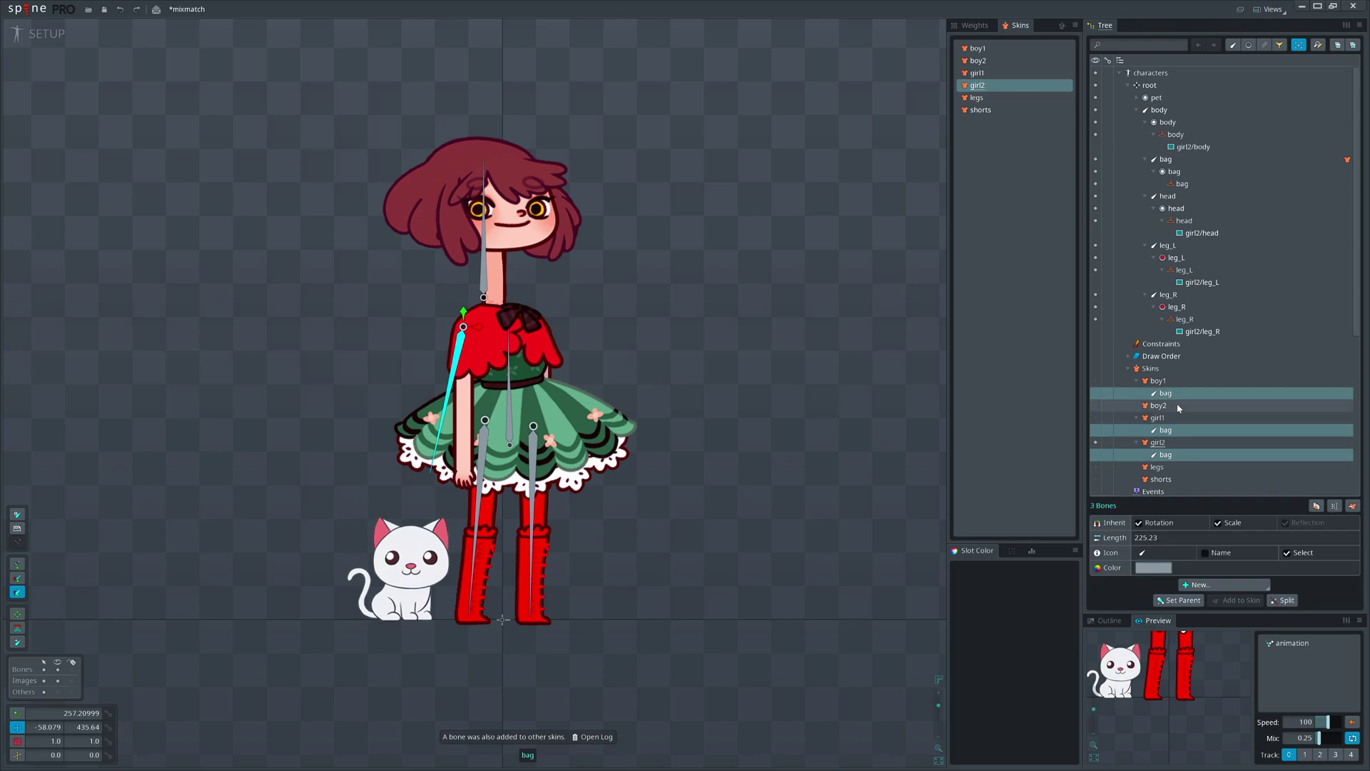
{"action": "left_click", "coordinate": [1167, 382]}
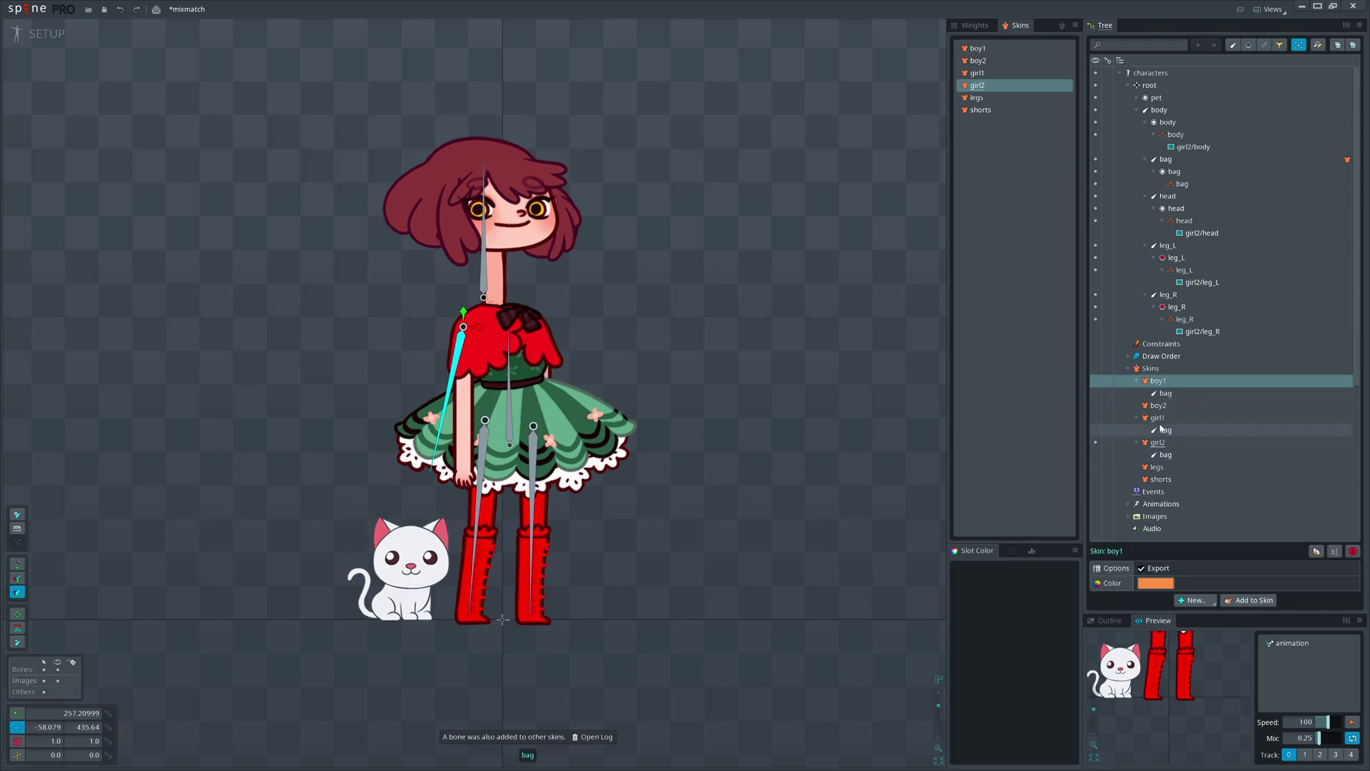
{"action": "left_click", "coordinate": [1170, 418], "text": "ctrl"}
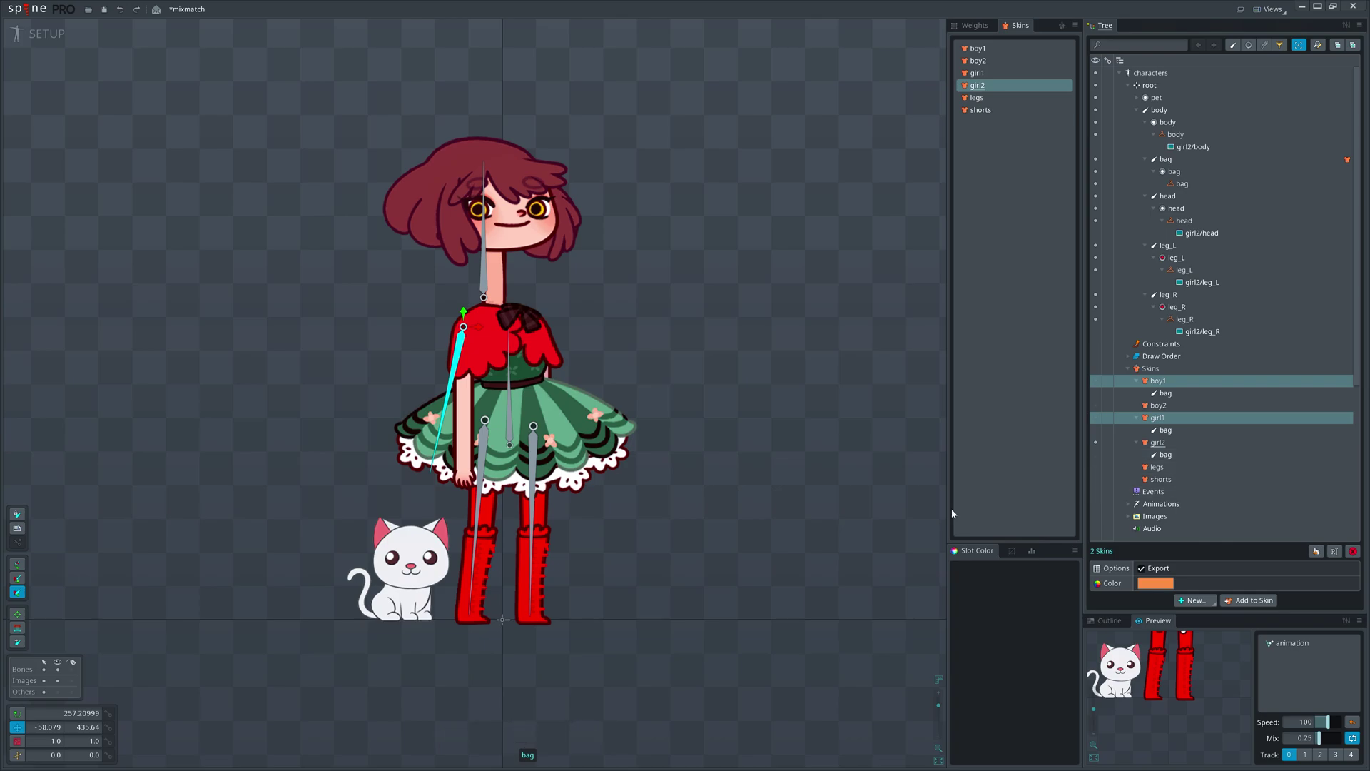
Step: Activate the boy1, girl2 and boy2 skins in turn, ending on boy1, to compare where the bag is used
{"action": "left_click_drag", "start_coordinate": [850, 518], "coordinate": [872, 523]}
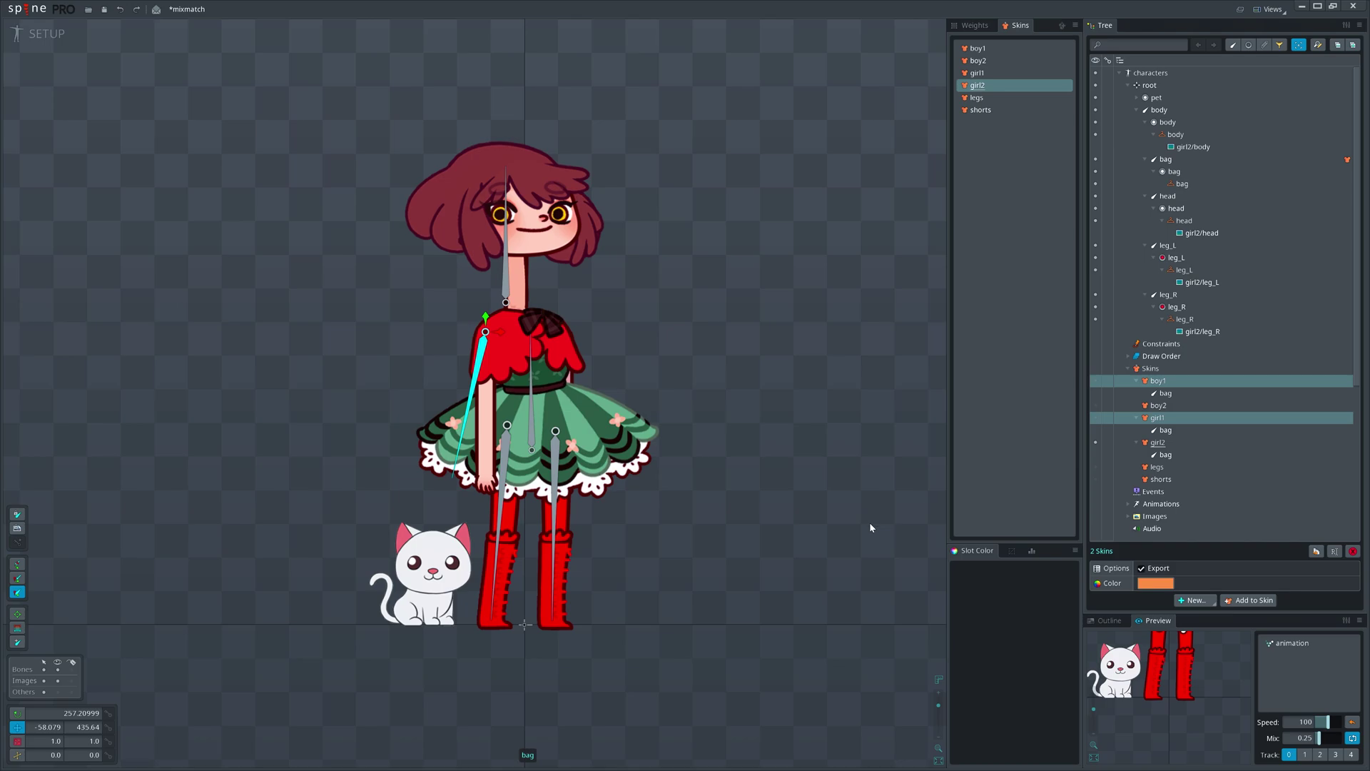
{"action": "scroll", "coordinate": [464, 398], "scroll_direction": "up", "scroll_amount": 1}
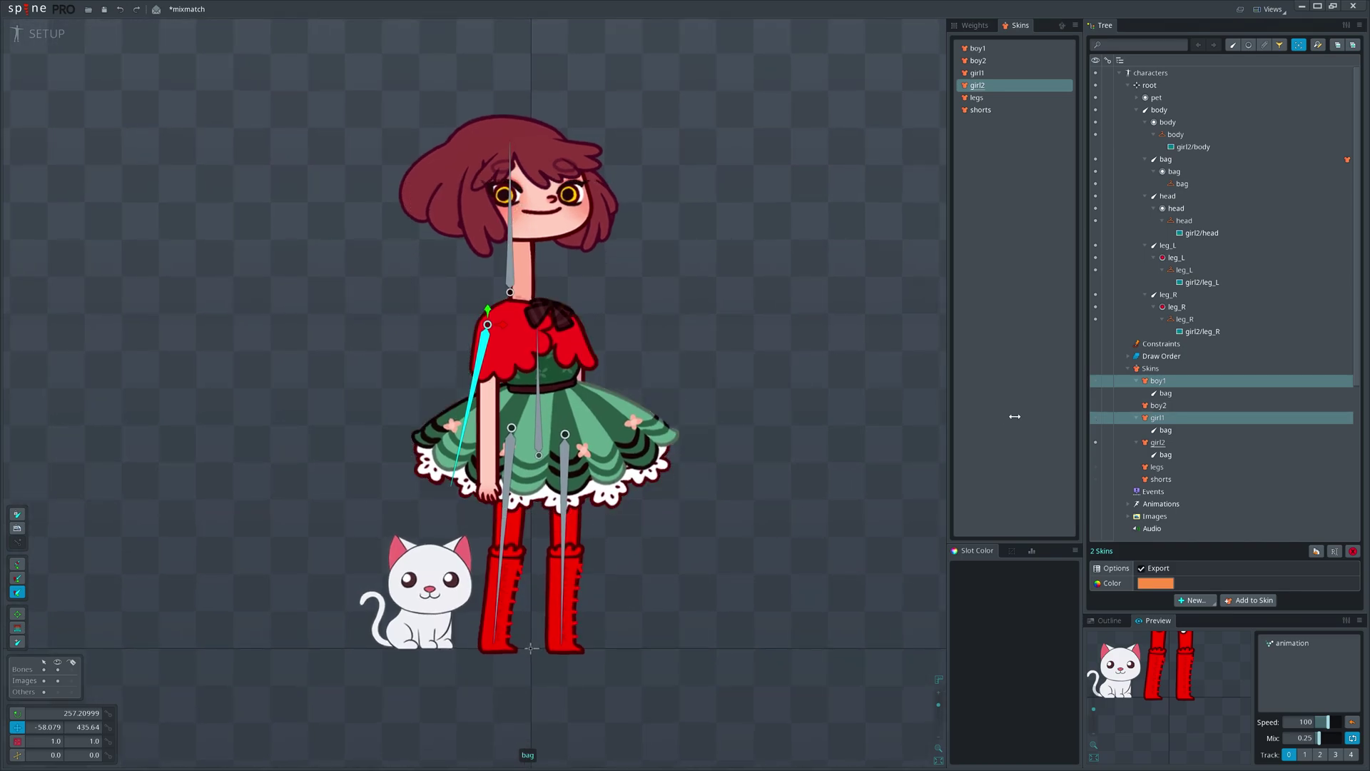
{"action": "left_click", "coordinate": [1178, 385]}
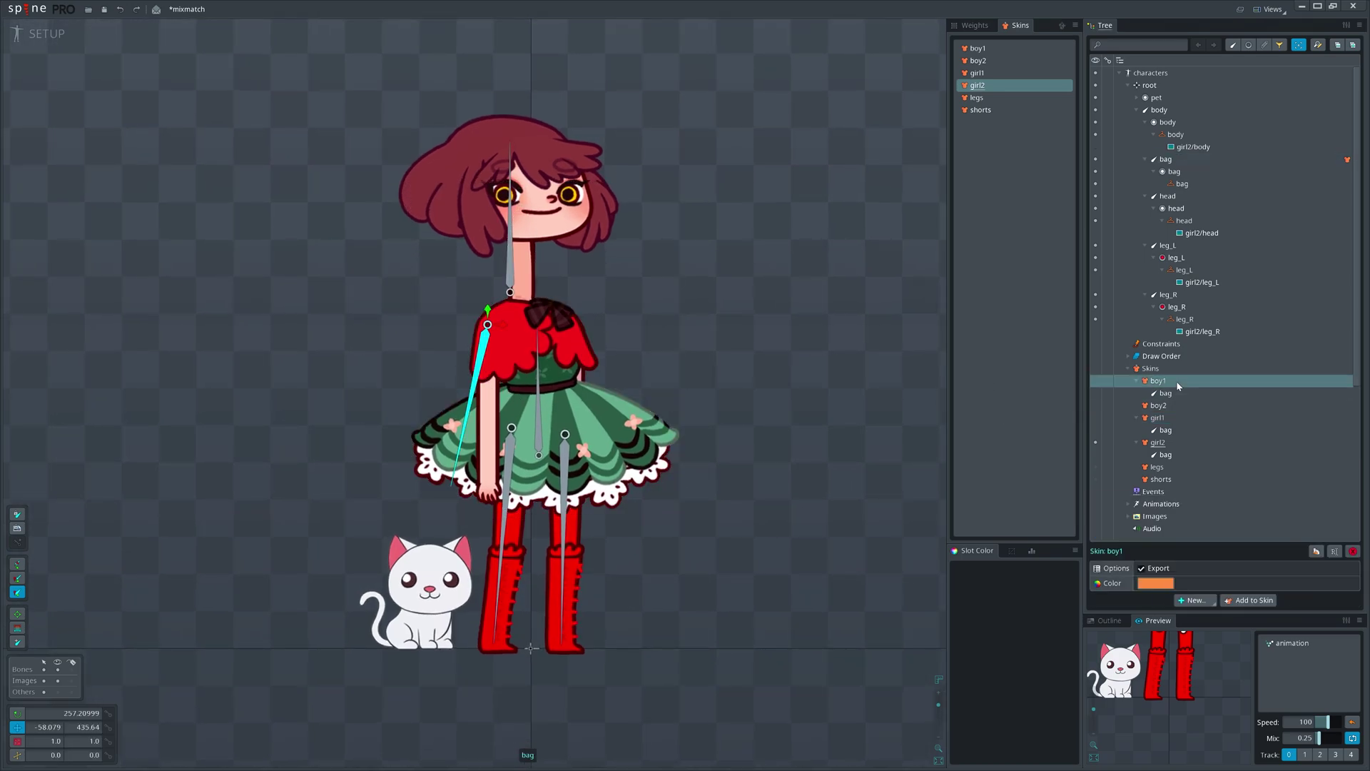
{"action": "left_click", "coordinate": [1096, 382]}
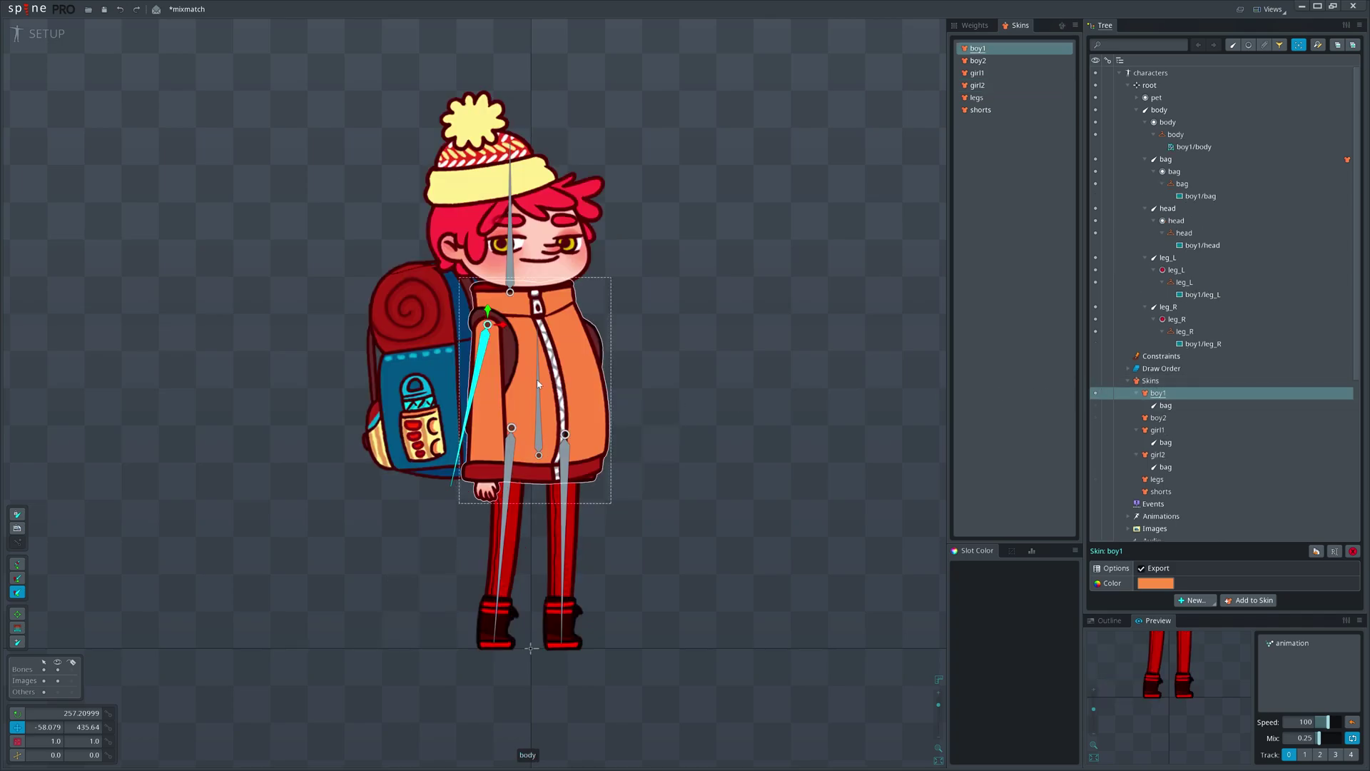
{"action": "left_click", "coordinate": [448, 371]}
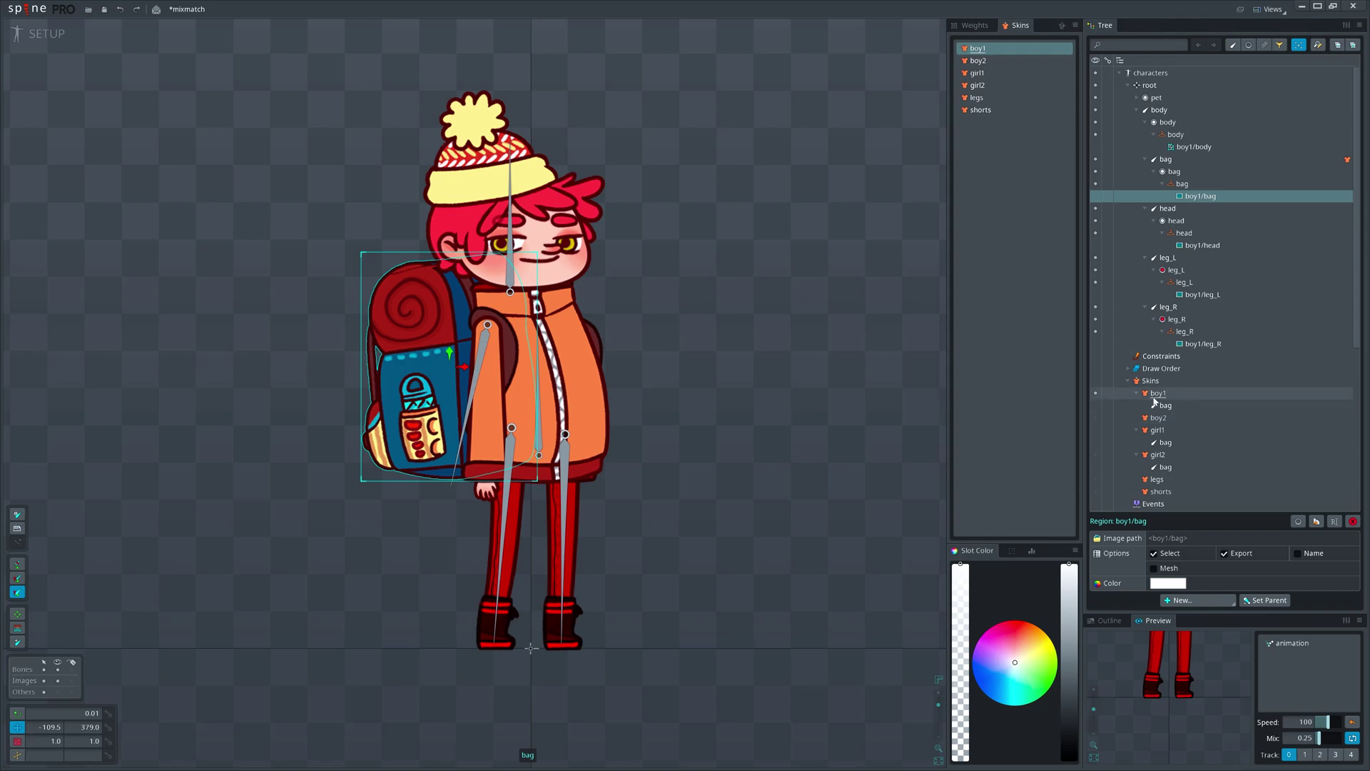
{"action": "left_click", "coordinate": [1160, 458]}
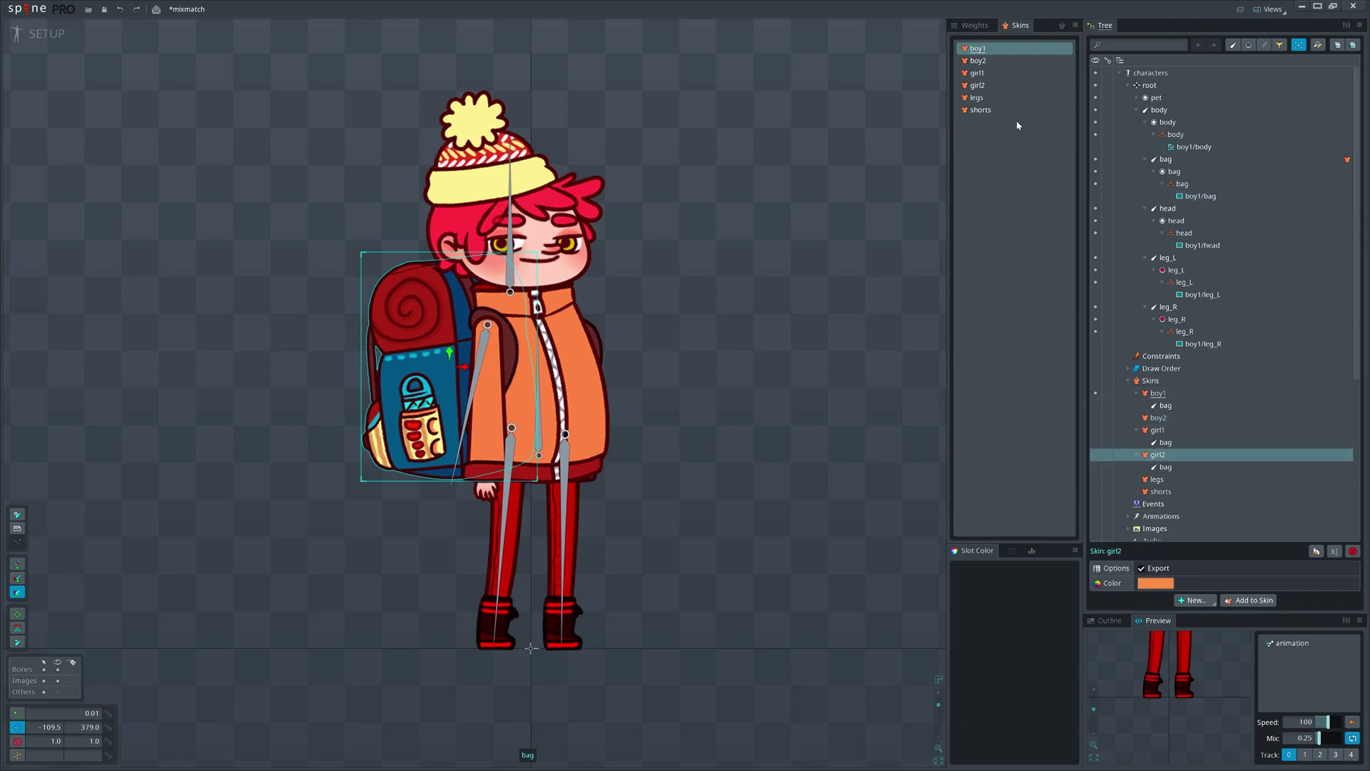
{"action": "left_click", "coordinate": [991, 85]}
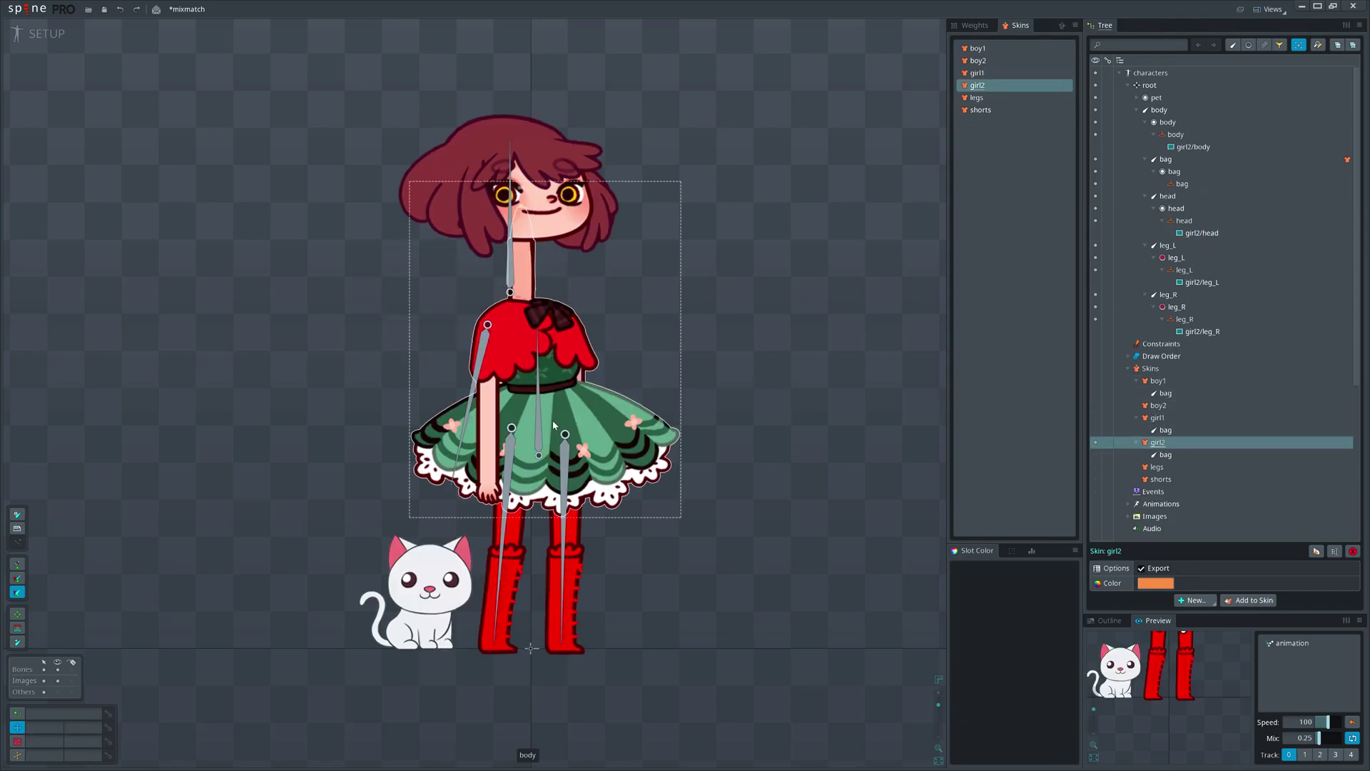
{"action": "left_click", "coordinate": [1001, 62]}
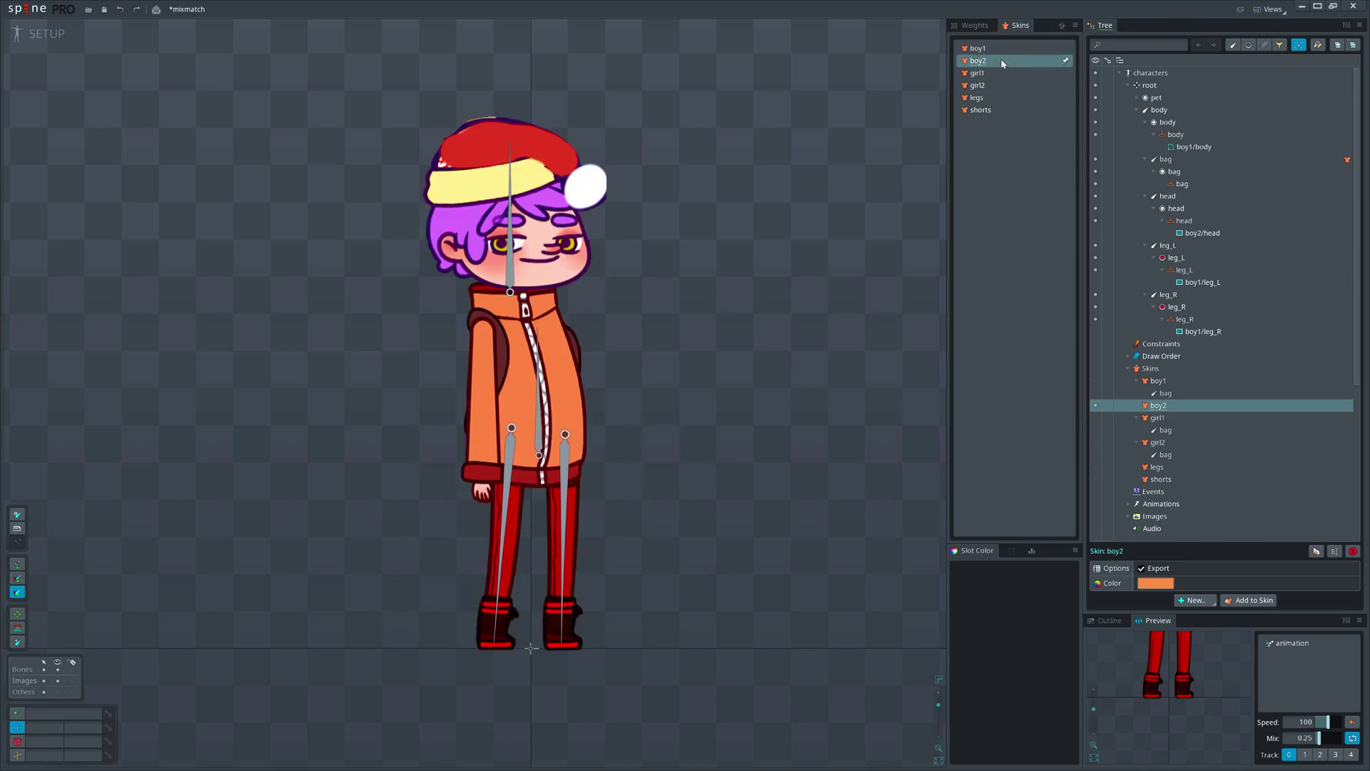
{"action": "left_click", "coordinate": [1002, 50]}
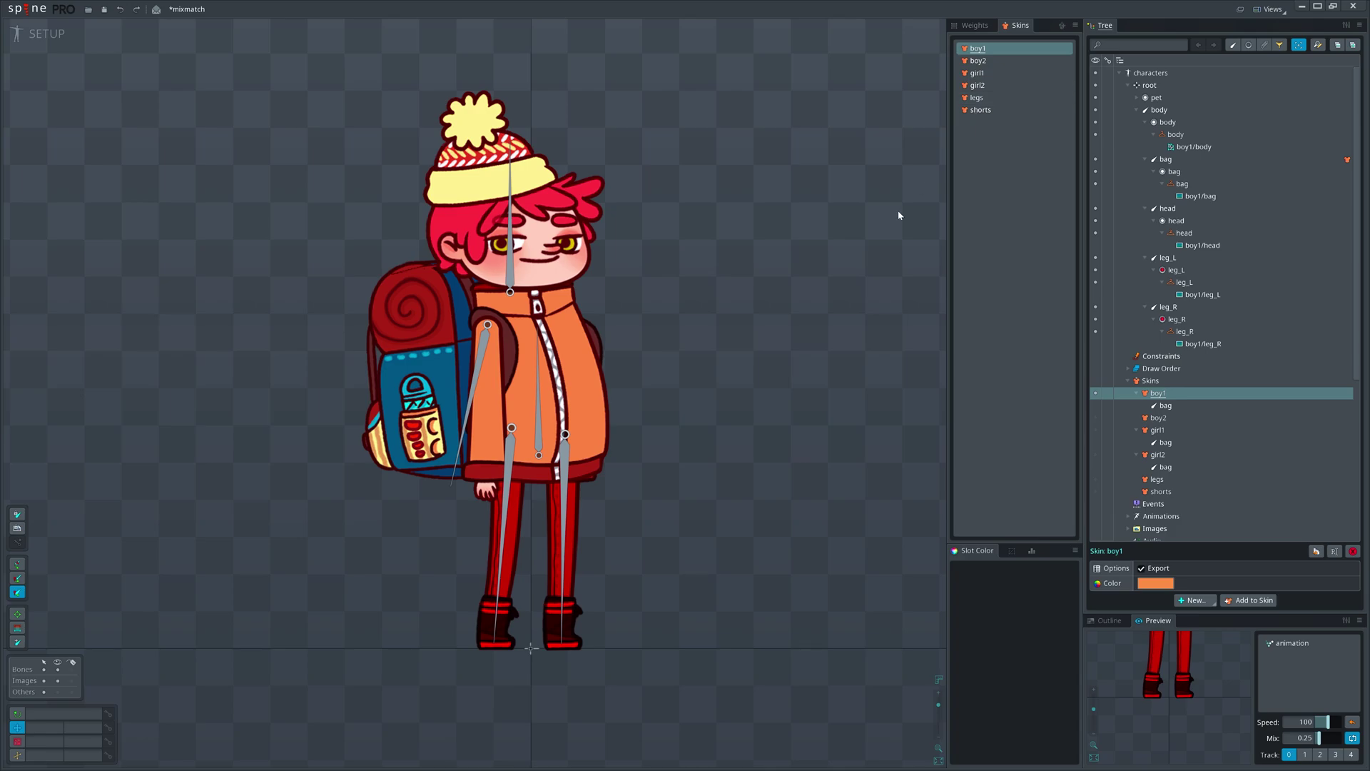
Step: Undo the skin switches and the addition of the bag bone to the girl2 skin
{"action": "key", "text": "ctrl+z"}
{"action": "key", "text": "ctrl+z"}
{"action": "key", "text": "ctrl+z"}
{"action": "key", "text": "ctrl+z"}
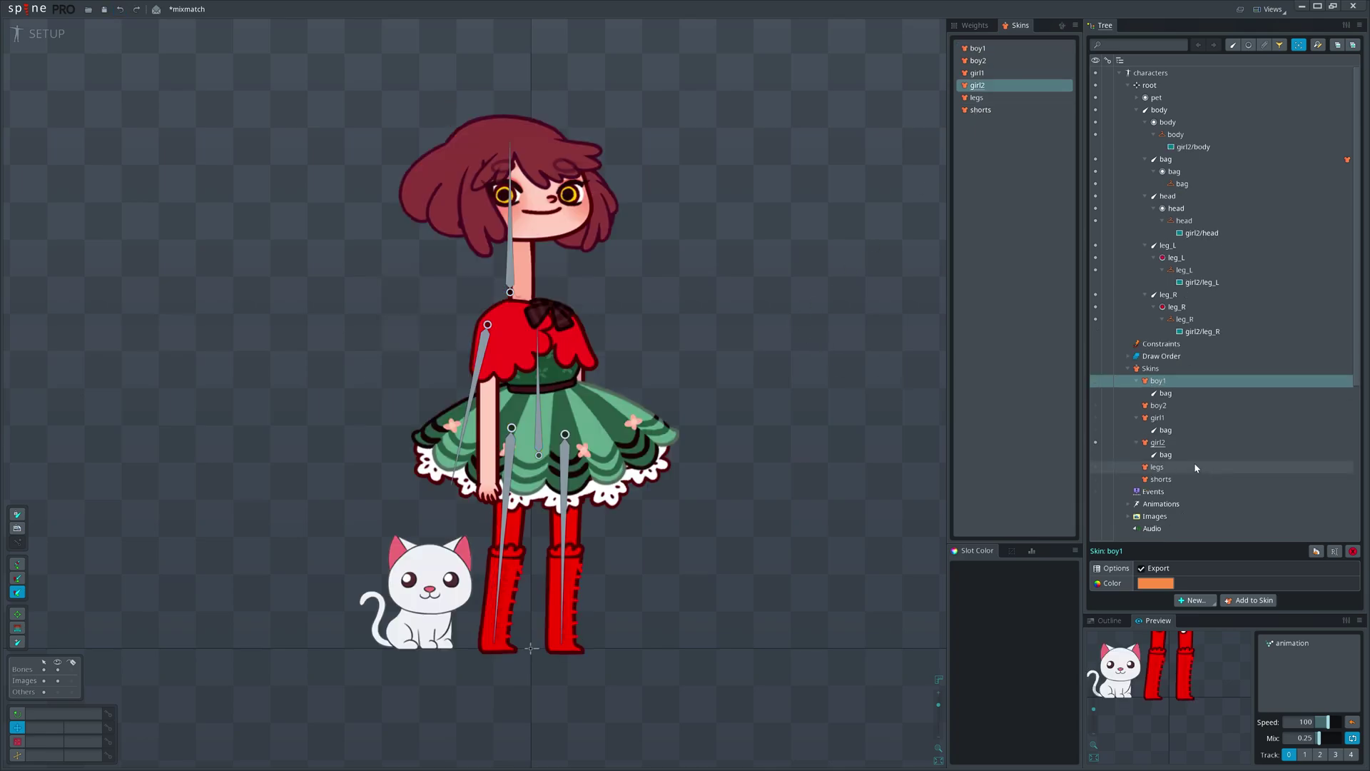
Step: Activate the boy1 skin and add the bag bone to it
{"action": "left_click_drag", "start_coordinate": [871, 444], "coordinate": [892, 411]}
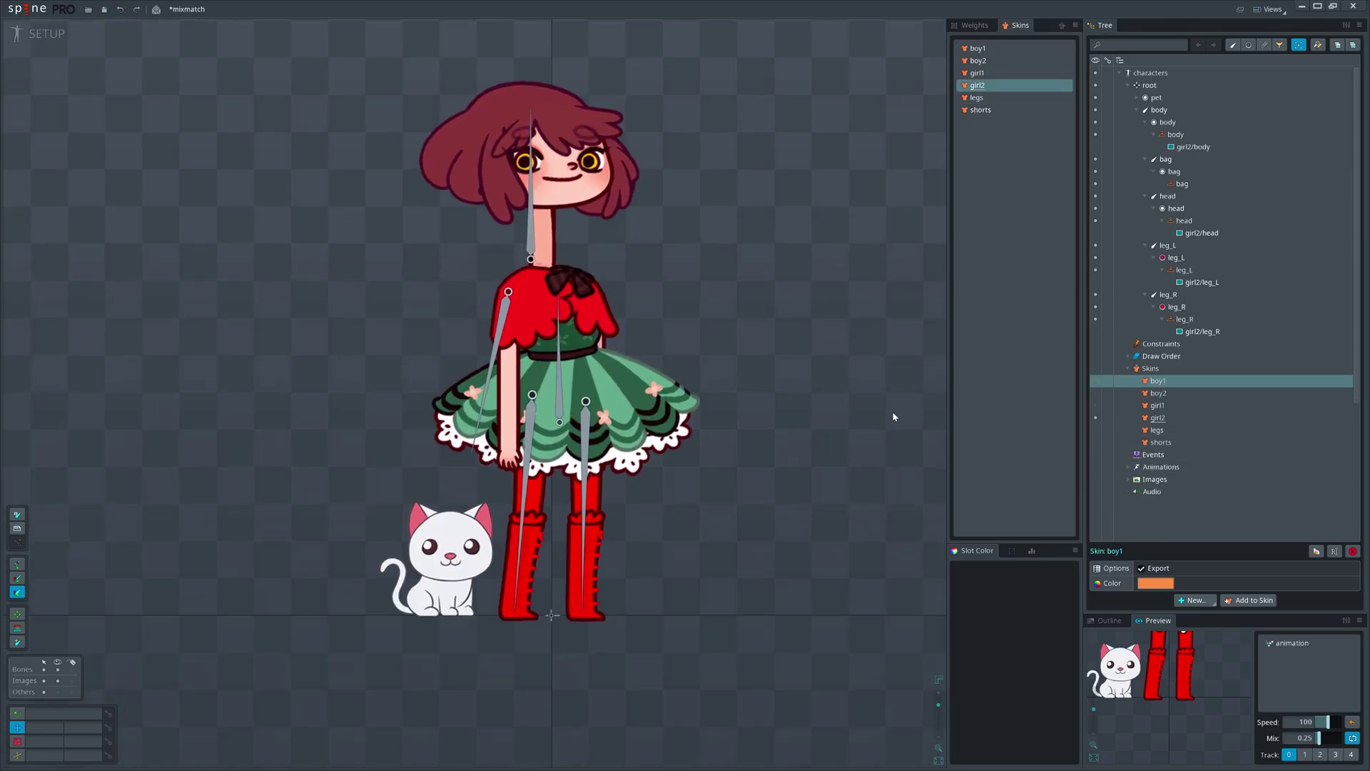
{"action": "left_click", "coordinate": [990, 48]}
{"action": "left_click", "coordinate": [1165, 158]}
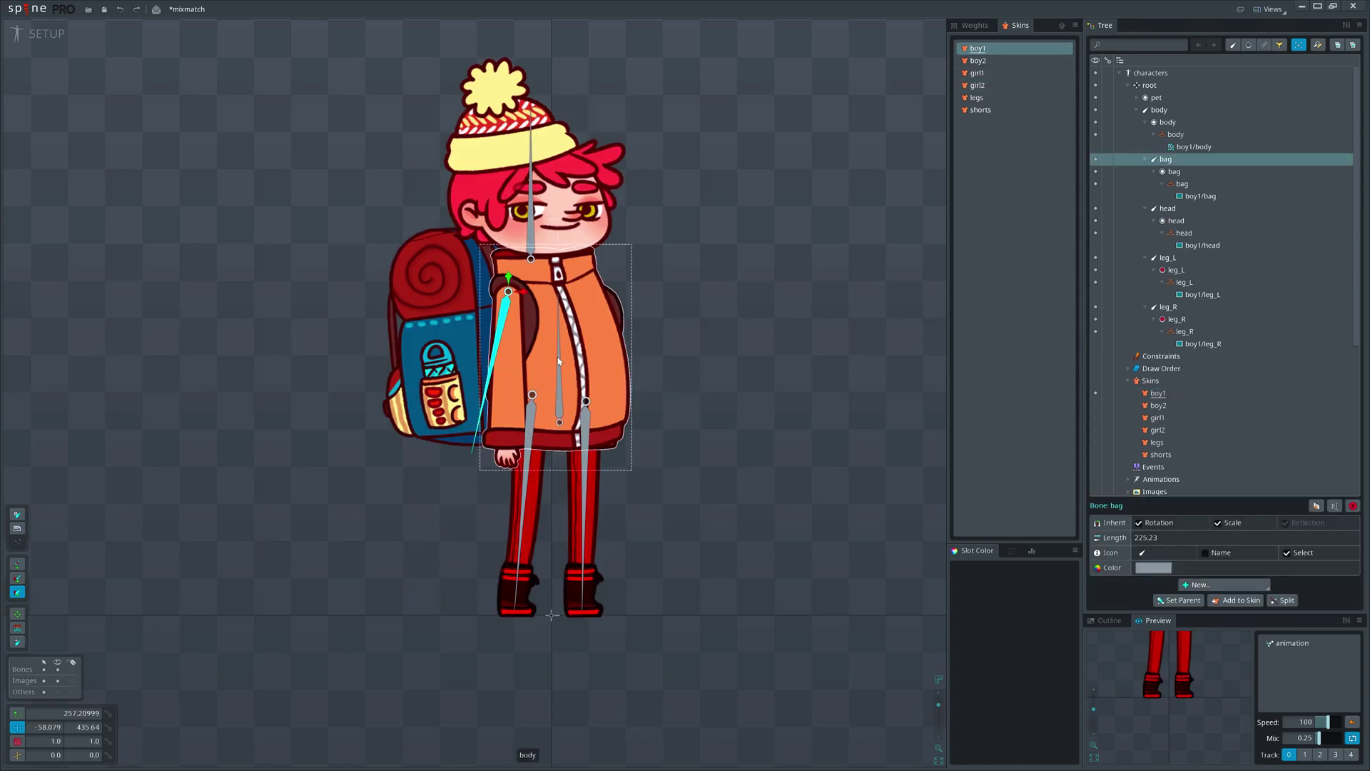
{"action": "left_click", "coordinate": [1230, 600]}
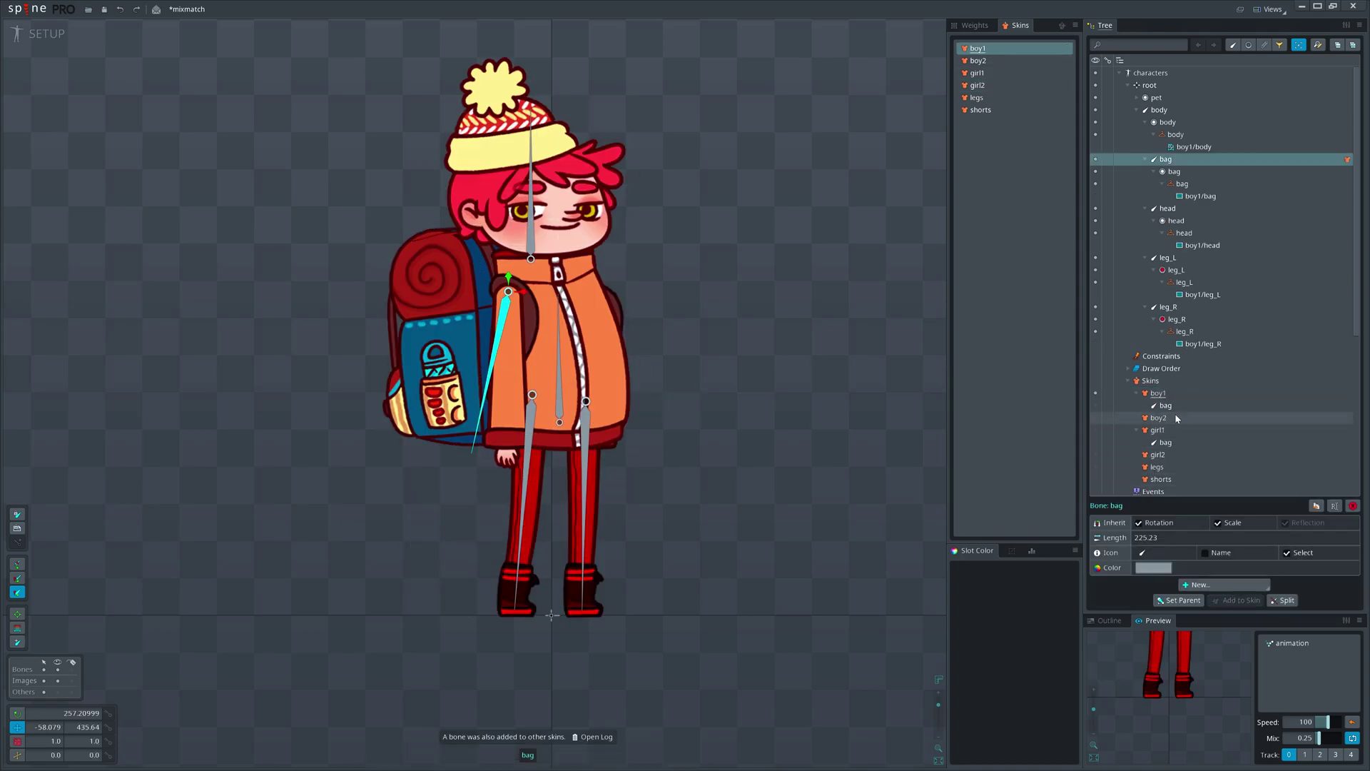
{"action": "scroll", "coordinate": [1175, 410], "scroll_direction": "down", "scroll_amount": 1}
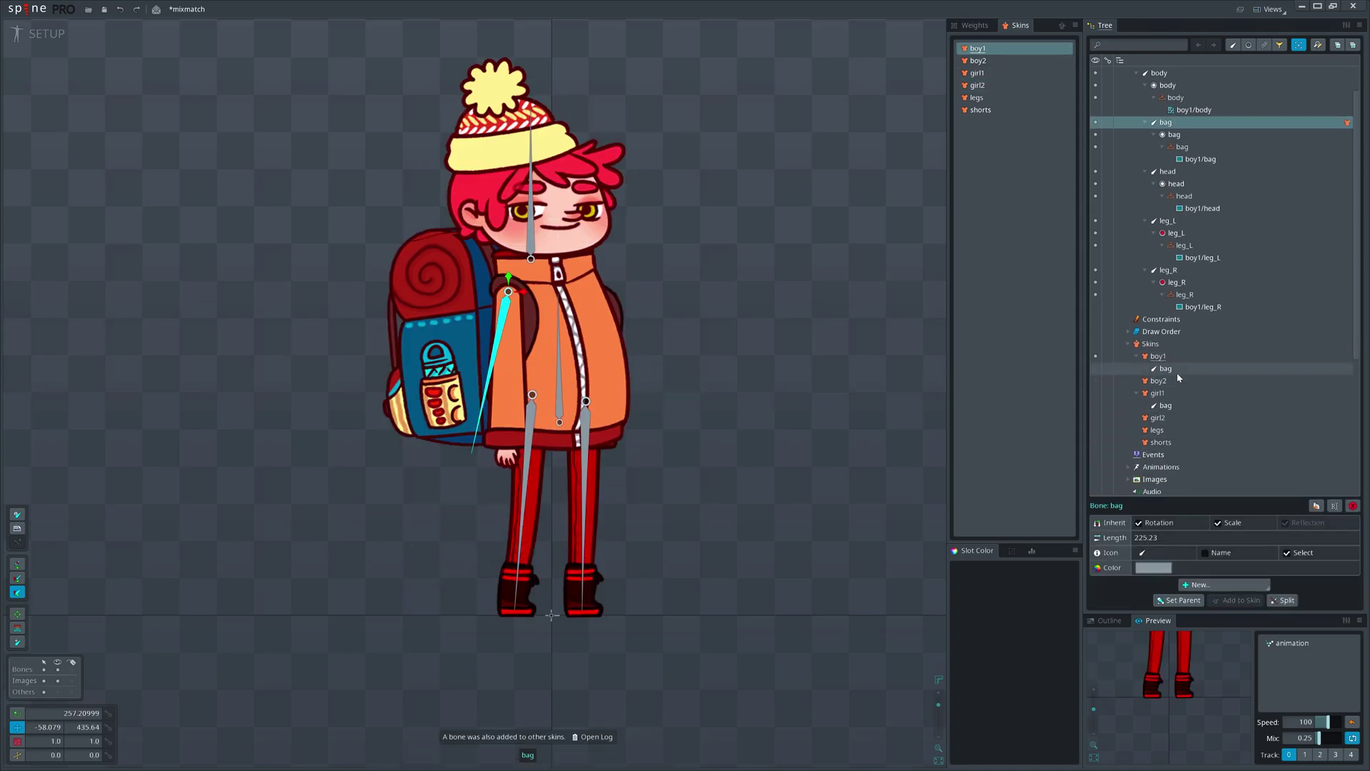
Step: Activate the girl2 skin to check whether the bag bone is displayed on the character
{"action": "left_click", "coordinate": [1176, 422]}
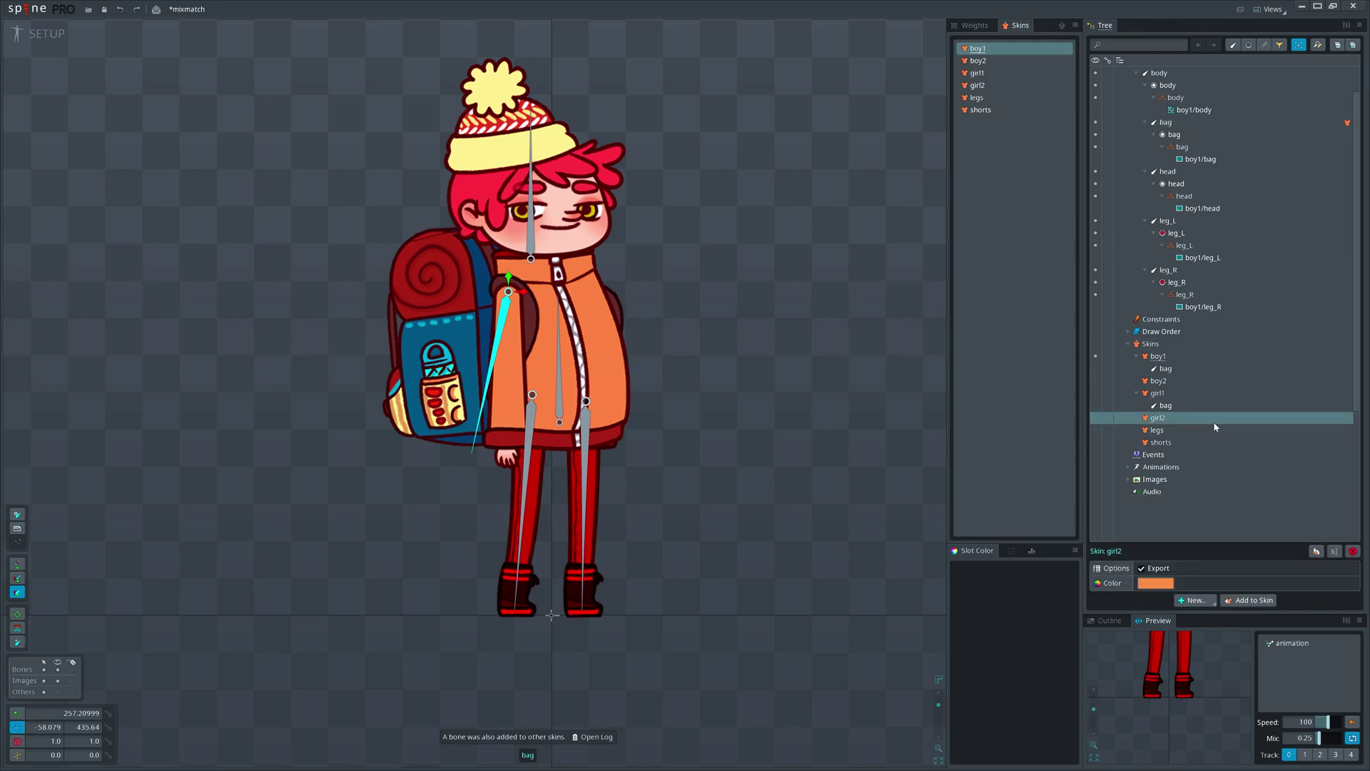
{"action": "left_click", "coordinate": [976, 87]}
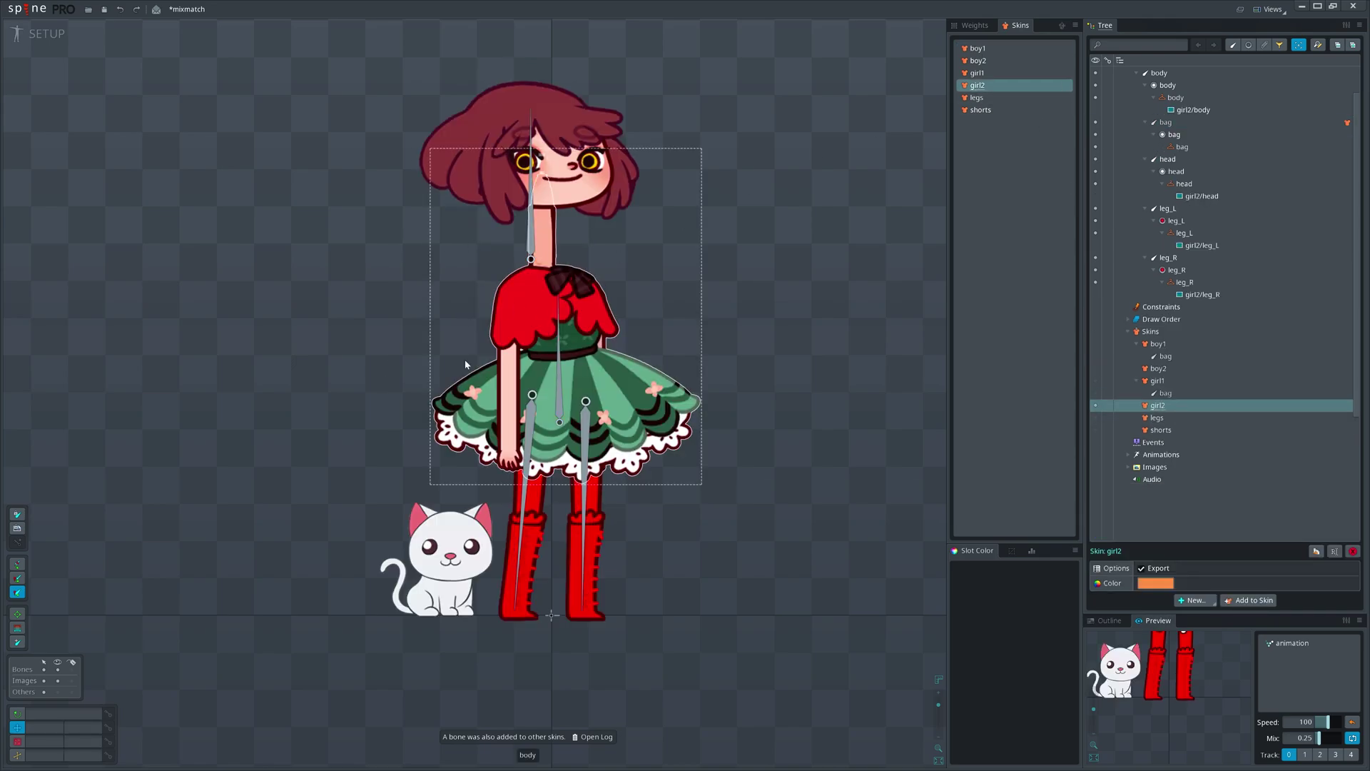
{"action": "scroll", "coordinate": [810, 421], "scroll_direction": "down", "scroll_amount": 1}
{"action": "left_click_drag", "start_coordinate": [828, 428], "coordinate": [764, 441]}
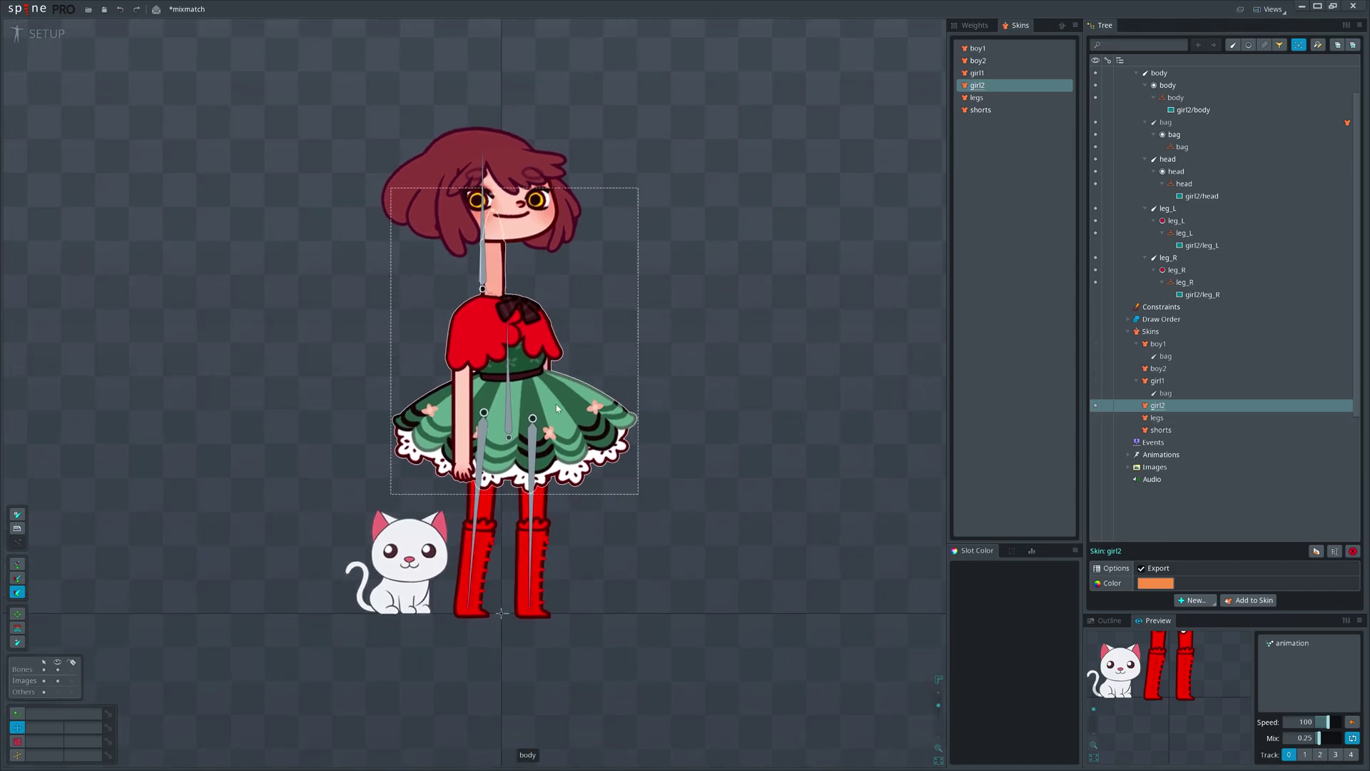
Step: Try rotating the body bone of the girl2 character and undo the rotation
{"action": "left_click", "coordinate": [508, 385]}
{"action": "left_click_drag", "start_coordinate": [807, 368], "coordinate": [775, 286]}
{"action": "key", "text": "ctrl+z"}
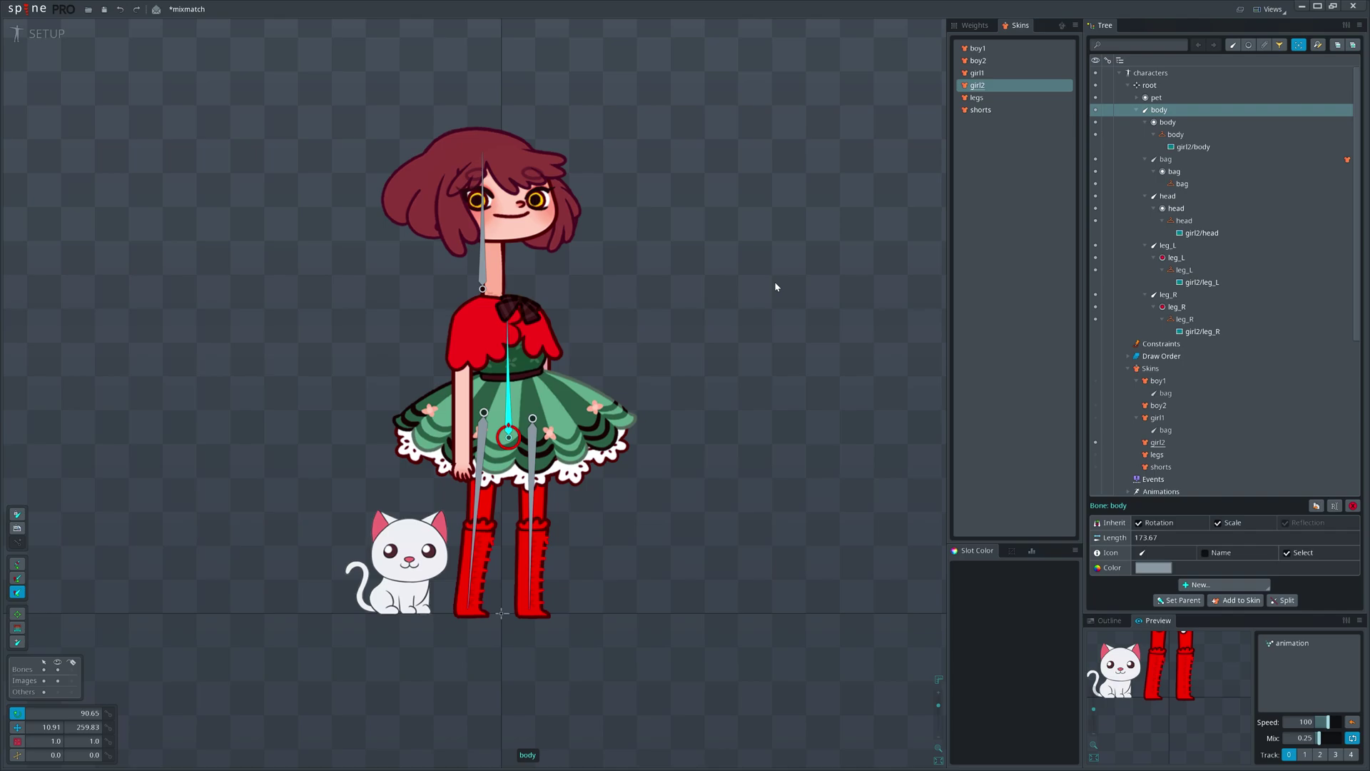
Step: Activate the boy2 skin and convert its boy1/leg_R attachment to a mesh
{"action": "left_click", "coordinate": [999, 61]}
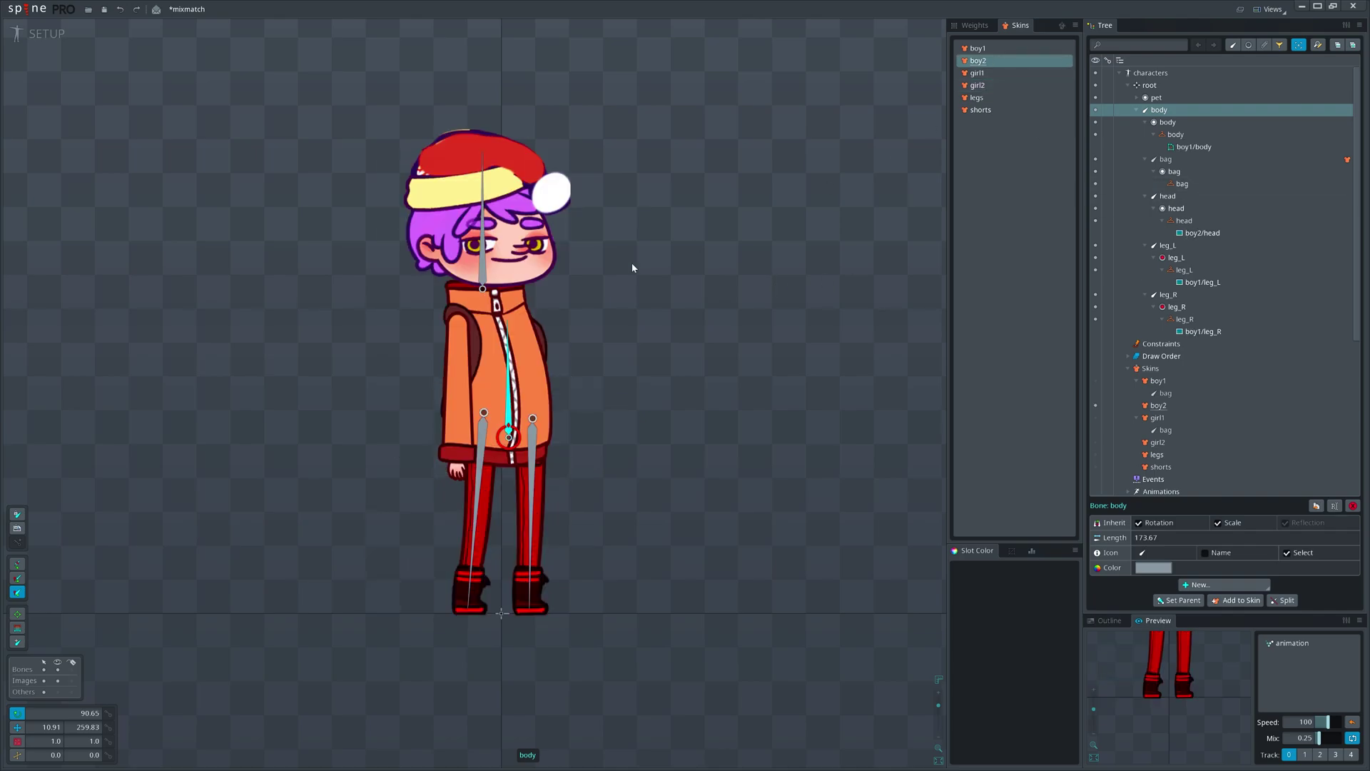
{"action": "left_click", "coordinate": [461, 467]}
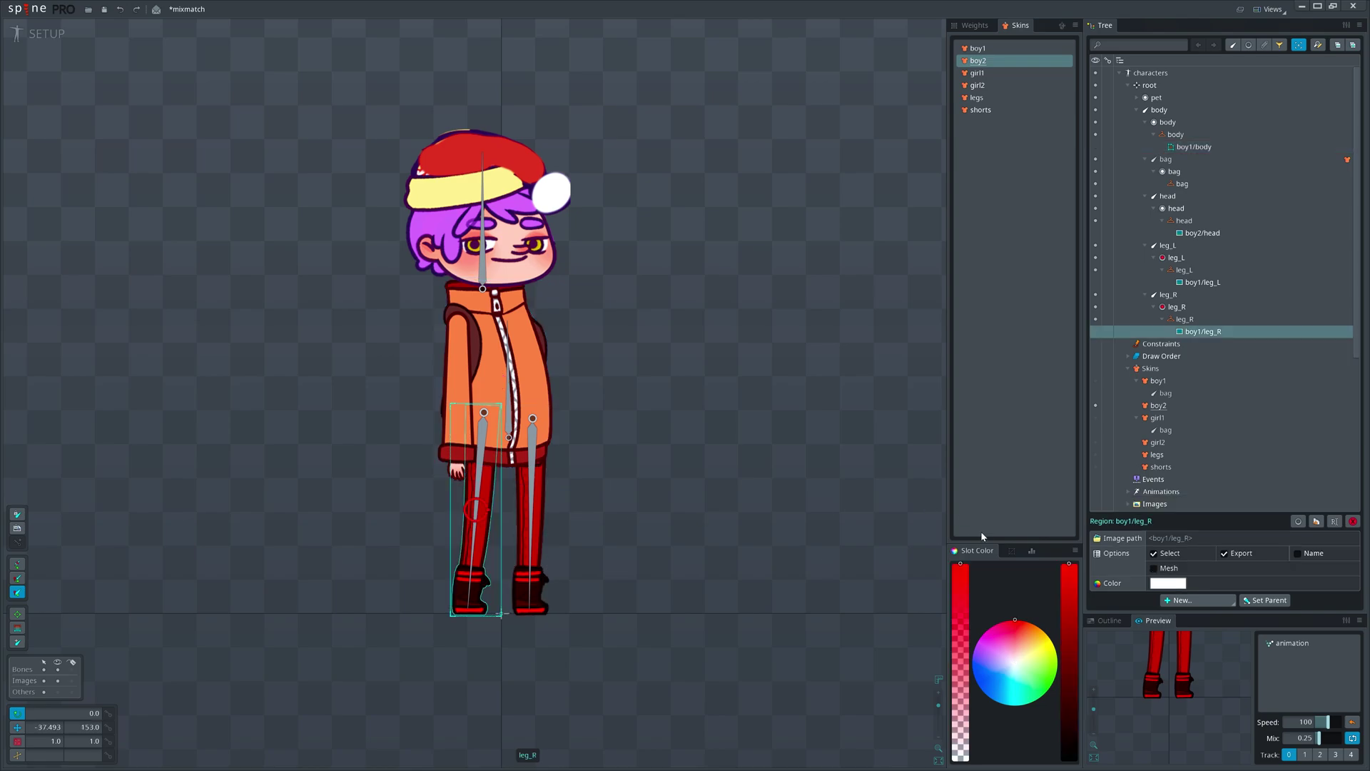
{"action": "left_click", "coordinate": [1166, 568]}
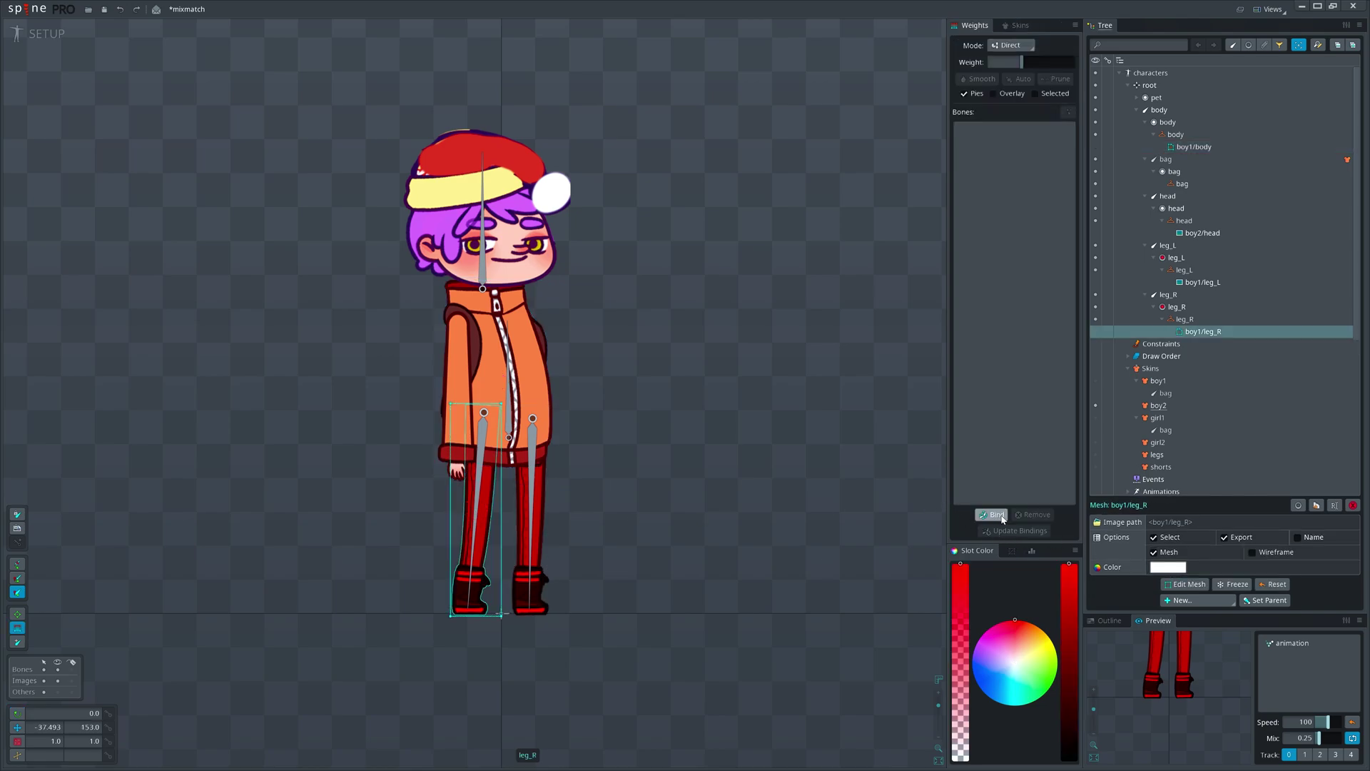
Step: Bind the boy1/leg_R mesh to the head bone and select the head bone
{"action": "left_click", "coordinate": [1002, 517]}
{"action": "left_click", "coordinate": [483, 270]}
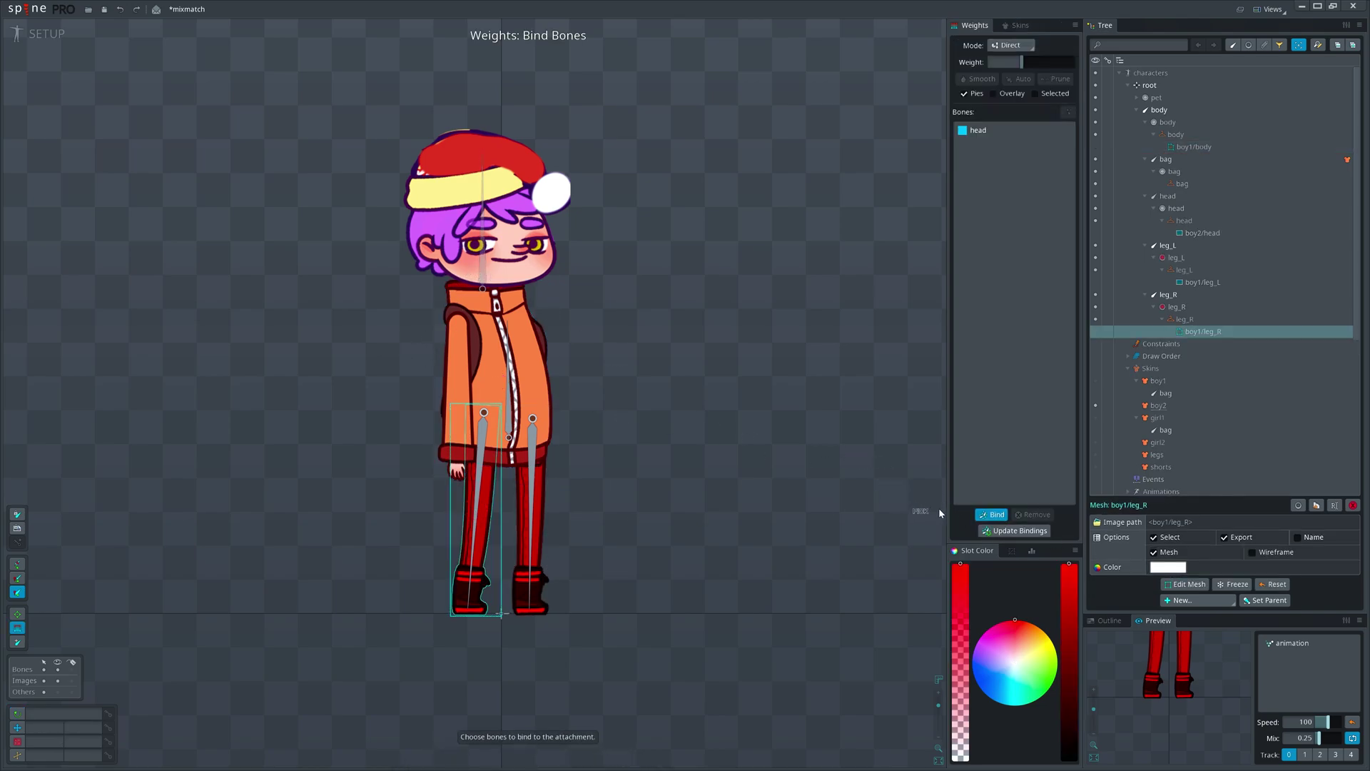
{"action": "left_click", "coordinate": [991, 514]}
{"action": "left_click", "coordinate": [483, 264]}
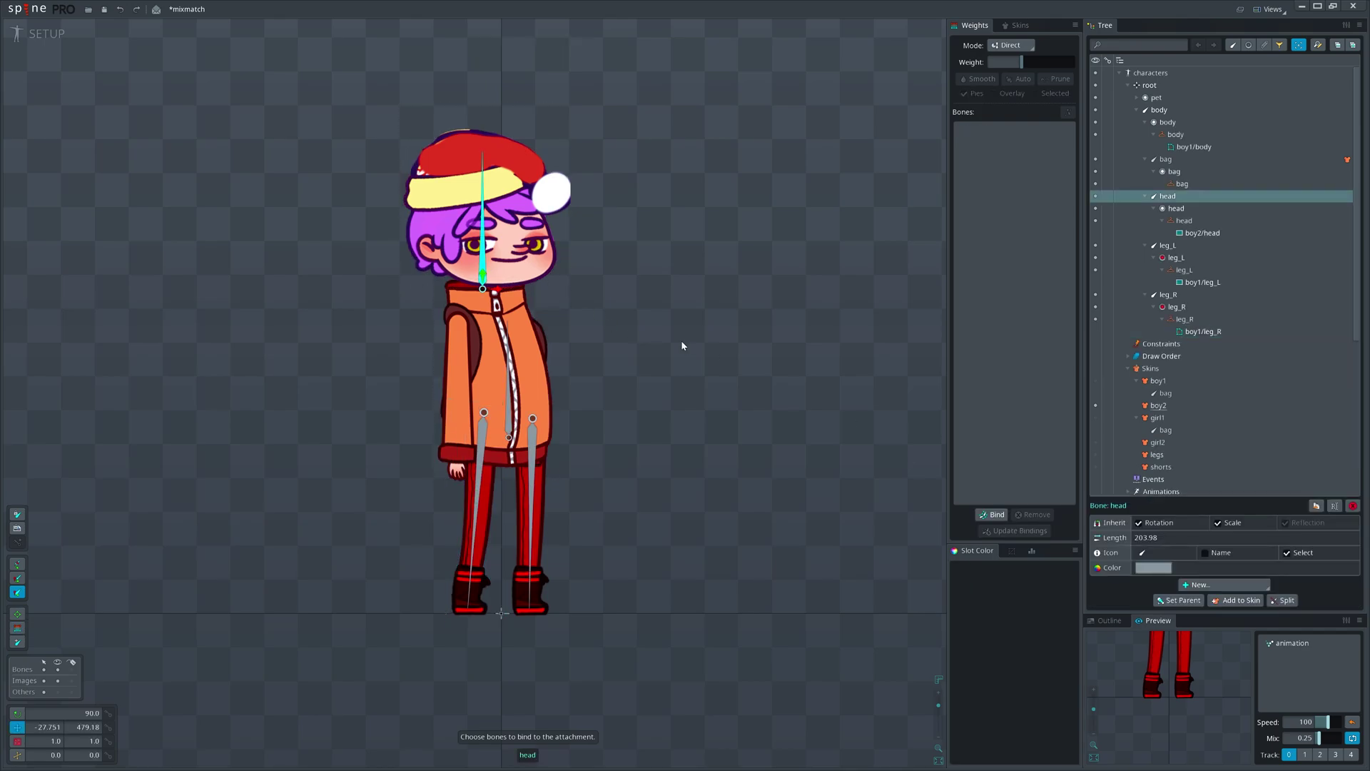
Step: Switch the active skin back to girl2 and try transforming its head bone, undoing each change
{"action": "left_click", "coordinate": [1015, 25]}
{"action": "left_click", "coordinate": [978, 49]}
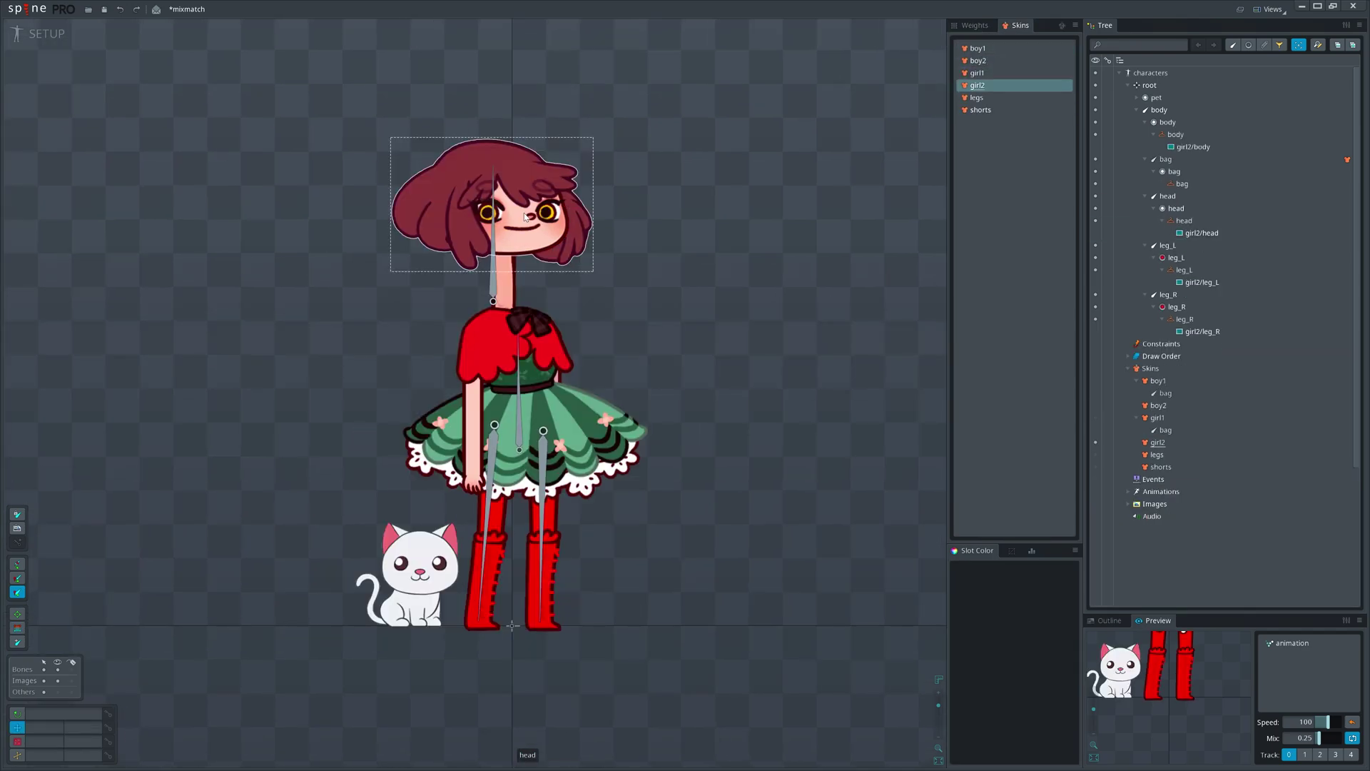
{"action": "mouse_move", "coordinate": [523, 210]}
{"action": "left_mouse_down"}
{"action": "mouse_move", "coordinate": [530, 262]}
{"action": "mouse_move", "coordinate": [529, 193]}
{"action": "mouse_move", "coordinate": [530, 230]}
{"action": "mouse_move", "coordinate": [531, 206]}
{"action": "left_mouse_up"}
{"action": "left_click_drag", "start_coordinate": [689, 277], "coordinate": [723, 336]}
{"action": "key", "text": "space"}
{"action": "left_click", "coordinate": [457, 295]}
{"action": "key", "text": "ctrl+z"}
{"action": "key", "text": "c"}
{"action": "key", "text": "ctrl+z"}
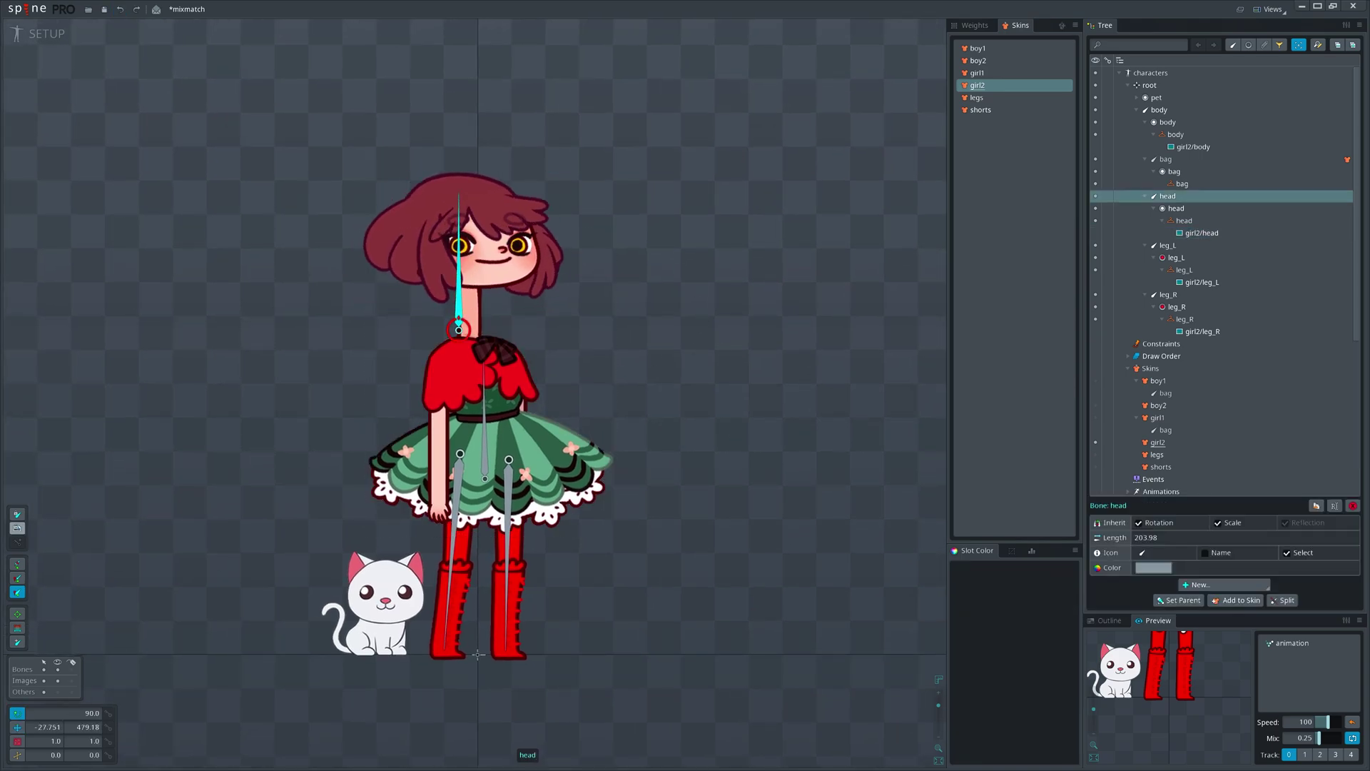